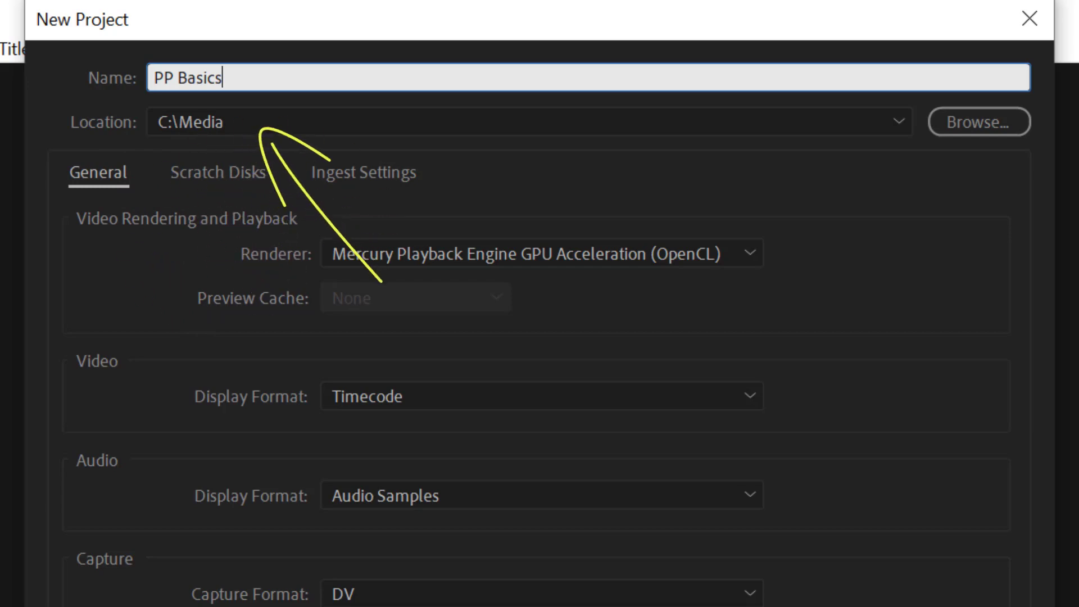
Set the project's location to C:\Media and create the PP Basics project.
{"action": "left_click", "coordinate": [972, 130]}
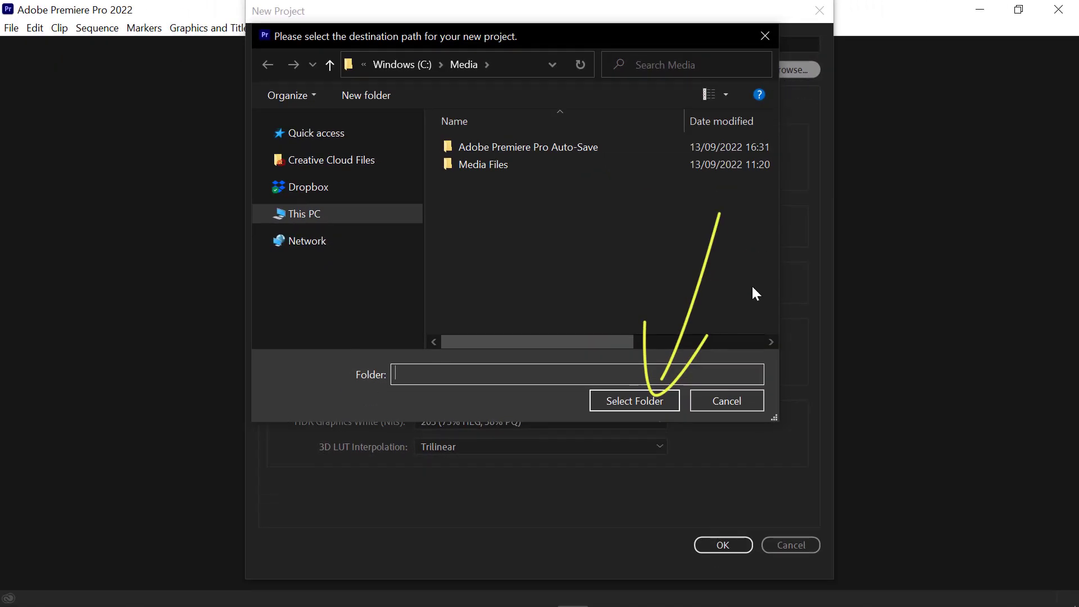
{"action": "left_click", "coordinate": [639, 399]}
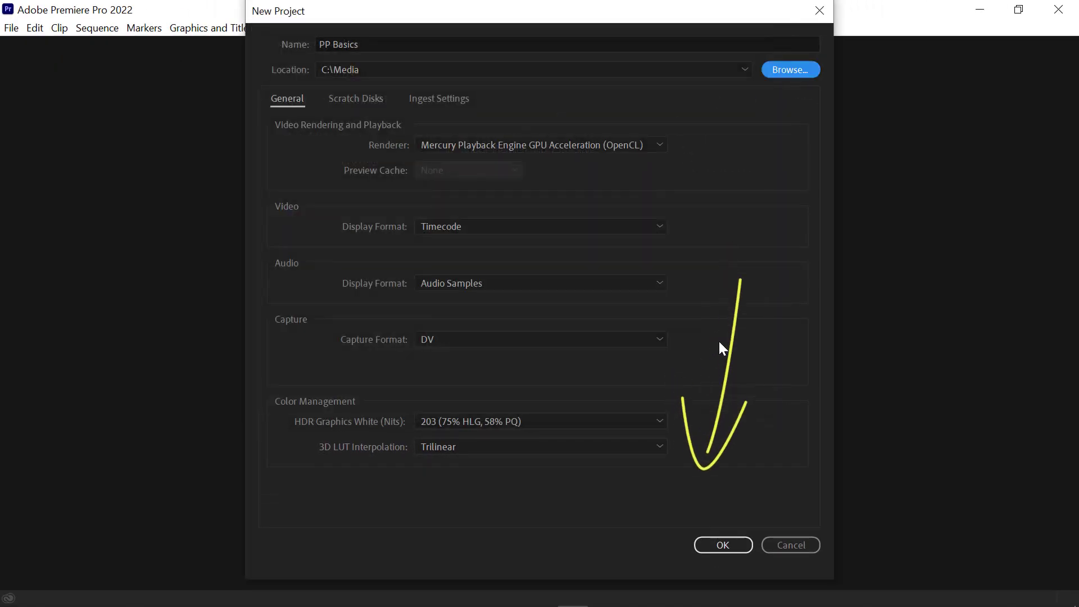
{"action": "left_click", "coordinate": [736, 544]}
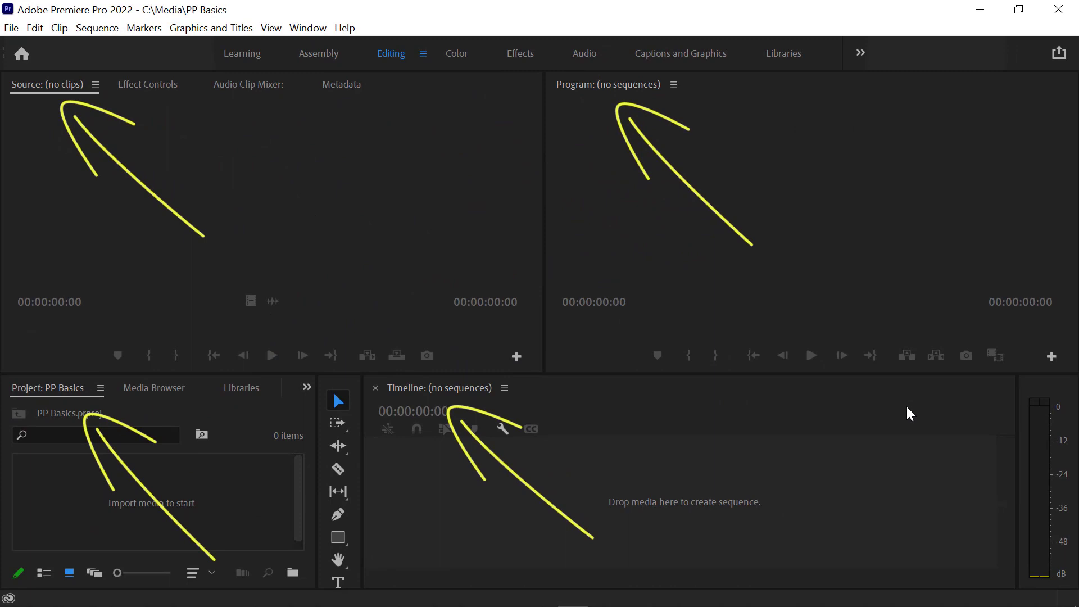
Browse the media on the C: drive and show the contents of the Media Files folder inside Media.
{"action": "left_click", "coordinate": [168, 404]}
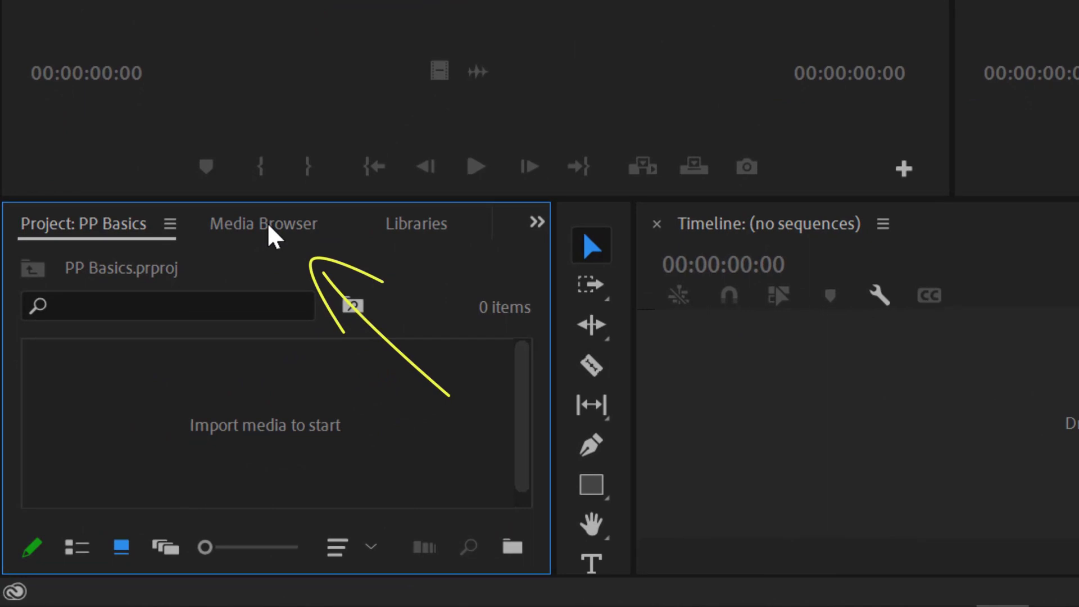
{"action": "left_click", "coordinate": [269, 232]}
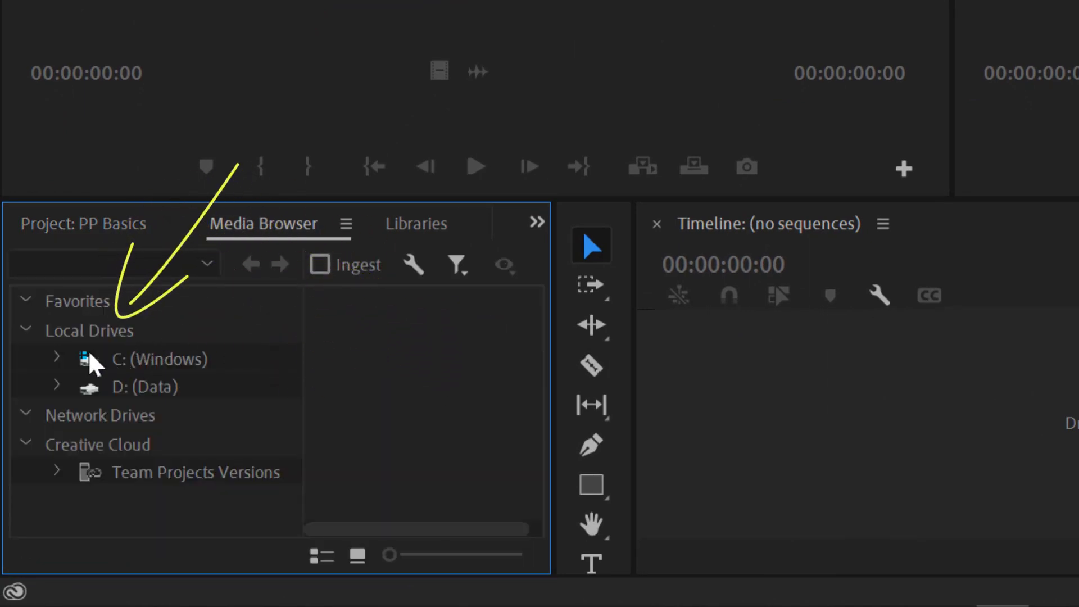
{"action": "left_click", "coordinate": [57, 359]}
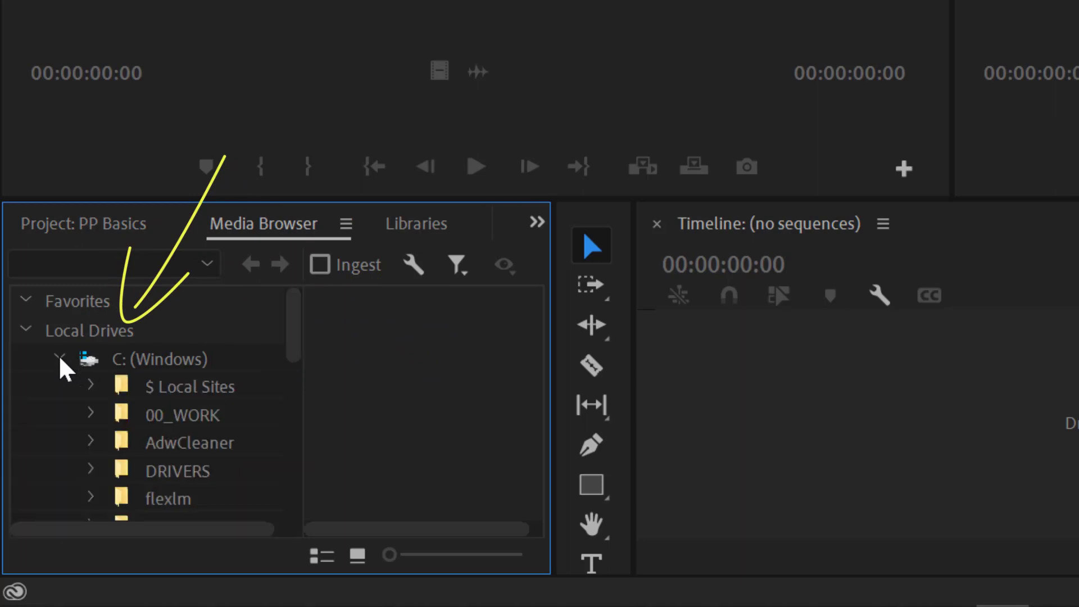
{"action": "scroll", "coordinate": [180, 410], "scroll_direction": "down", "scroll_amount": 5}
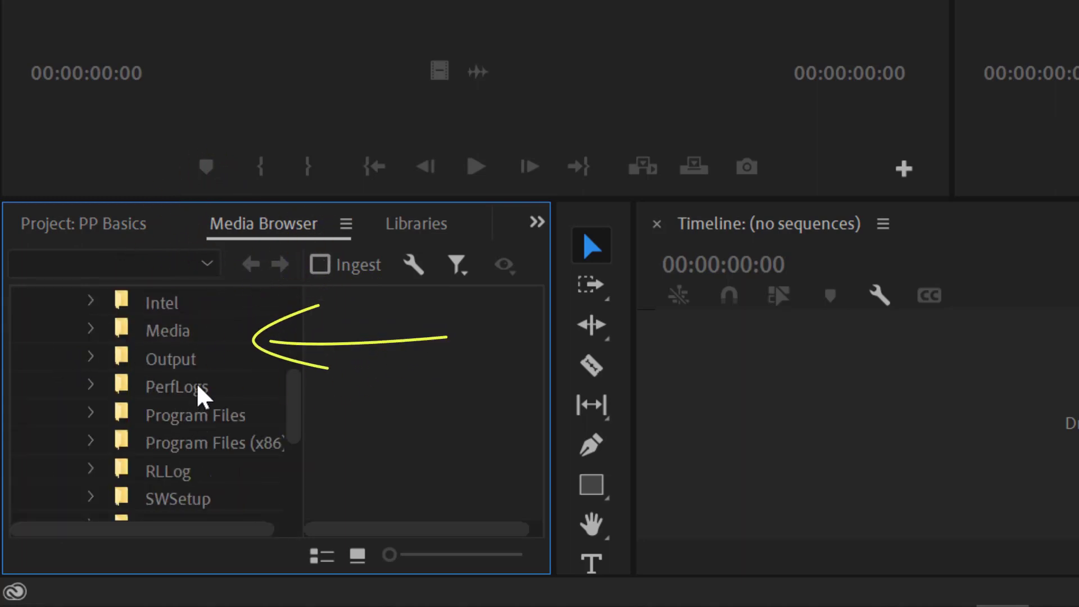
{"action": "left_click", "coordinate": [95, 329]}
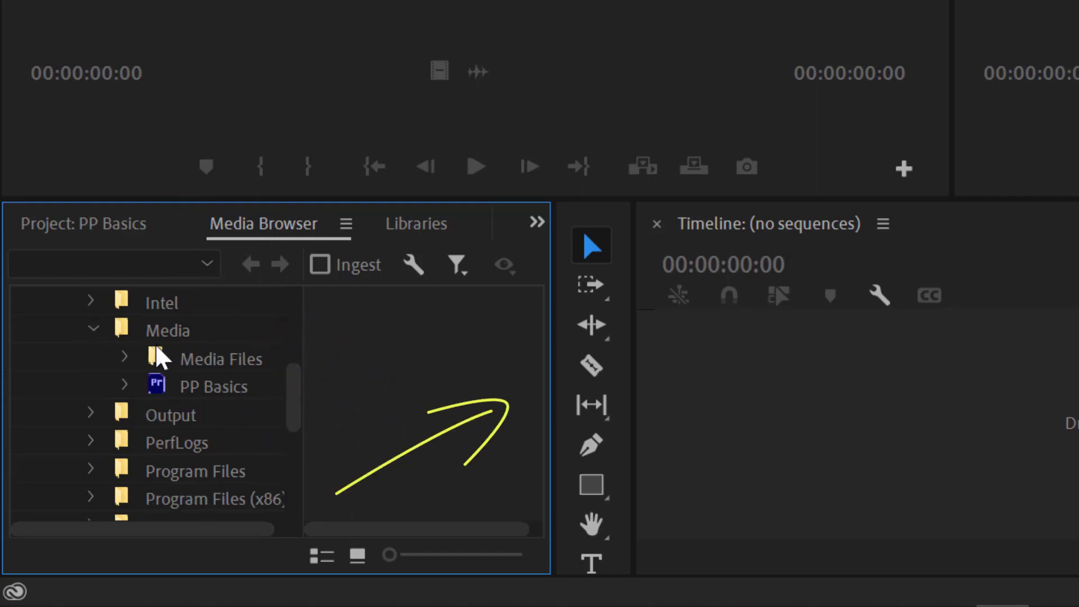
{"action": "left_click", "coordinate": [160, 360]}
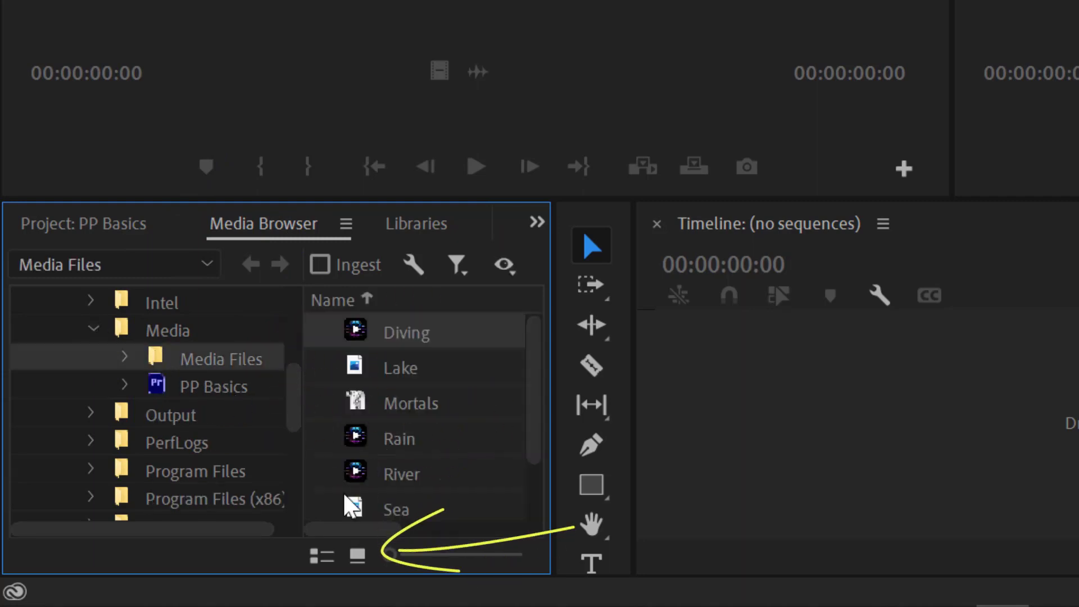
Show the media files as thumbnails and widen the Media Browser to fit two columns.
{"action": "left_click", "coordinate": [358, 555]}
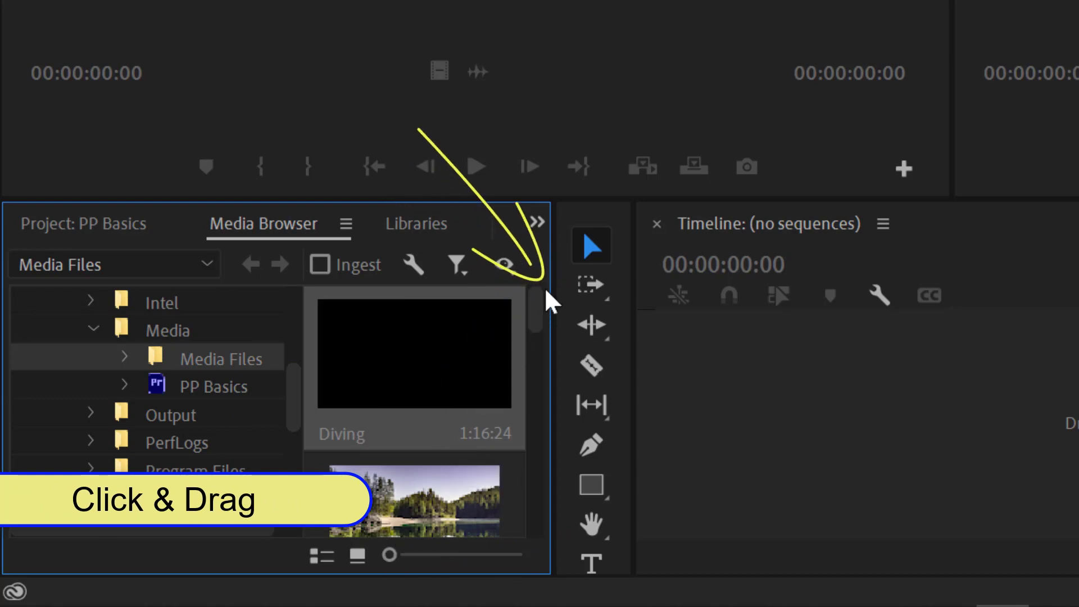
{"action": "left_click_drag", "start_coordinate": [553, 284], "coordinate": [868, 284]}
{"action": "left_click_drag", "start_coordinate": [850, 330], "coordinate": [855, 301]}
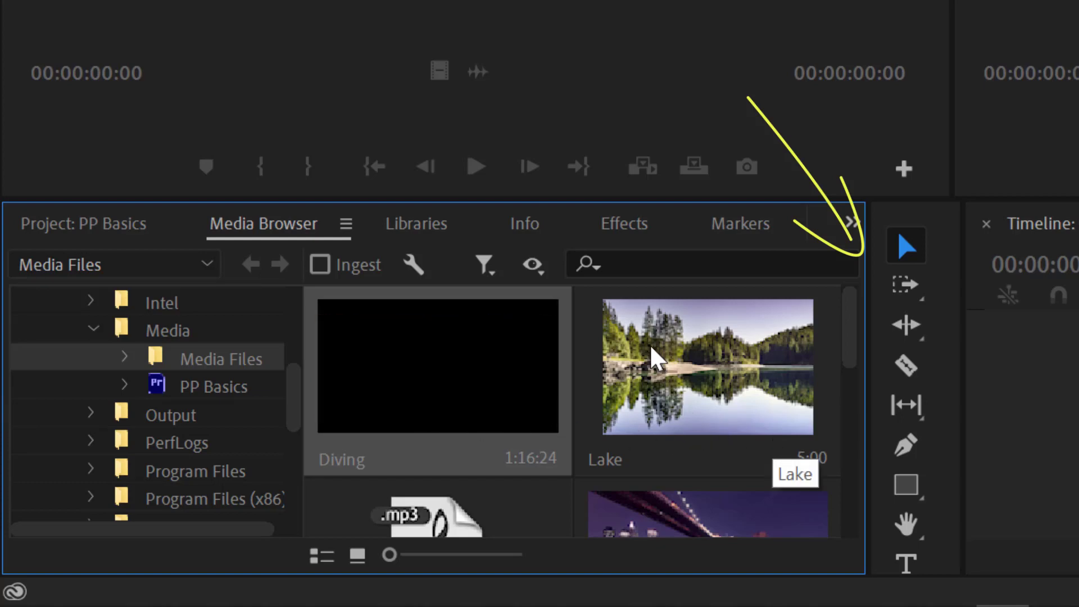
Import all the files in the Media Files folder into the project.
{"action": "left_click", "coordinate": [632, 360]}
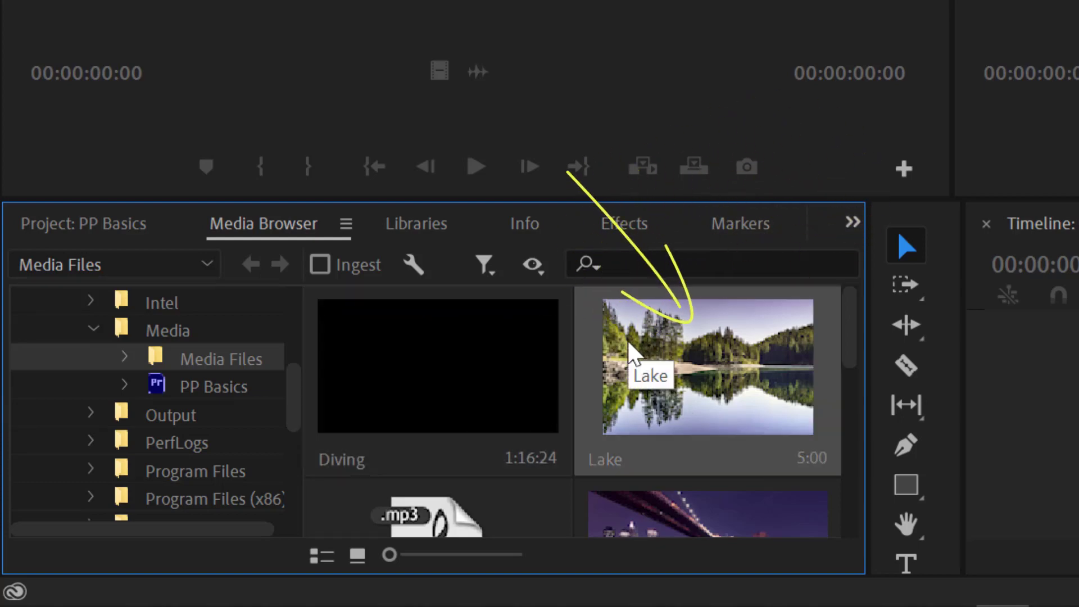
{"action": "key", "text": "ctrl+a"}
{"action": "left_click_drag", "start_coordinate": [858, 328], "coordinate": [881, 549]}
{"action": "right_click", "coordinate": [651, 427]}
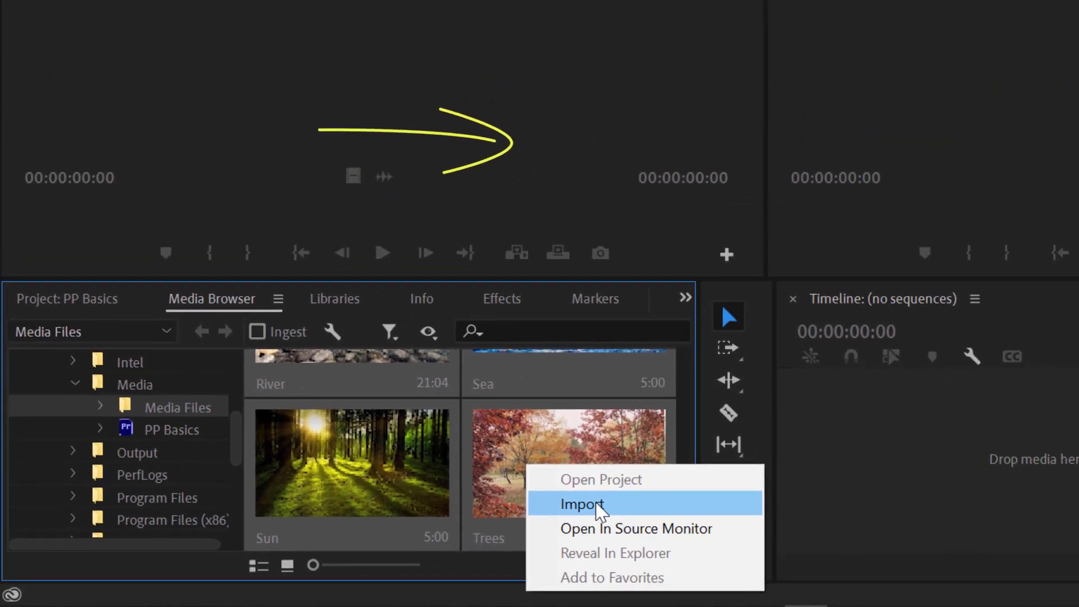
{"action": "left_click", "coordinate": [697, 493]}
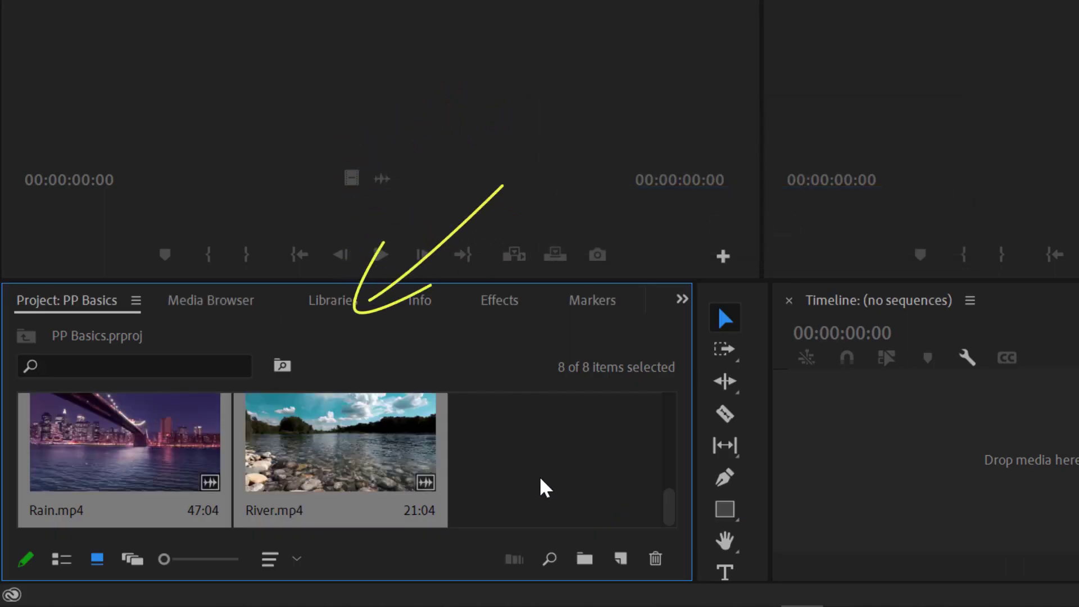
Load Diving.mp4 from the project into the Source Monitor, play it and scrub further along the clip.
{"action": "scroll", "coordinate": [540, 487], "scroll_direction": "up", "scroll_amount": 5}
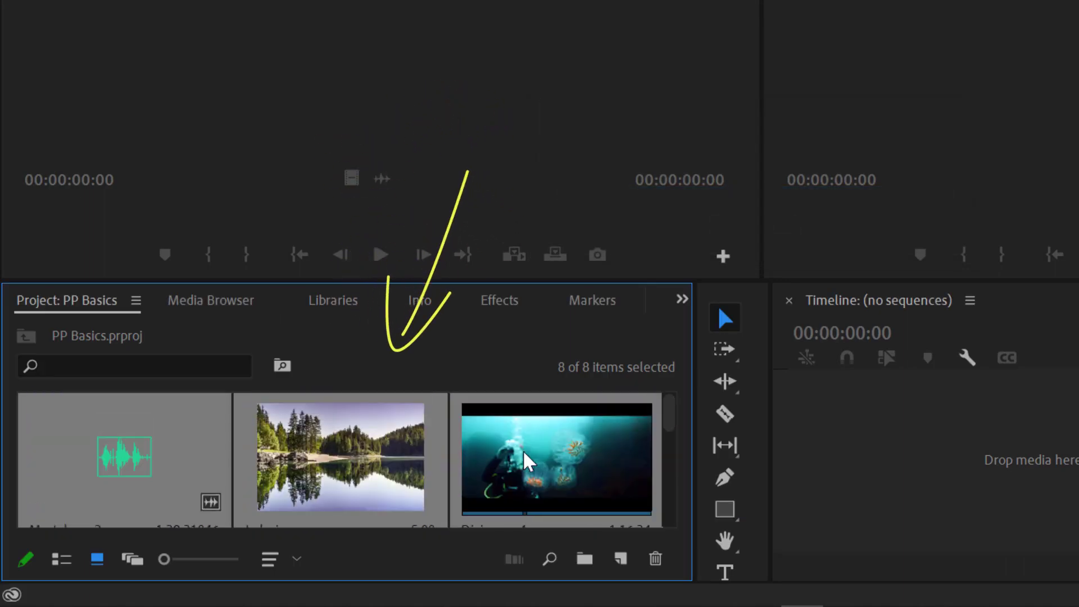
{"action": "double_click", "coordinate": [543, 484]}
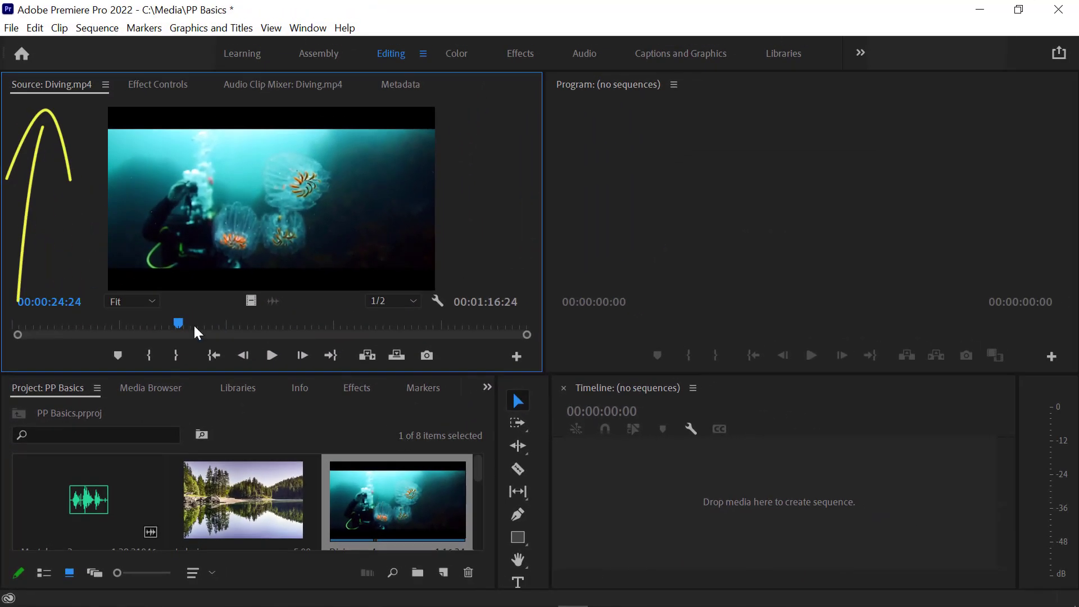
{"action": "left_click", "coordinate": [273, 355]}
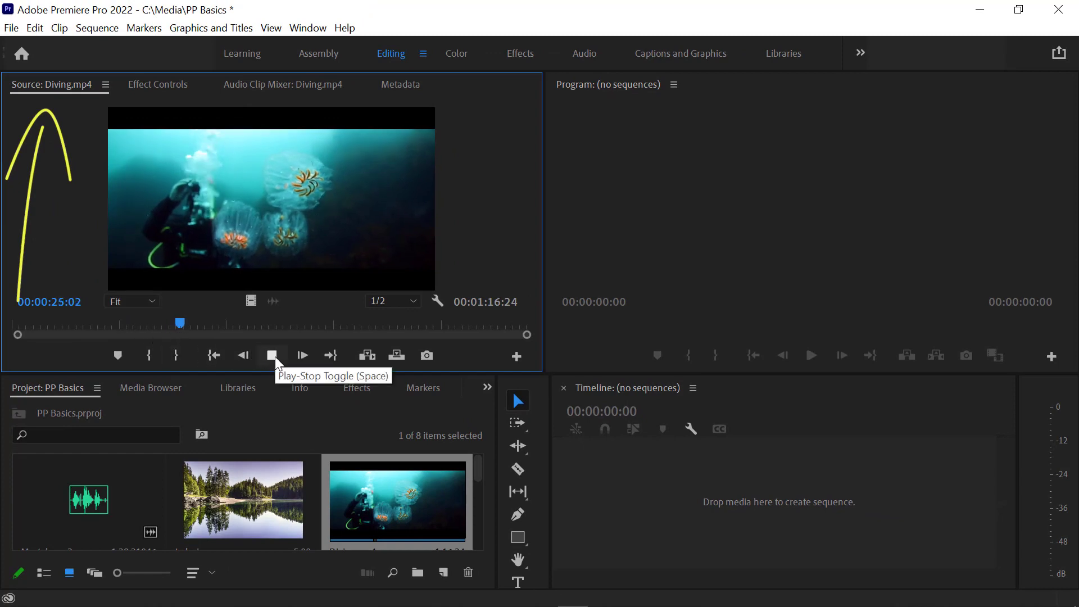
{"action": "left_click_drag", "start_coordinate": [191, 329], "coordinate": [370, 335]}
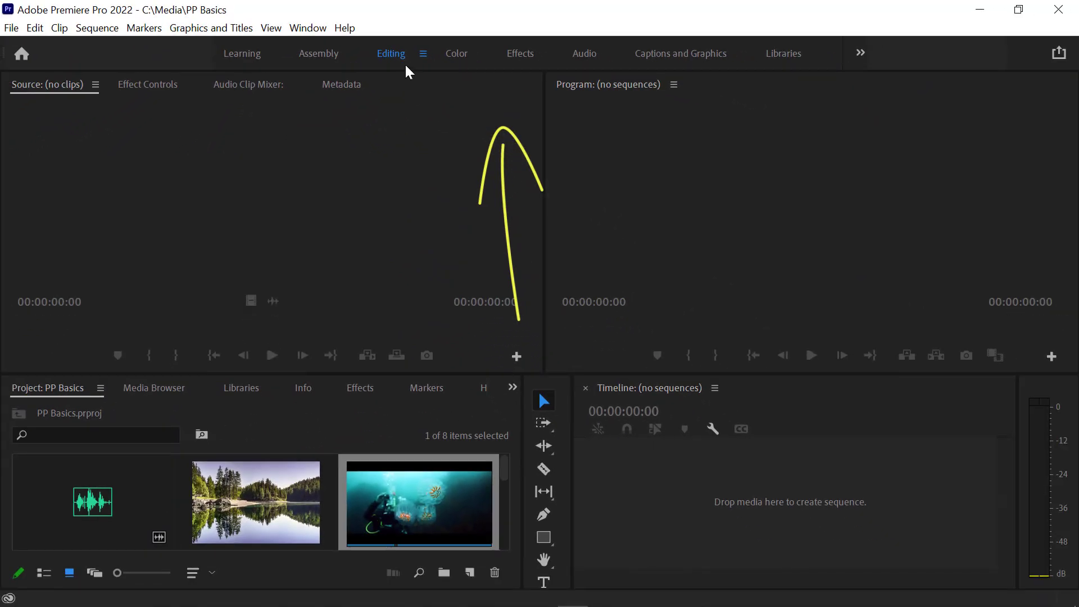
{"action": "left_click", "coordinate": [417, 182]}
{"action": "left_click", "coordinate": [637, 190]}
{"action": "left_click", "coordinate": [616, 465]}
{"action": "left_click", "coordinate": [323, 415]}
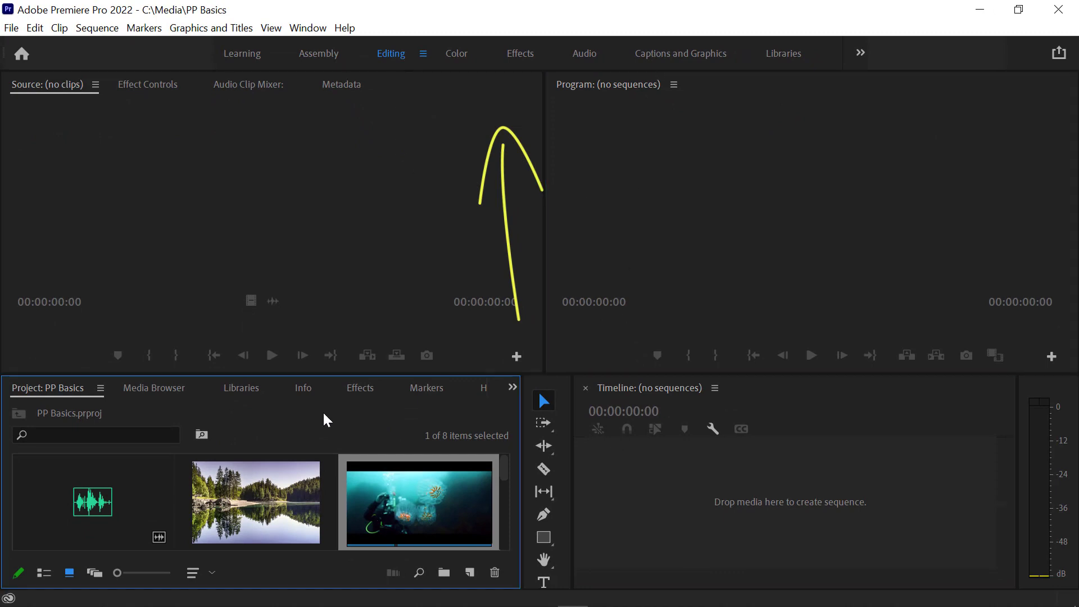
{"action": "left_click", "coordinate": [201, 163]}
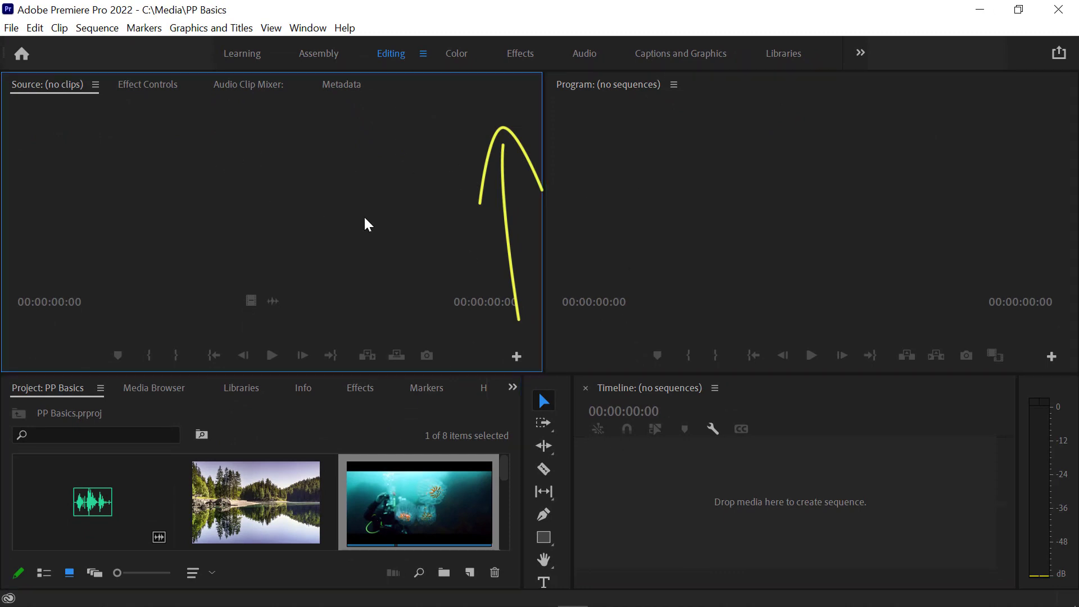
Look at the Assembly and Color workspaces, and return to the Editing workspace.
{"action": "left_click", "coordinate": [318, 52]}
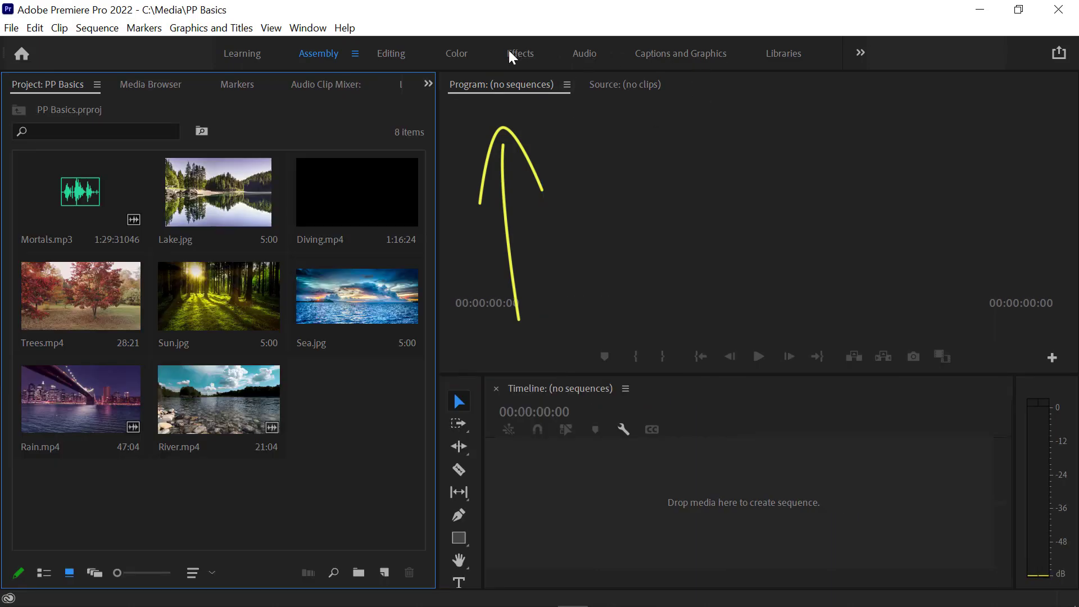
{"action": "left_click", "coordinate": [456, 54]}
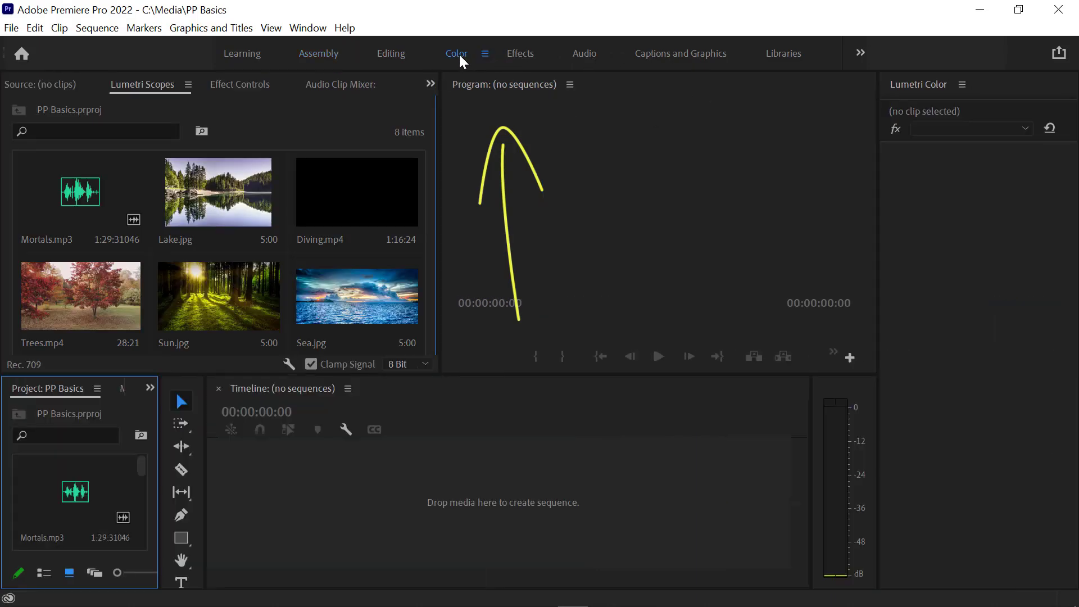
{"action": "left_click", "coordinate": [392, 54]}
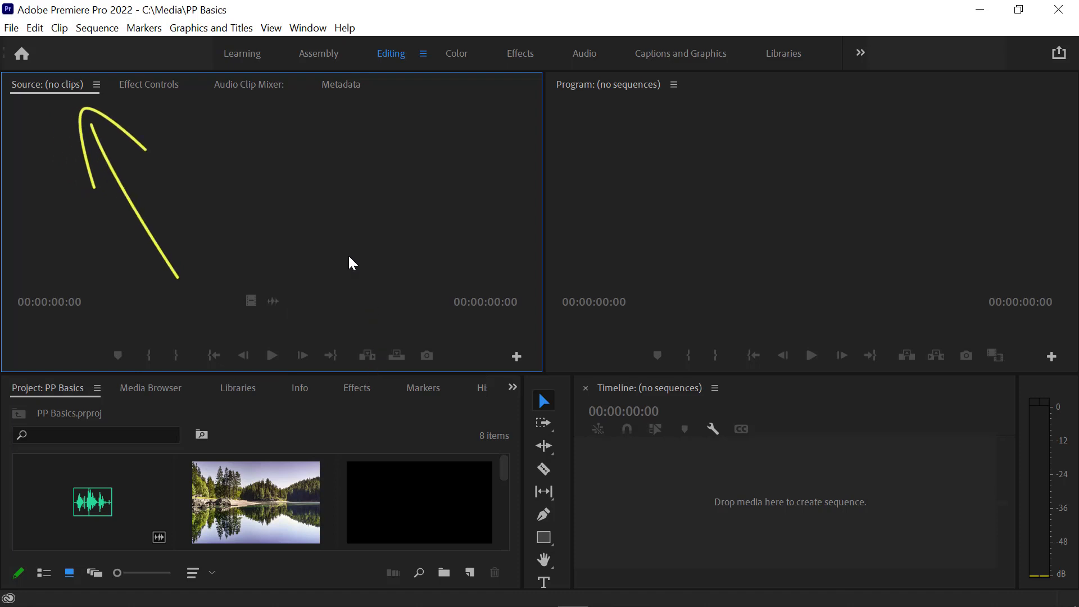
Load River.mp4 from the project into the Source Monitor, play part of it and stop playback.
{"action": "scroll", "coordinate": [309, 483], "scroll_direction": "down", "scroll_amount": 2}
{"action": "scroll", "coordinate": [344, 497], "scroll_direction": "down", "scroll_amount": 2}
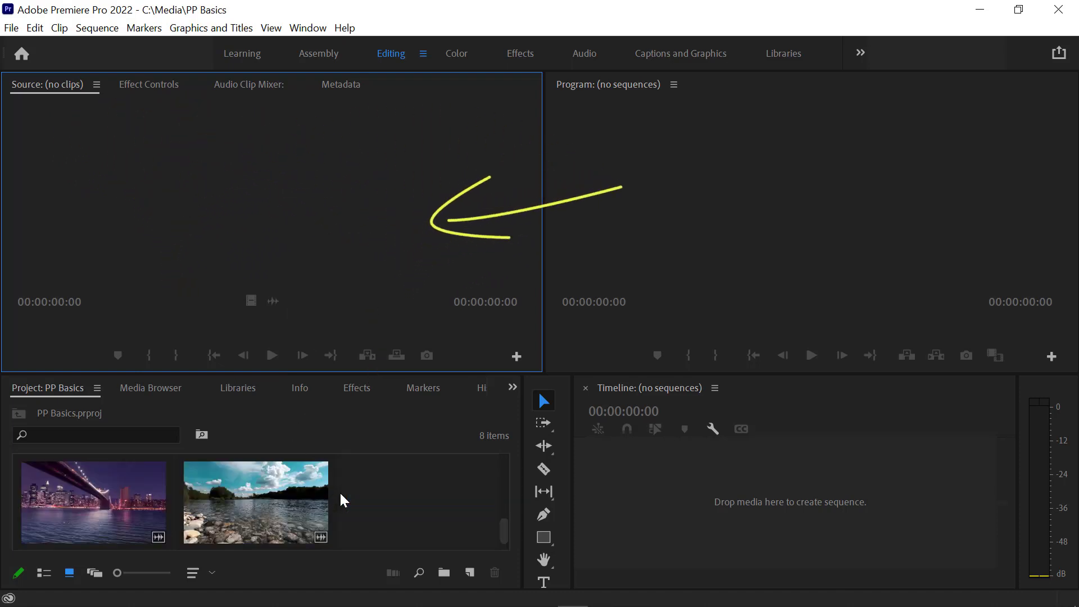
{"action": "double_click", "coordinate": [270, 508]}
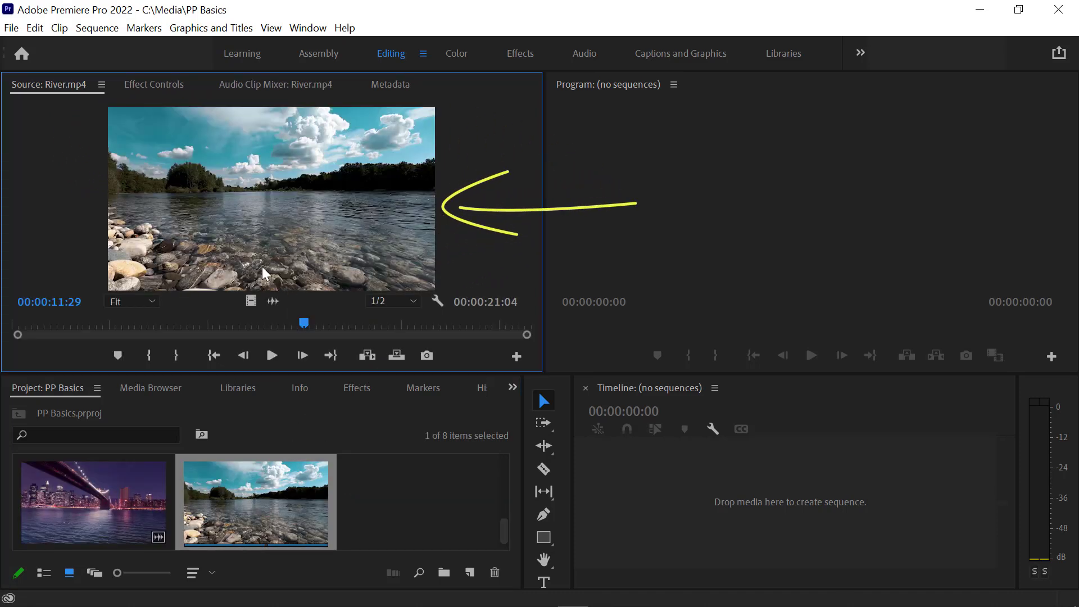
{"action": "left_click", "coordinate": [271, 356]}
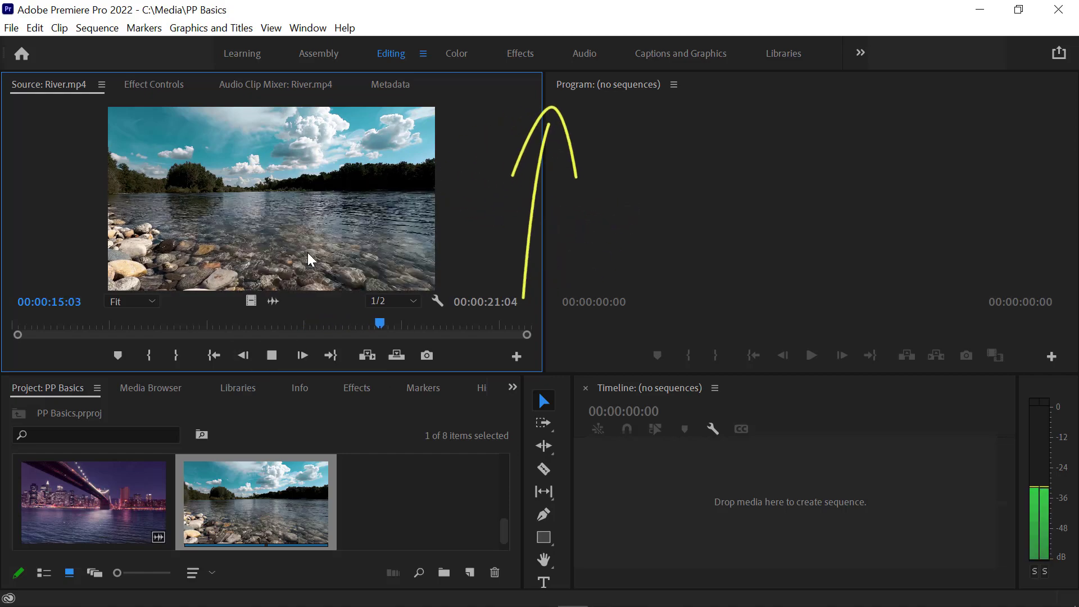
{"action": "left_click", "coordinate": [629, 329]}
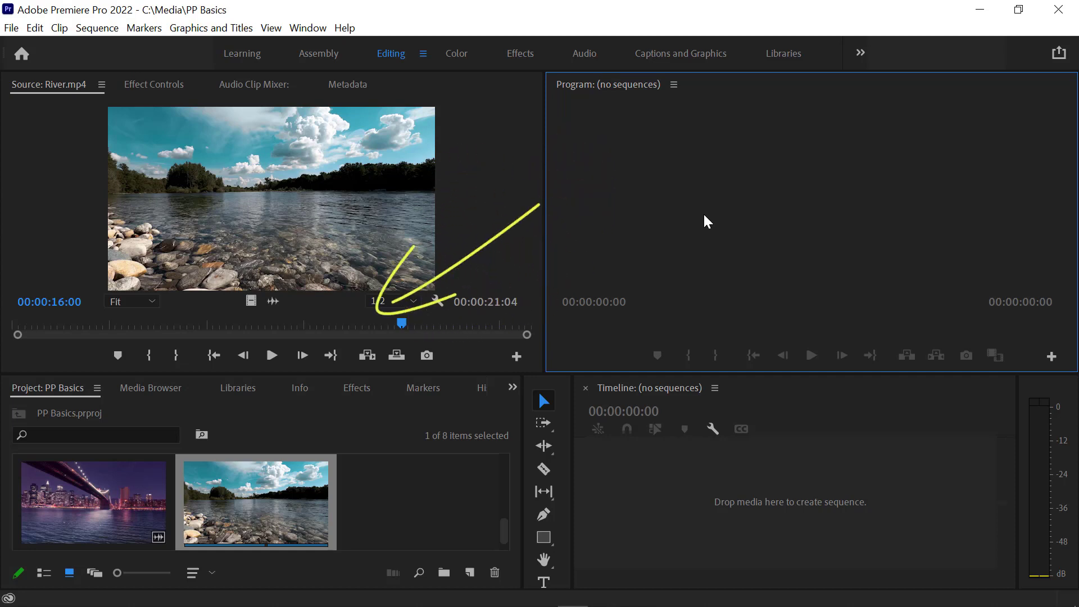
Create two new bins in the project named Videos and Images.
{"action": "left_click", "coordinate": [302, 419]}
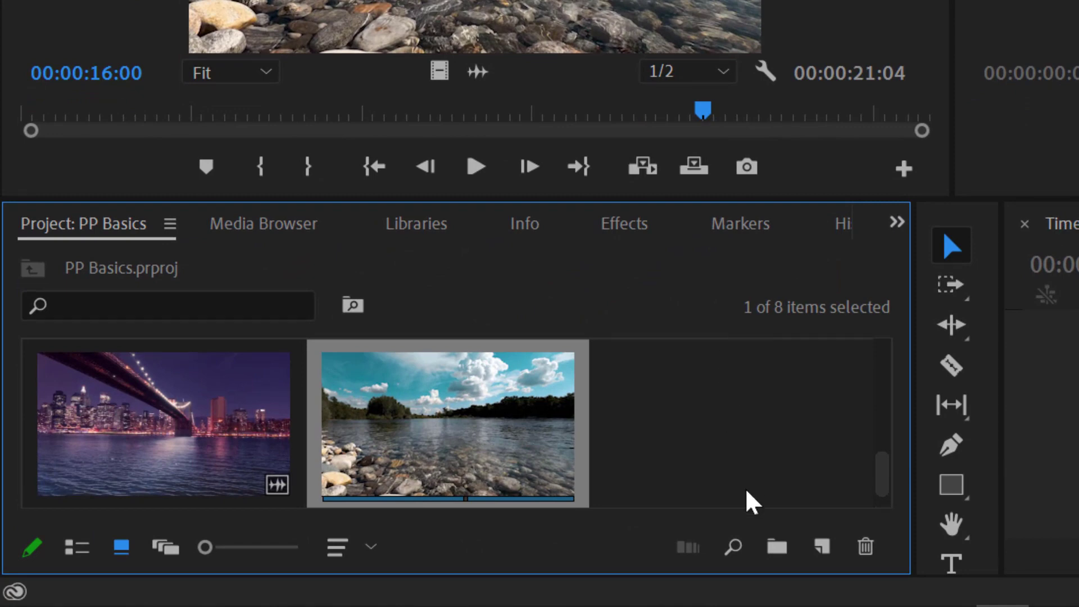
{"action": "left_click", "coordinate": [777, 547]}
{"action": "type", "text": "Videos"}
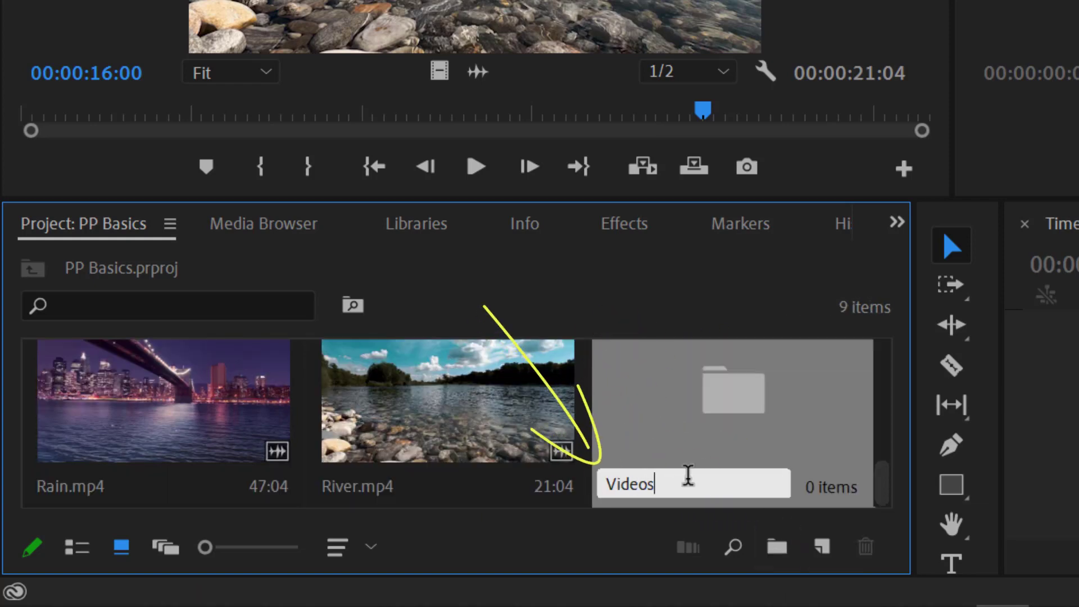
{"action": "key", "text": "Return"}
{"action": "left_click", "coordinate": [778, 547]}
{"action": "type", "text": "Images"}
{"action": "key", "text": "Return"}
Create another bin in the project named Audio.
{"action": "scroll", "coordinate": [562, 438], "scroll_direction": "up", "scroll_amount": 2}
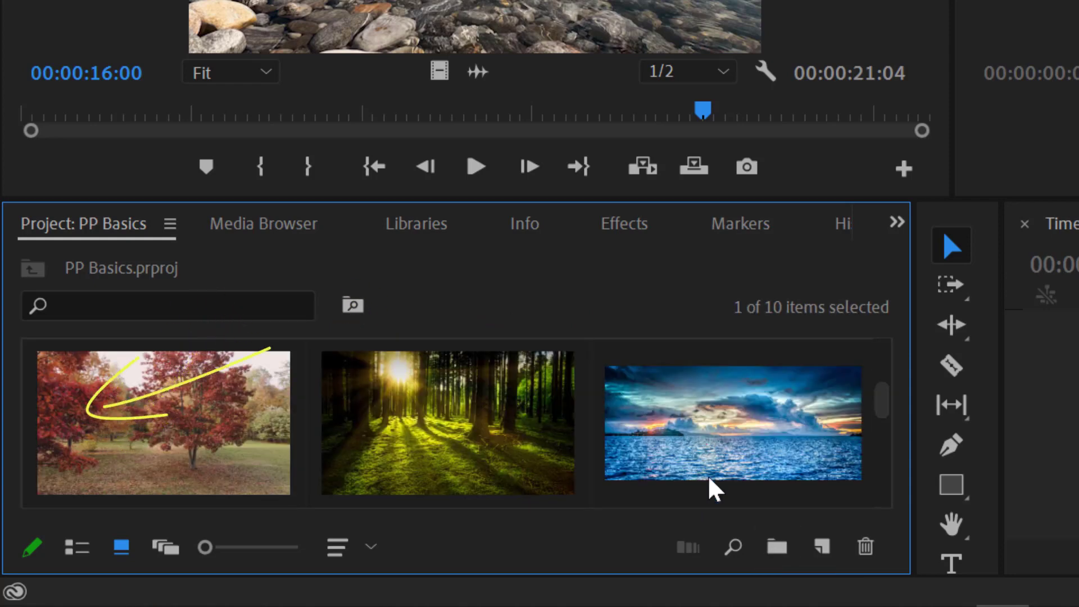
{"action": "left_click", "coordinate": [777, 547]}
{"action": "type", "text": "Audio"}
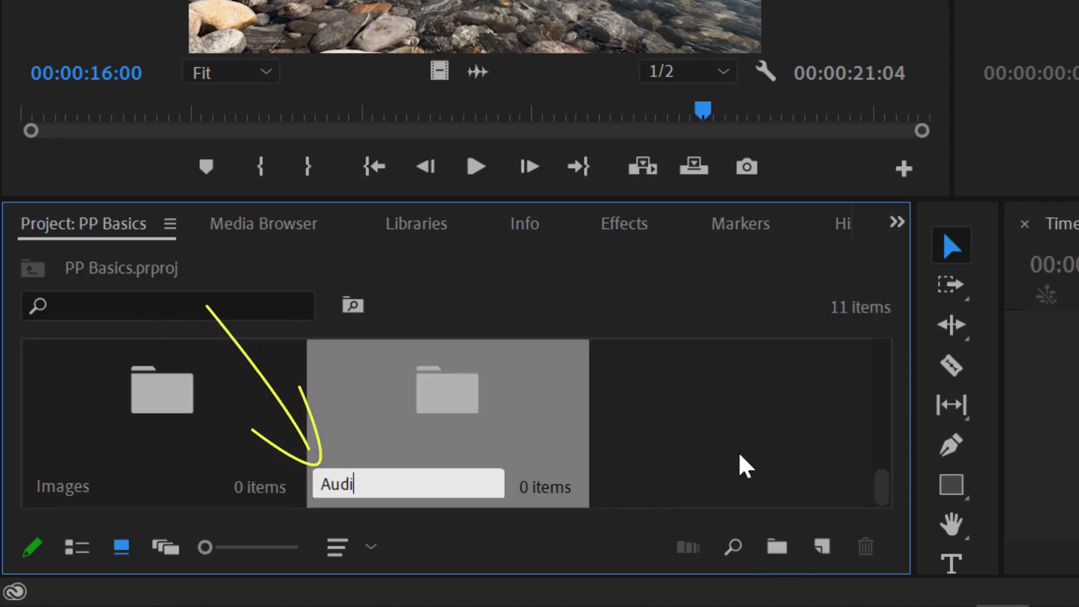
{"action": "key", "text": "Return"}
{"action": "left_click_drag", "start_coordinate": [882, 366], "coordinate": [882, 498]}
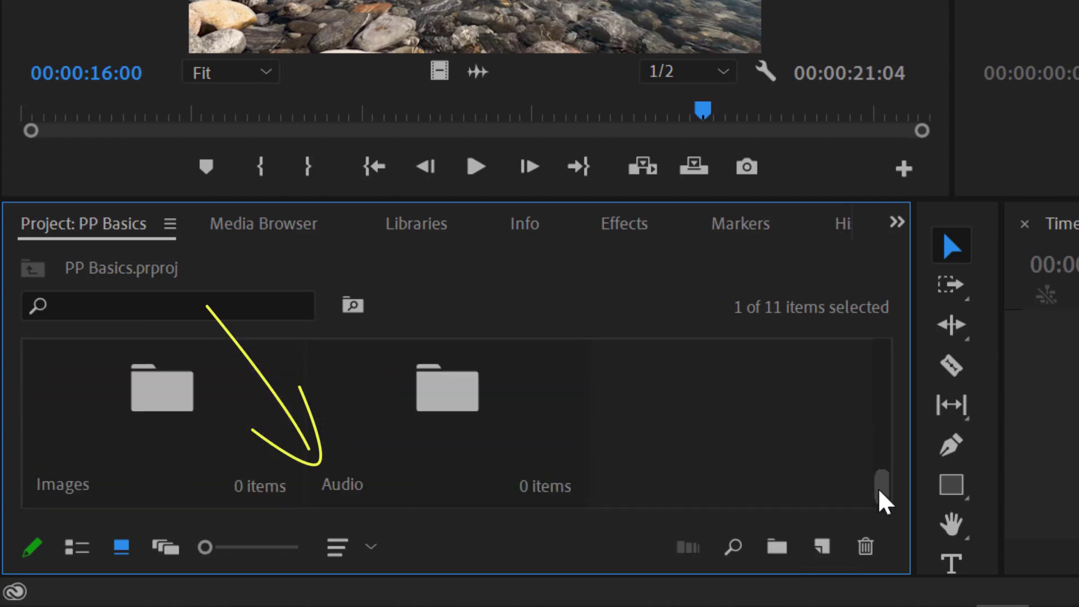
In list view, move the Lake, Sun and Sea images together into the Images bin.
{"action": "left_click_drag", "start_coordinate": [524, 475], "coordinate": [403, 438]}
{"action": "scroll", "coordinate": [403, 439], "scroll_direction": "down", "scroll_amount": 3}
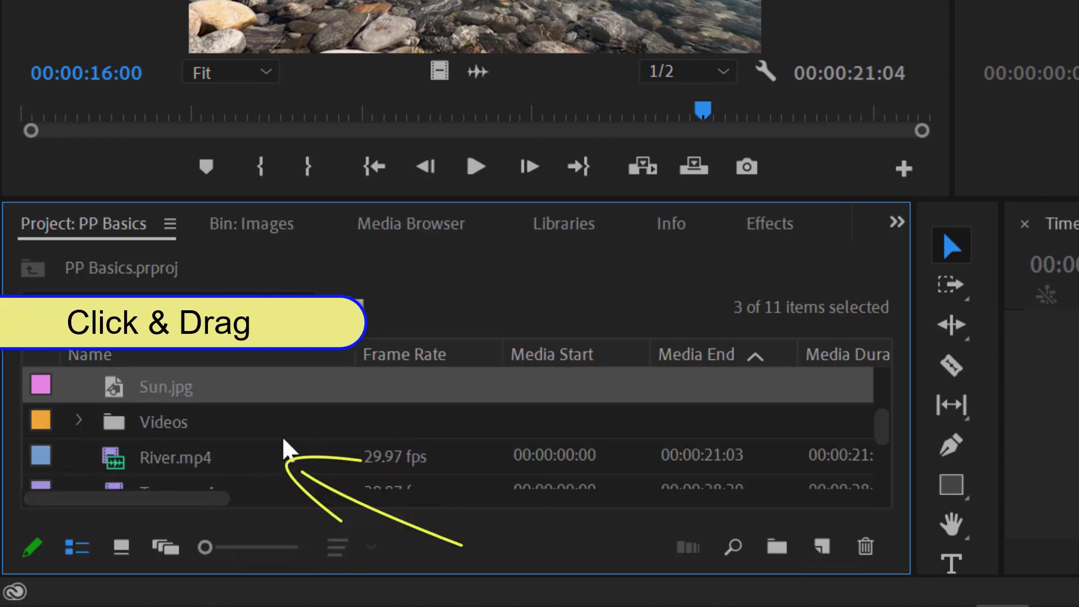
{"action": "scroll", "coordinate": [279, 440], "scroll_direction": "up", "scroll_amount": 5}
{"action": "mouse_move", "coordinate": [170, 444]}
{"action": "left_mouse_down"}
{"action": "mouse_move", "coordinate": [168, 390]}
{"action": "mouse_move", "coordinate": [168, 426]}
{"action": "mouse_move", "coordinate": [179, 430]}
{"action": "left_mouse_up"}
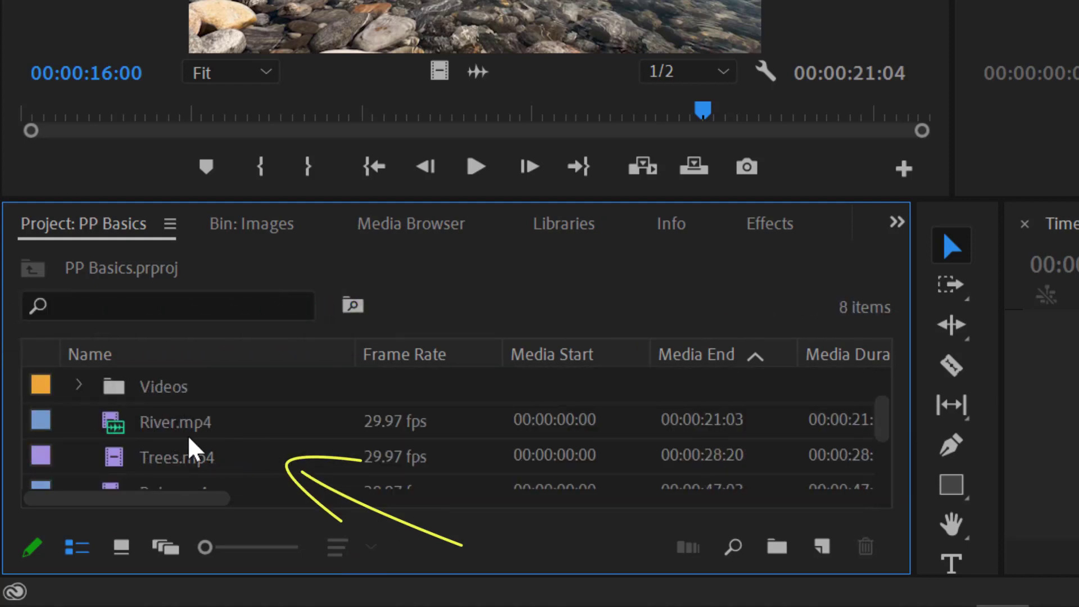
Select River.mp4, Trees.mp4, Rain.mp4 and Diving.mp4 together and move them into the Videos bin.
{"action": "left_click", "coordinate": [197, 426]}
{"action": "left_click", "coordinate": [216, 448], "text": "ctrl"}
{"action": "scroll", "coordinate": [217, 438], "scroll_direction": "down", "scroll_amount": 2}
{"action": "left_click", "coordinate": [217, 426], "text": "ctrl"}
{"action": "scroll", "coordinate": [216, 428], "scroll_direction": "down", "scroll_amount": 1}
{"action": "left_click", "coordinate": [215, 428], "text": "ctrl"}
{"action": "scroll", "coordinate": [339, 435], "scroll_direction": "up", "scroll_amount": 3}
{"action": "scroll", "coordinate": [342, 446], "scroll_direction": "up", "scroll_amount": 1}
{"action": "left_click_drag", "start_coordinate": [186, 458], "coordinate": [163, 401]}
Move the Mortals.mp3 audio file into the Audio bin.
{"action": "left_click", "coordinate": [161, 453]}
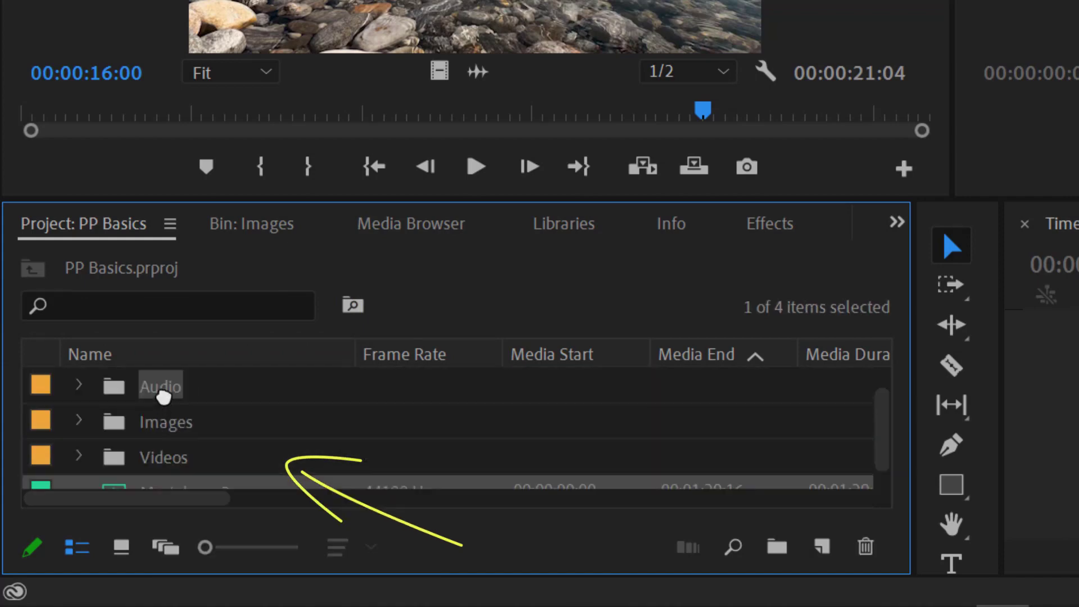
{"action": "left_click_drag", "start_coordinate": [163, 401], "coordinate": [163, 401]}
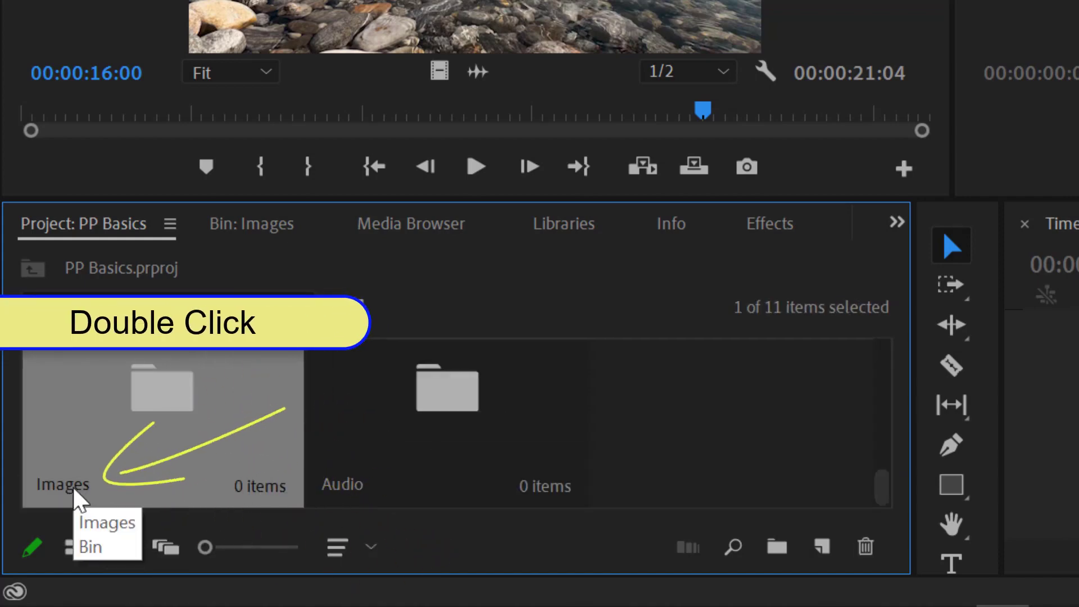
Open the names of the Images and Audio bins for editing, one after the other.
{"action": "left_click", "coordinate": [74, 489]}
{"action": "left_click", "coordinate": [72, 485]}
{"action": "left_click_drag", "start_coordinate": [103, 484], "coordinate": [12, 485]}
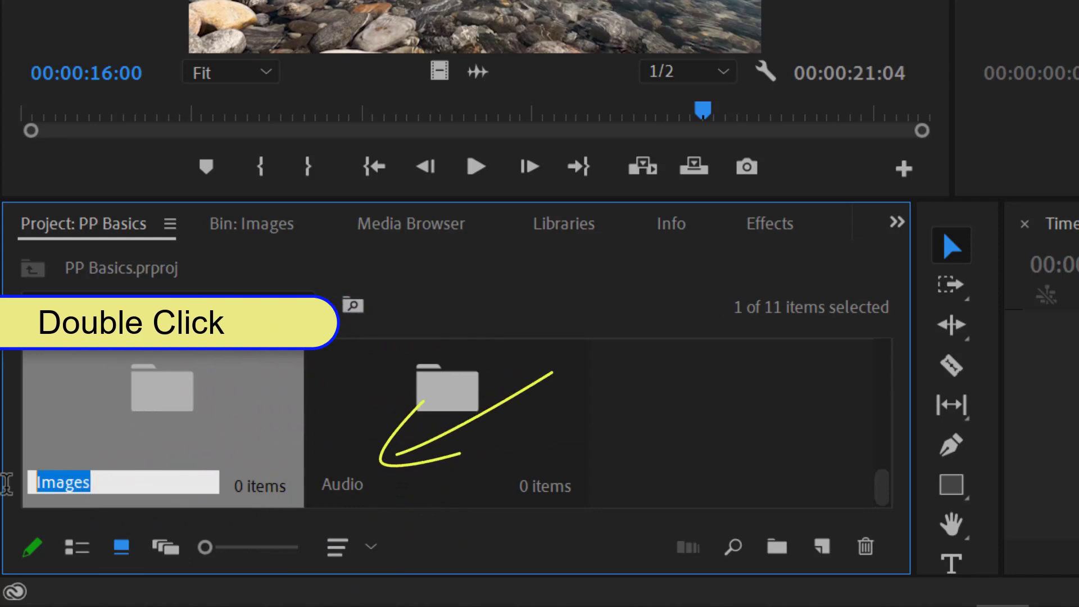
{"action": "key", "text": "Return"}
{"action": "right_click", "coordinate": [345, 498]}
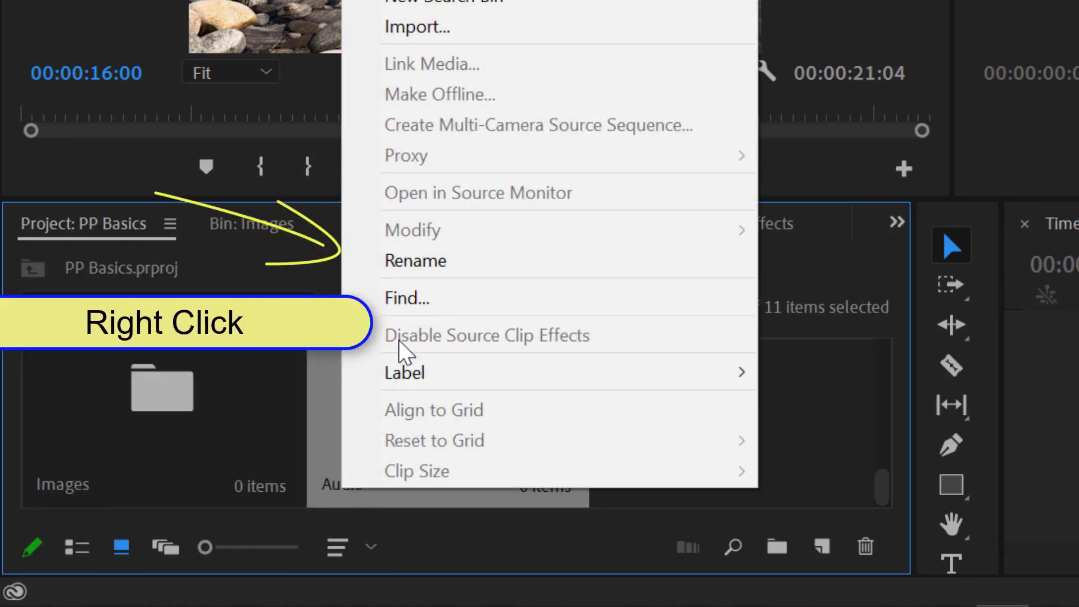
{"action": "left_click", "coordinate": [402, 262]}
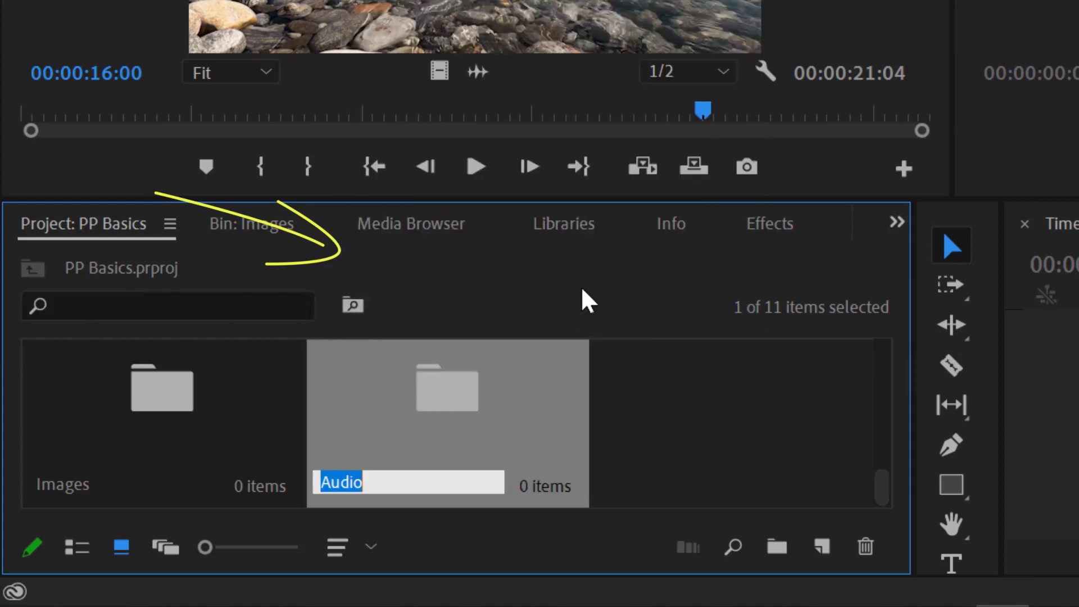
{"action": "key", "text": "Return"}
In list view, open the Audio bin to view its contents and go back up to the PP Basics project.
{"action": "key", "text": "ctrl+Page_Up"}
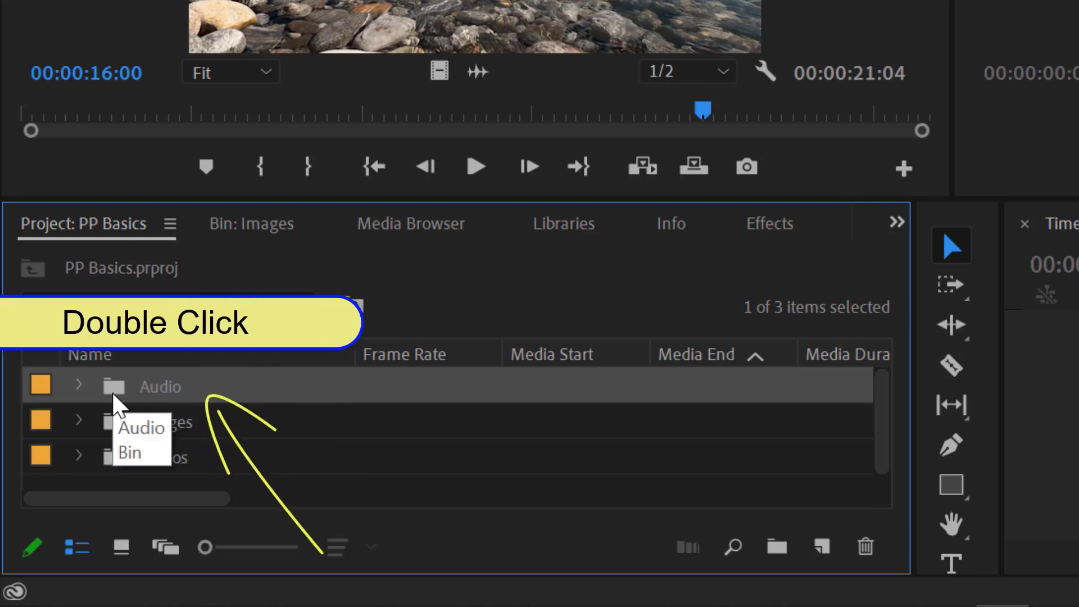
{"action": "double_click", "coordinate": [114, 394]}
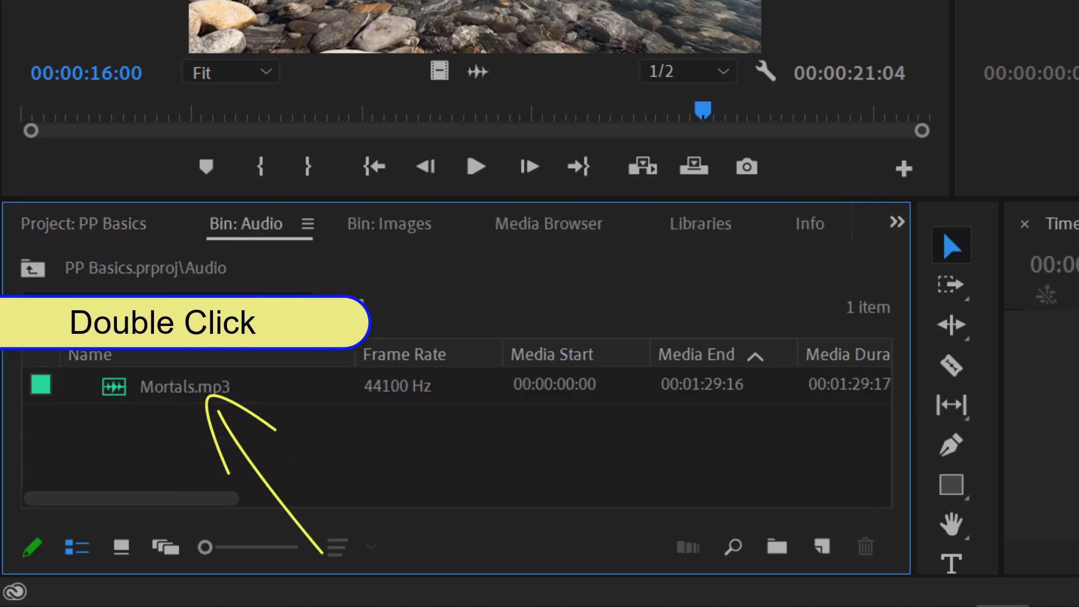
{"action": "left_click", "coordinate": [32, 269]}
Expand and collapse the Audio and Images bins to view their contents, and sort the project items by name in descending order.
{"action": "left_click", "coordinate": [80, 385]}
{"action": "left_click", "coordinate": [79, 386]}
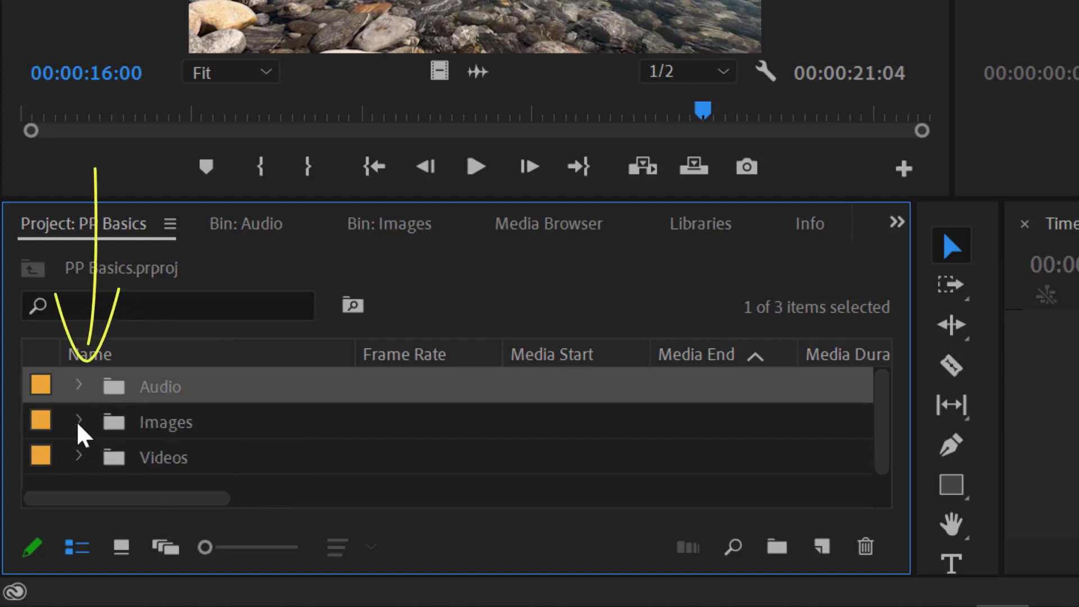
{"action": "left_click", "coordinate": [78, 422]}
{"action": "scroll", "coordinate": [440, 439], "scroll_direction": "down", "scroll_amount": 1}
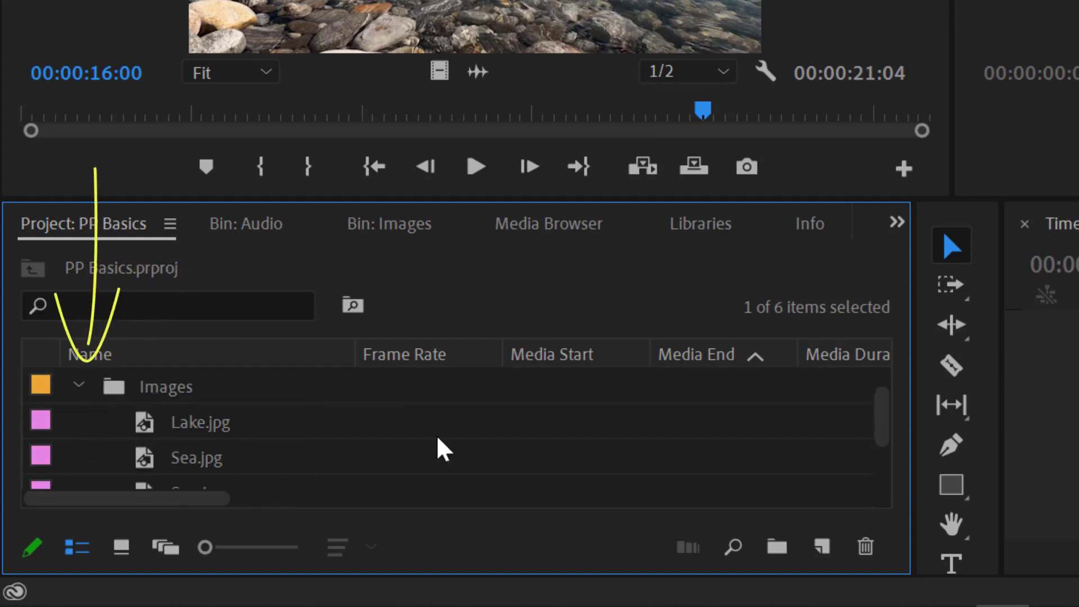
{"action": "left_click", "coordinate": [80, 387]}
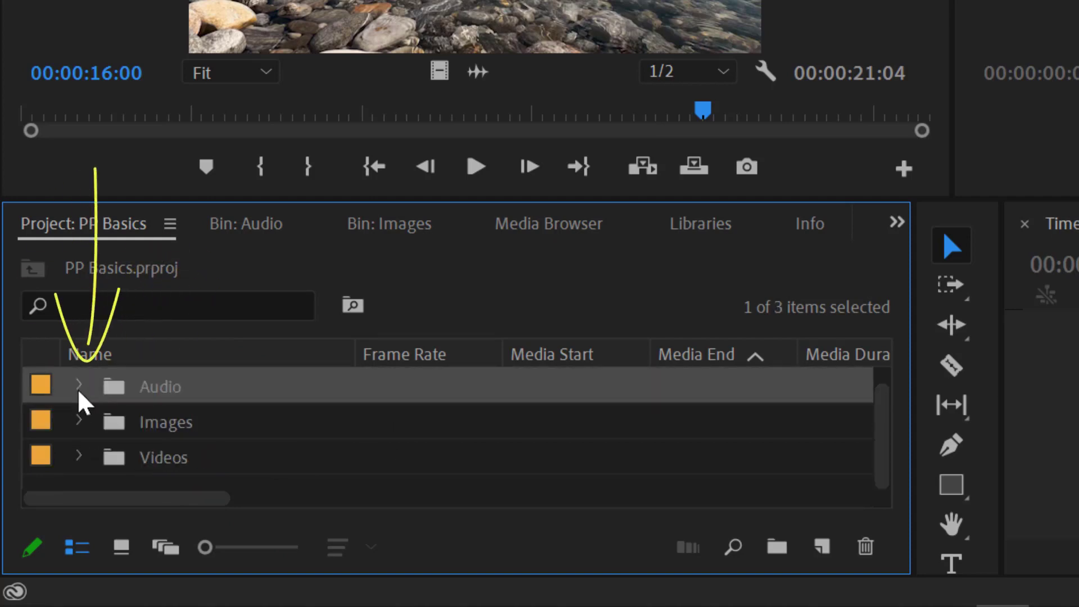
{"action": "left_click", "coordinate": [90, 354]}
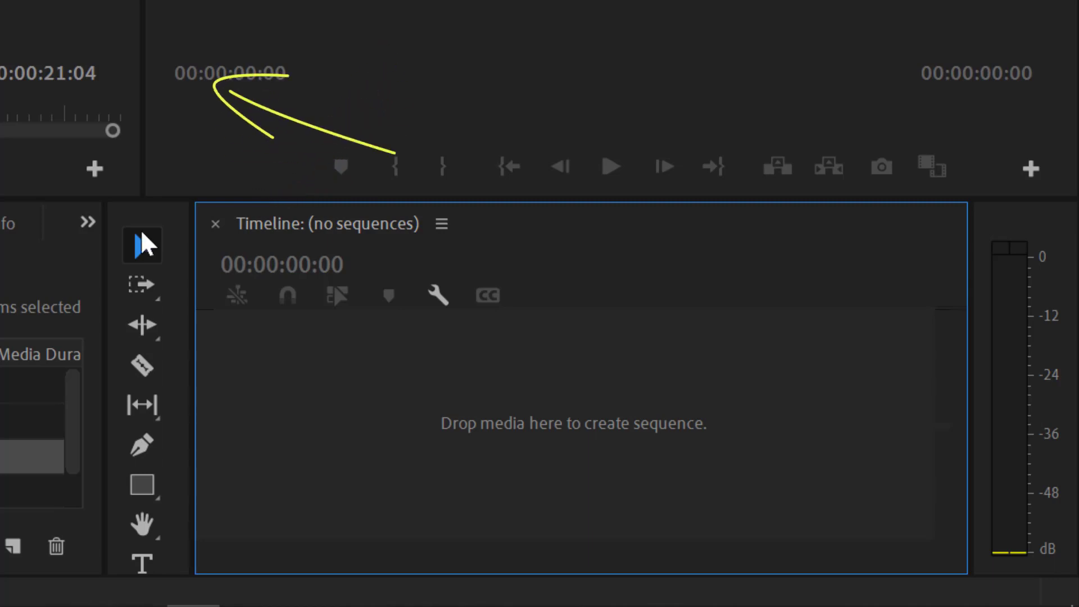
Activate the Tools, Program and Timeline panels, and view the panel options of the Project and Effect Controls panels.
{"action": "left_click", "coordinate": [141, 209]}
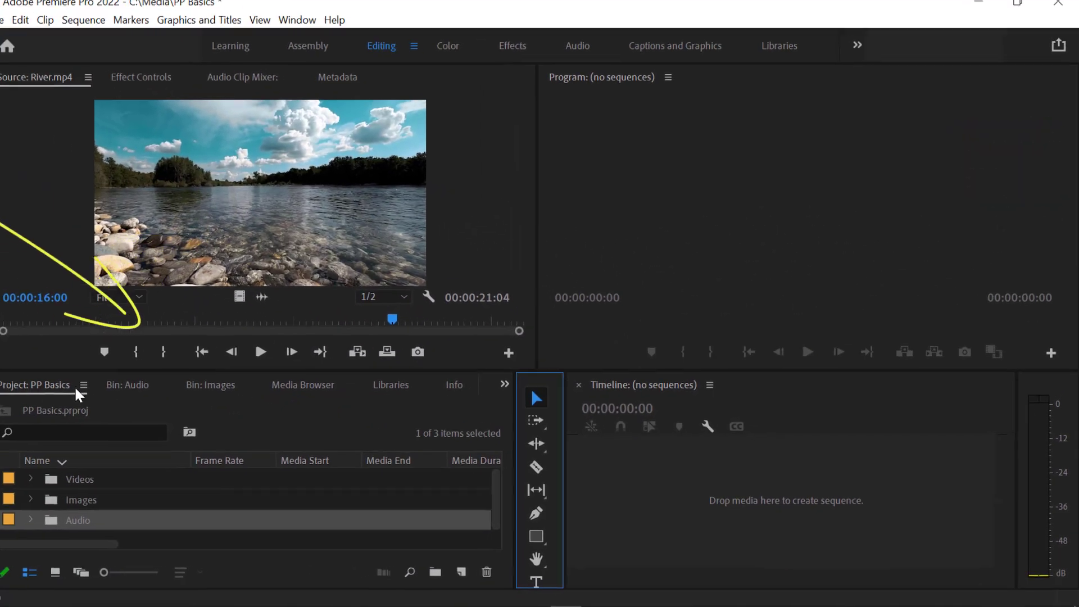
{"action": "left_click", "coordinate": [83, 386]}
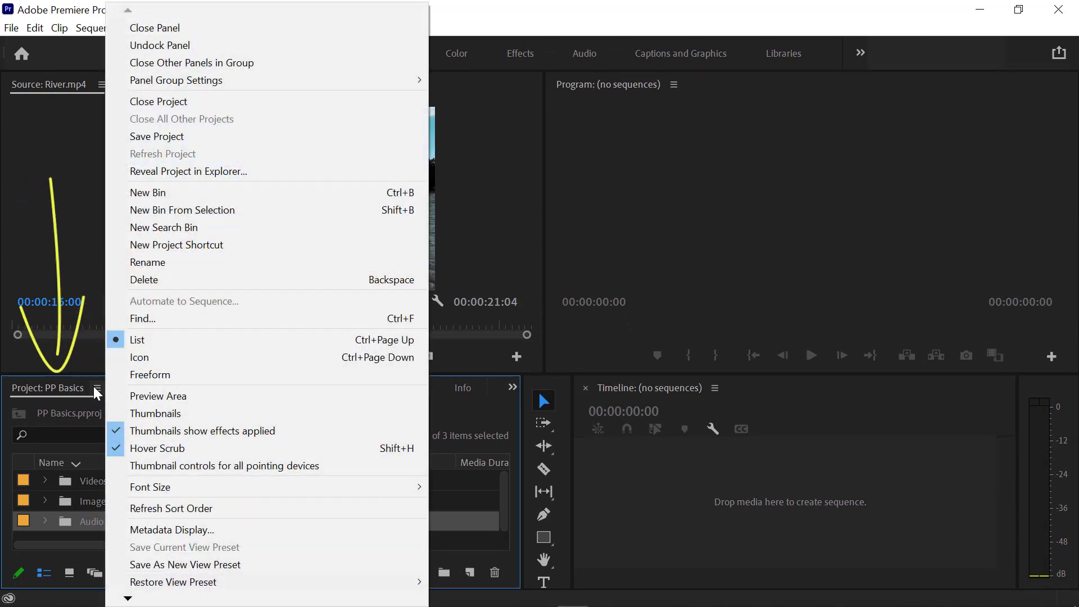
{"action": "left_click", "coordinate": [497, 147]}
{"action": "left_click", "coordinate": [168, 84]}
{"action": "left_click", "coordinate": [196, 84]}
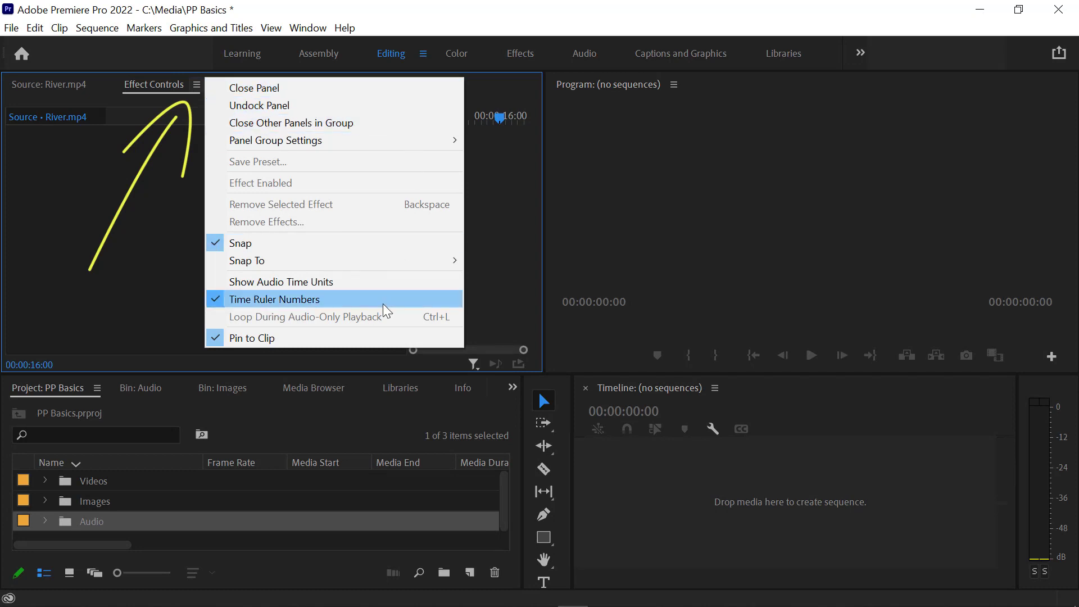
{"action": "left_click", "coordinate": [693, 225]}
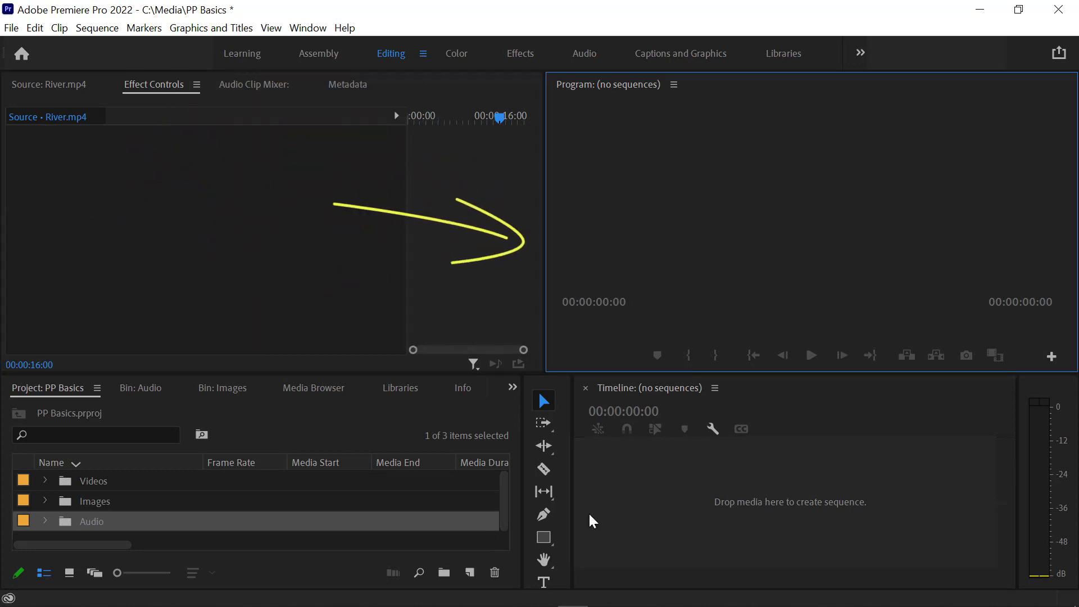
{"action": "left_click", "coordinate": [613, 546]}
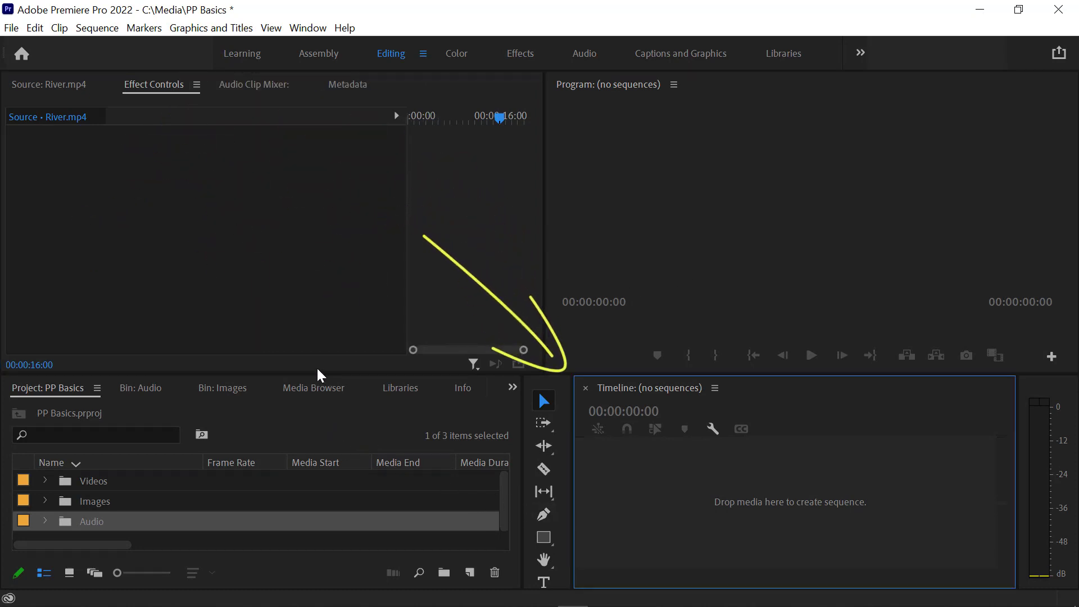
Enlarge the Project panel upward, and expand and collapse the Videos bin to view its clips.
{"action": "left_click_drag", "start_coordinate": [316, 373], "coordinate": [355, 194]}
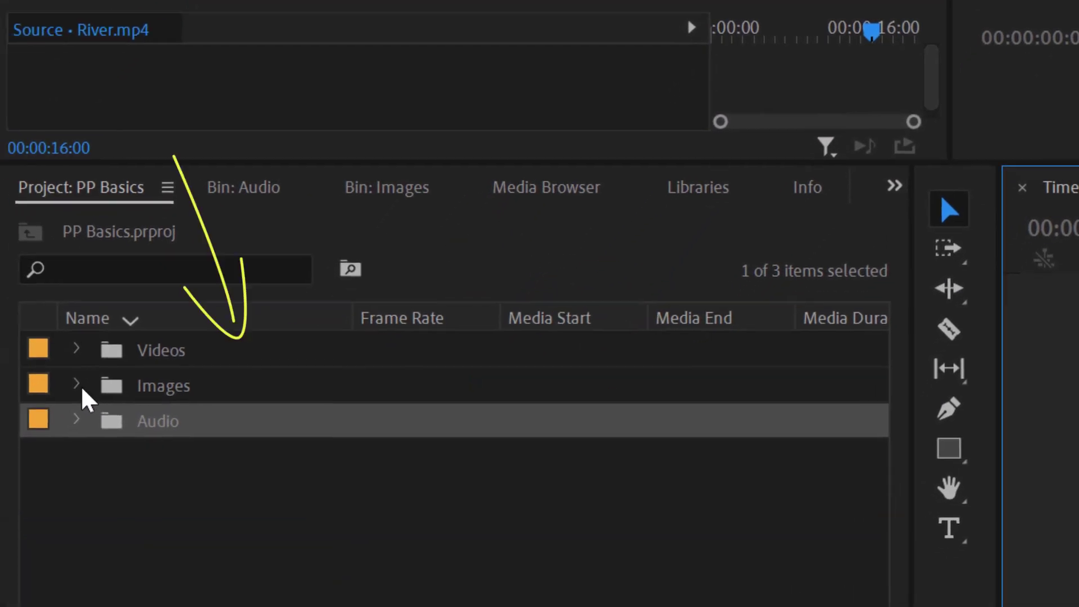
{"action": "left_click", "coordinate": [76, 355]}
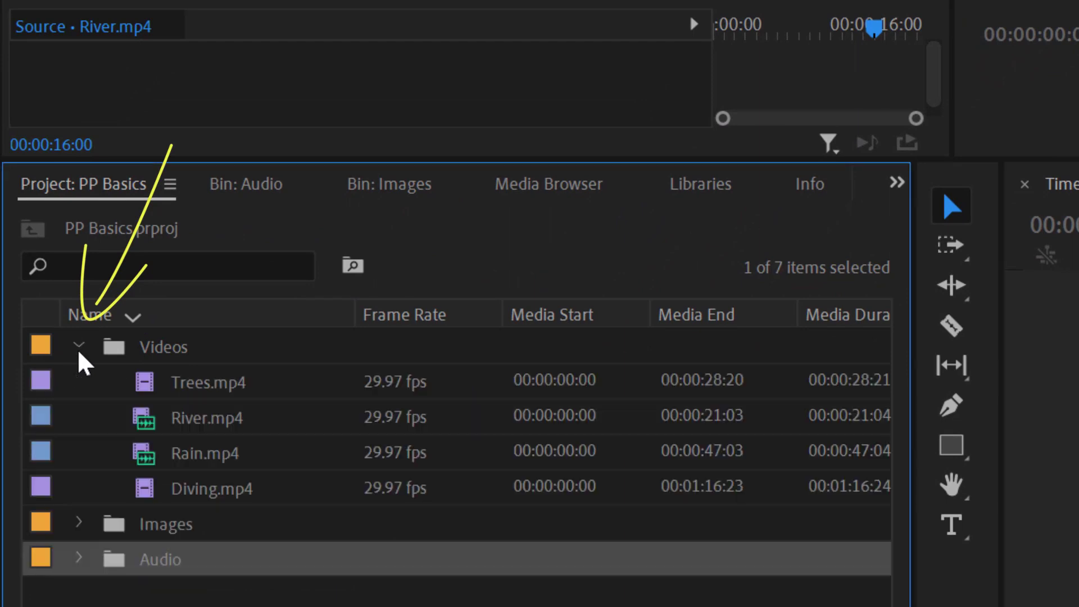
{"action": "left_click", "coordinate": [78, 346]}
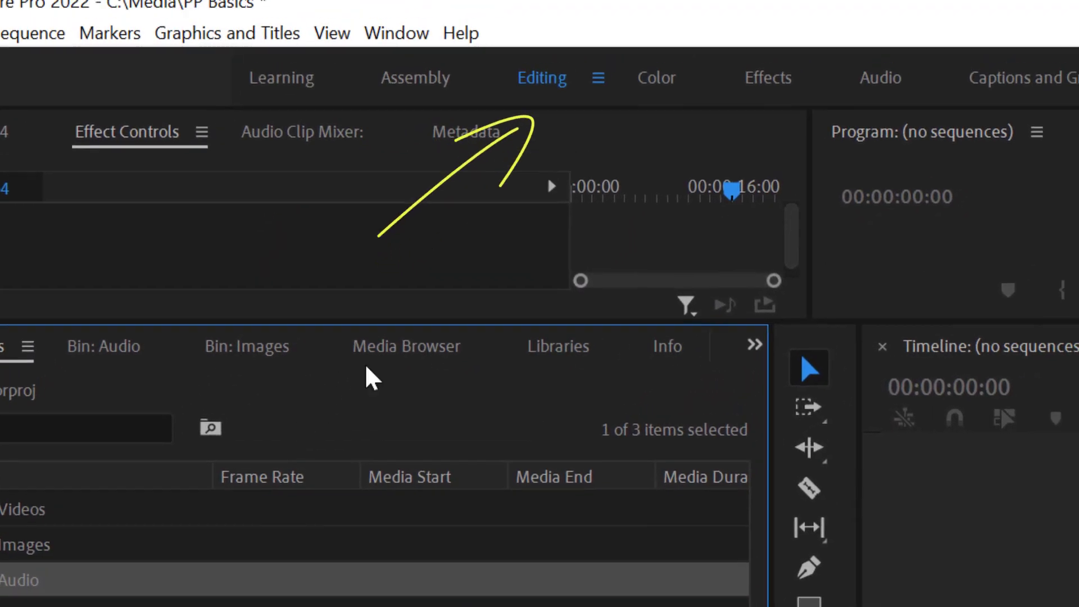
Reset the Editing workspace to its saved layout.
{"action": "left_click", "coordinate": [584, 94]}
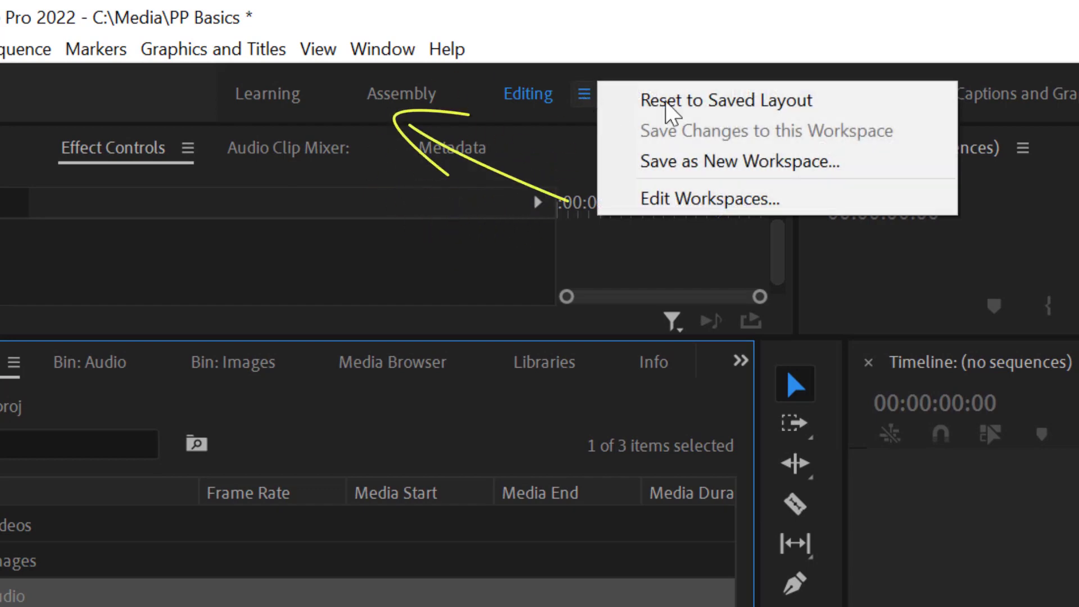
{"action": "left_click", "coordinate": [710, 104]}
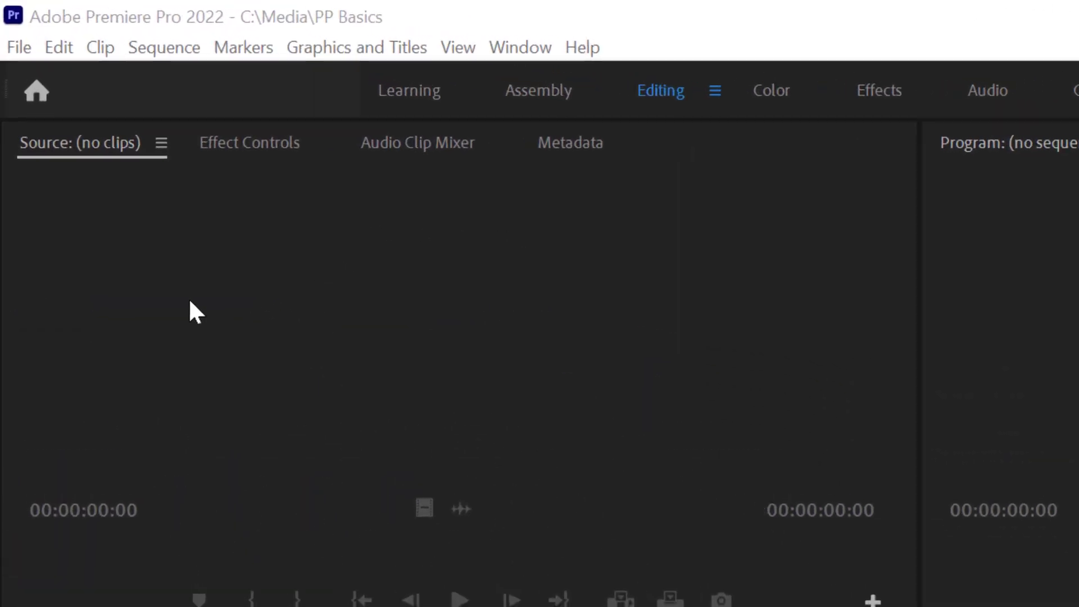
{"action": "left_click", "coordinate": [18, 47]}
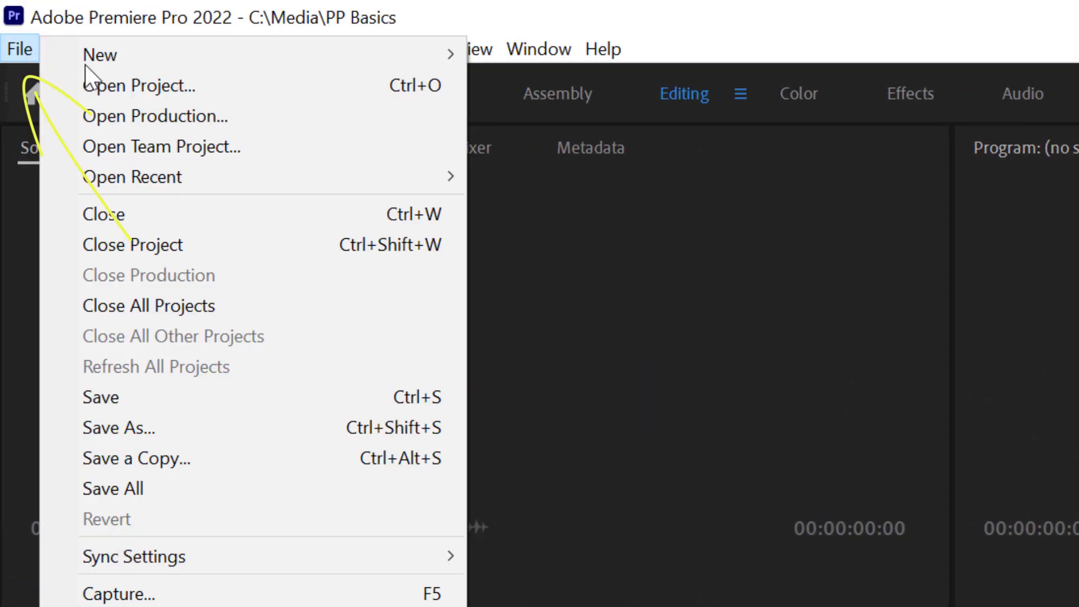
{"action": "mouse_move", "coordinate": [112, 54]}
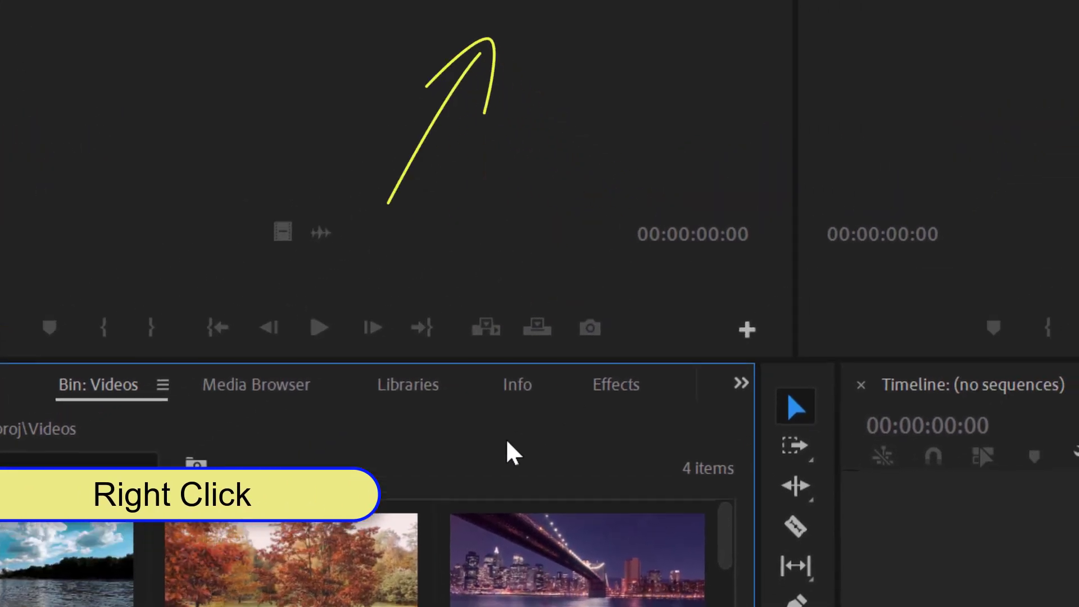
{"action": "right_click", "coordinate": [522, 445]}
{"action": "mouse_move", "coordinate": [600, 43]}
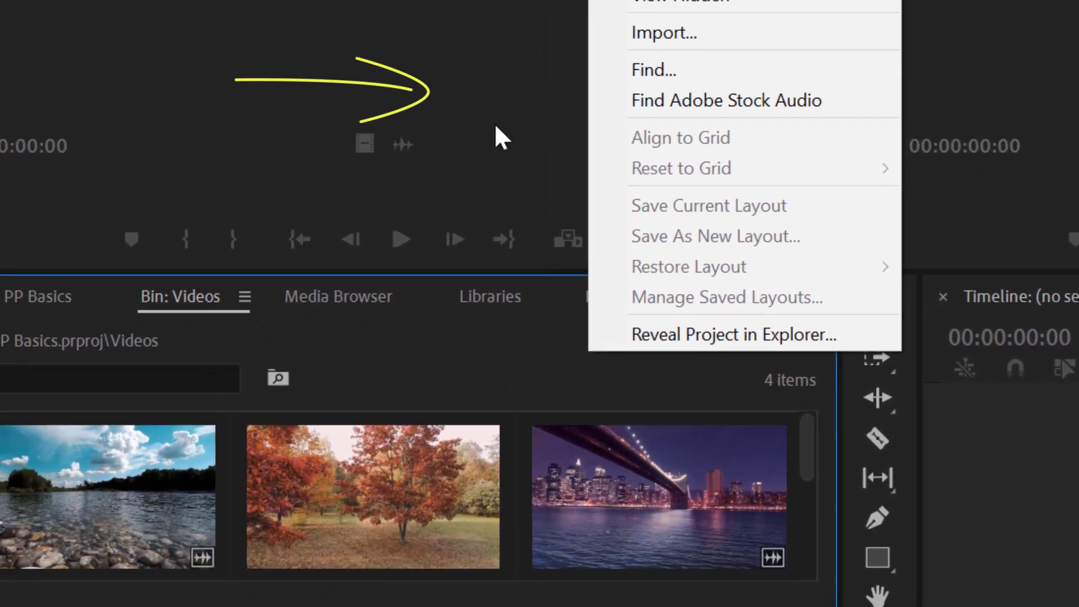
{"action": "left_click", "coordinate": [355, 264]}
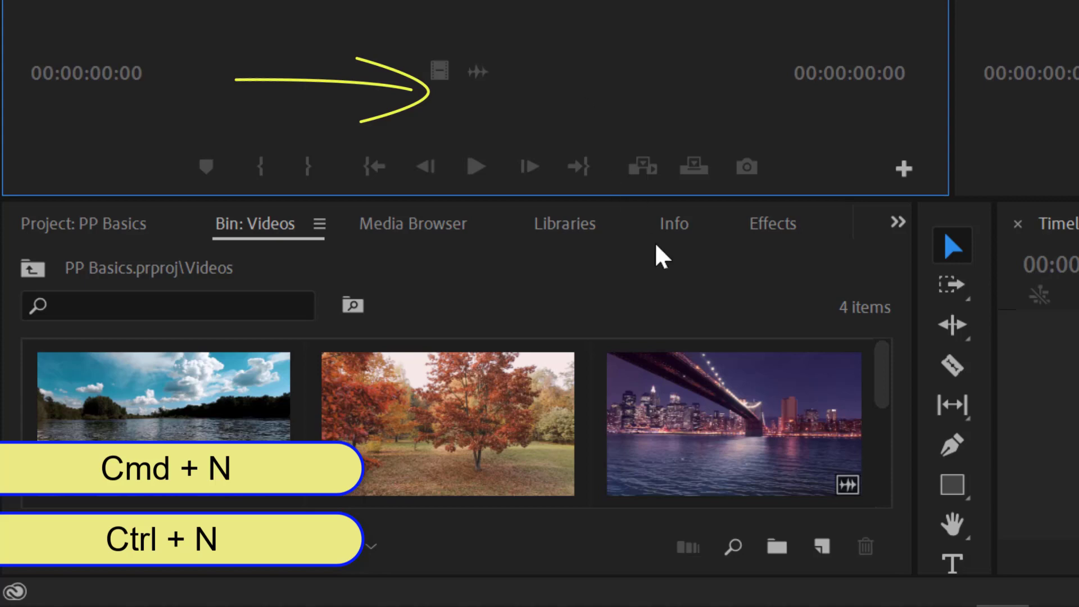
Create a new sequence in the Videos bin from the HDV 1080p30 preset.
{"action": "left_click", "coordinate": [822, 547]}
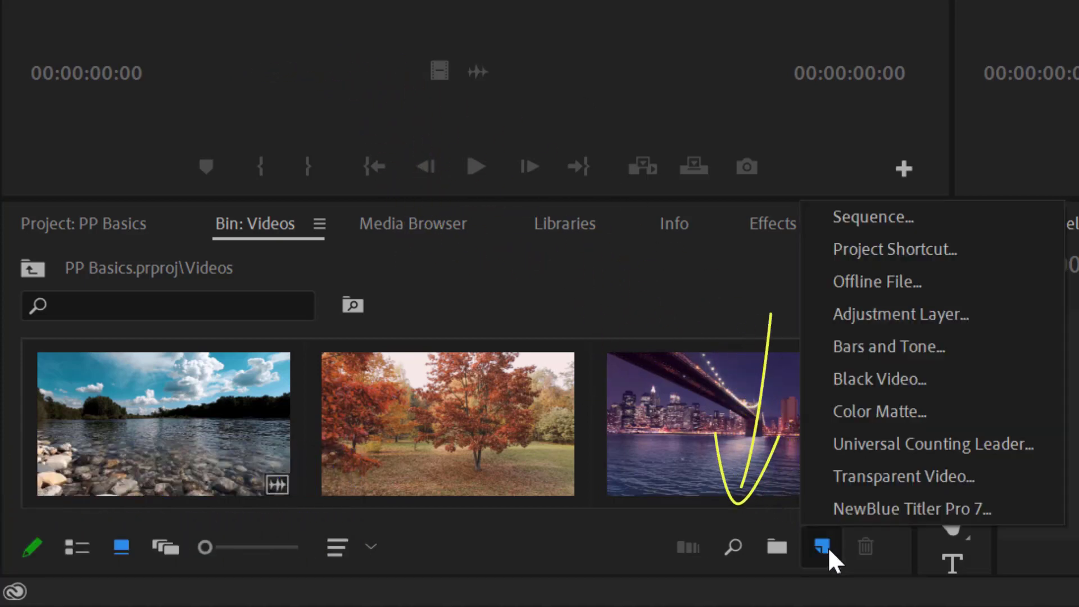
{"action": "left_click", "coordinate": [848, 220]}
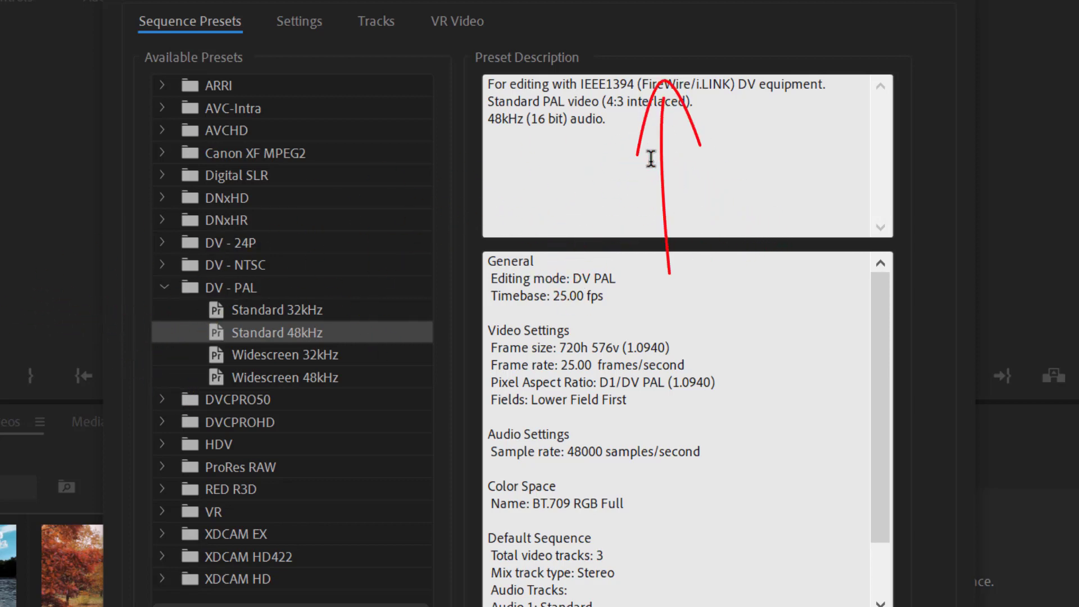
{"action": "left_click", "coordinate": [165, 175]}
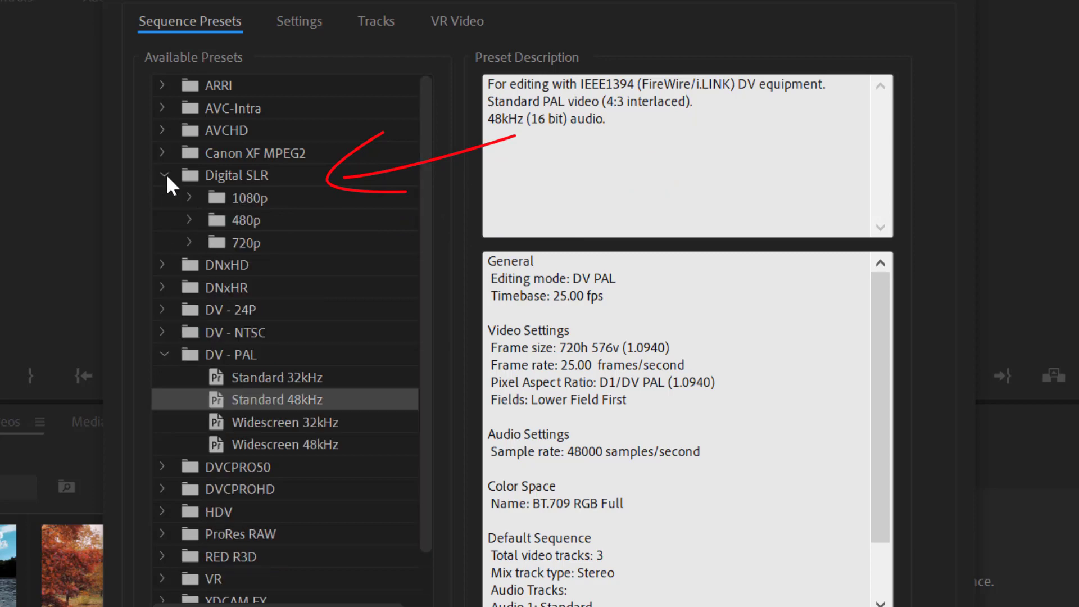
{"action": "left_click", "coordinate": [166, 175]}
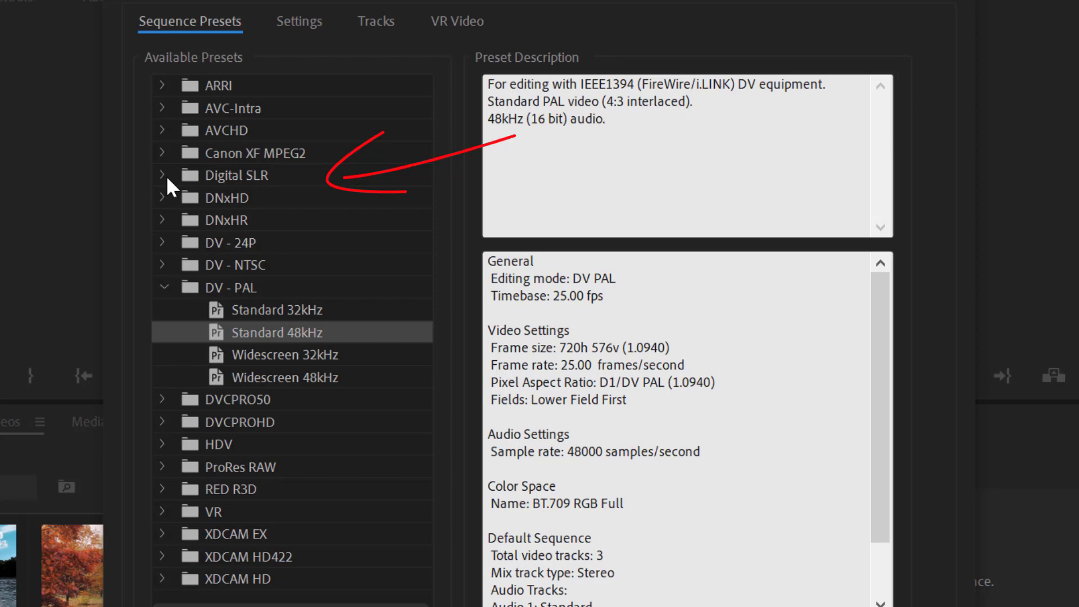
{"action": "left_click", "coordinate": [166, 285]}
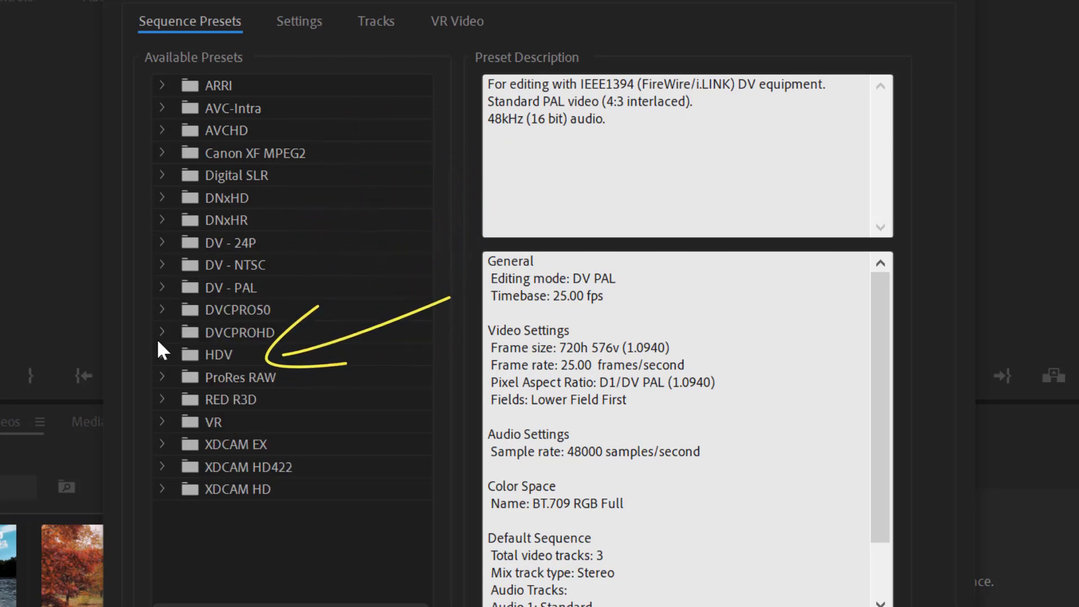
{"action": "left_click", "coordinate": [162, 356]}
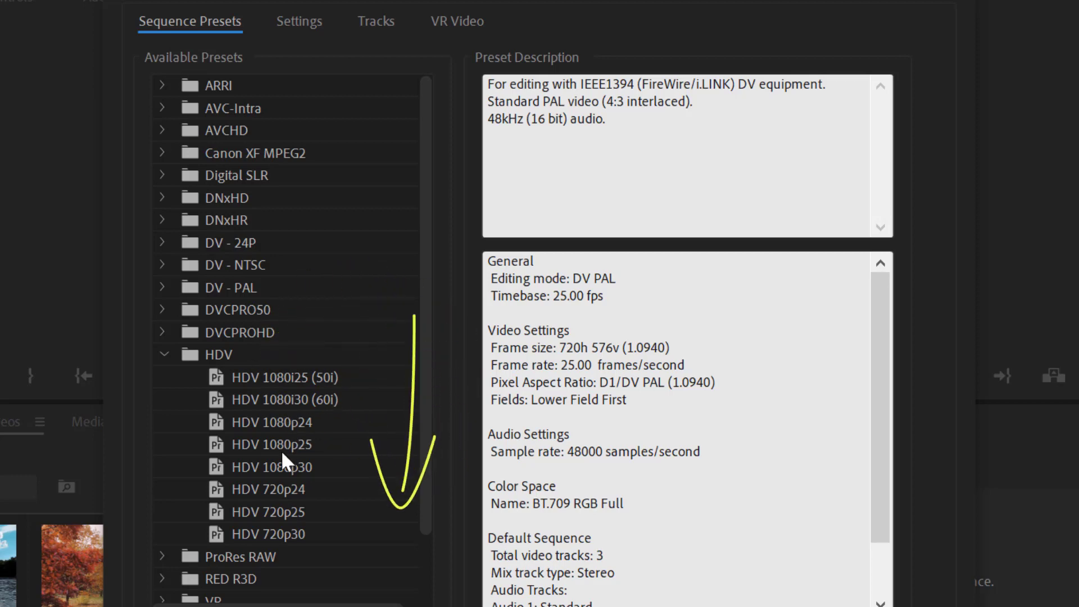
{"action": "left_click", "coordinate": [242, 463]}
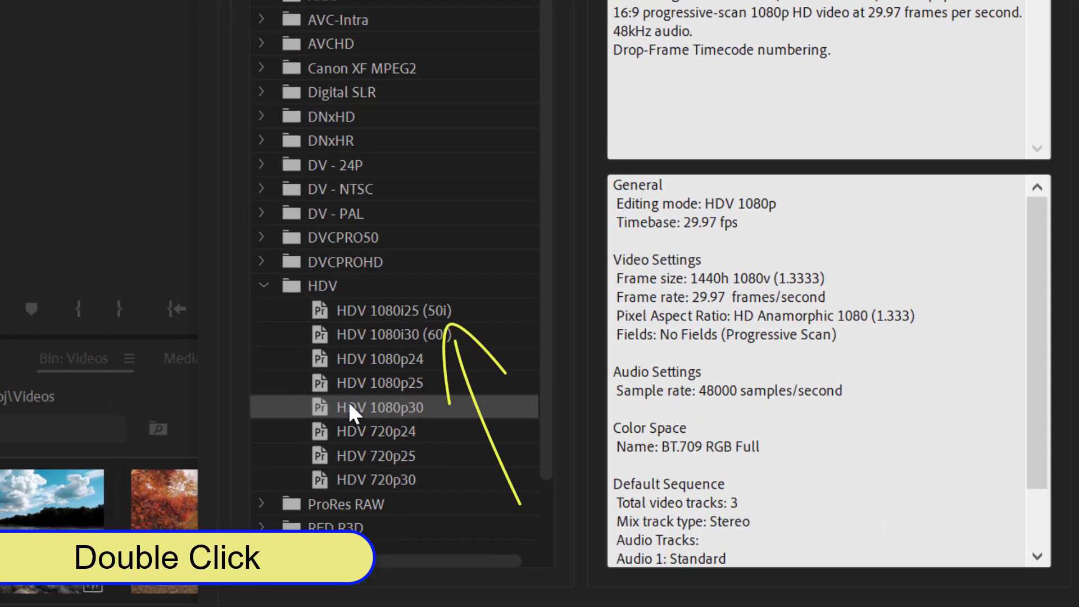
{"action": "double_click", "coordinate": [299, 467]}
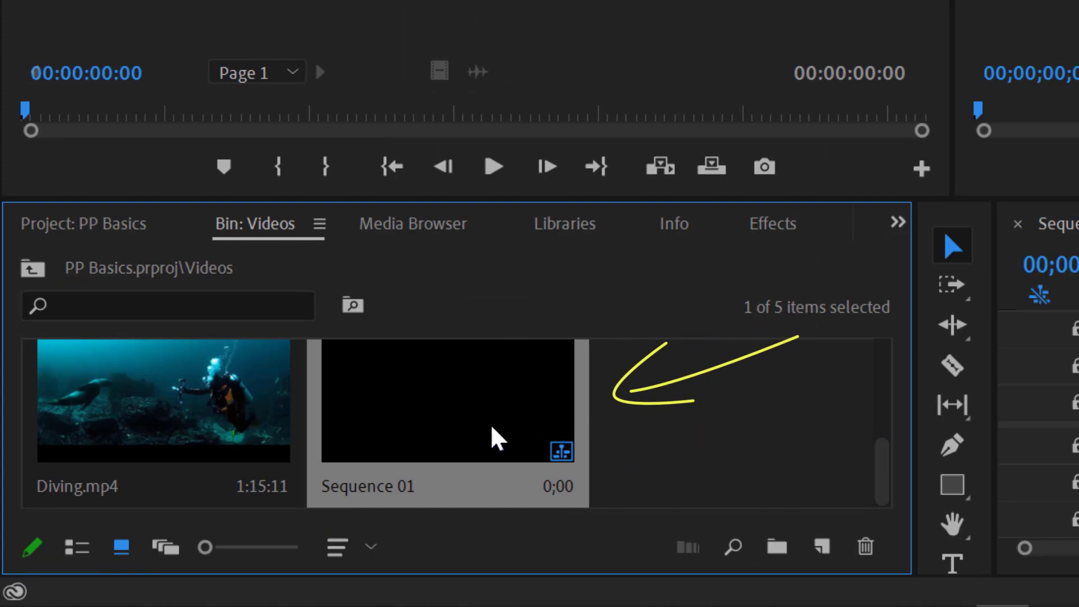
Open the River.mp4 clip from the Videos bin in the Source Monitor.
{"action": "scroll", "coordinate": [494, 436], "scroll_direction": "up", "scroll_amount": 2}
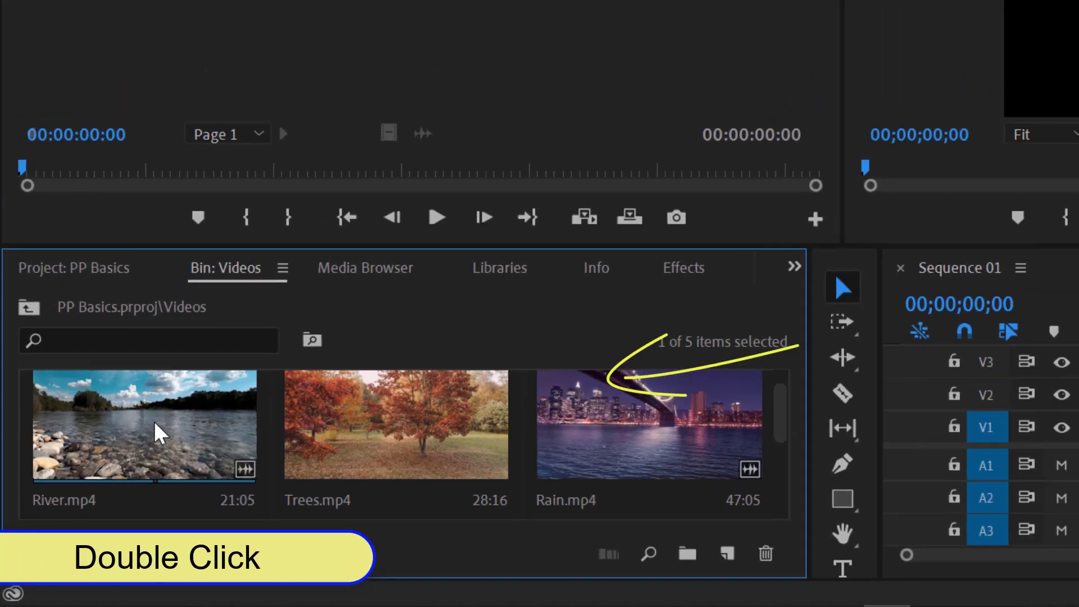
{"action": "double_click", "coordinate": [176, 410]}
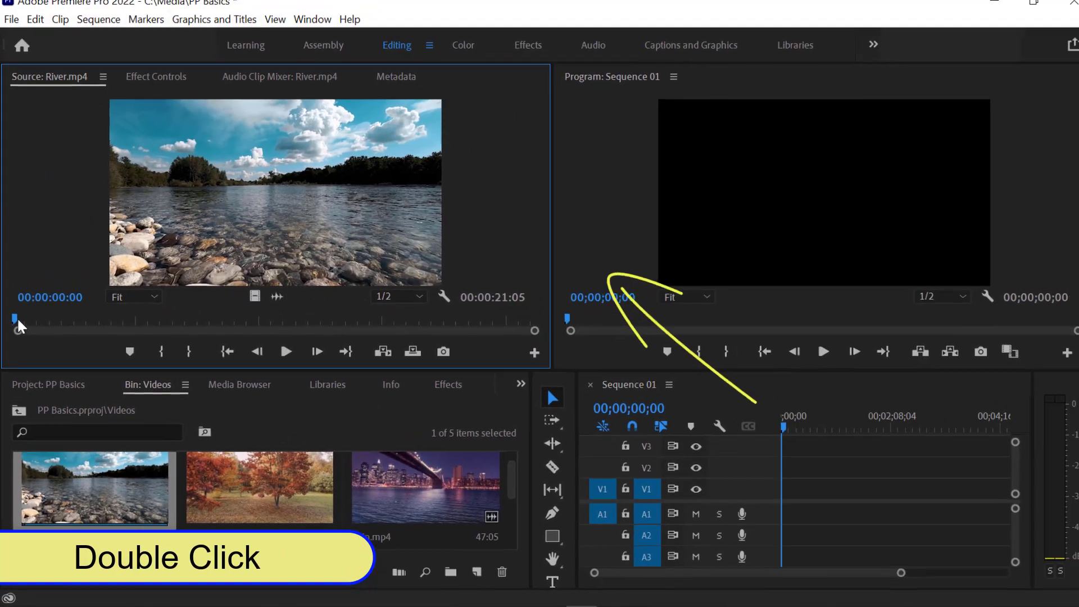
Mark an In point at 00:00:06:16 and an Out point at 00:00:14:14 on River.mp4 in the Source Monitor.
{"action": "left_click_drag", "start_coordinate": [14, 322], "coordinate": [14, 329]}
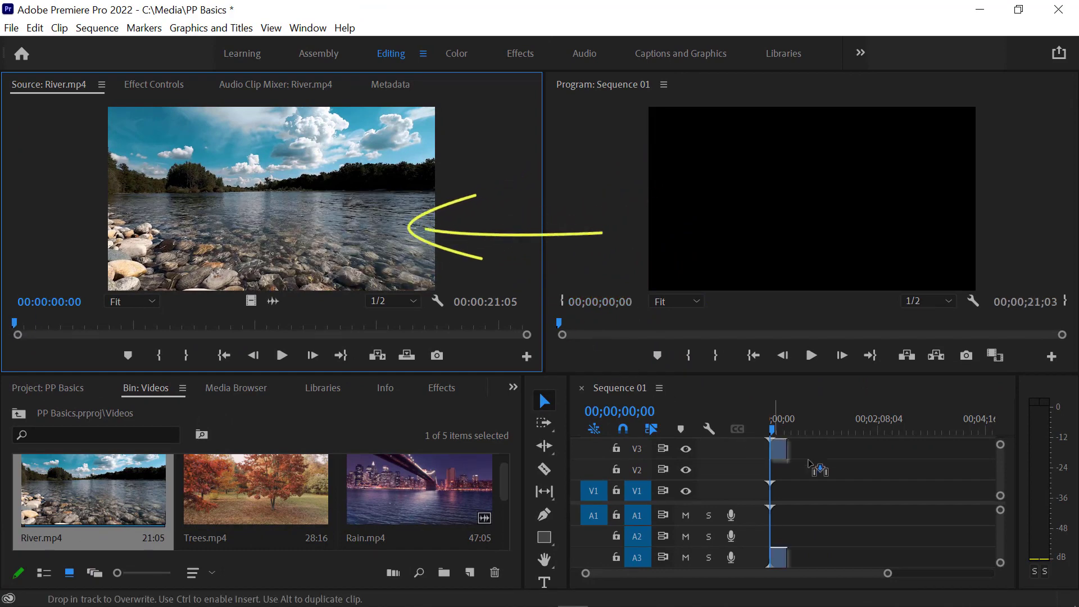
{"action": "left_click_drag", "start_coordinate": [808, 470], "coordinate": [401, 221]}
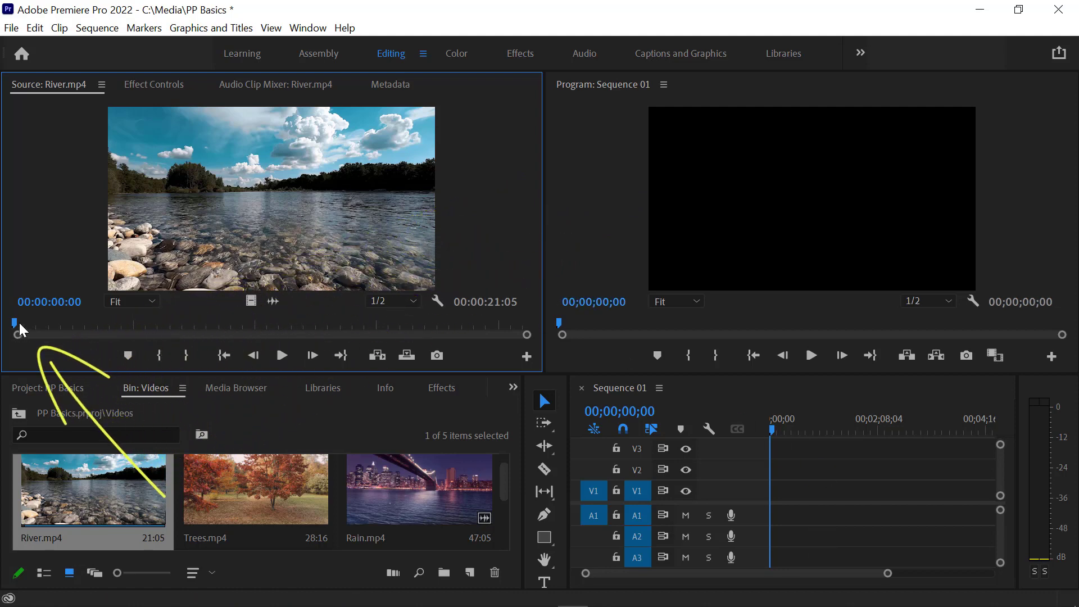
{"action": "left_click_drag", "start_coordinate": [14, 325], "coordinate": [171, 326]}
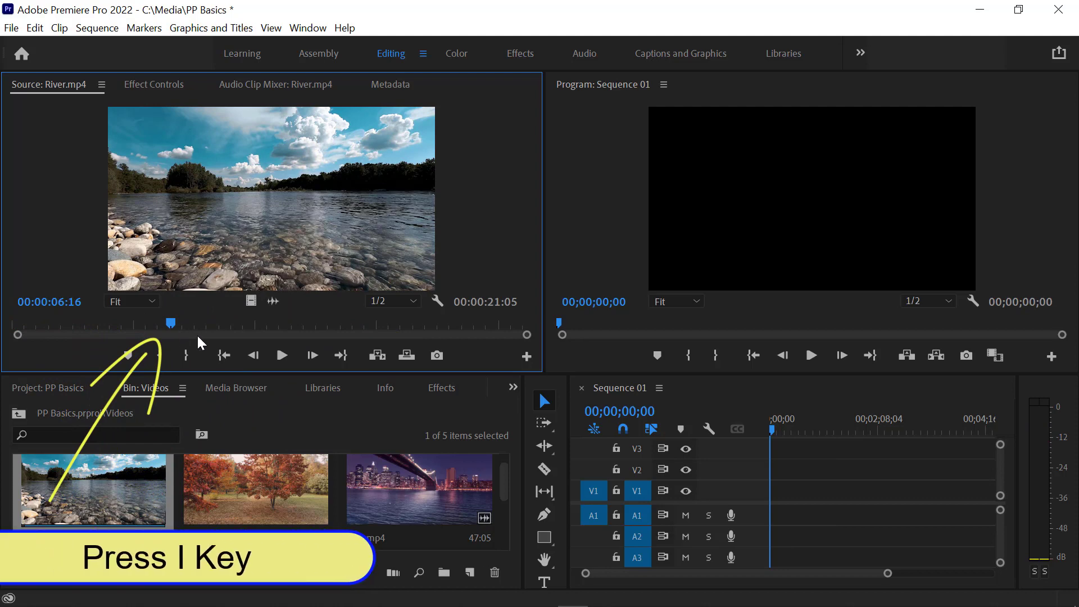
{"action": "key", "text": "i"}
{"action": "left_click_drag", "start_coordinate": [173, 329], "coordinate": [365, 340]}
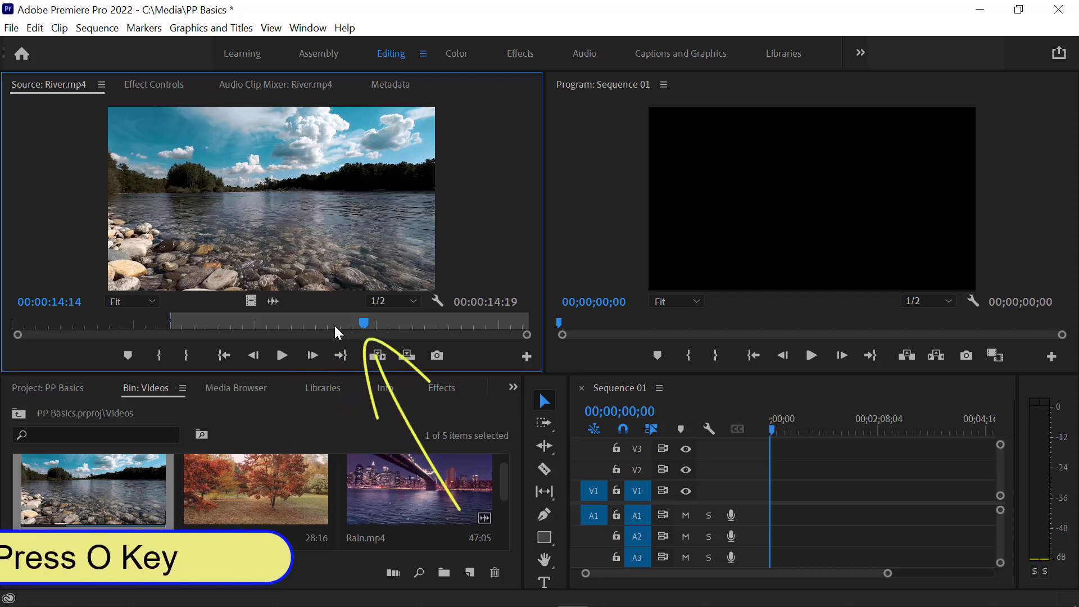
{"action": "key", "text": "o"}
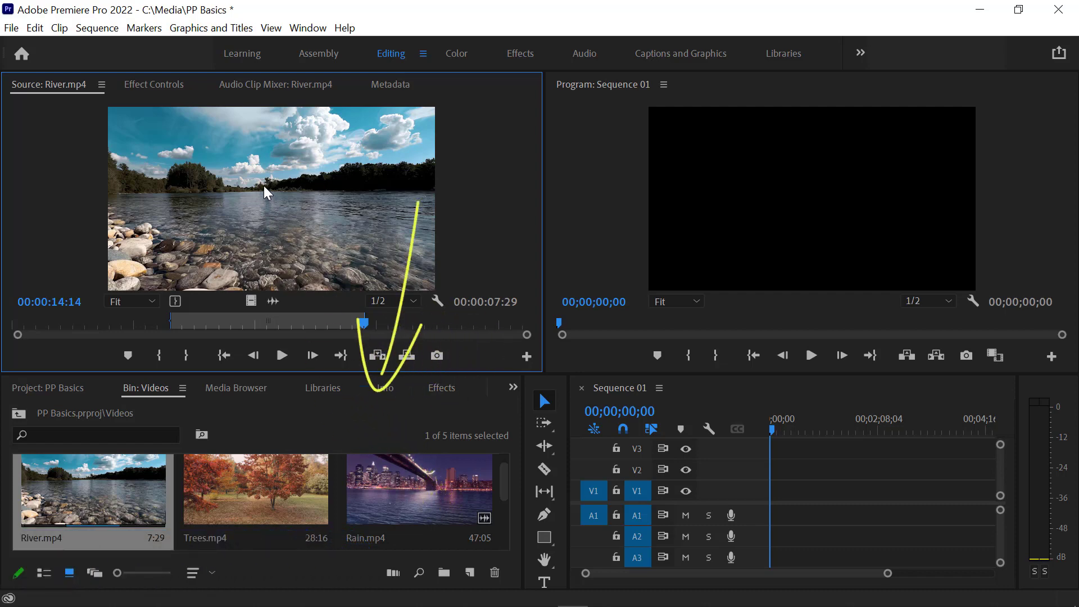
Place the marked River.mp4 range at the start of tracks V1 and A1 in Sequence 01, keeping the existing sequence settings.
{"action": "mouse_move", "coordinate": [264, 192]}
{"action": "left_mouse_down"}
{"action": "mouse_move", "coordinate": [427, 281]}
{"action": "mouse_move", "coordinate": [650, 379]}
{"action": "mouse_move", "coordinate": [711, 426]}
{"action": "mouse_move", "coordinate": [761, 444]}
{"action": "mouse_move", "coordinate": [770, 492]}
{"action": "mouse_move", "coordinate": [788, 496]}
{"action": "left_mouse_up"}
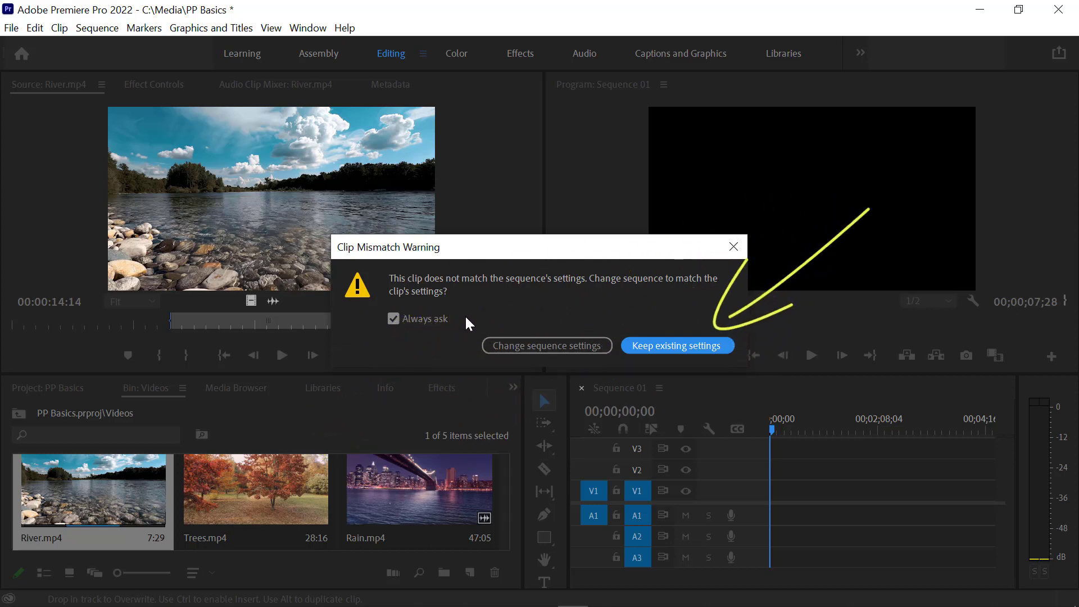
{"action": "left_click", "coordinate": [673, 344]}
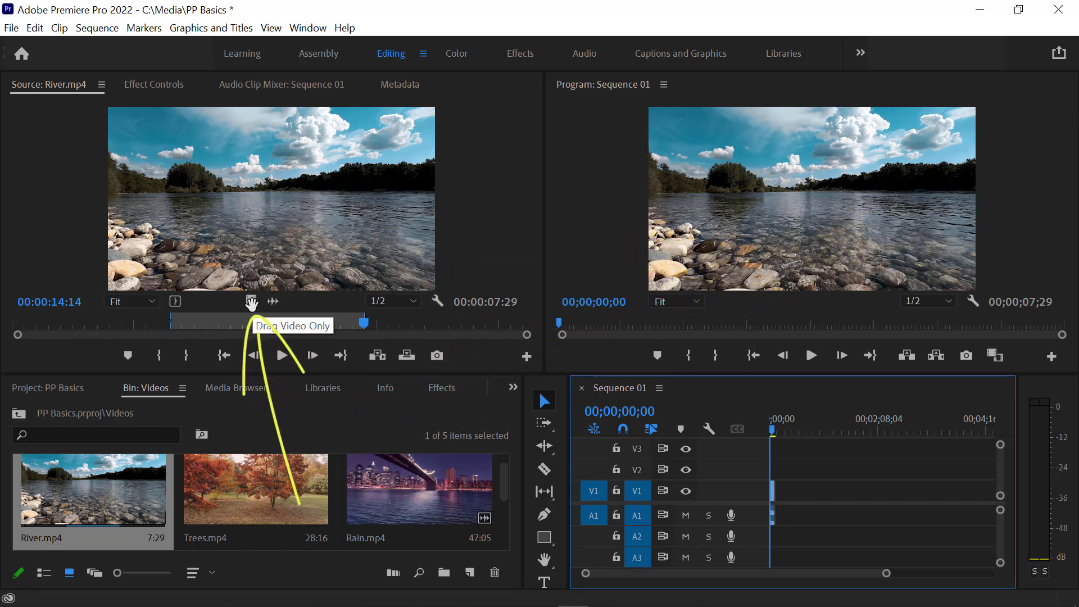
Try adding only the video of River.mp4 to V2 and only its audio to A2, and undo both additions.
{"action": "mouse_move", "coordinate": [252, 303]}
{"action": "left_mouse_down"}
{"action": "mouse_move", "coordinate": [781, 456]}
{"action": "mouse_move", "coordinate": [792, 478]}
{"action": "mouse_move", "coordinate": [779, 477]}
{"action": "mouse_move", "coordinate": [789, 476]}
{"action": "left_mouse_up"}
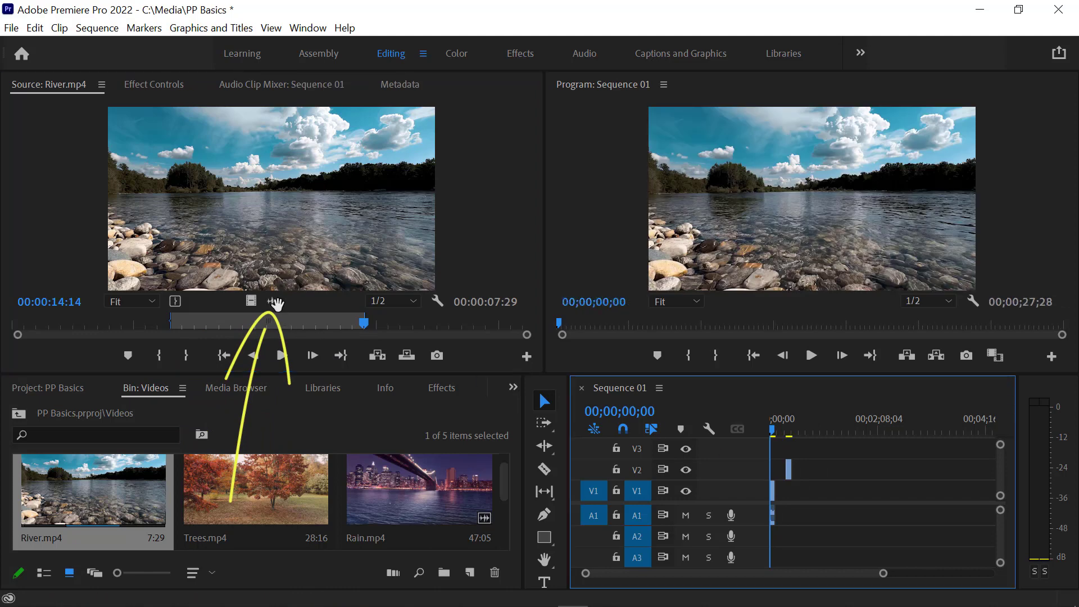
{"action": "left_click", "coordinate": [275, 304]}
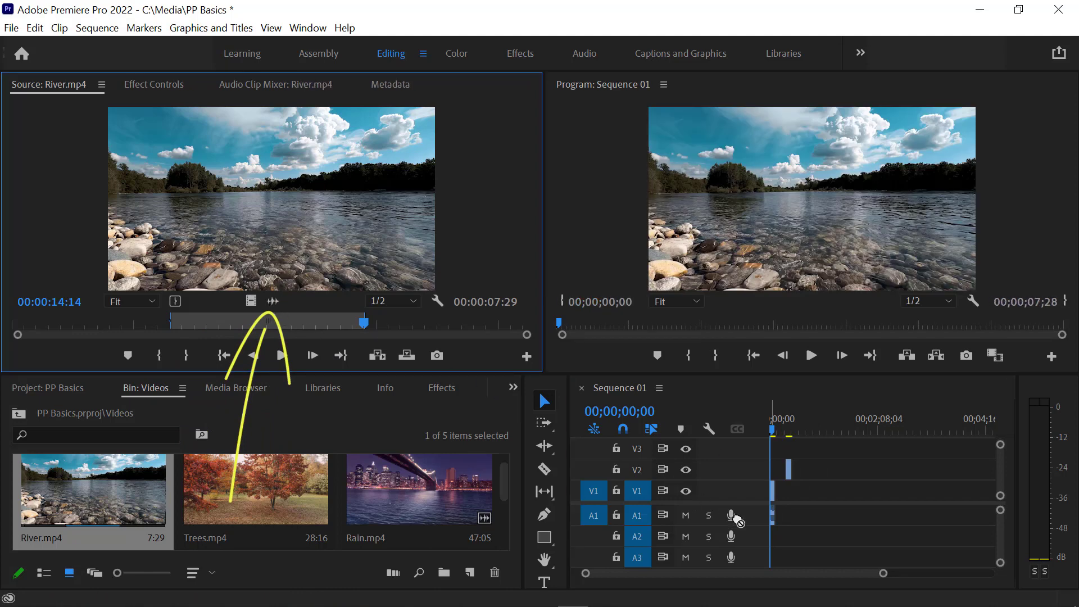
{"action": "left_click_drag", "start_coordinate": [795, 539], "coordinate": [795, 539]}
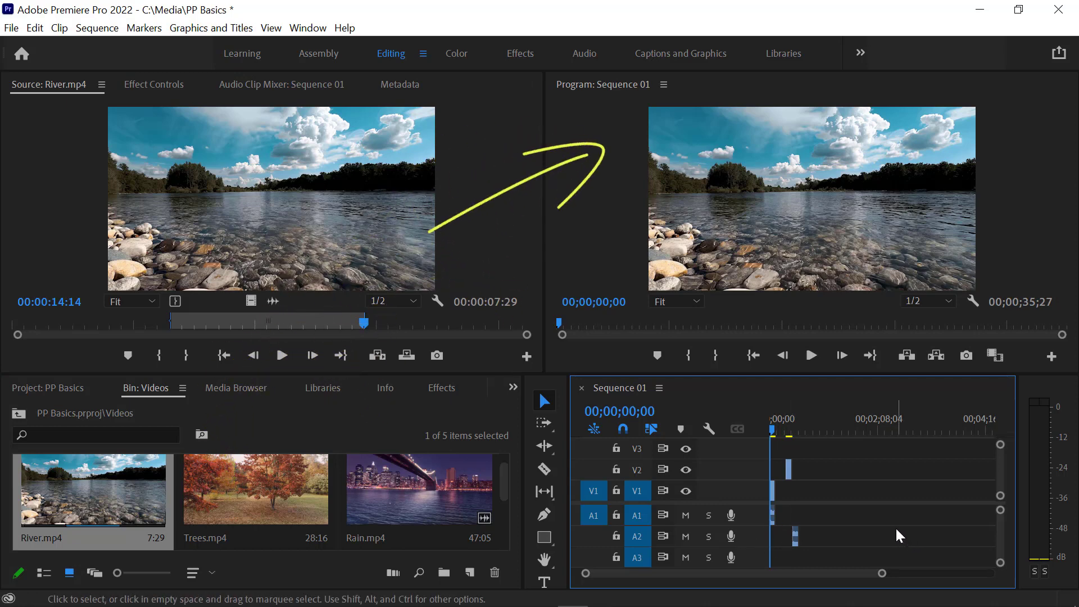
{"action": "key", "text": "ctrl+z"}
{"action": "key", "text": "ctrl+z"}
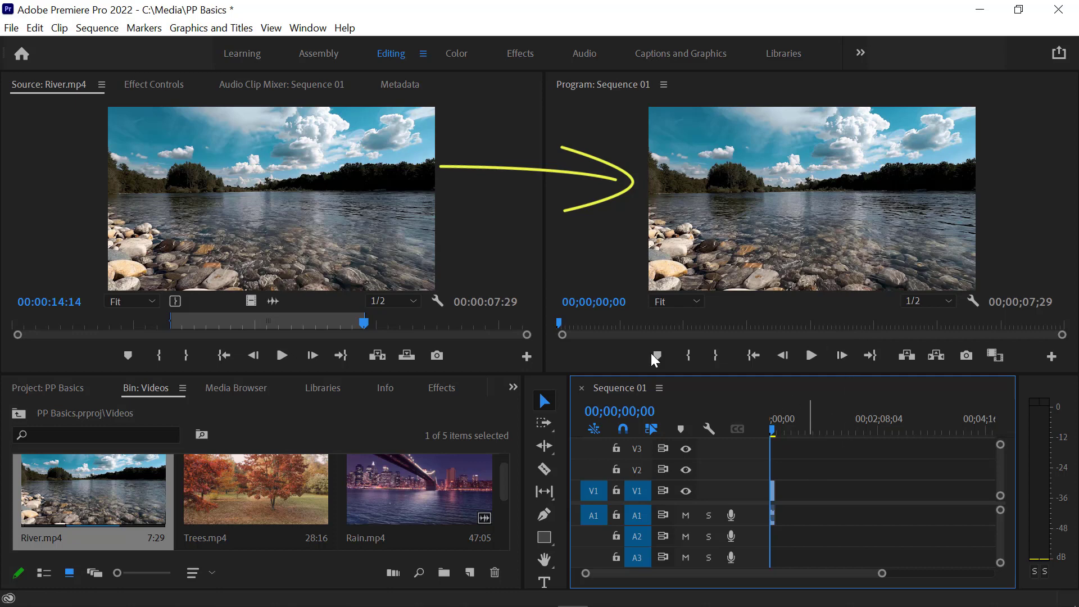
Move the sequence playhead to 00;00;03;22 and trim the end of the River.mp4 clip to a length of 00;00;06;24.
{"action": "left_click_drag", "start_coordinate": [561, 328], "coordinate": [651, 328]}
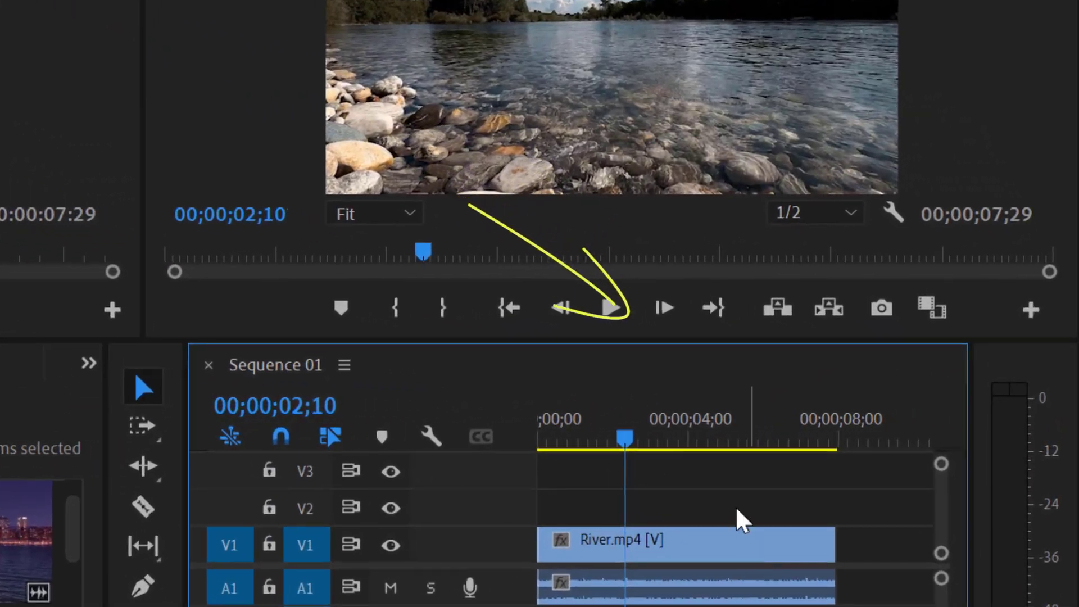
{"action": "left_click_drag", "start_coordinate": [631, 440], "coordinate": [686, 457]}
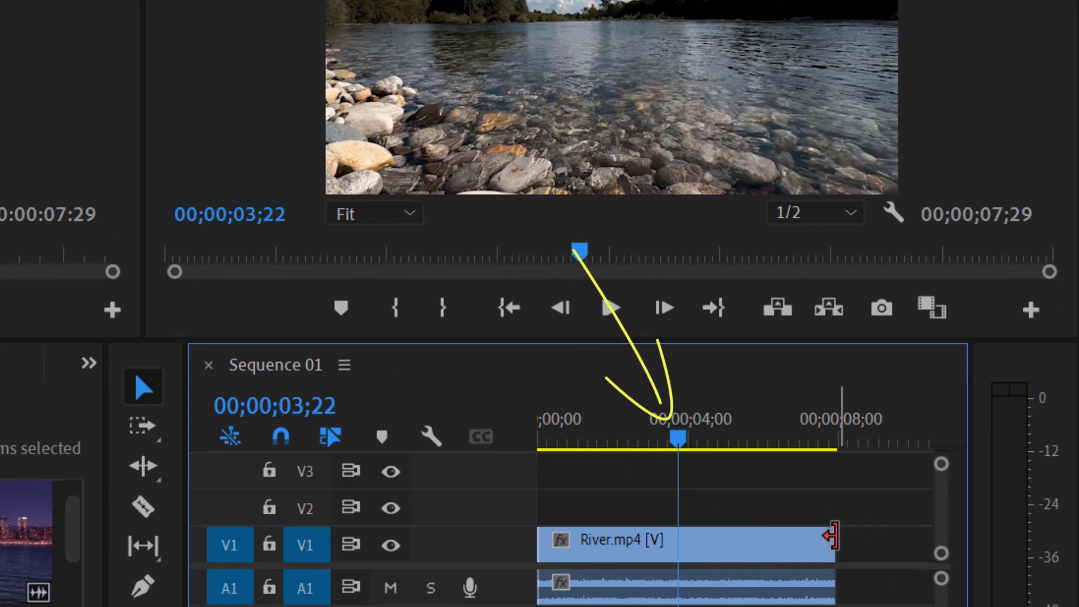
{"action": "left_click_drag", "start_coordinate": [831, 536], "coordinate": [792, 547]}
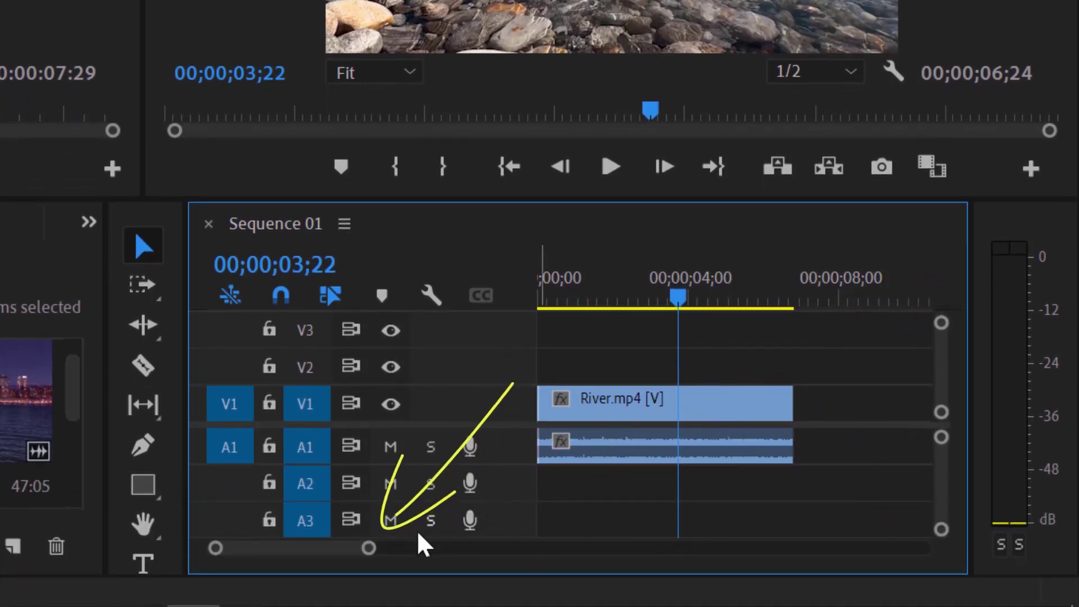
{"action": "mouse_move", "coordinate": [370, 550]}
{"action": "left_mouse_down"}
{"action": "mouse_move", "coordinate": [392, 551]}
{"action": "mouse_move", "coordinate": [371, 555]}
{"action": "left_mouse_up"}
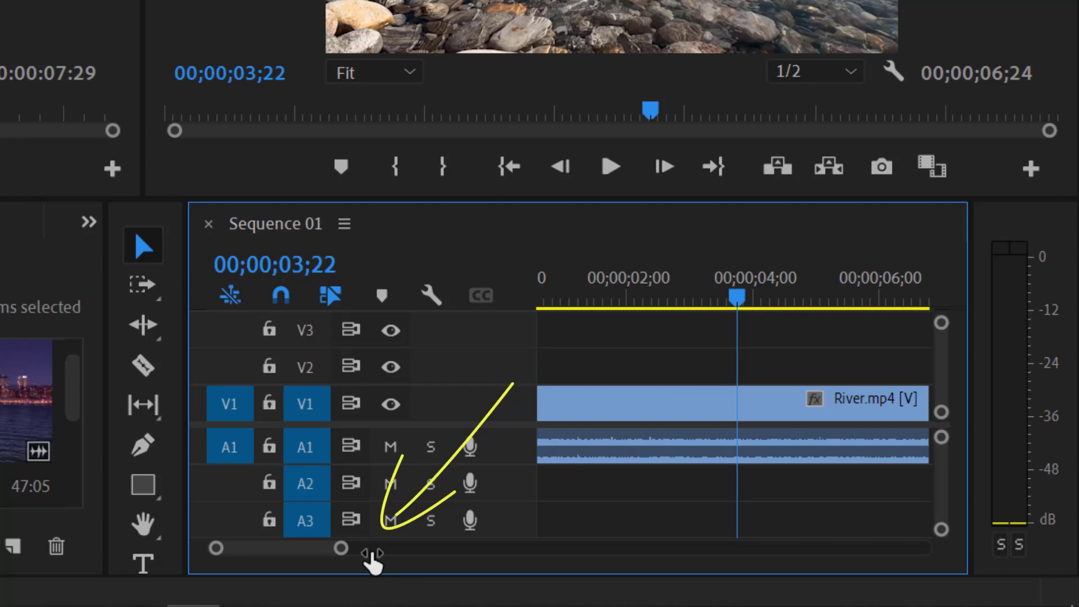
{"action": "mouse_move", "coordinate": [371, 554]}
{"action": "left_mouse_down"}
{"action": "mouse_move", "coordinate": [388, 555]}
{"action": "mouse_move", "coordinate": [350, 555]}
{"action": "left_mouse_up"}
{"action": "mouse_move", "coordinate": [244, 550]}
{"action": "left_mouse_down"}
{"action": "mouse_move", "coordinate": [294, 551]}
{"action": "mouse_move", "coordinate": [257, 550]}
{"action": "left_mouse_up"}
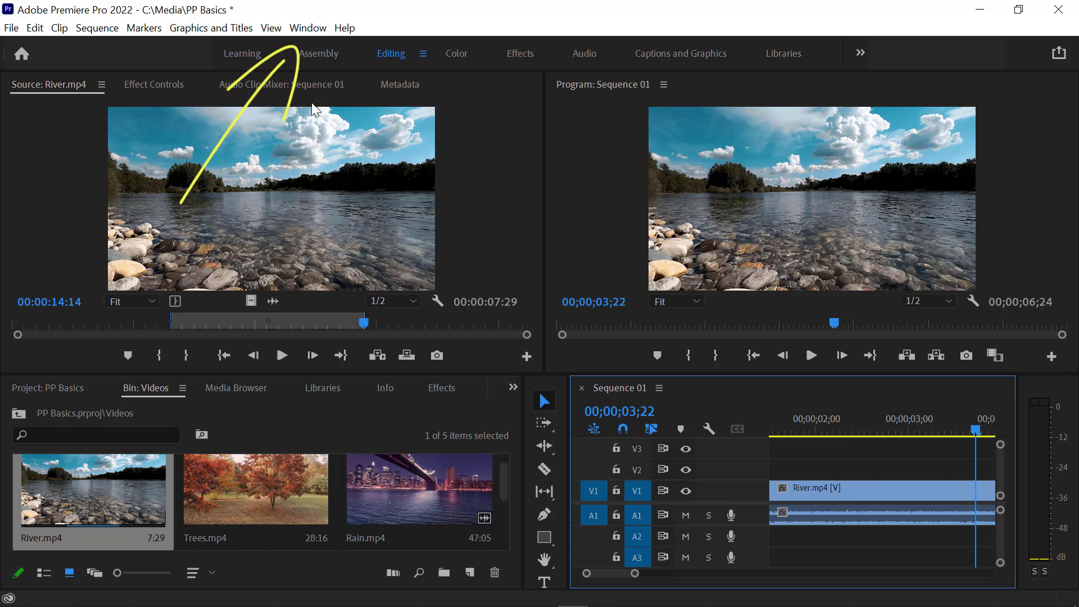
{"action": "left_click", "coordinate": [308, 28]}
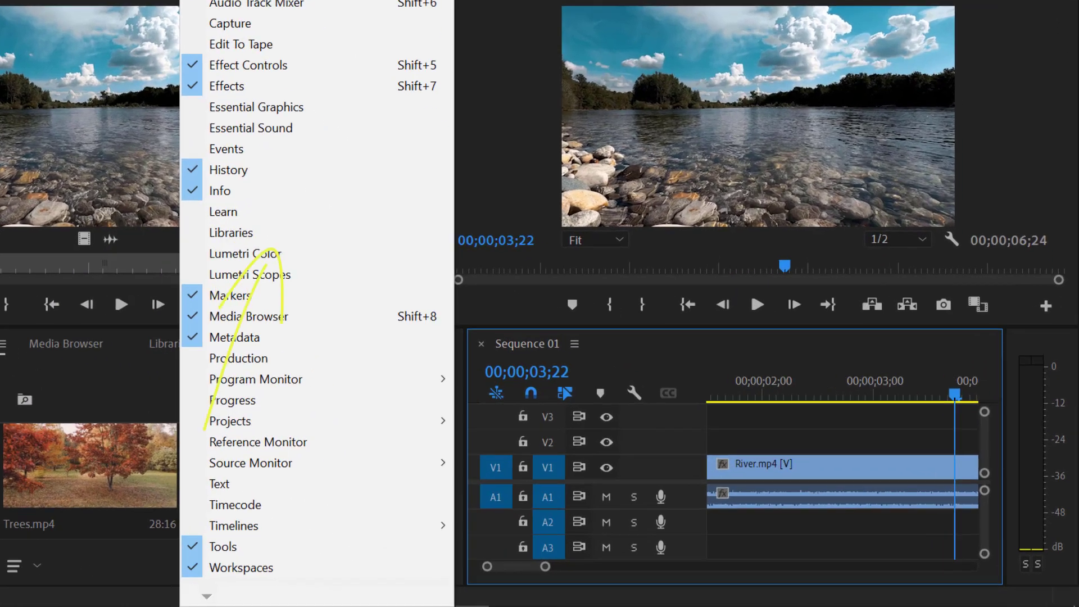
{"action": "left_click", "coordinate": [379, 558]}
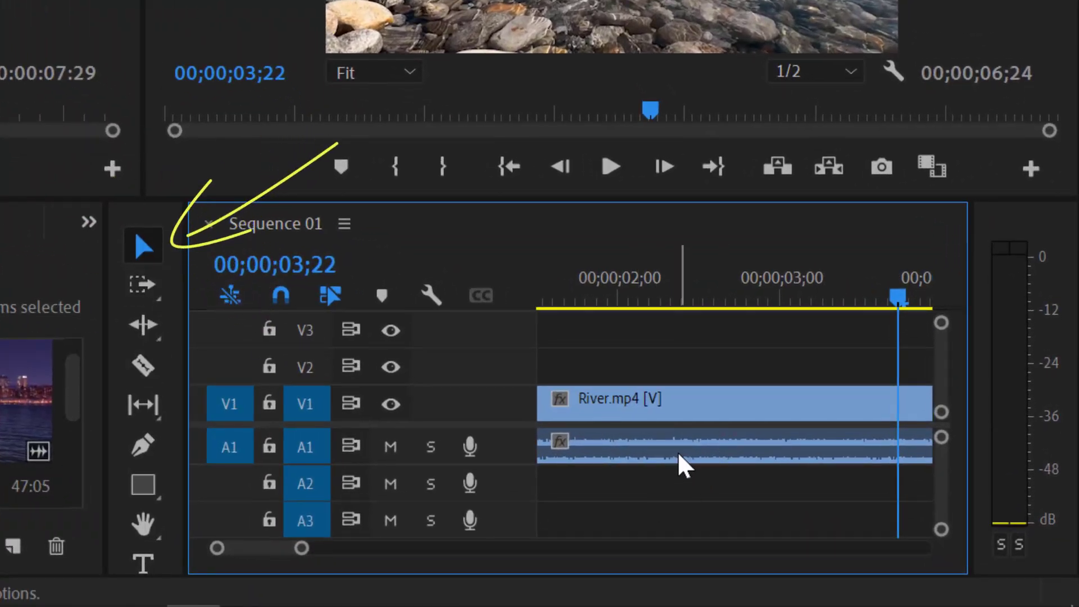
Cut the River.mp4 clip with the Razor tool at the playhead, 00;00;03;22, and again at about 00;00;05;00.
{"action": "left_click_drag", "start_coordinate": [301, 554], "coordinate": [357, 556]}
{"action": "mouse_move", "coordinate": [663, 406]}
{"action": "left_mouse_down"}
{"action": "mouse_move", "coordinate": [732, 421]}
{"action": "mouse_move", "coordinate": [661, 414]}
{"action": "left_mouse_up"}
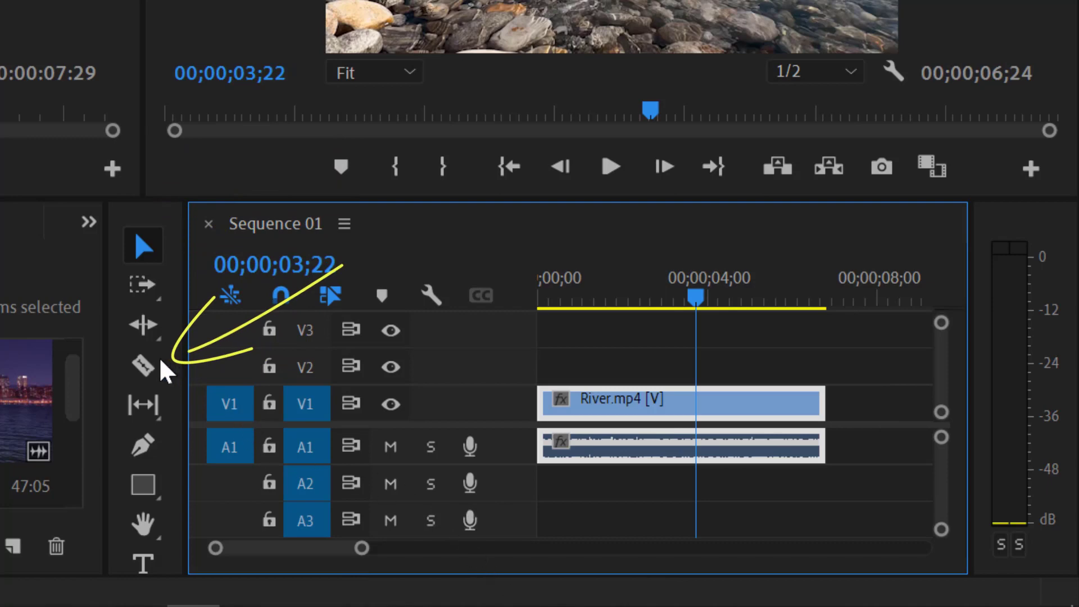
{"action": "left_click", "coordinate": [146, 365]}
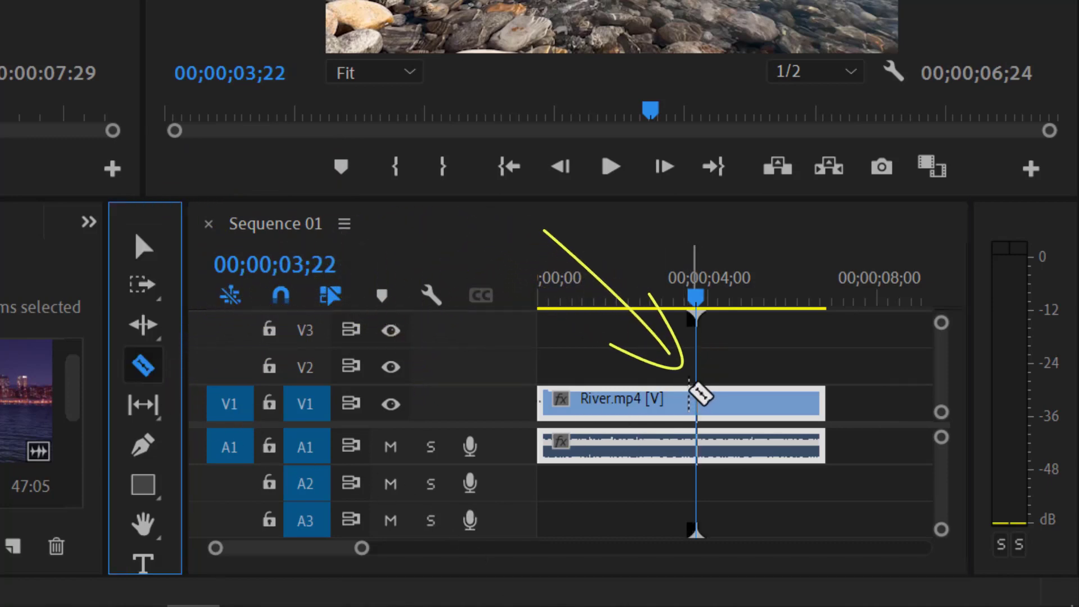
{"action": "left_click", "coordinate": [695, 393]}
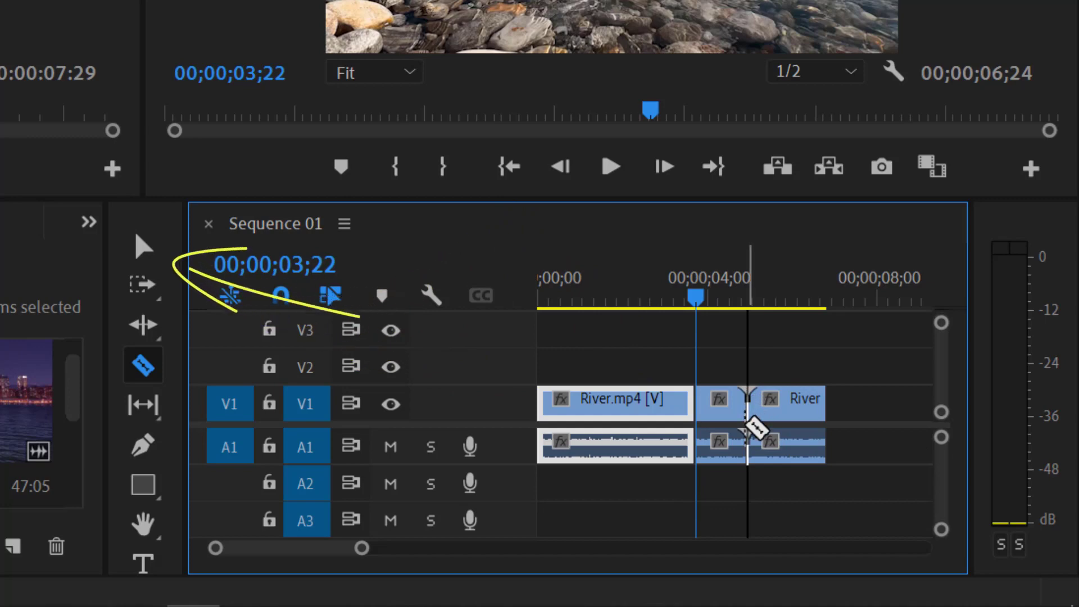
Move the middle River.mp4 segment to the end of the sequence and ripple delete the gap on V1.
{"action": "left_click", "coordinate": [145, 250]}
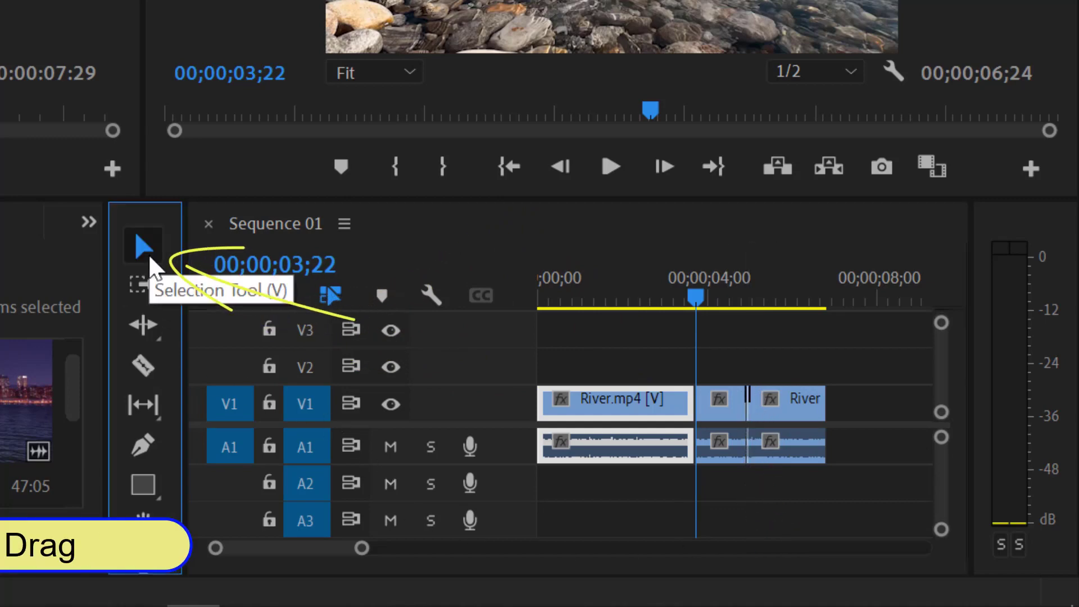
{"action": "left_click_drag", "start_coordinate": [711, 416], "coordinate": [846, 400]}
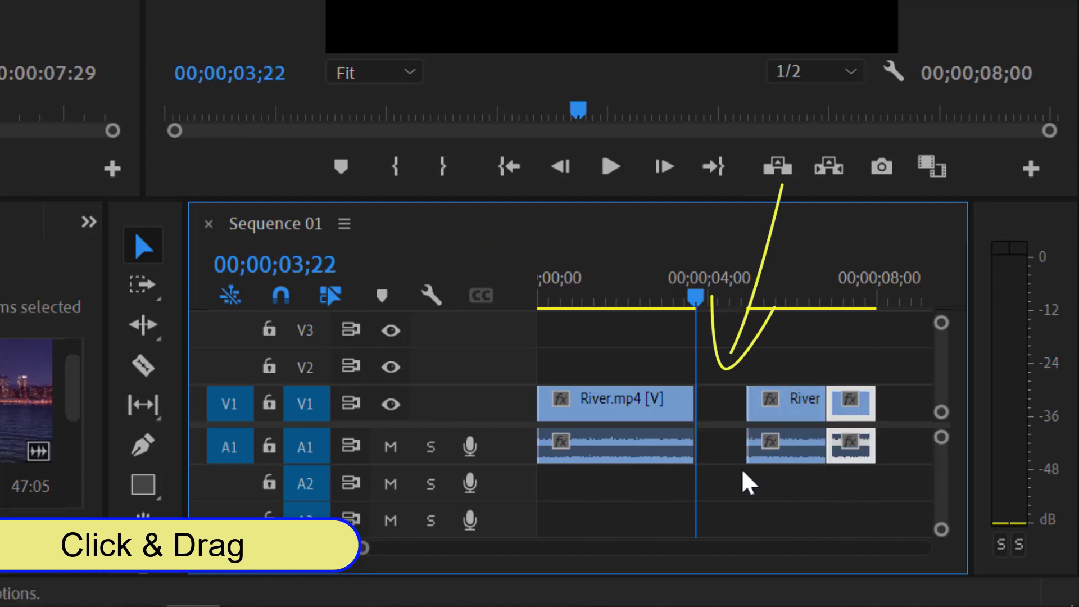
{"action": "right_click", "coordinate": [725, 405]}
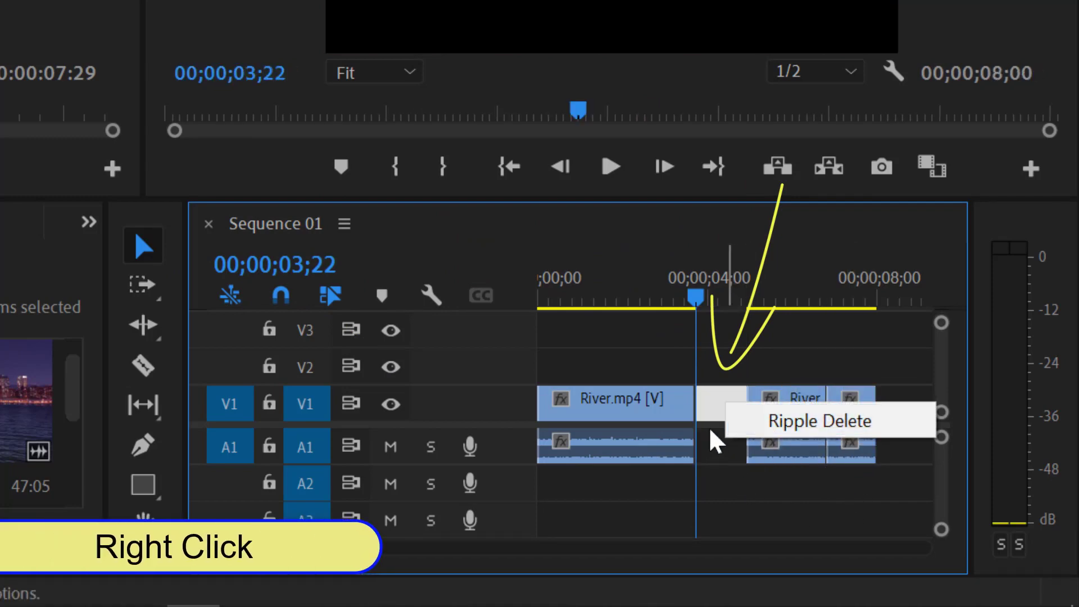
{"action": "left_click", "coordinate": [783, 426]}
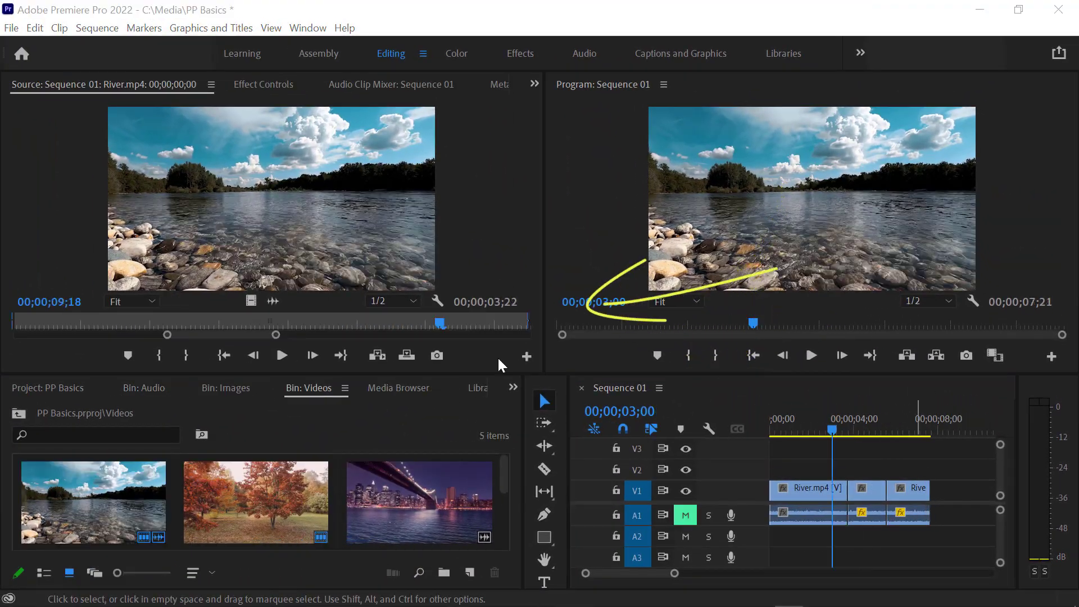
Add Trees.mp4 from the Videos bin and Sea.jpg from the Images bin one after the other at the end of V1.
{"action": "left_click_drag", "start_coordinate": [263, 507], "coordinate": [944, 511]}
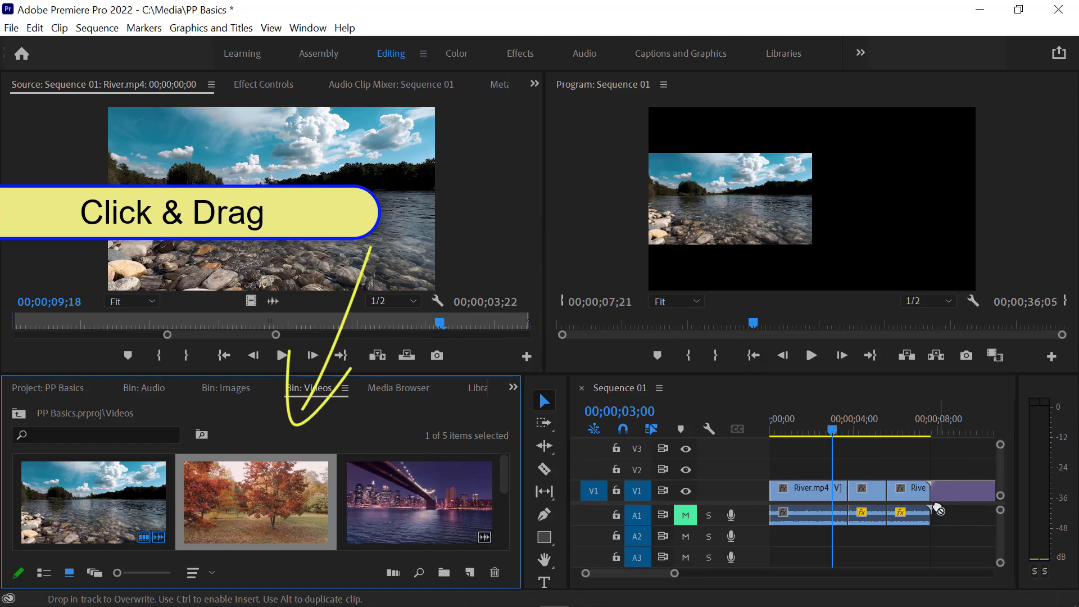
{"action": "left_click", "coordinate": [220, 389]}
{"action": "left_click_drag", "start_coordinate": [420, 502], "coordinate": [688, 512]}
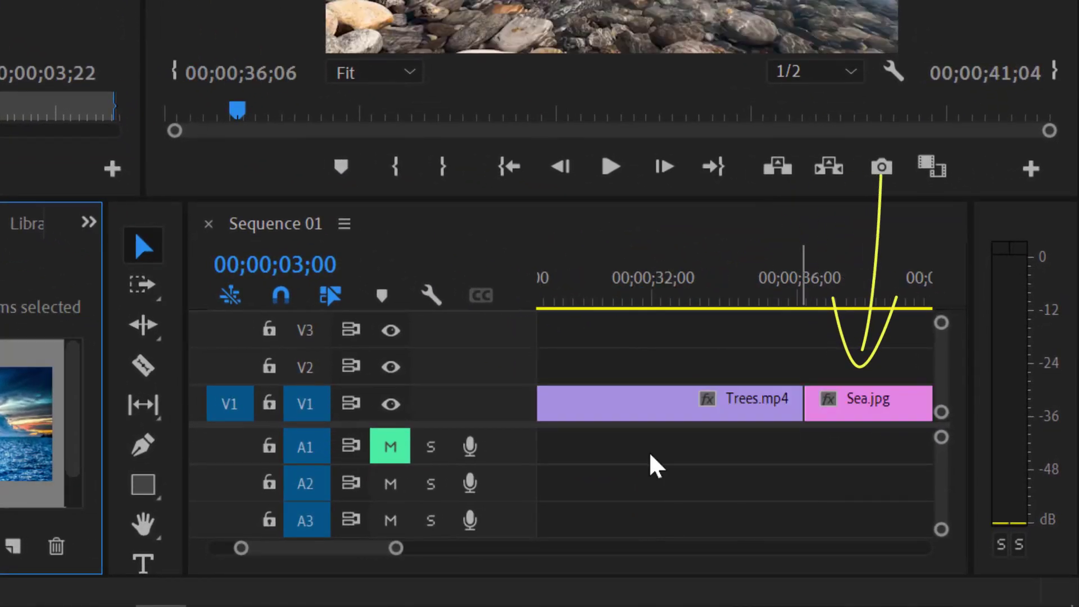
{"action": "left_click", "coordinate": [654, 465]}
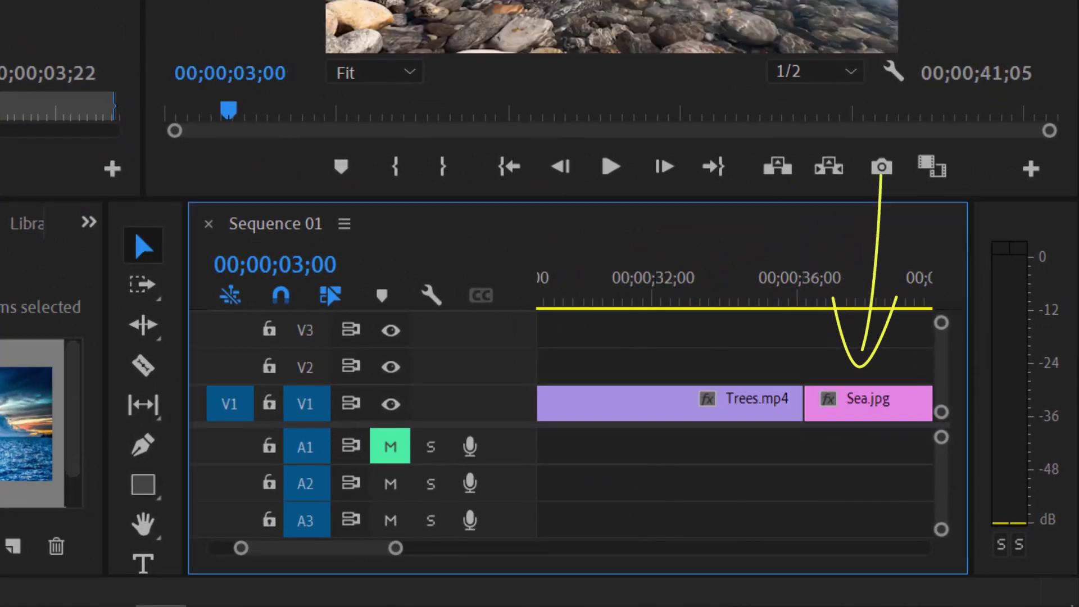
Place the Audio bin's clip on A2, spanning from the sequence start to the end of Sea.jpg, and play the sequence.
{"action": "mouse_move", "coordinate": [3, 422]}
{"action": "left_mouse_down"}
{"action": "mouse_move", "coordinate": [534, 492]}
{"action": "mouse_move", "coordinate": [513, 525]}
{"action": "left_mouse_up"}
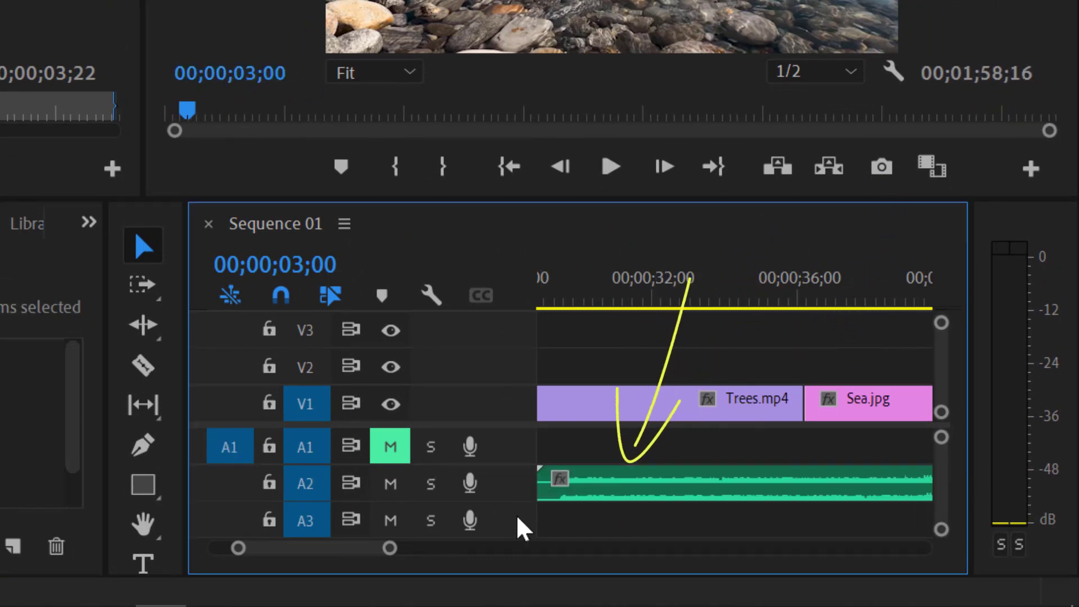
{"action": "left_click_drag", "start_coordinate": [395, 549], "coordinate": [173, 561]}
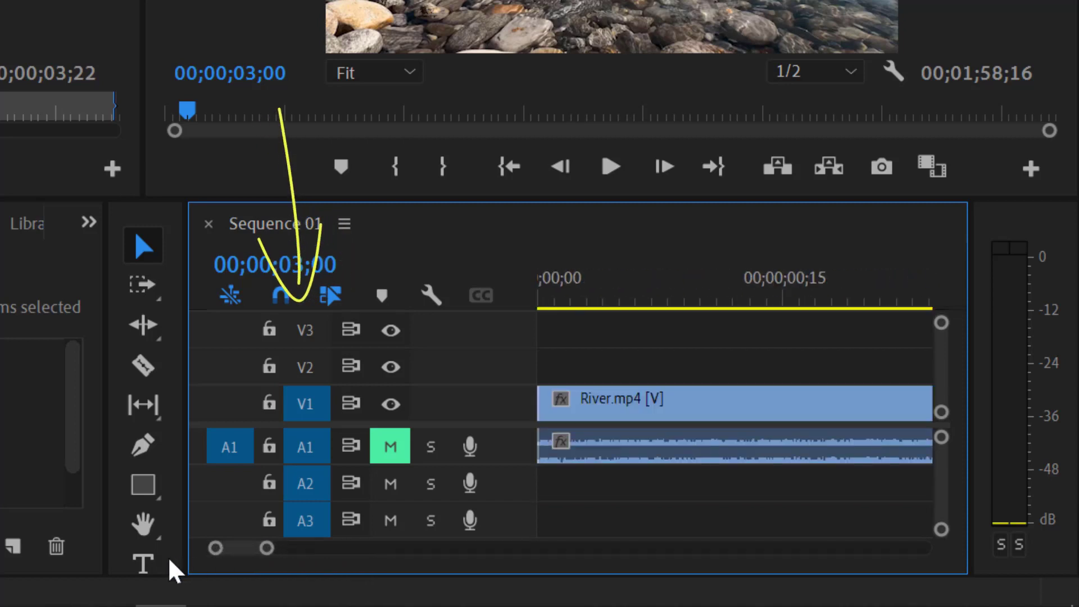
{"action": "left_click_drag", "start_coordinate": [268, 552], "coordinate": [297, 552]}
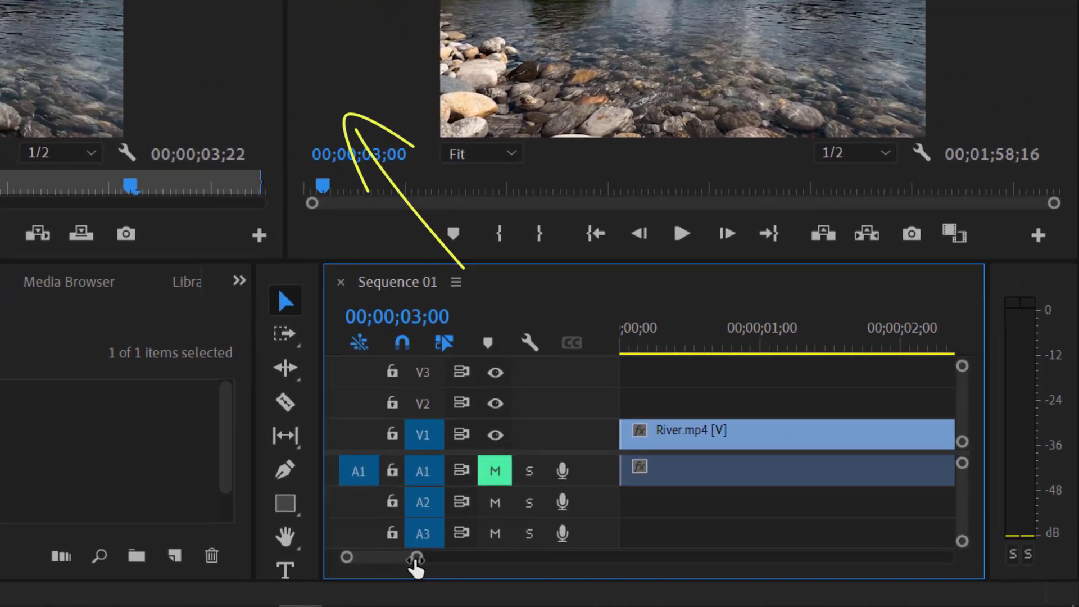
{"action": "left_click_drag", "start_coordinate": [416, 559], "coordinate": [521, 560]}
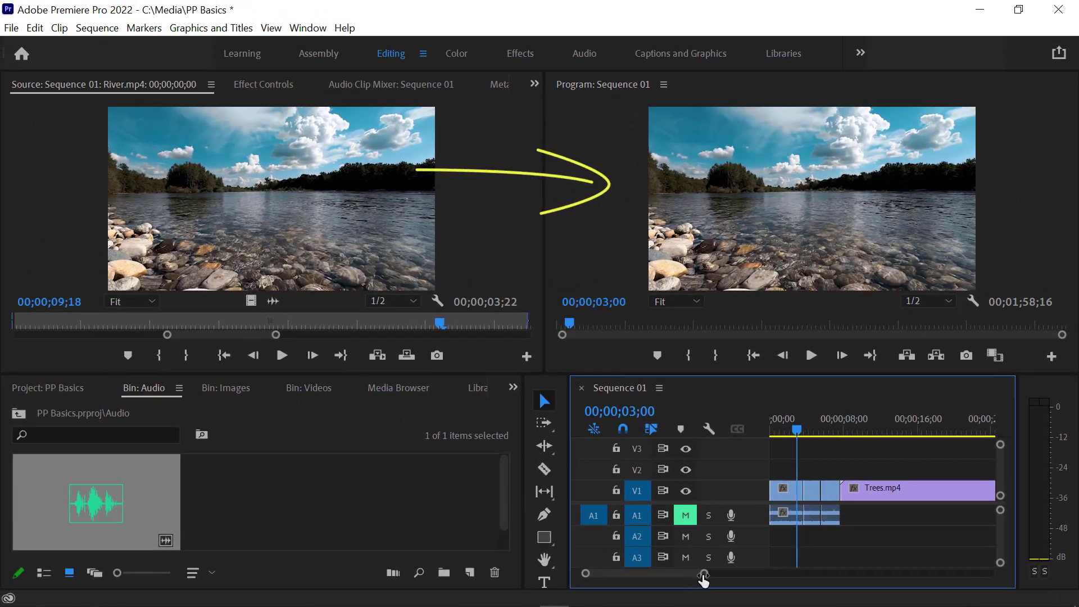
{"action": "left_click_drag", "start_coordinate": [704, 580], "coordinate": [753, 584]}
{"action": "key", "text": "space"}
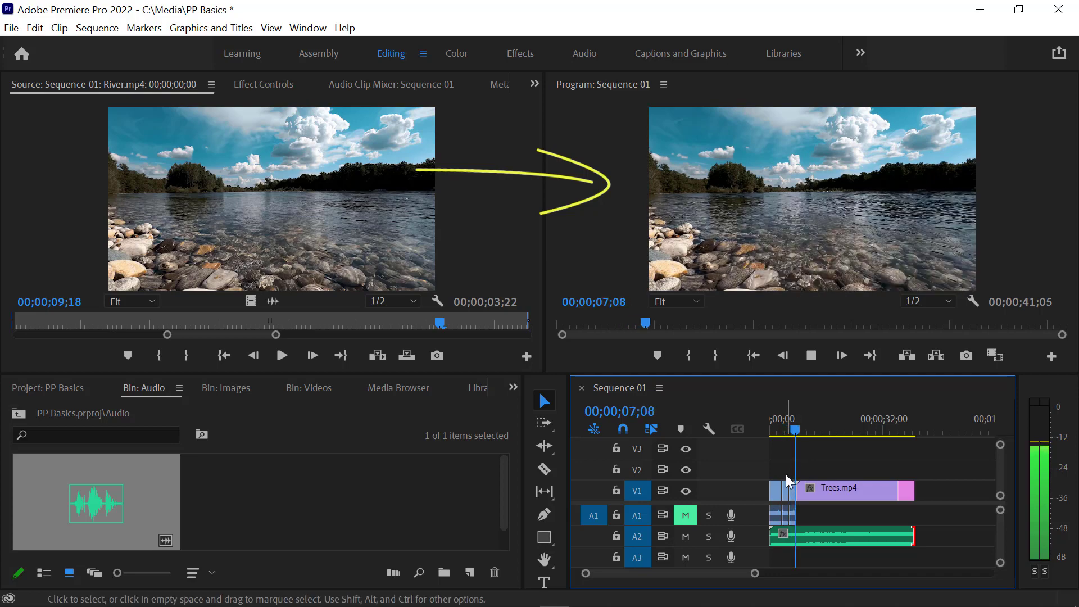
{"action": "key", "text": "space"}
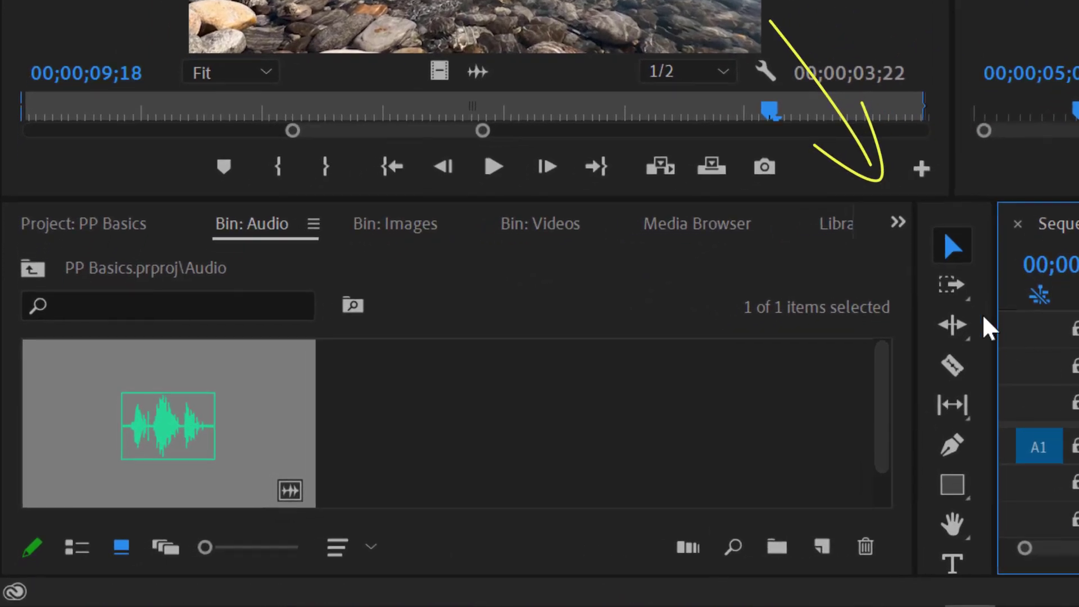
Apply the Band Slide video transition at the edit between the last River.mp4 segment and Trees.mp4, and play across it.
{"action": "left_click", "coordinate": [899, 223]}
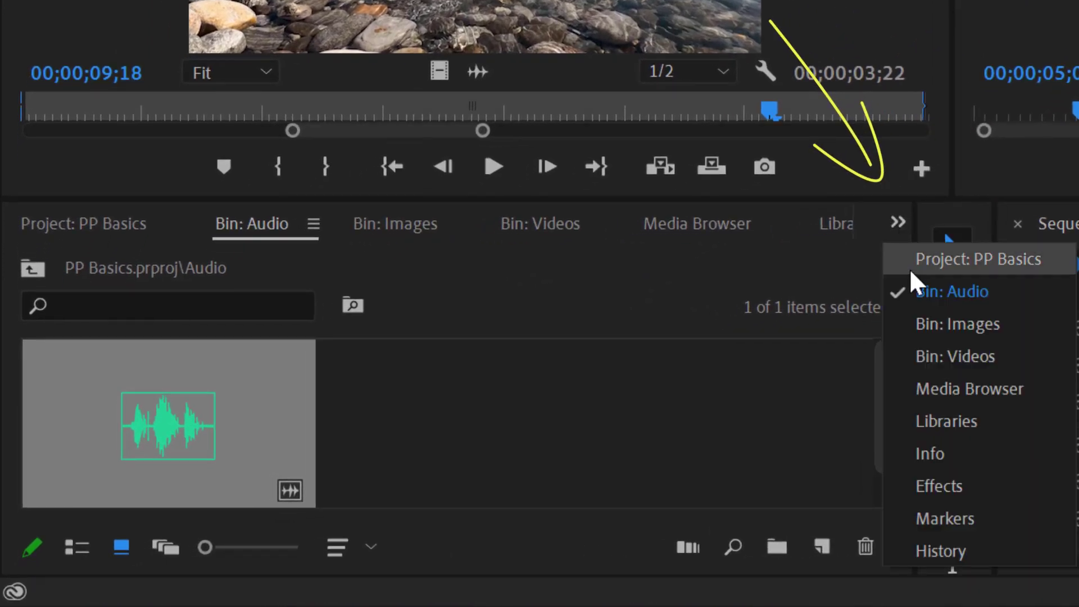
{"action": "left_click", "coordinate": [955, 486]}
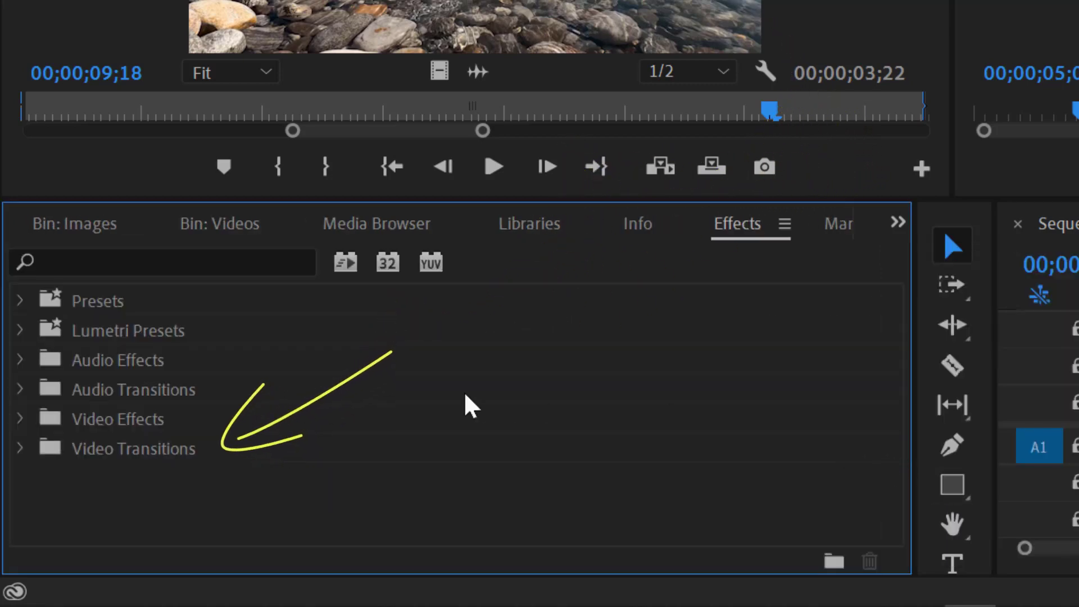
{"action": "left_click", "coordinate": [19, 449]}
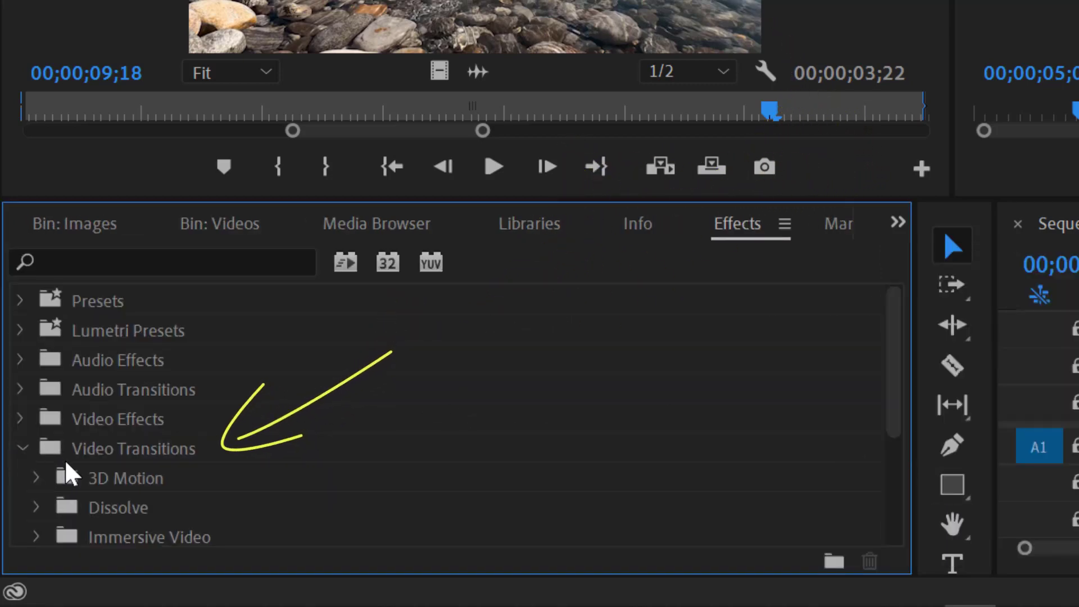
{"action": "scroll", "coordinate": [258, 493], "scroll_direction": "down", "scroll_amount": 5}
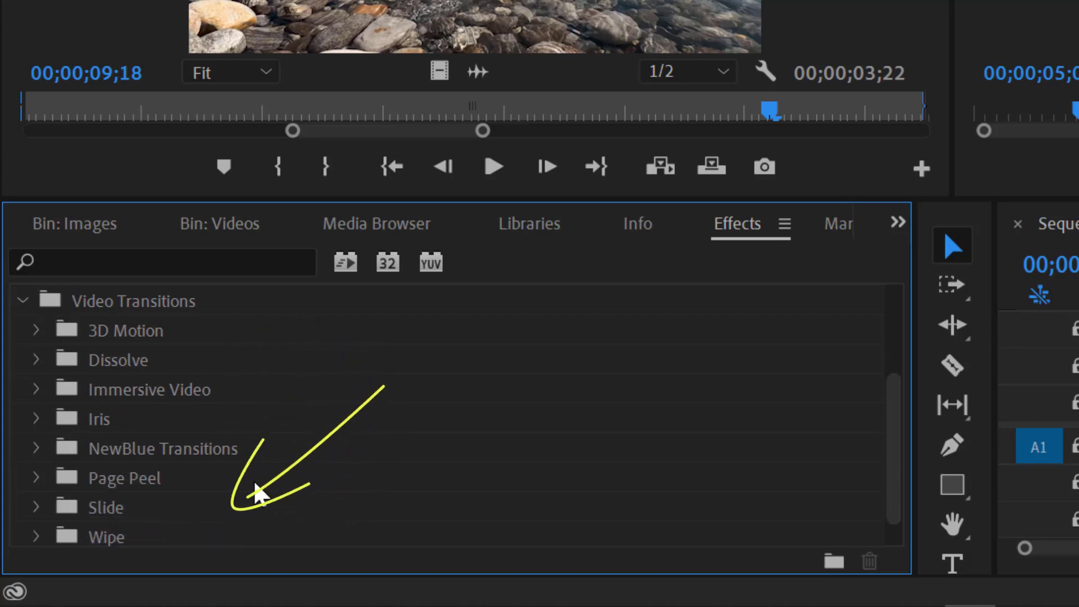
{"action": "left_click", "coordinate": [36, 507]}
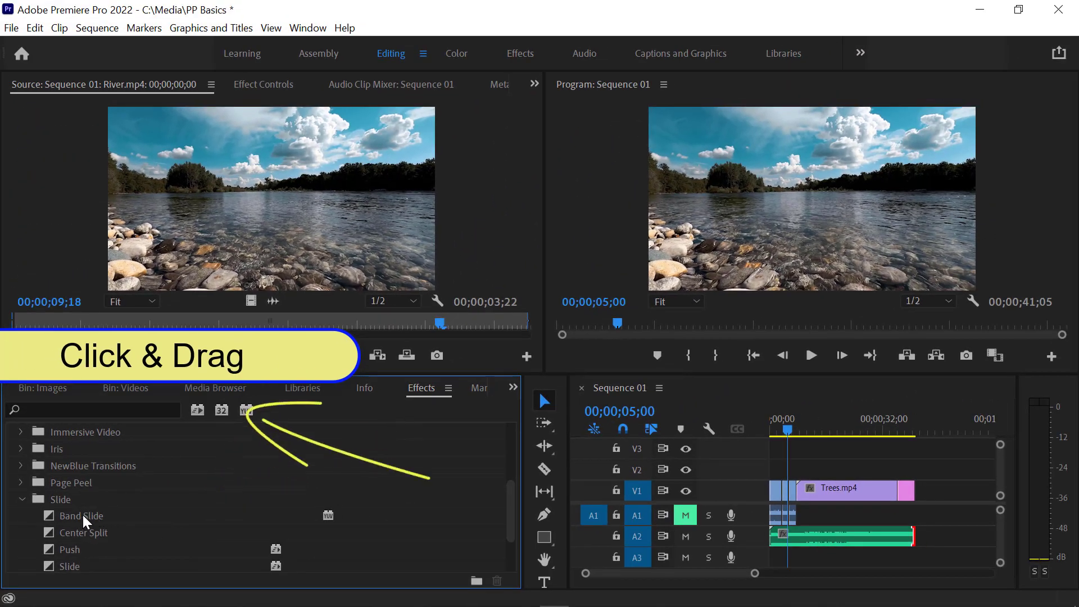
{"action": "left_click", "coordinate": [82, 517]}
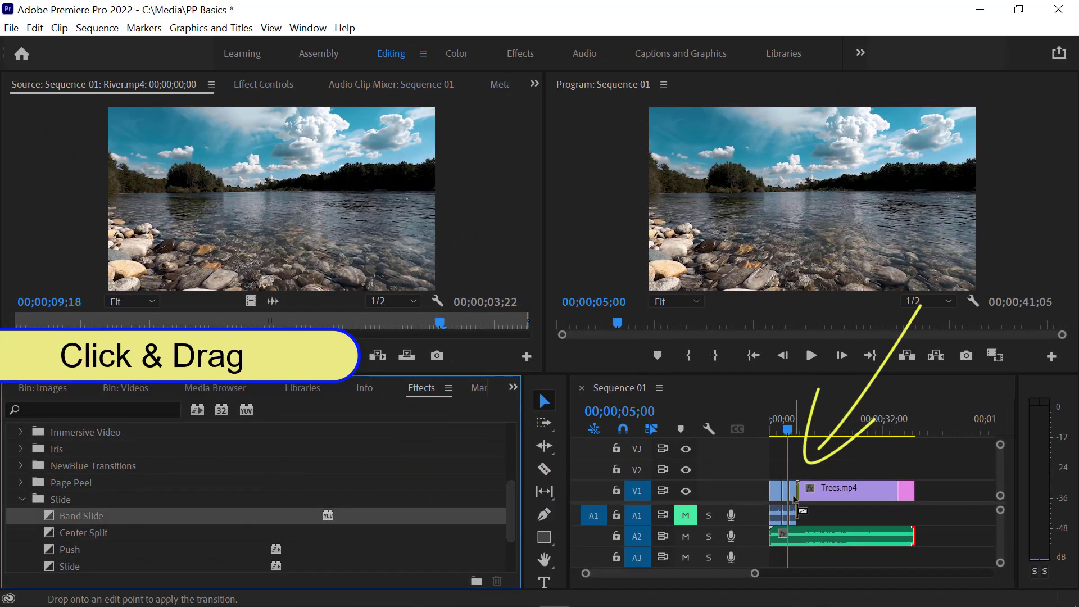
{"action": "left_click_drag", "start_coordinate": [797, 499], "coordinate": [799, 494]}
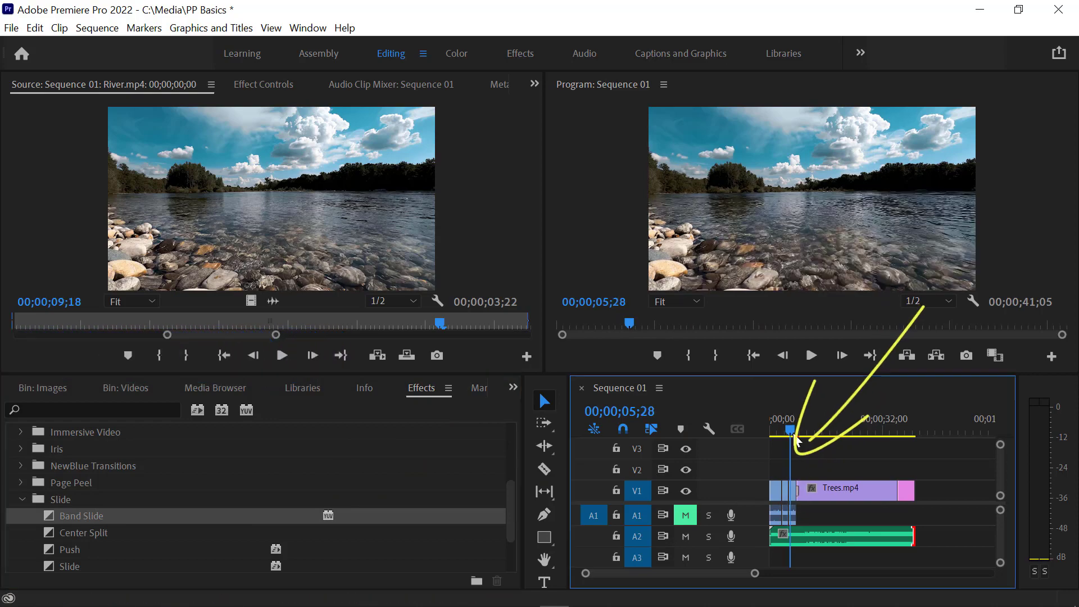
{"action": "key", "text": "space"}
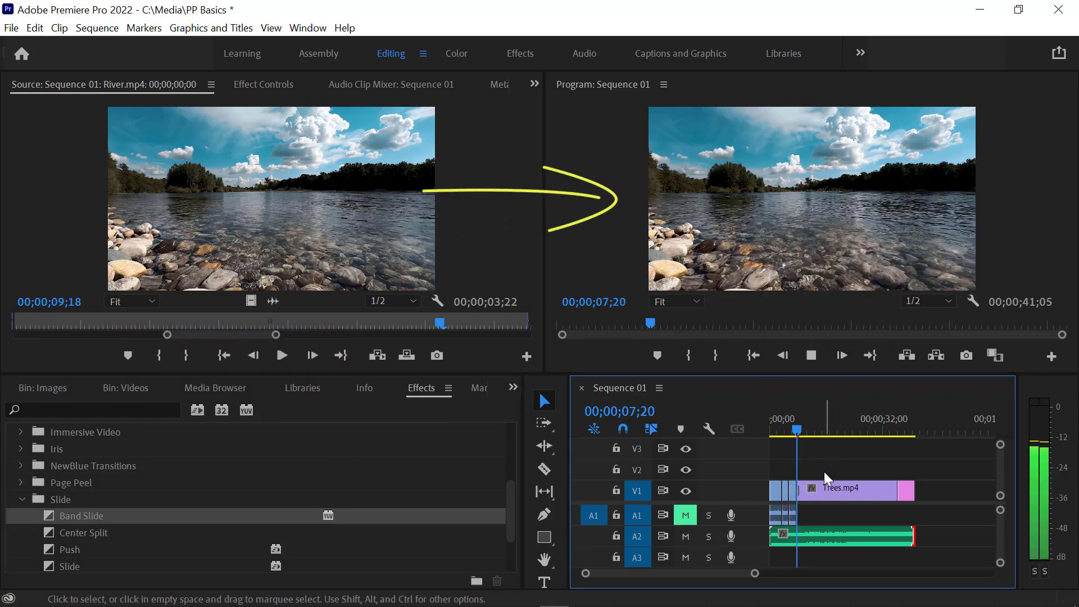
{"action": "key", "text": "space"}
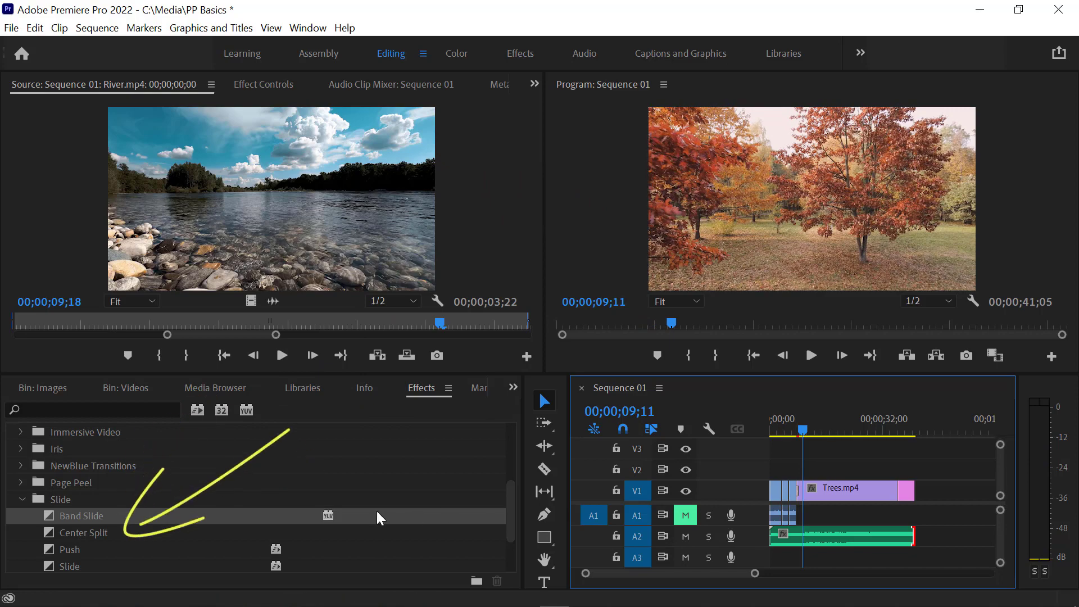
Replace the transition before Trees.mp4 with Center Split, preview it, and replace it with Cross Dissolve.
{"action": "left_click_drag", "start_coordinate": [54, 531], "coordinate": [759, 518]}
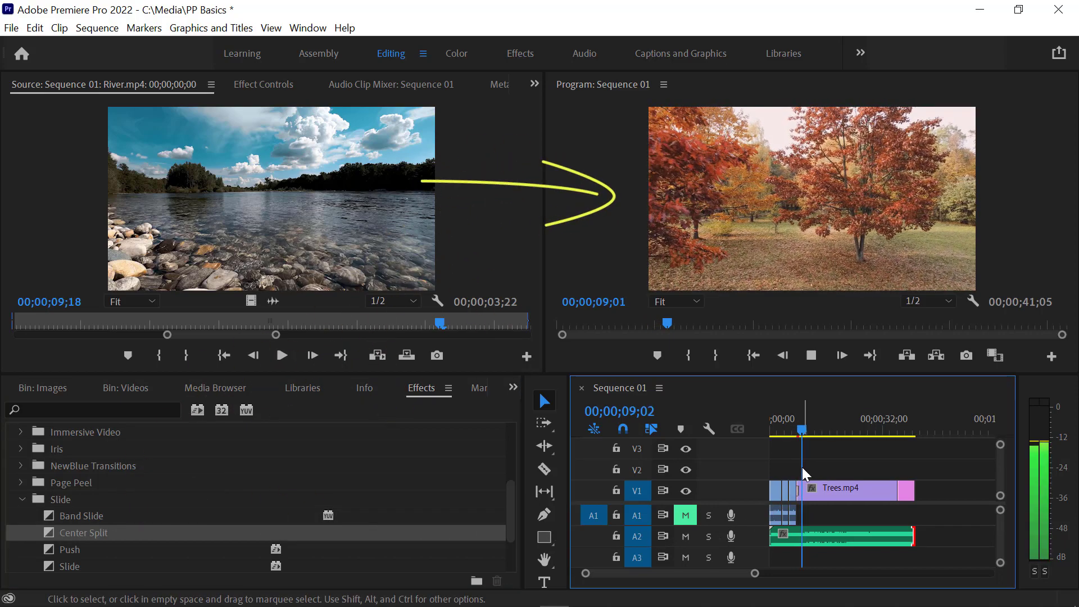
{"action": "key", "text": "space"}
{"action": "scroll", "coordinate": [61, 497], "scroll_direction": "up", "scroll_amount": 1}
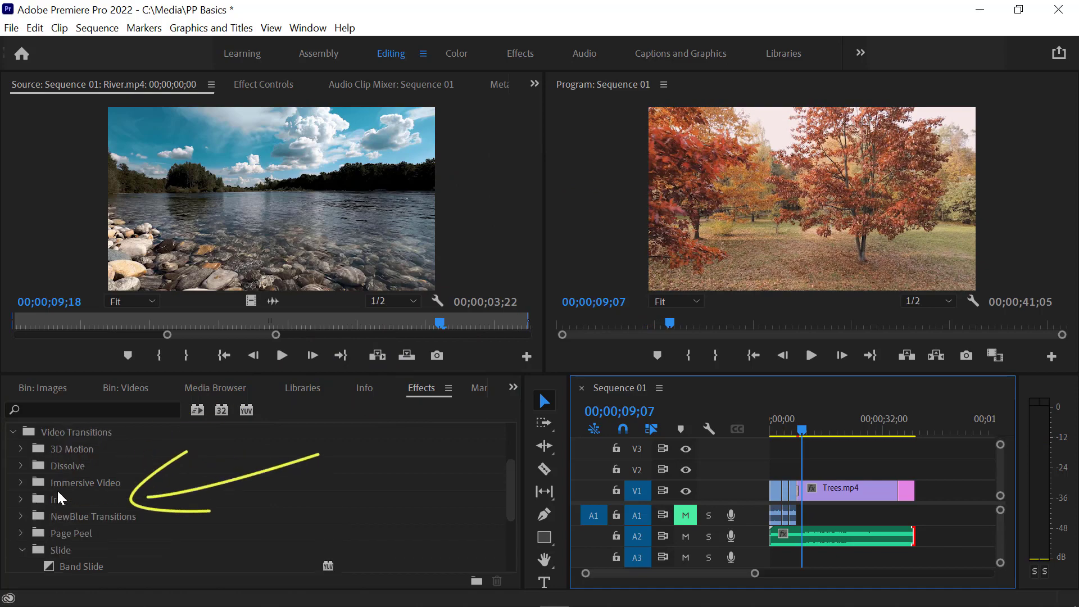
{"action": "left_click", "coordinate": [21, 466]}
{"action": "left_click", "coordinate": [59, 498]}
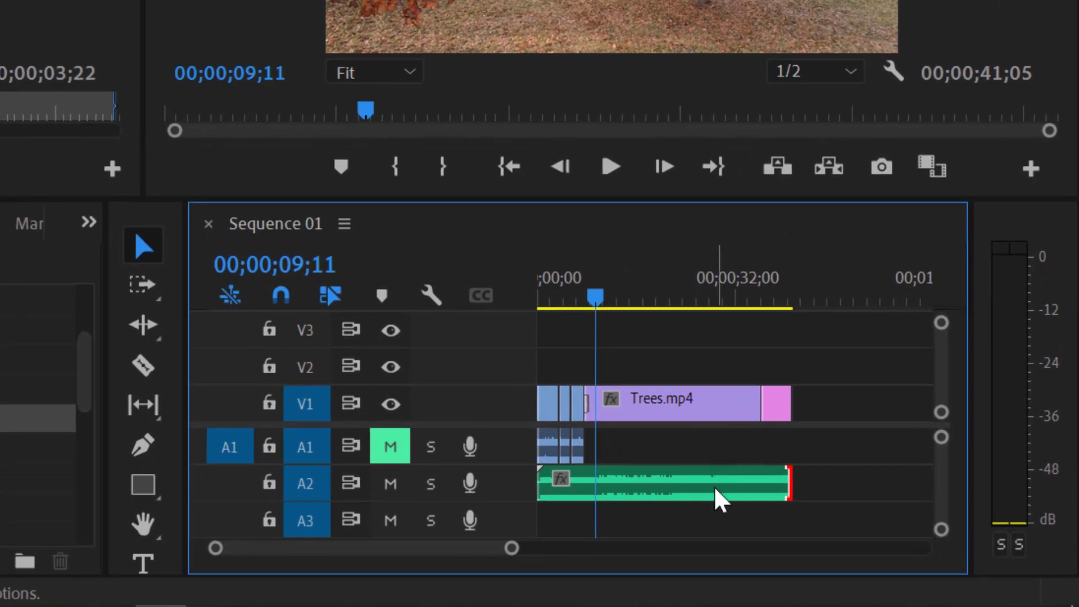
Lower the Volume Level of Mortals.mp3 on A2 to about -3.9 dB in Effect Controls.
{"action": "left_click", "coordinate": [842, 529]}
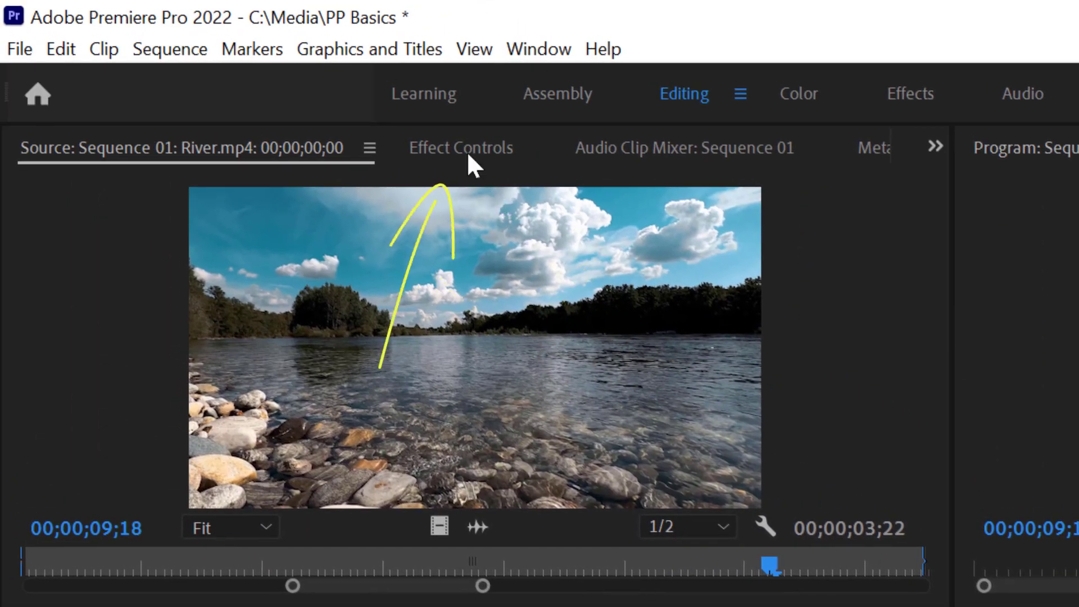
{"action": "left_click", "coordinate": [468, 155]}
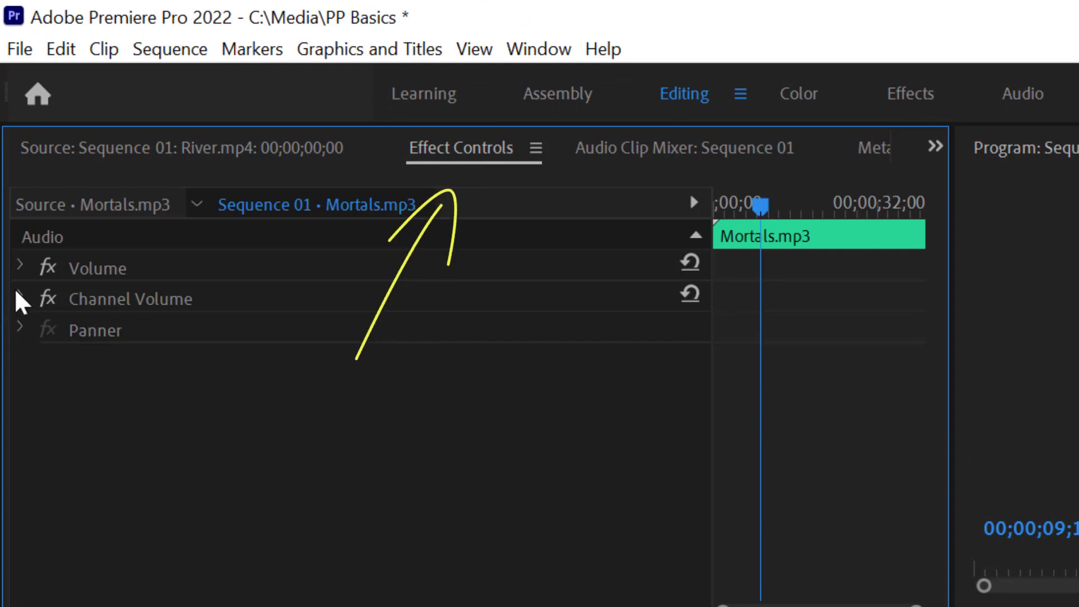
{"action": "left_click", "coordinate": [20, 266]}
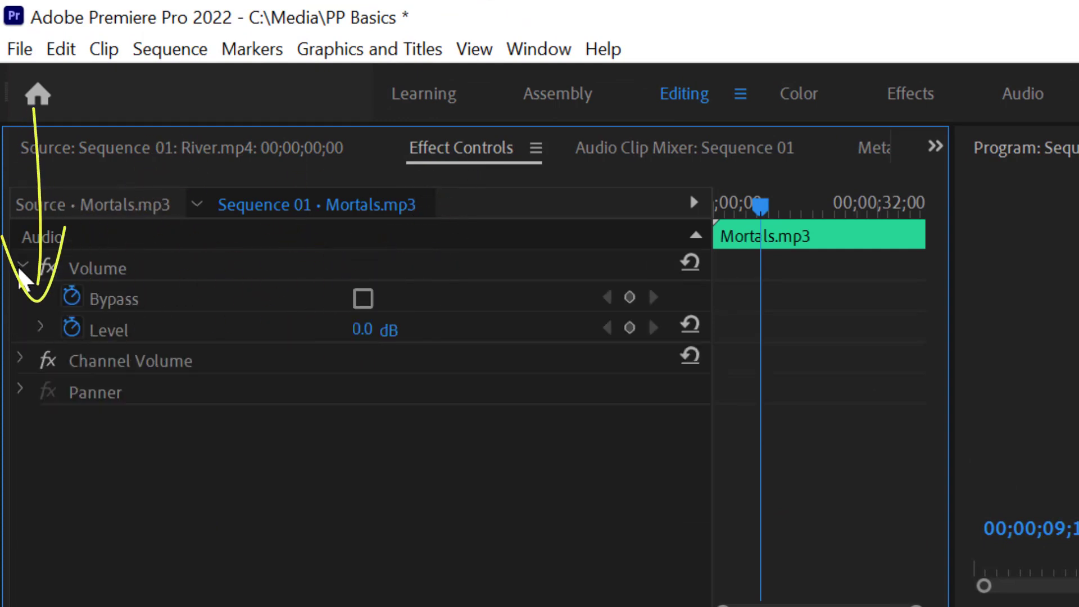
{"action": "left_click", "coordinate": [40, 328]}
{"action": "left_click", "coordinate": [396, 400]}
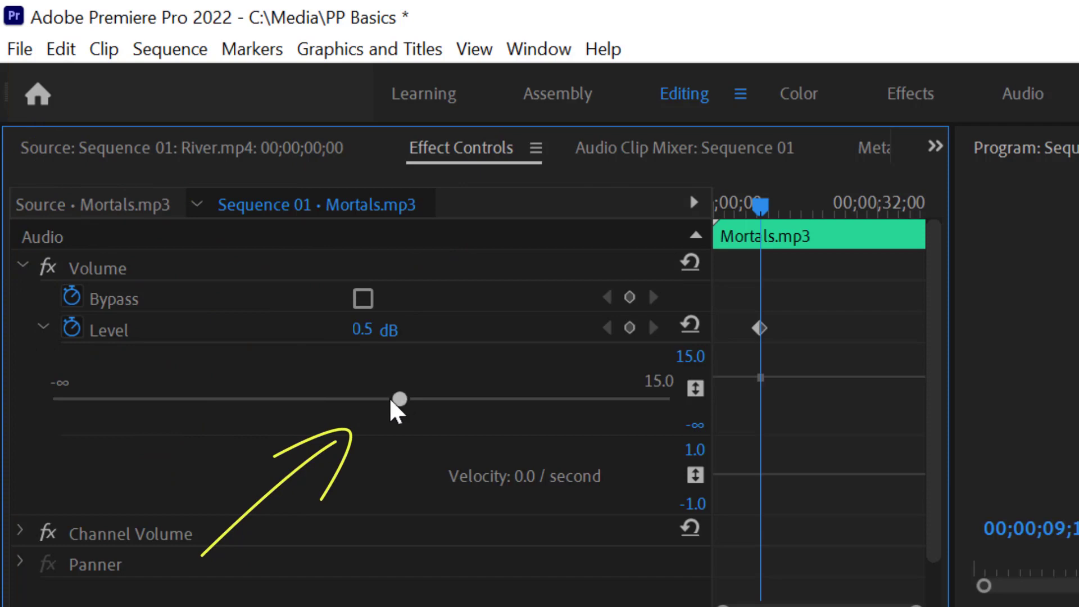
{"action": "left_click_drag", "start_coordinate": [367, 400], "coordinate": [341, 399]}
In the Audio Clip Mixer, lower Audio 1 to about -7.7 dB and pan it right to about 76.5, then left, during playback.
{"action": "left_click", "coordinate": [633, 148]}
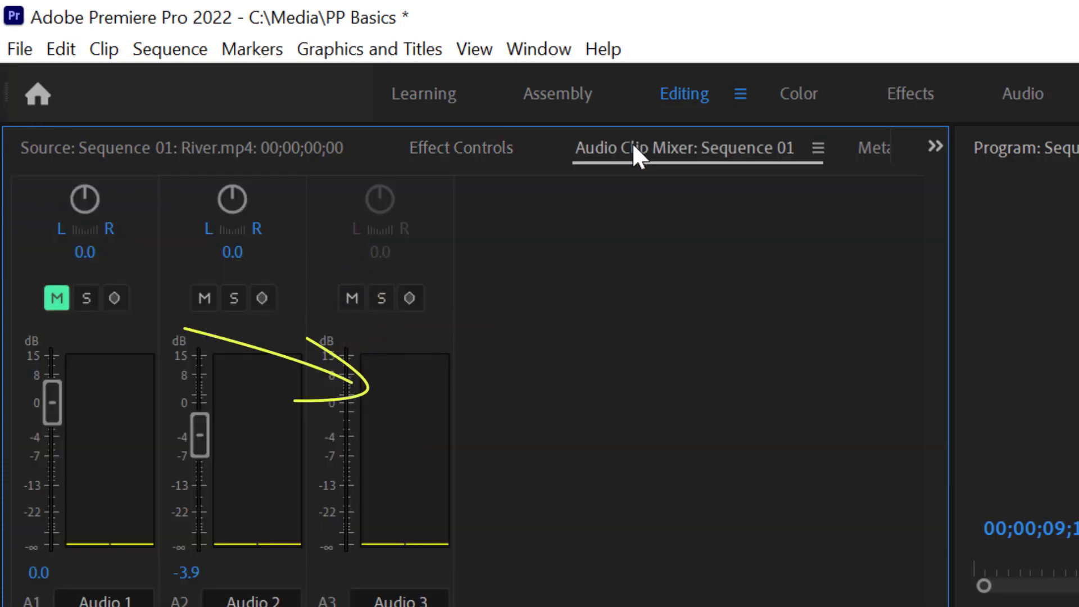
{"action": "left_click_drag", "start_coordinate": [51, 402], "coordinate": [79, 480]}
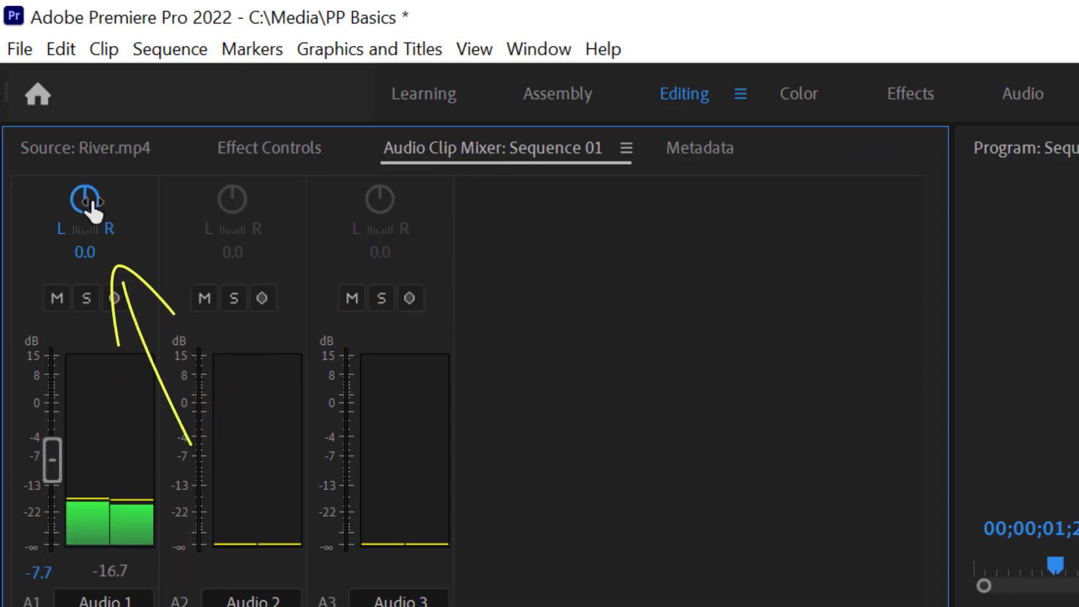
{"action": "left_click_drag", "start_coordinate": [93, 199], "coordinate": [217, 223]}
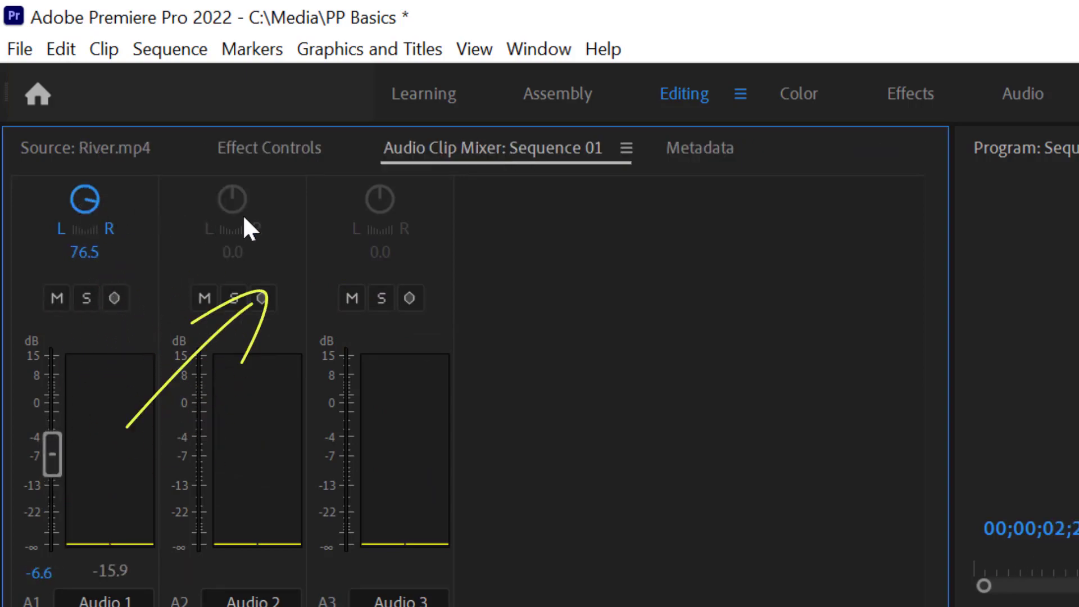
{"action": "key", "text": "space"}
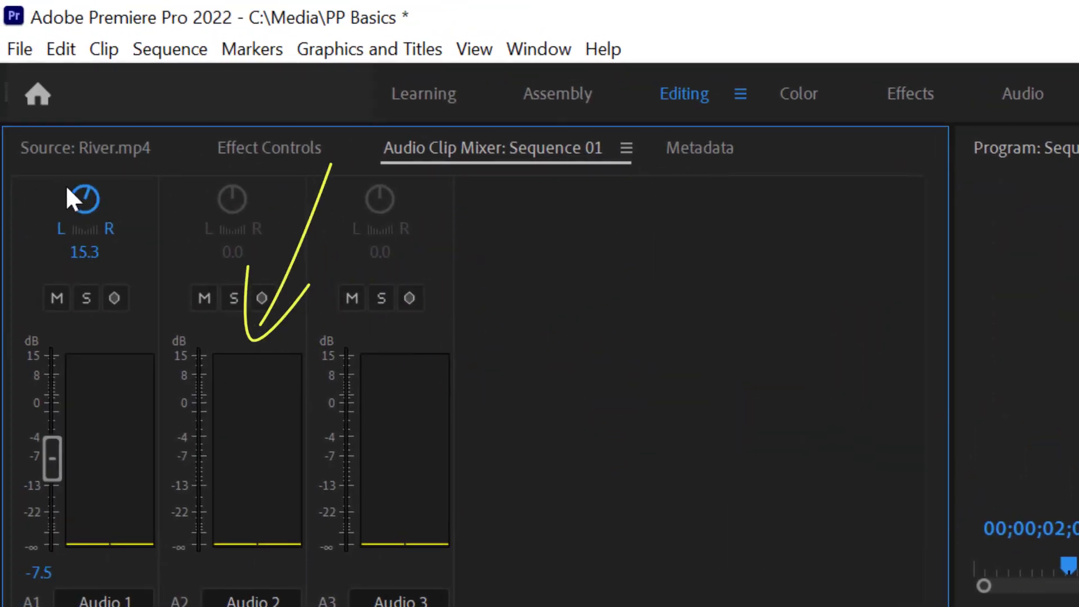
{"action": "left_click_drag", "start_coordinate": [68, 191], "coordinate": [2, 199]}
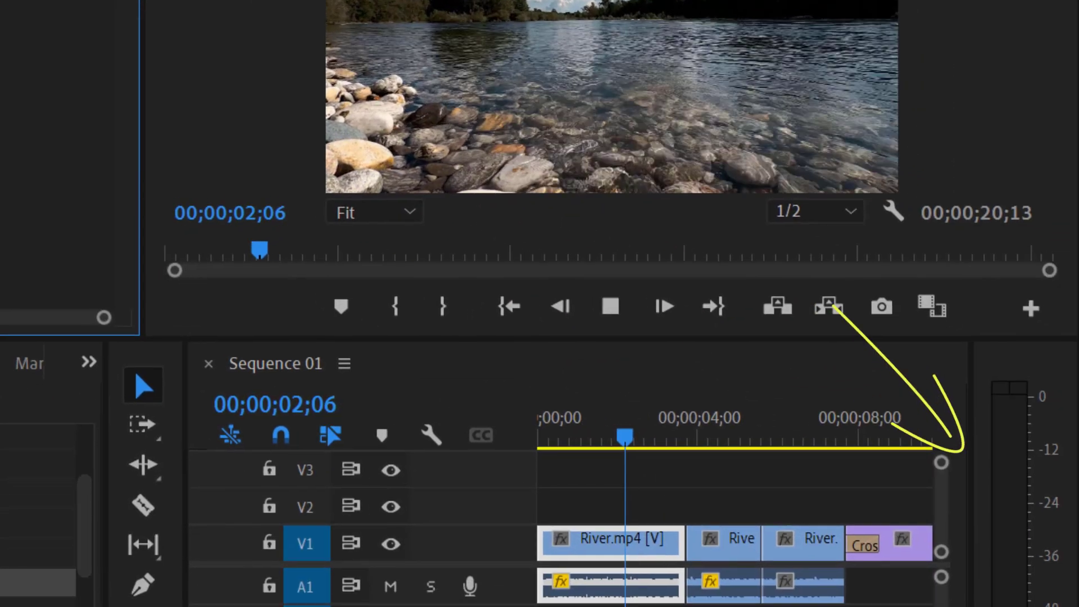
{"action": "key", "text": "space"}
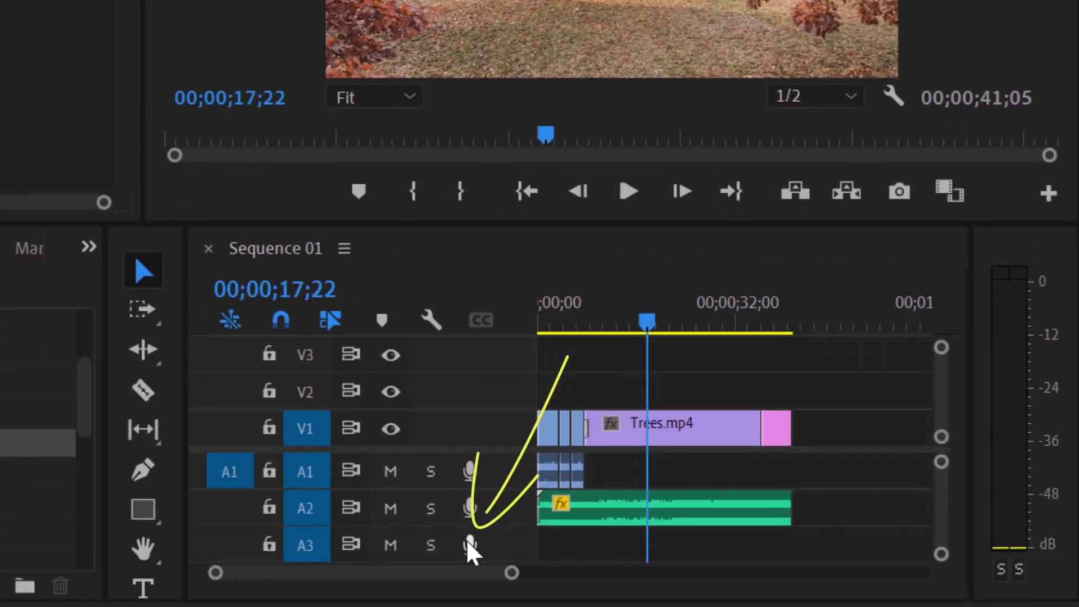
Record a voice-over on A3 from the playhead at 00;00;17;22, muting A2 and soloing A3 during the recording, and stop it.
{"action": "left_click", "coordinate": [470, 544]}
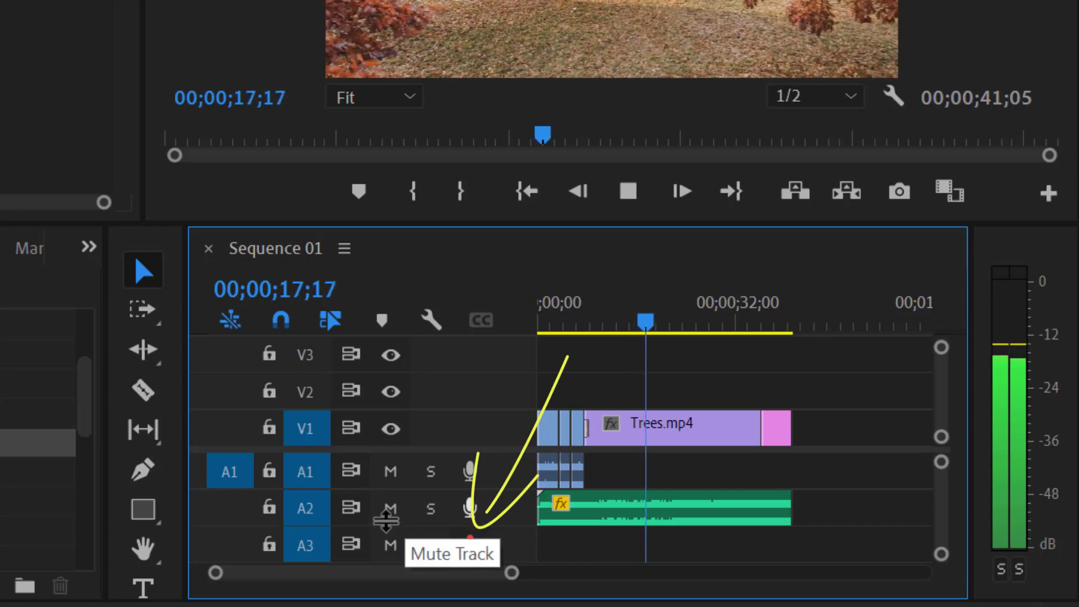
{"action": "left_click", "coordinate": [391, 509]}
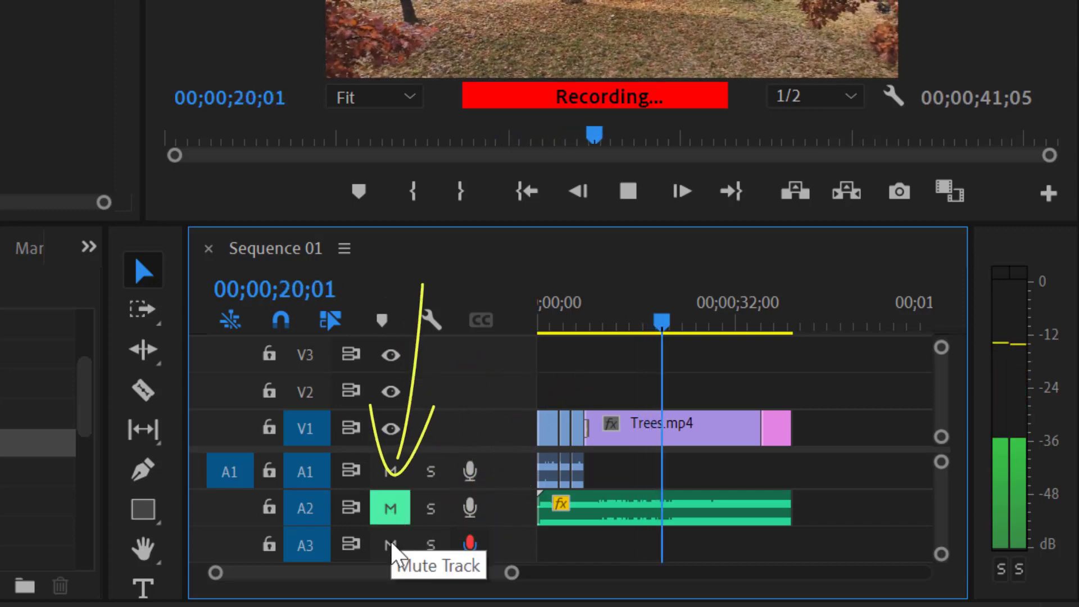
{"action": "left_click", "coordinate": [431, 547]}
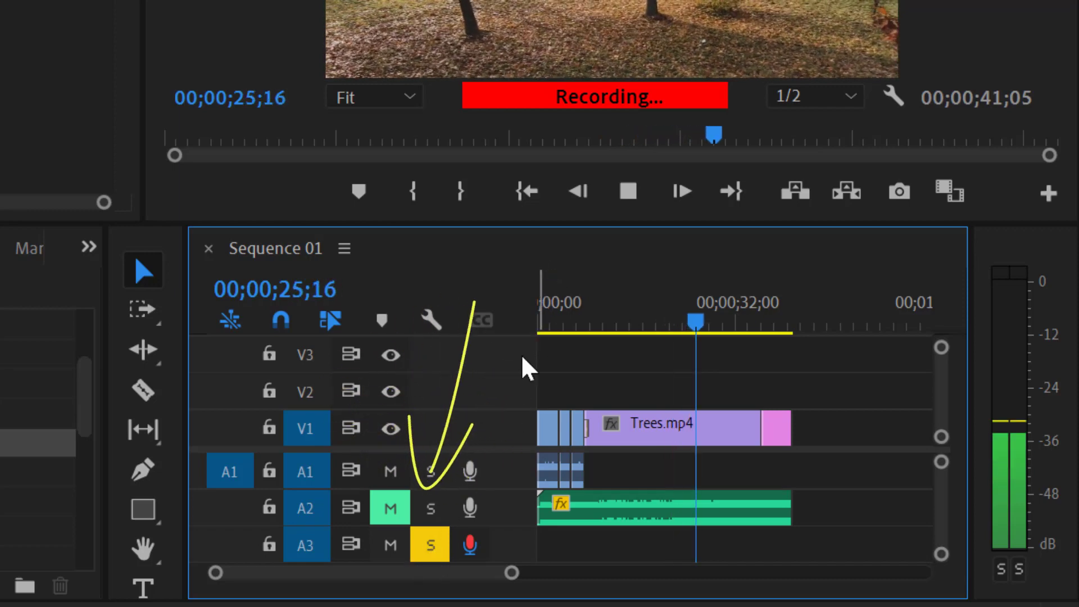
{"action": "left_click", "coordinate": [469, 544]}
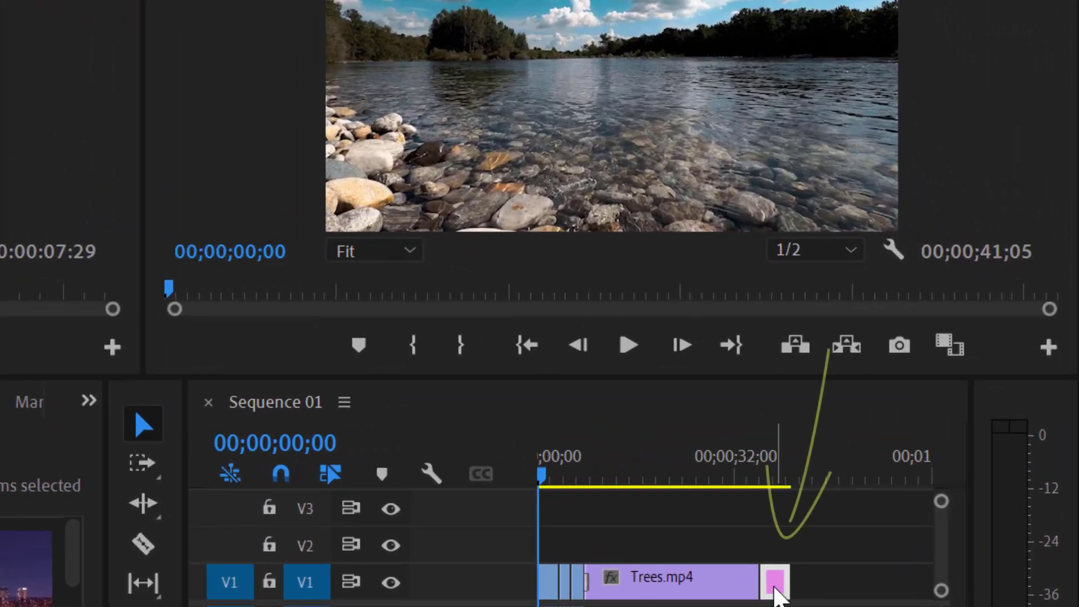
Move Sea.jpg from the end of V1 to the start of V2 and turn on V2's track output.
{"action": "left_click_drag", "start_coordinate": [905, 492], "coordinate": [885, 465]}
{"action": "left_click_drag", "start_coordinate": [741, 542], "coordinate": [495, 559]}
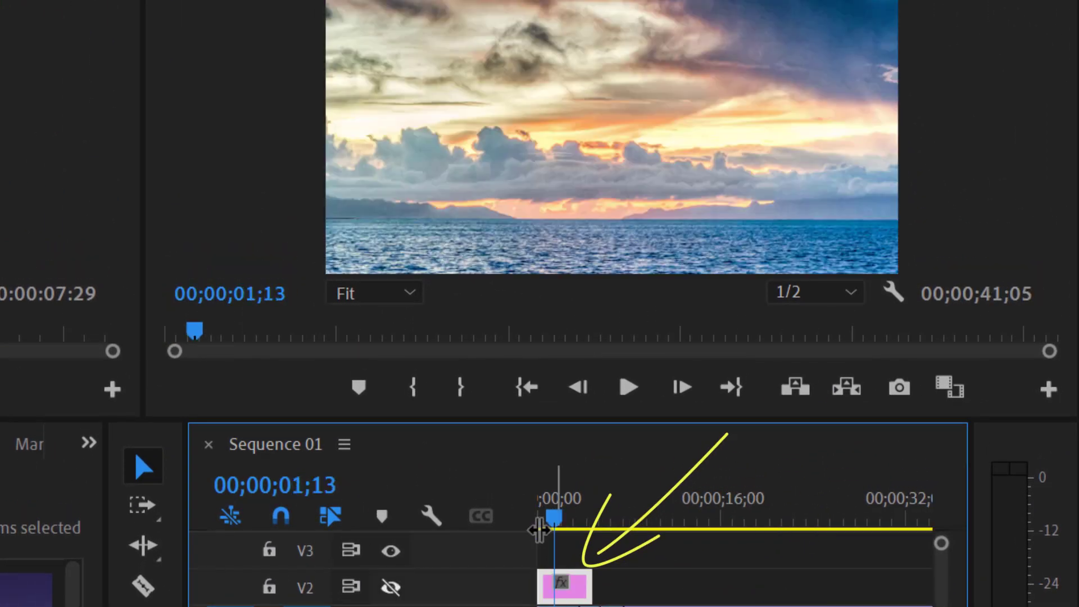
{"action": "left_click", "coordinate": [391, 587]}
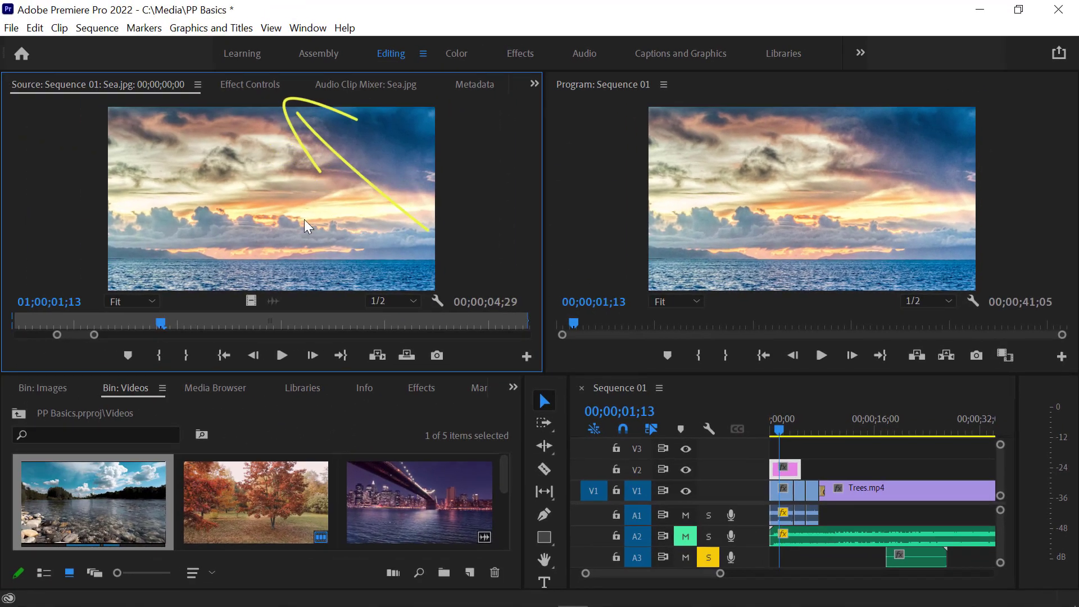
Animate Sea.jpg's Position from the sequence start by setting its vertical value to 0 at 00;00;04;19.
{"action": "left_click", "coordinate": [252, 87]}
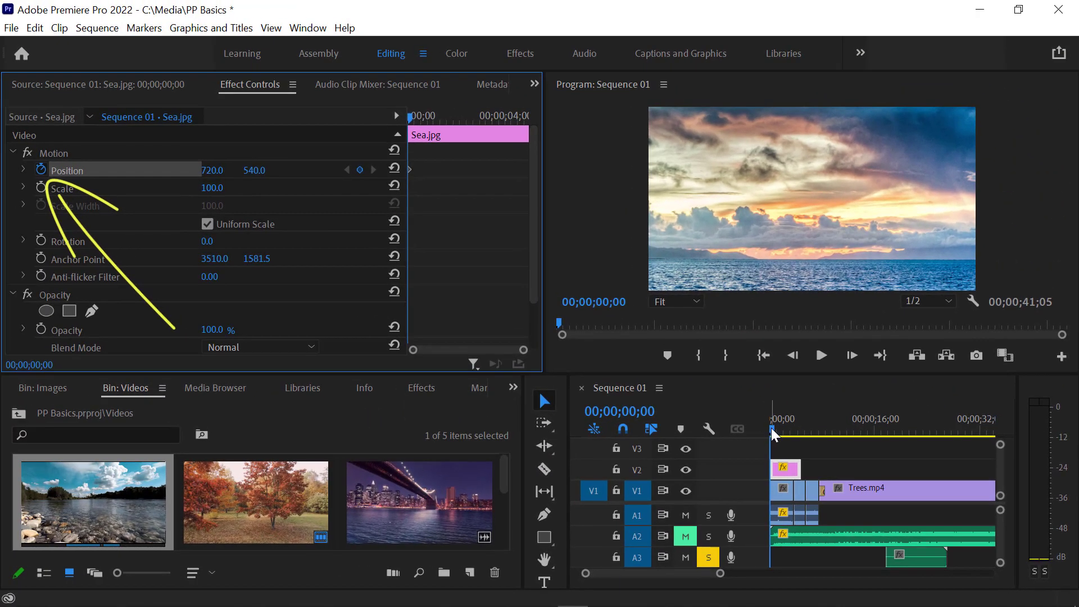
{"action": "left_click_drag", "start_coordinate": [772, 429], "coordinate": [802, 434]}
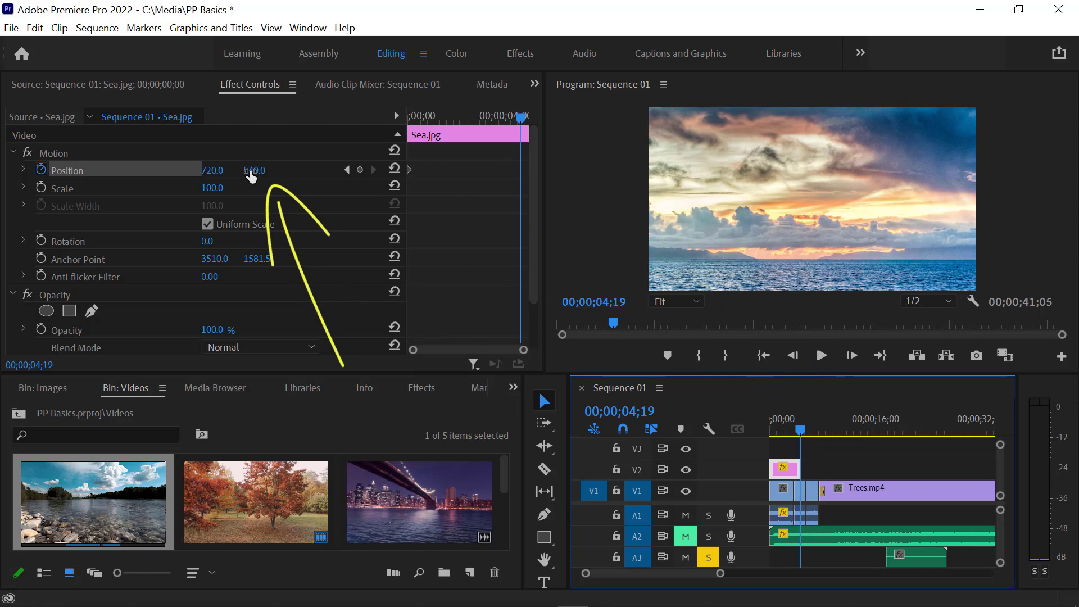
{"action": "left_click", "coordinate": [254, 170]}
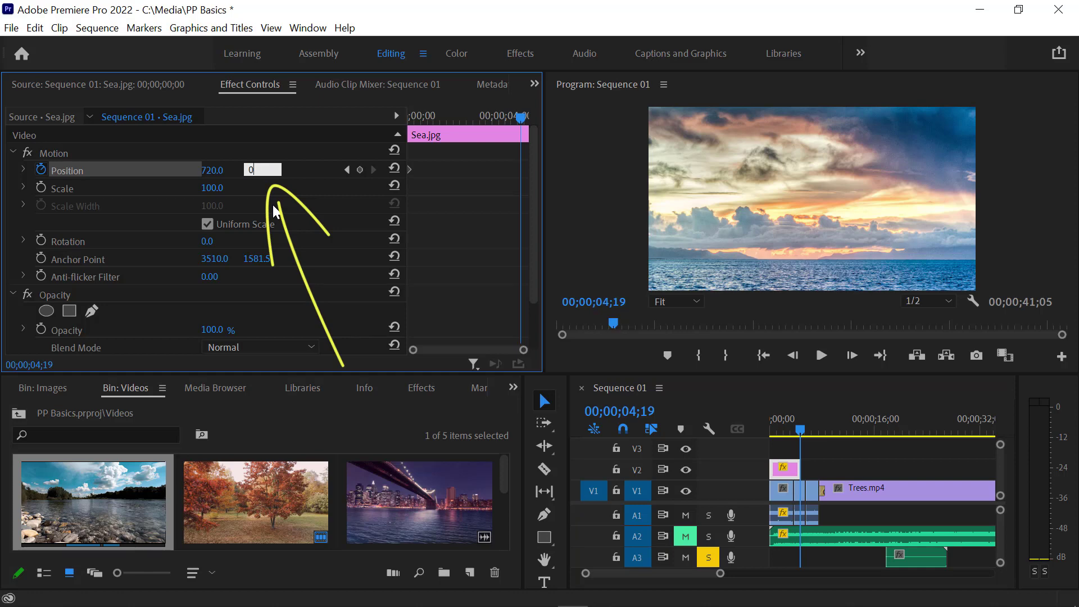
{"action": "key", "text": "Return"}
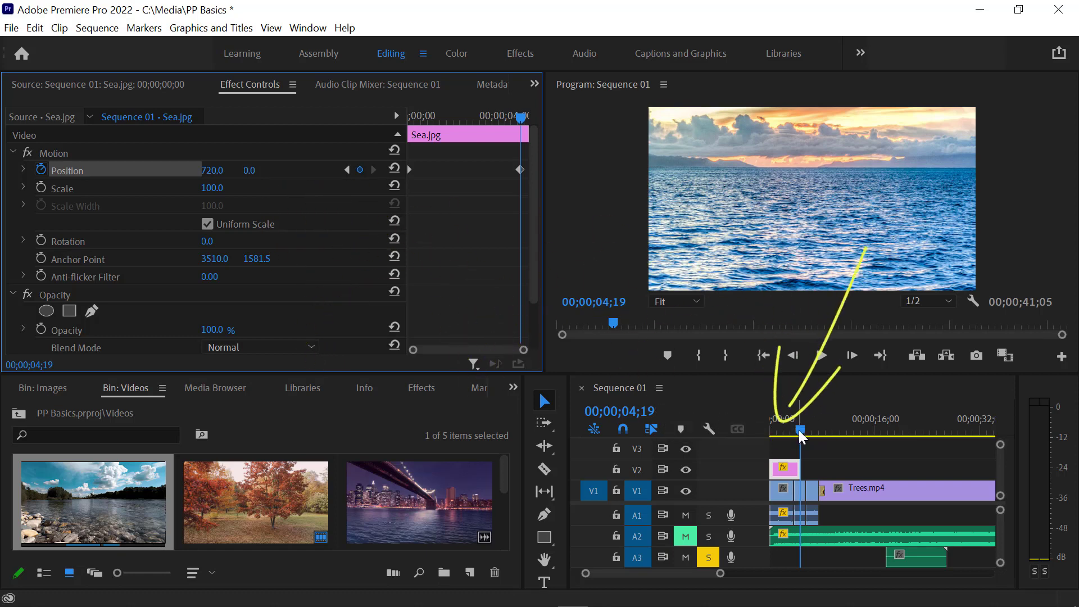
Play the sequence from the start to preview Sea.jpg's position animation.
{"action": "key", "text": "Home"}
{"action": "key", "text": "space"}
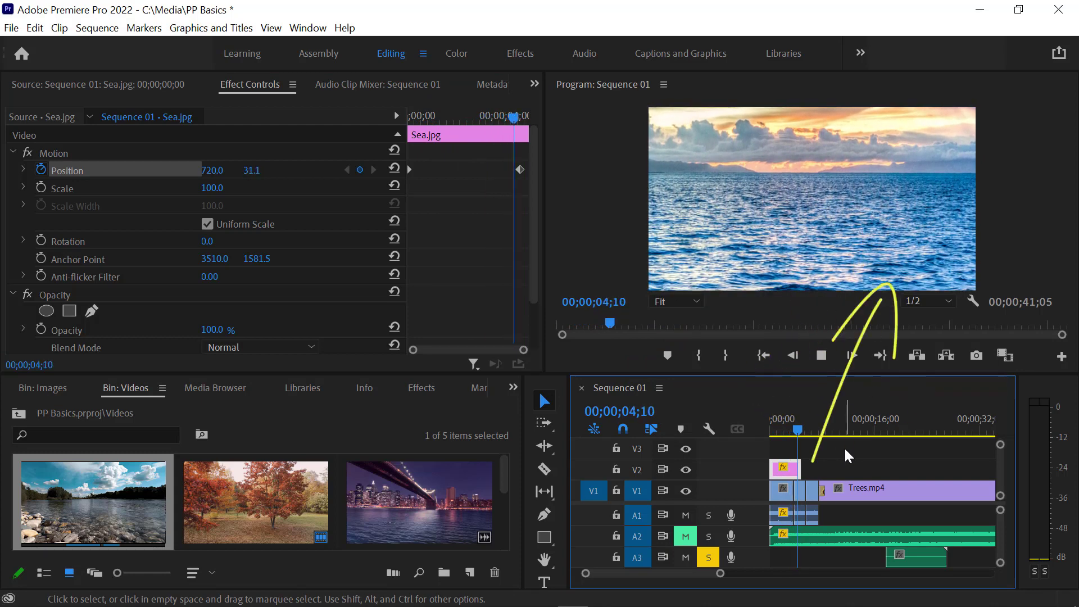
{"action": "left_click", "coordinate": [821, 355]}
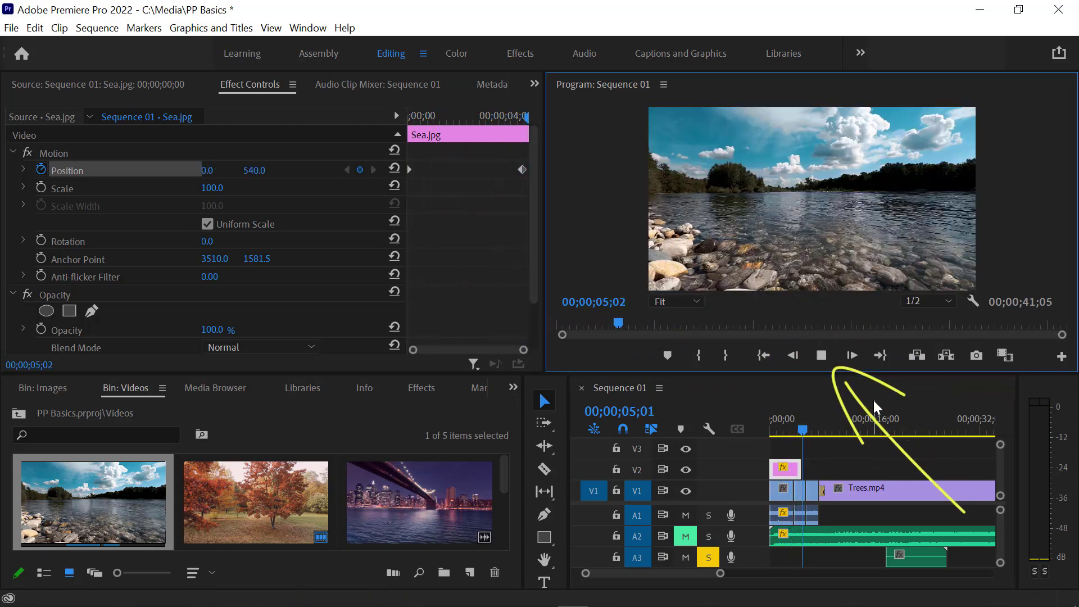
{"action": "key", "text": "space"}
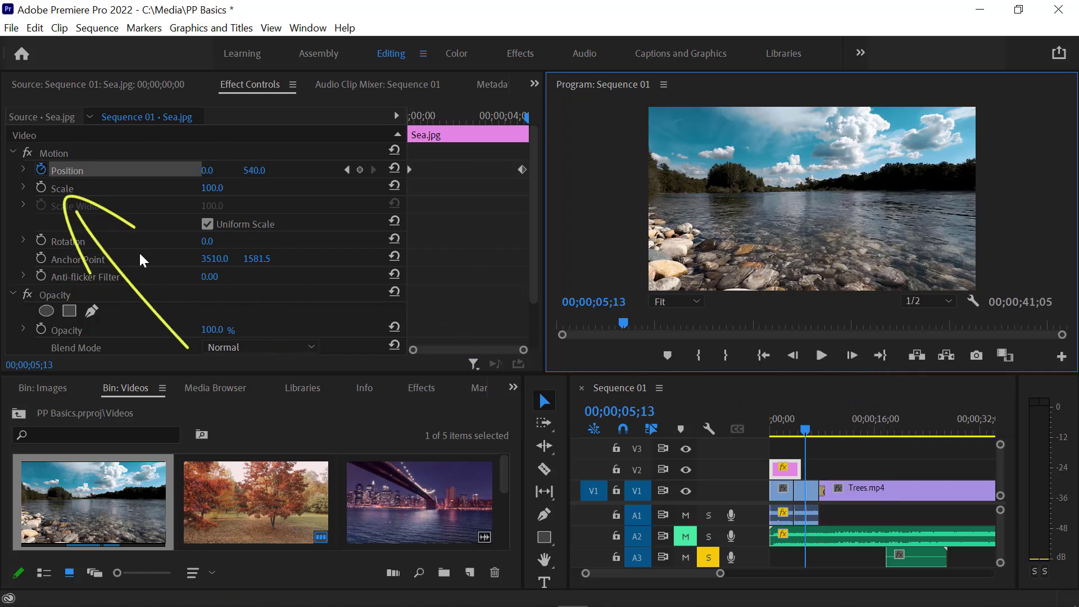
Animate Sea.jpg's Scale from the sequence start by setting it to 0 at 00;00;04;26, and preview the animation from the start.
{"action": "left_click", "coordinate": [41, 187]}
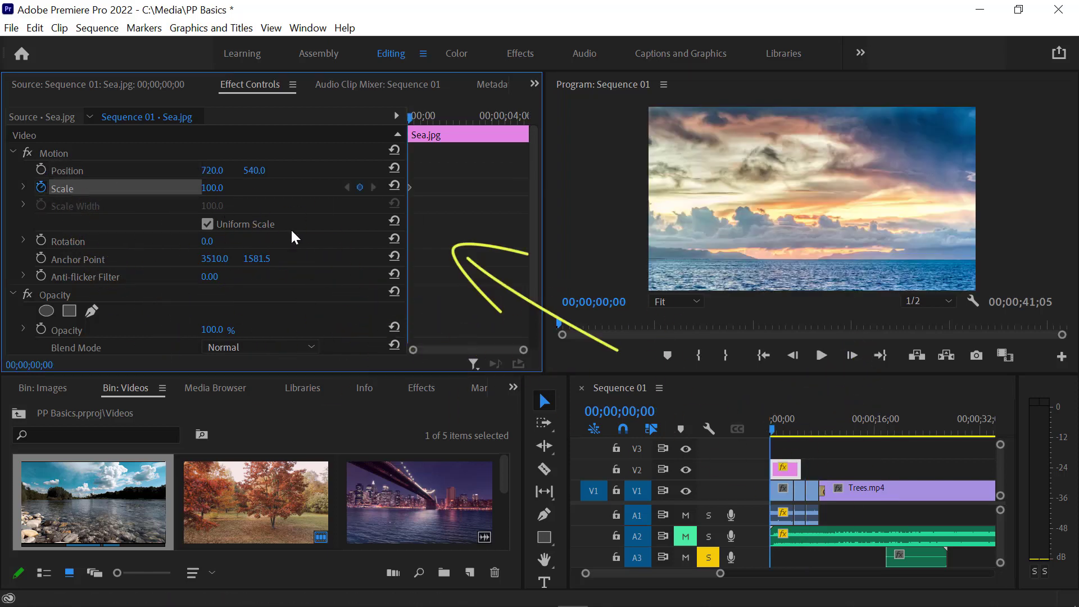
{"action": "left_click_drag", "start_coordinate": [800, 434], "coordinate": [806, 436]}
{"action": "key", "text": "Left"}
{"action": "key", "text": "Left"}
{"action": "key", "text": "Left"}
{"action": "key", "text": "Left"}
{"action": "left_click", "coordinate": [217, 188]}
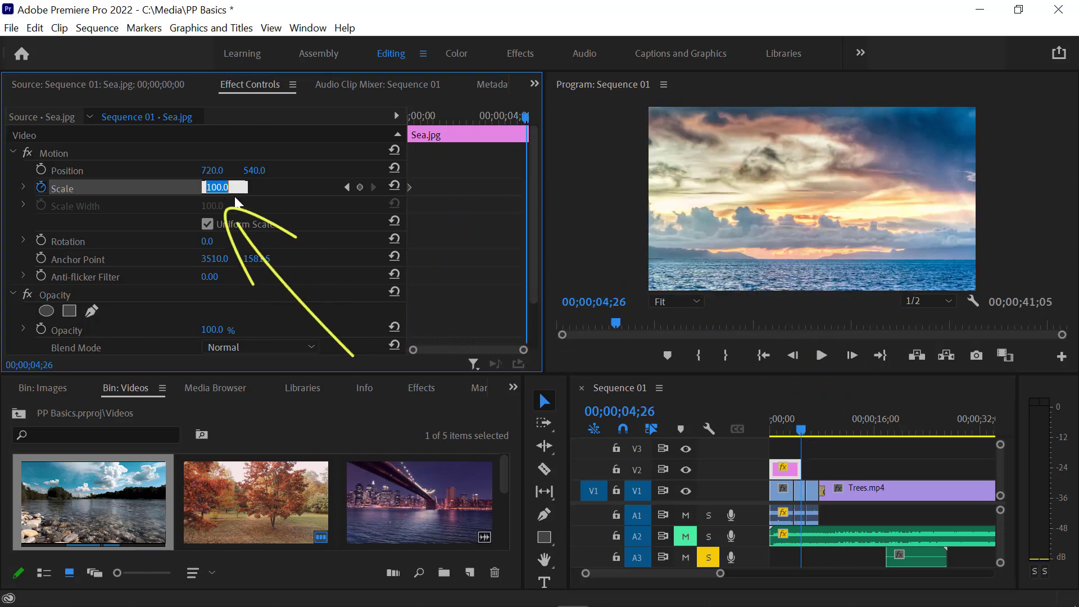
{"action": "type", "text": "0"}
{"action": "key", "text": "Return"}
{"action": "key", "text": "Home"}
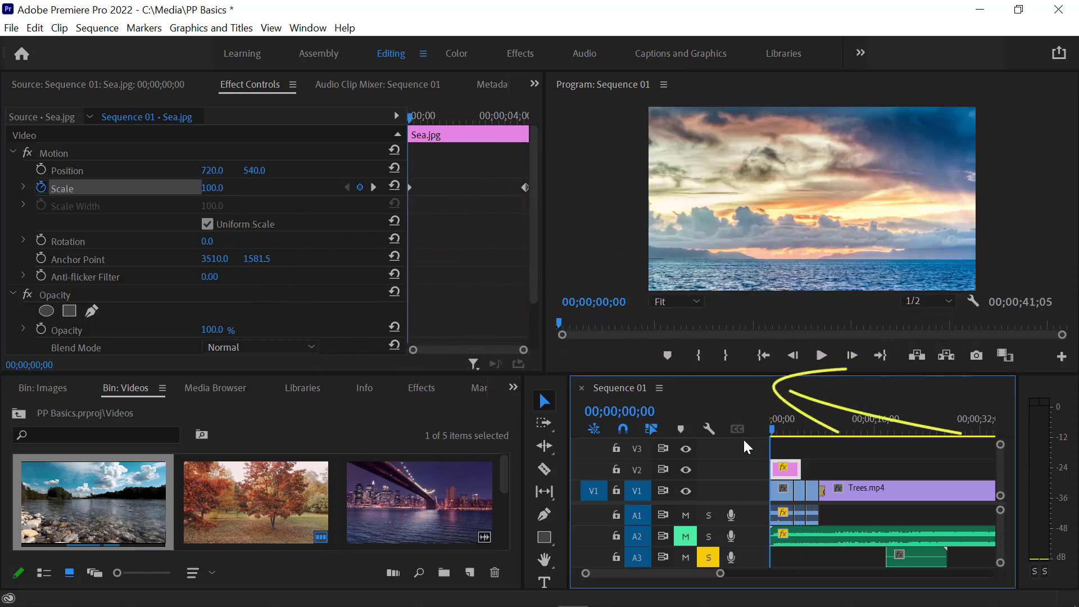
{"action": "left_click", "coordinate": [821, 355]}
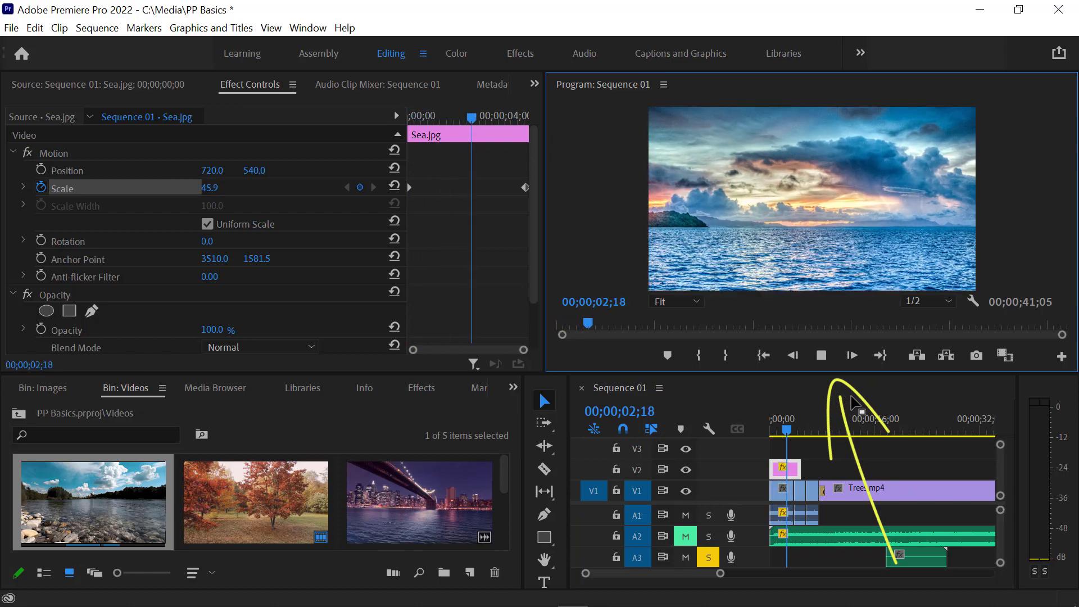
Set Sea.jpg's Scale to 175 at 00;00;04;22 and play the zoom animation from the sequence start.
{"action": "left_click", "coordinate": [225, 187]}
{"action": "type", "text": "175"}
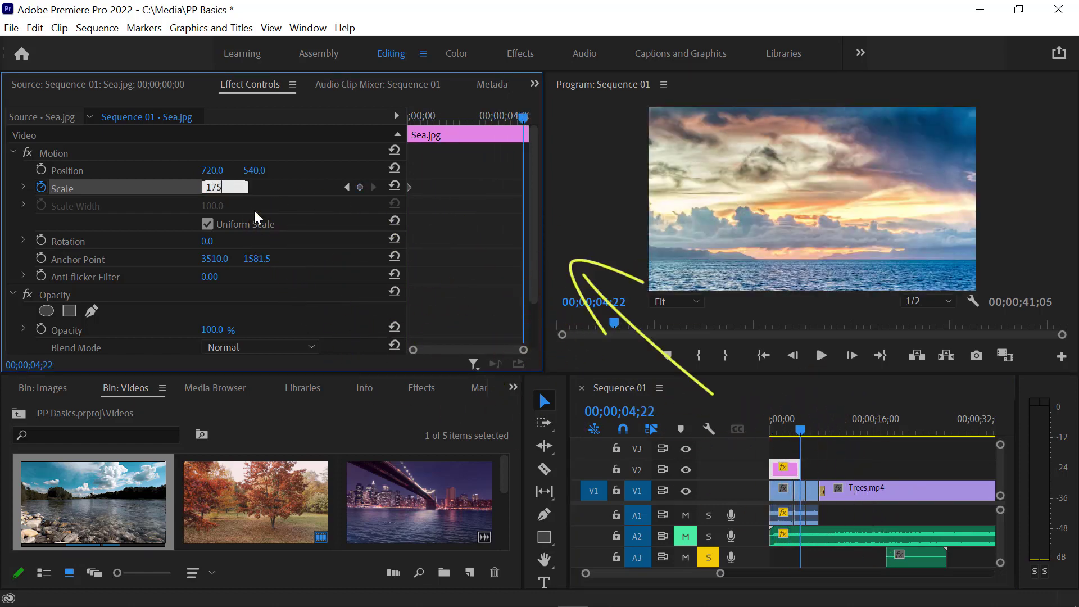
{"action": "key", "text": "Return"}
{"action": "left_click", "coordinate": [745, 446]}
{"action": "key", "text": "Home"}
{"action": "key", "text": "space"}
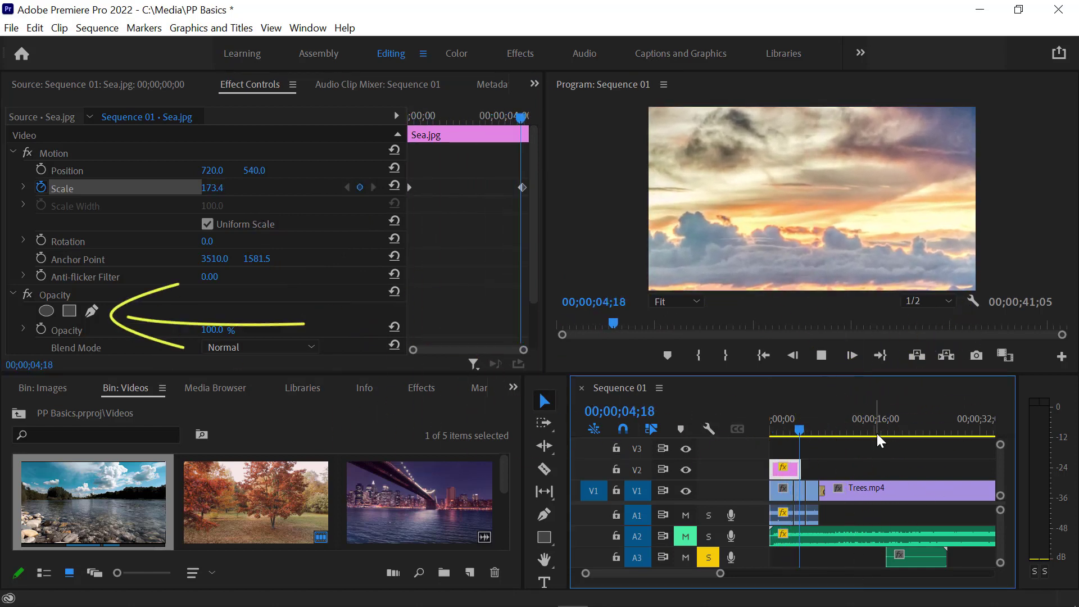
Set Sea.jpg's Rotation to one full turn (1x0.0°) at 00;00;04;26 and play the rotation from the sequence start.
{"action": "left_click", "coordinate": [804, 438]}
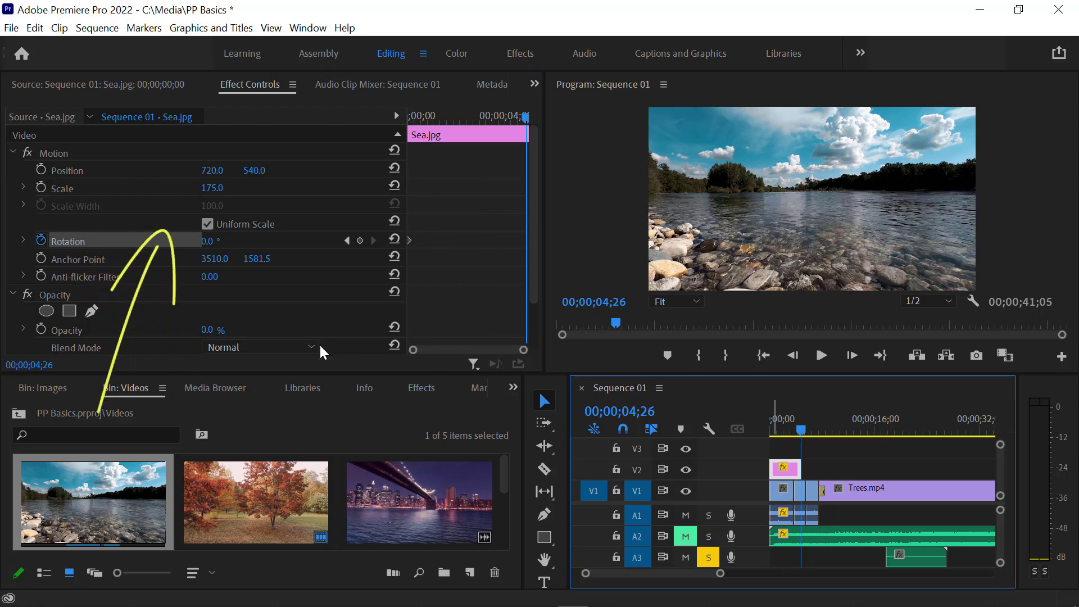
{"action": "left_click", "coordinate": [210, 241]}
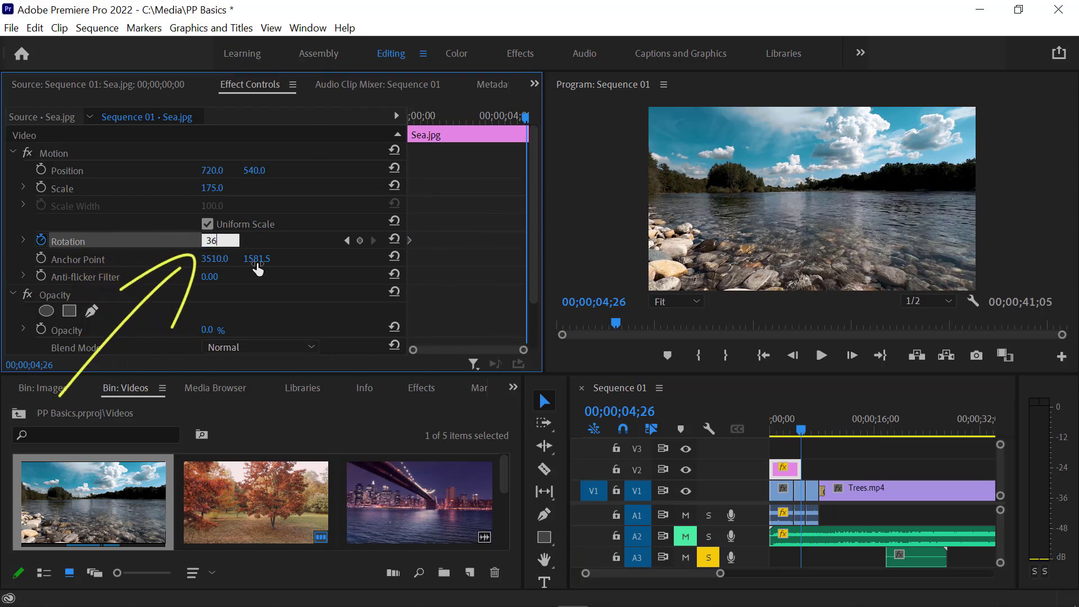
{"action": "key", "text": "Return"}
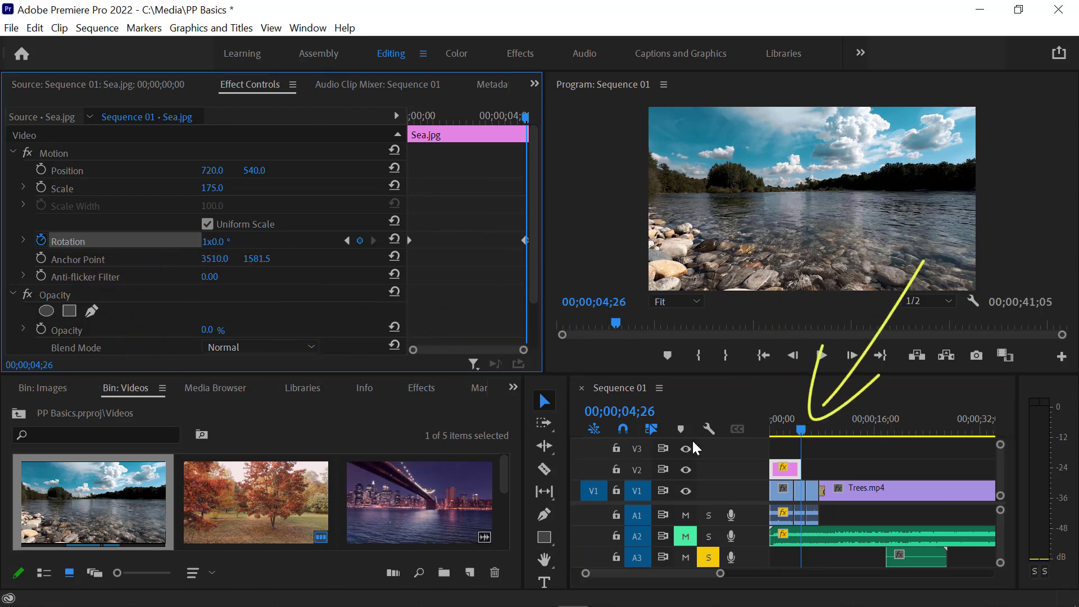
{"action": "key", "text": "Home"}
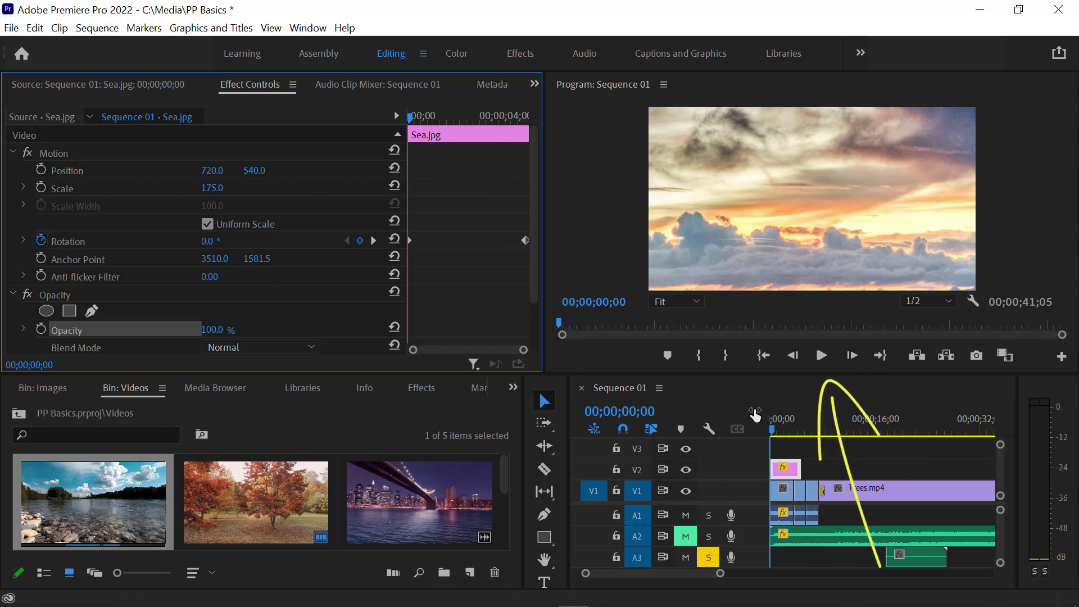
{"action": "key", "text": "space"}
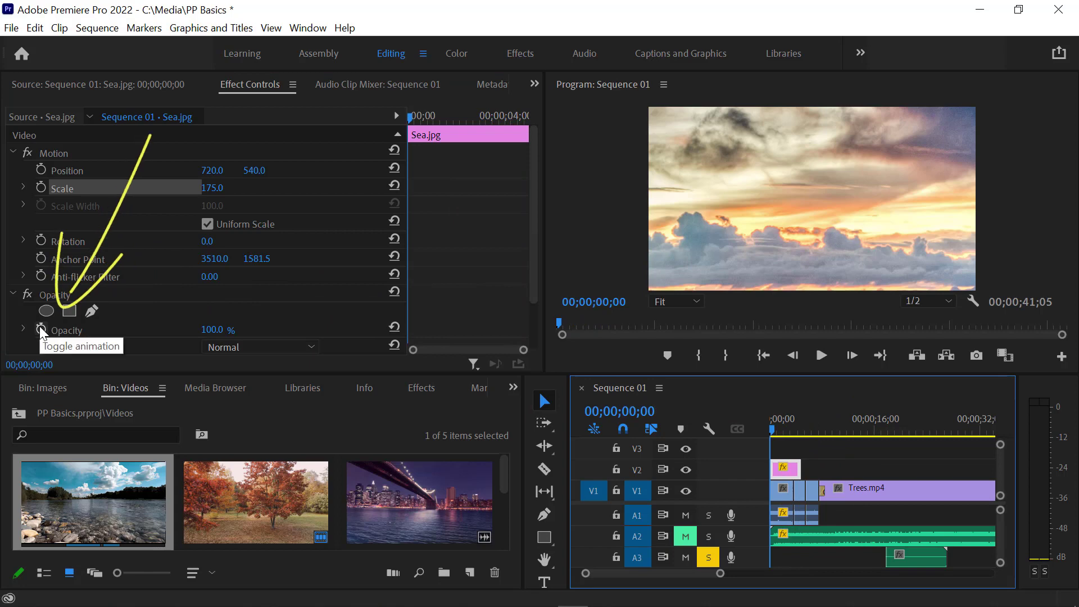
Animate Sea.jpg's Opacity from the sequence start by setting it to 0% at 00;00;04;26.
{"action": "left_click", "coordinate": [41, 330]}
{"action": "left_click_drag", "start_coordinate": [778, 430], "coordinate": [807, 437]}
{"action": "left_click", "coordinate": [230, 328]}
{"action": "type", "text": "0"}
{"action": "key", "text": "Return"}
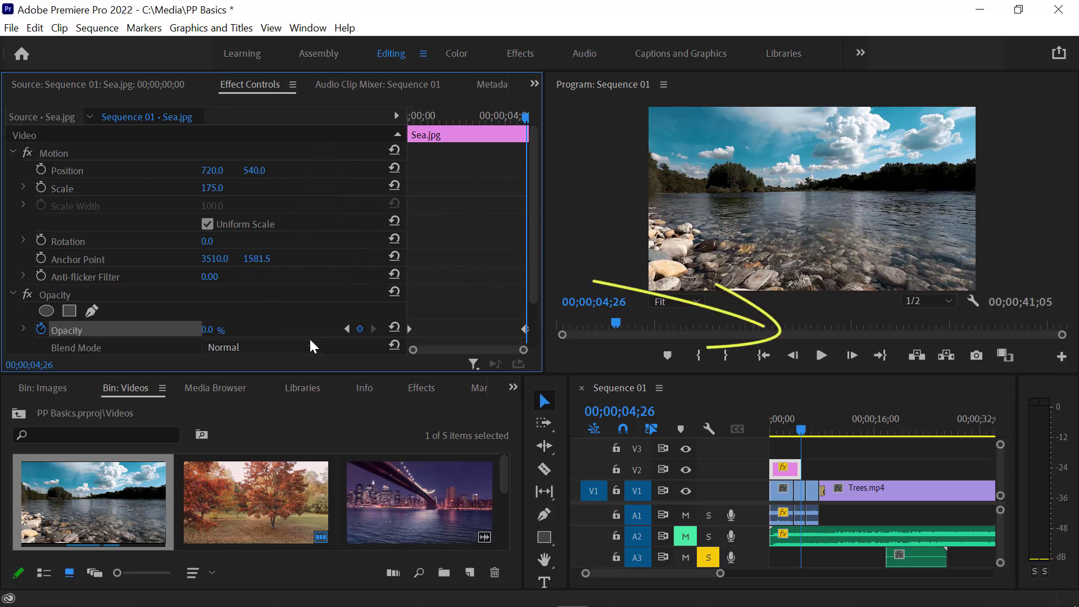
Play the sequence from the start to preview Sea.jpg's opacity fade.
{"action": "left_click", "coordinate": [736, 443]}
{"action": "key", "text": "Home"}
{"action": "key", "text": "space"}
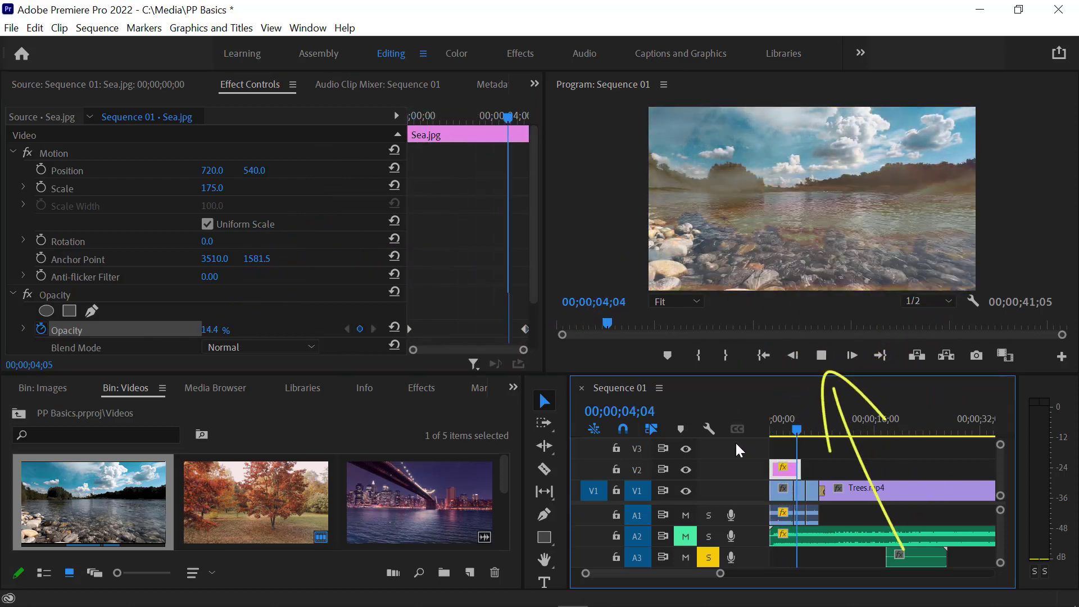
{"action": "key", "text": "space"}
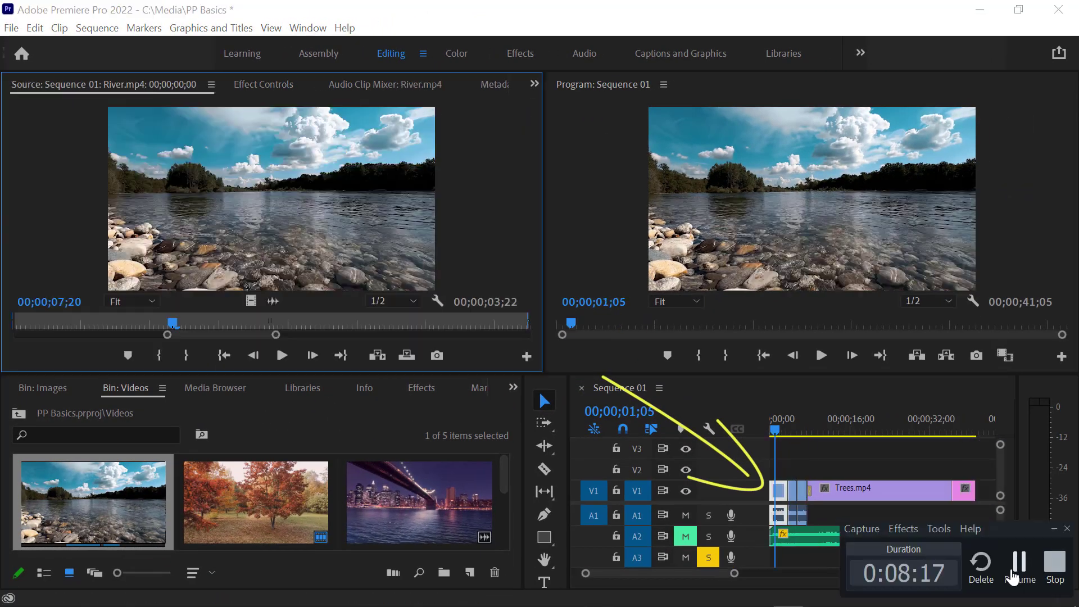
{"action": "left_click", "coordinate": [1014, 576]}
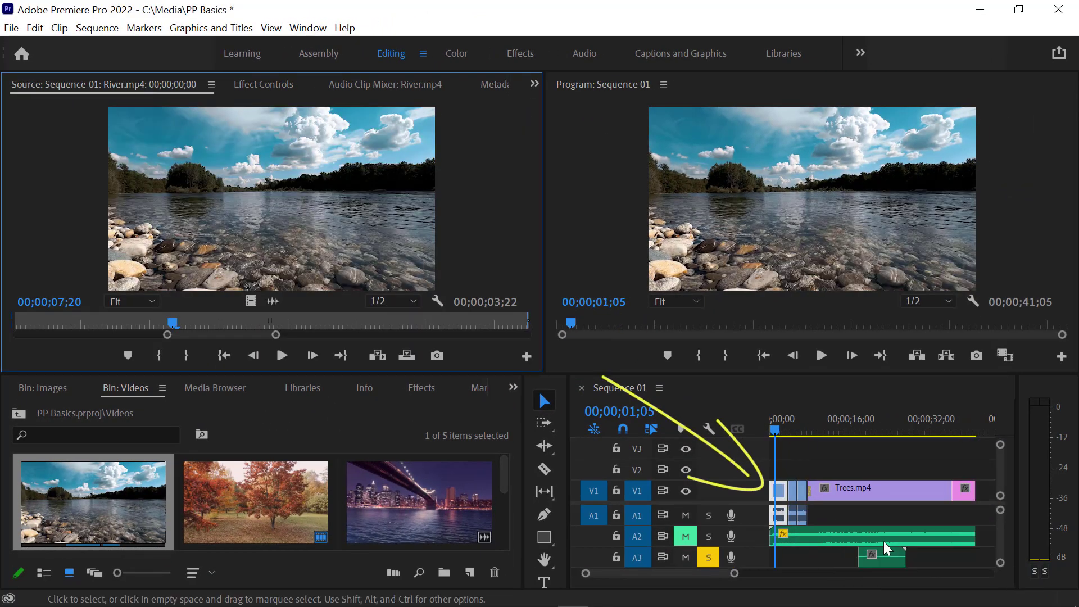
Reduce the speed of the first River.mp4 clip on V1 and play it from the sequence start.
{"action": "right_click", "coordinate": [782, 494]}
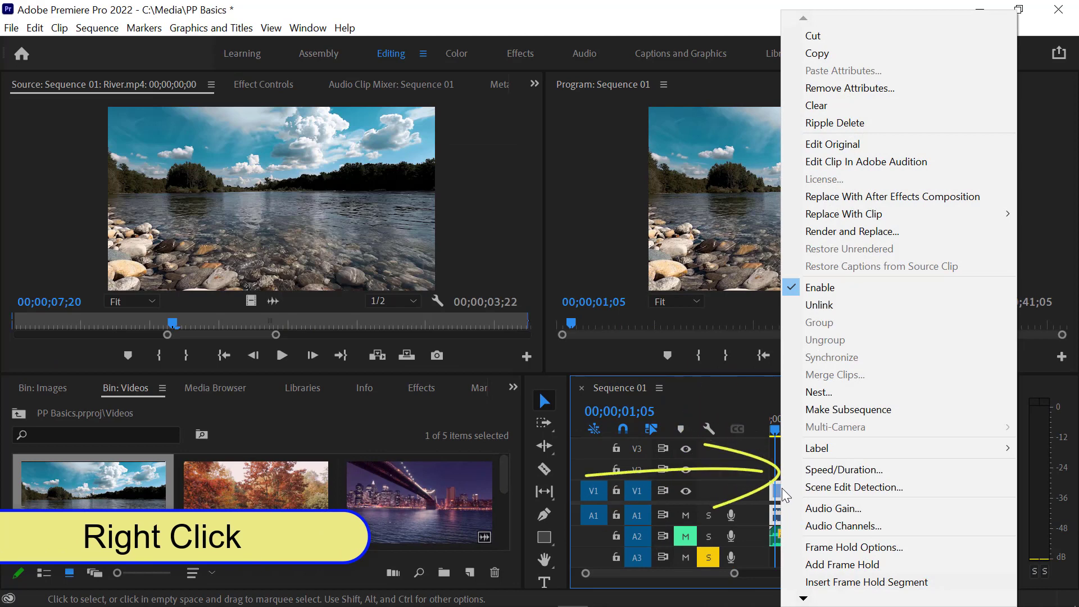
{"action": "left_click", "coordinate": [825, 469]}
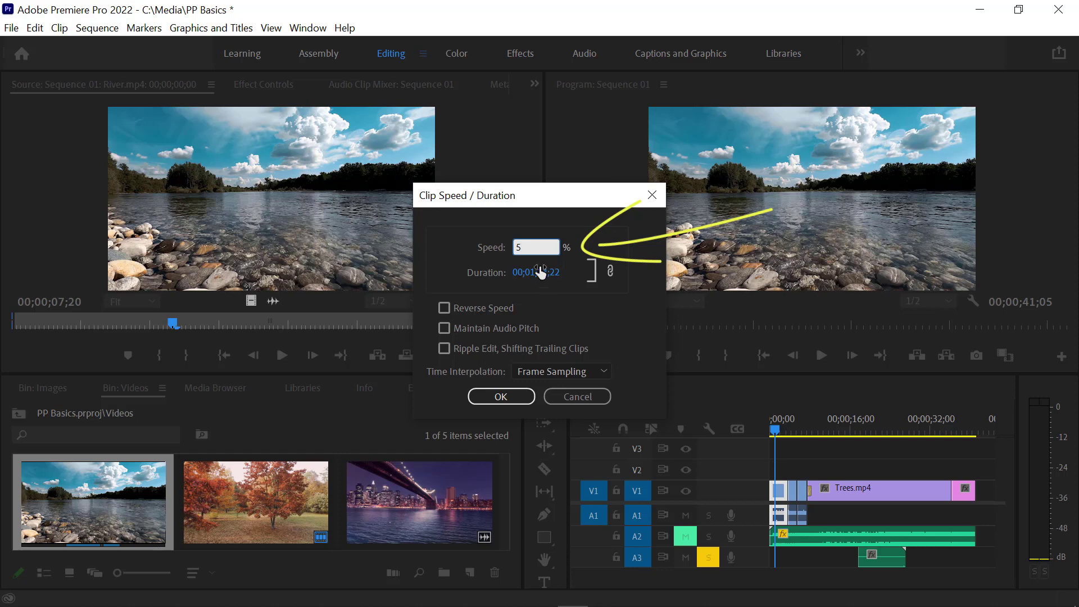
{"action": "left_click", "coordinate": [508, 395]}
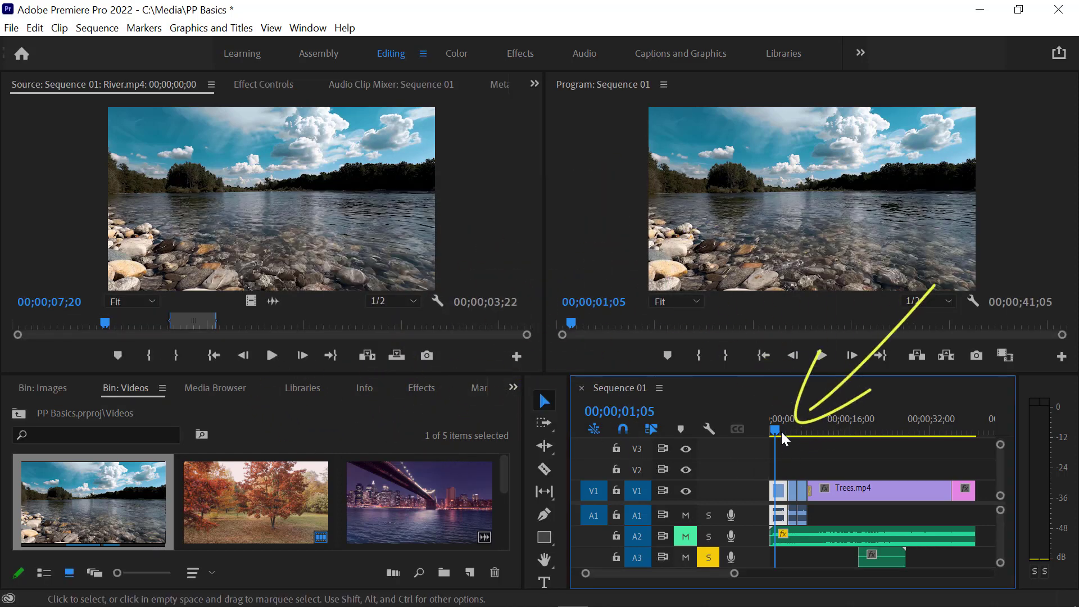
{"action": "left_click_drag", "start_coordinate": [774, 436], "coordinate": [722, 432]}
{"action": "key", "text": "space"}
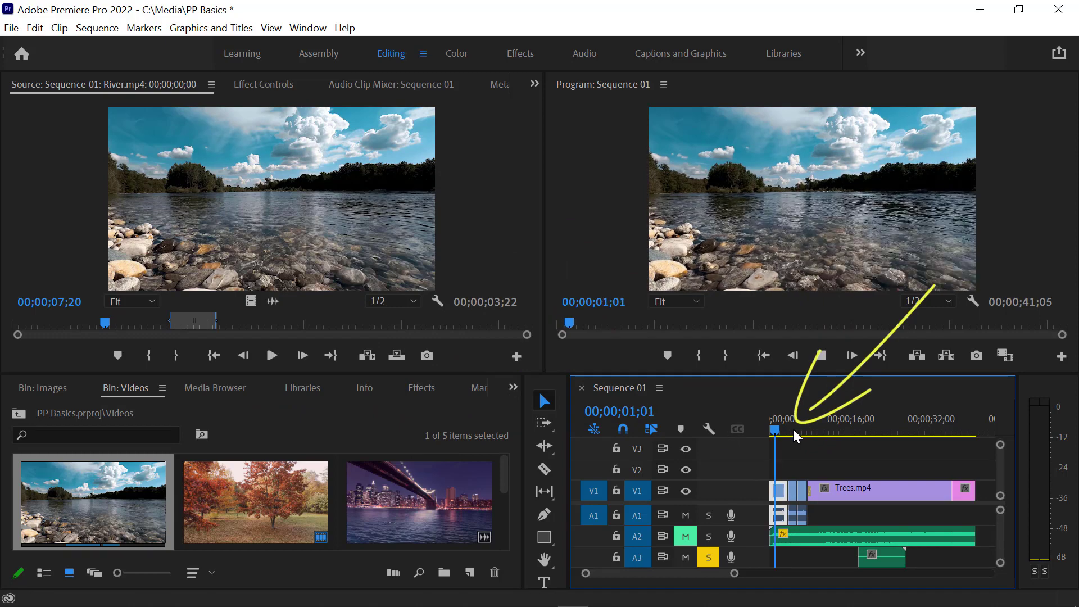
{"action": "key", "text": "space"}
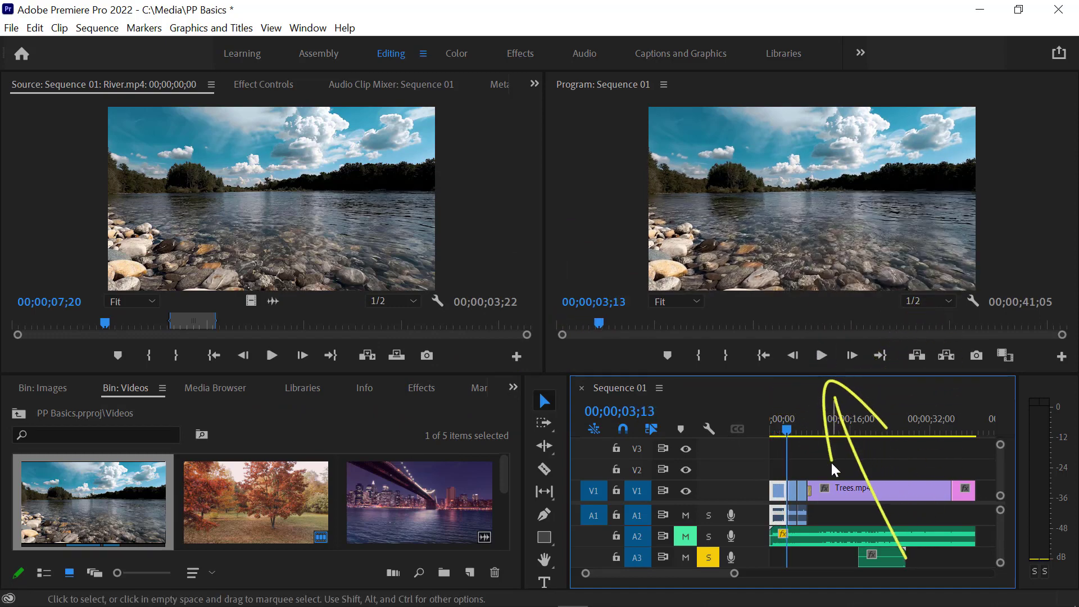
Set the first River.mp4 clip's speed to 200% and return the playhead to the sequence start.
{"action": "right_click", "coordinate": [781, 500]}
{"action": "left_click", "coordinate": [826, 471]}
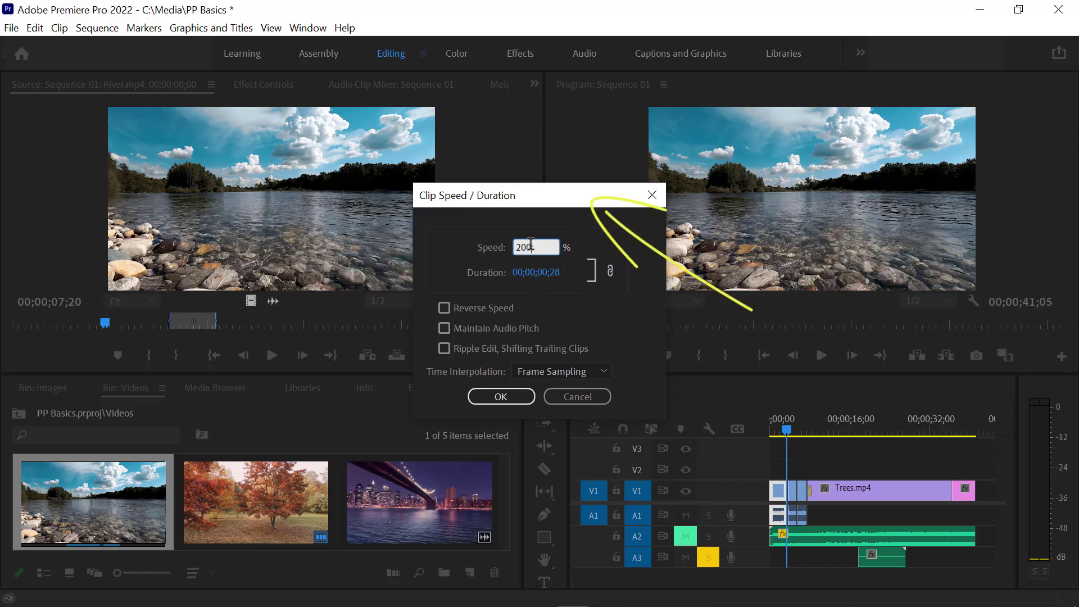
{"action": "left_click", "coordinate": [519, 392]}
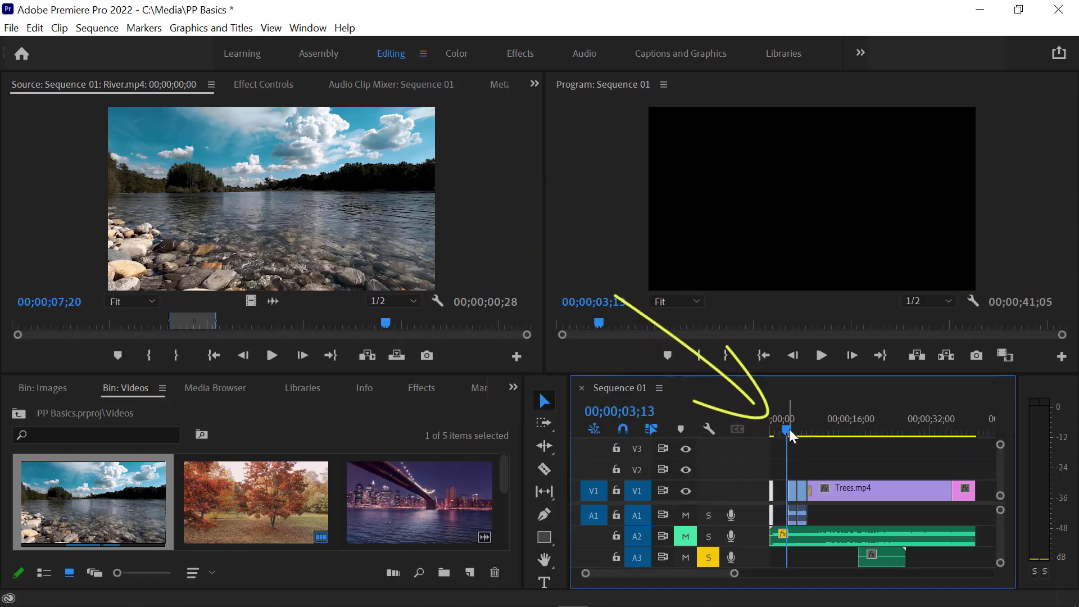
{"action": "left_click_drag", "start_coordinate": [787, 431], "coordinate": [714, 433]}
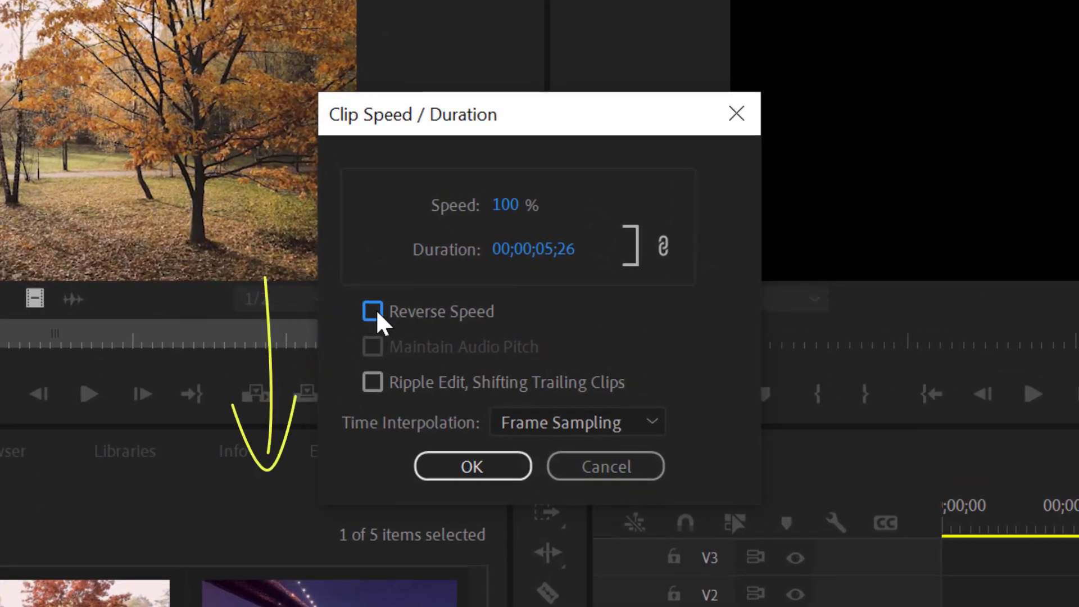
Turn on Reverse Speed for the autumn trees clip.
{"action": "left_click", "coordinate": [376, 311]}
{"action": "left_click", "coordinate": [472, 467]}
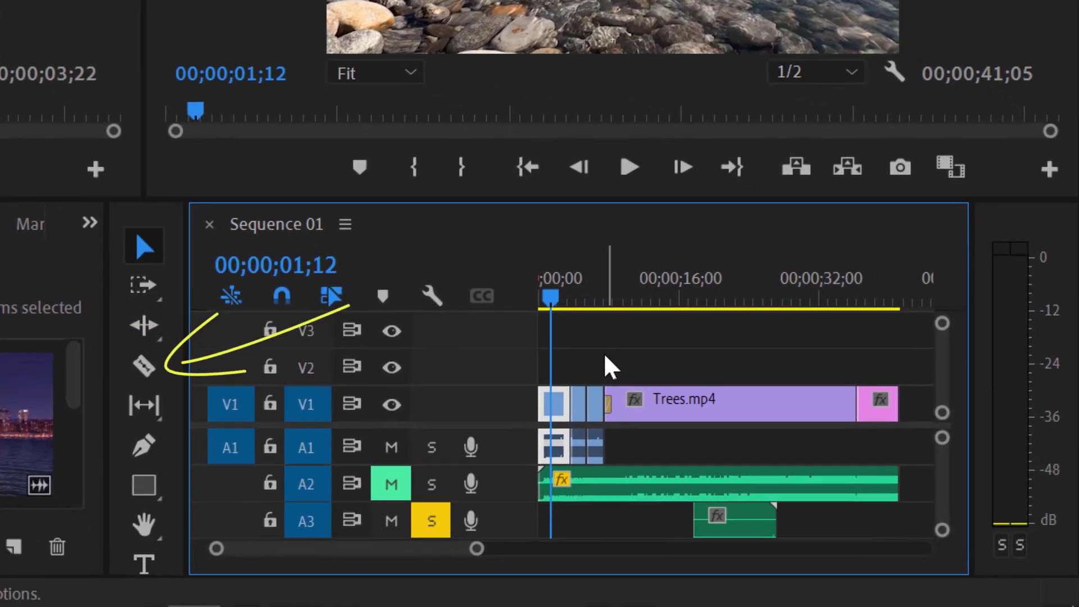
Cut off about the last 6 seconds of Trees.mp4 on V1 with the Razor and move that piece up to V2.
{"action": "left_click", "coordinate": [149, 372]}
{"action": "left_click", "coordinate": [793, 398]}
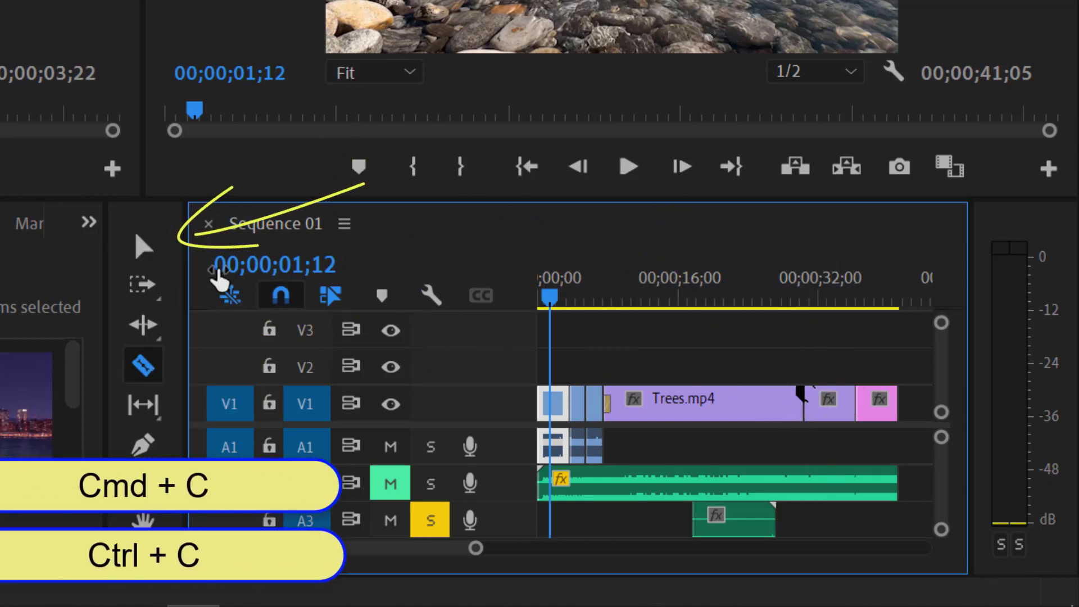
{"action": "key", "text": "v"}
{"action": "left_click_drag", "start_coordinate": [829, 413], "coordinate": [827, 371]}
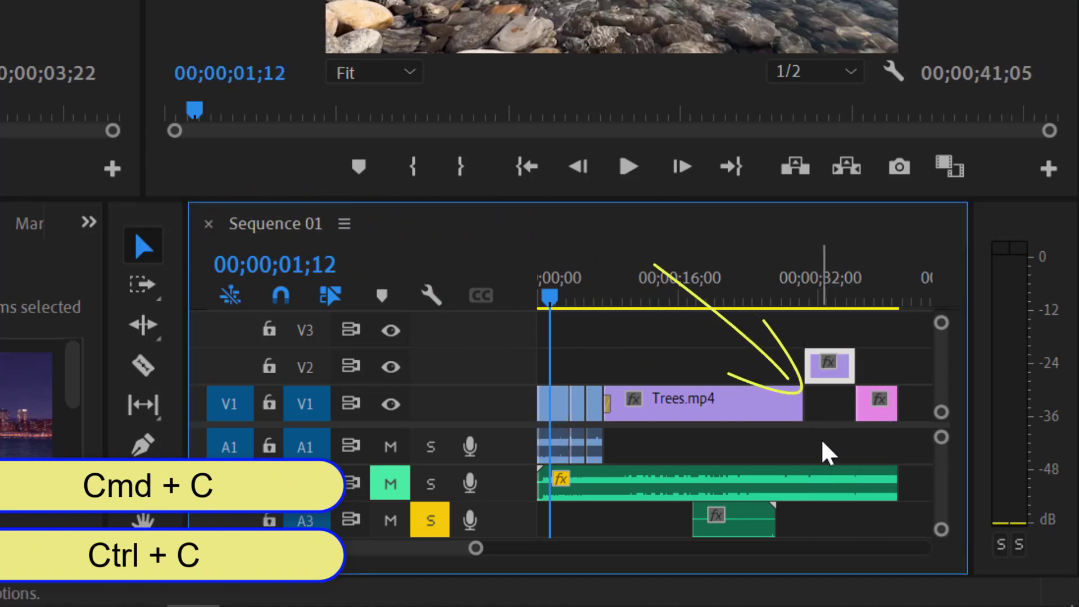
Paste a copy of the cut Trees.mp4 piece directly after it on V2 and reverse the copy's speed at 100%.
{"action": "left_click", "coordinate": [857, 302]}
{"action": "key", "text": "ctrl+v"}
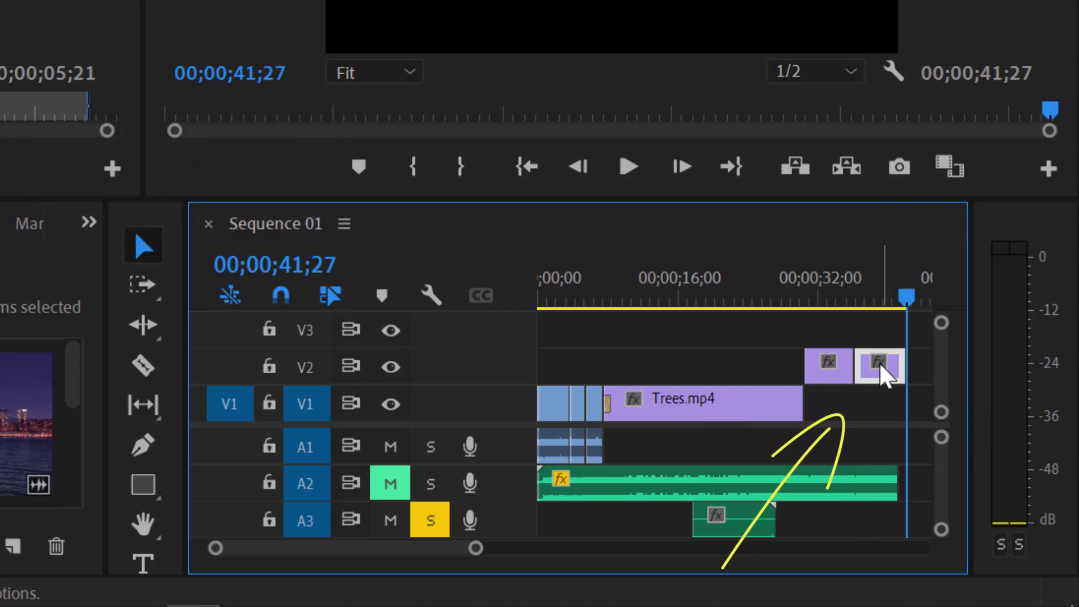
{"action": "right_click", "coordinate": [879, 379]}
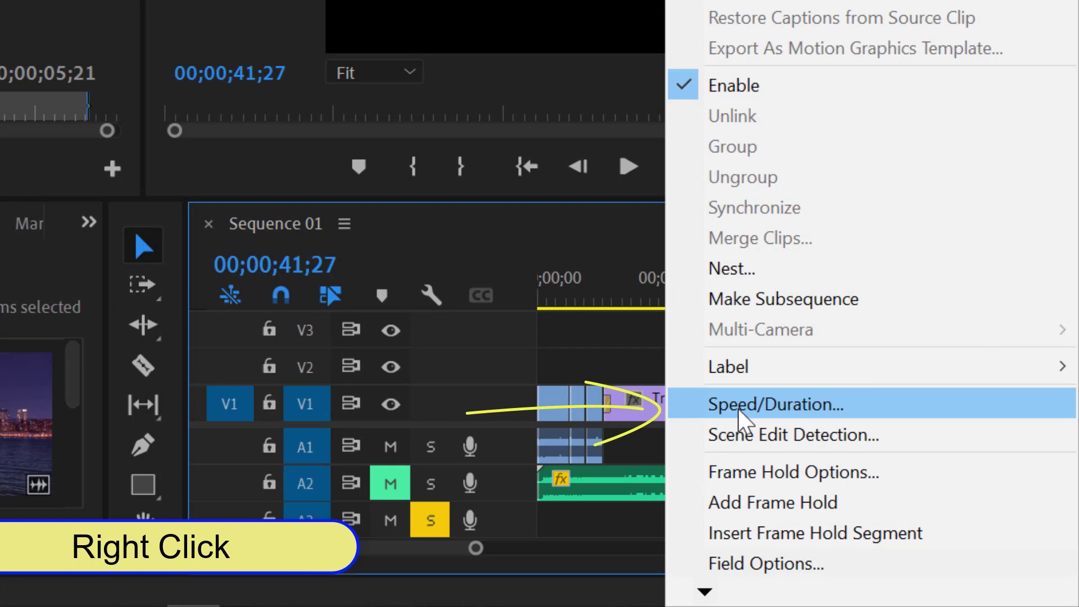
{"action": "left_click", "coordinate": [741, 419]}
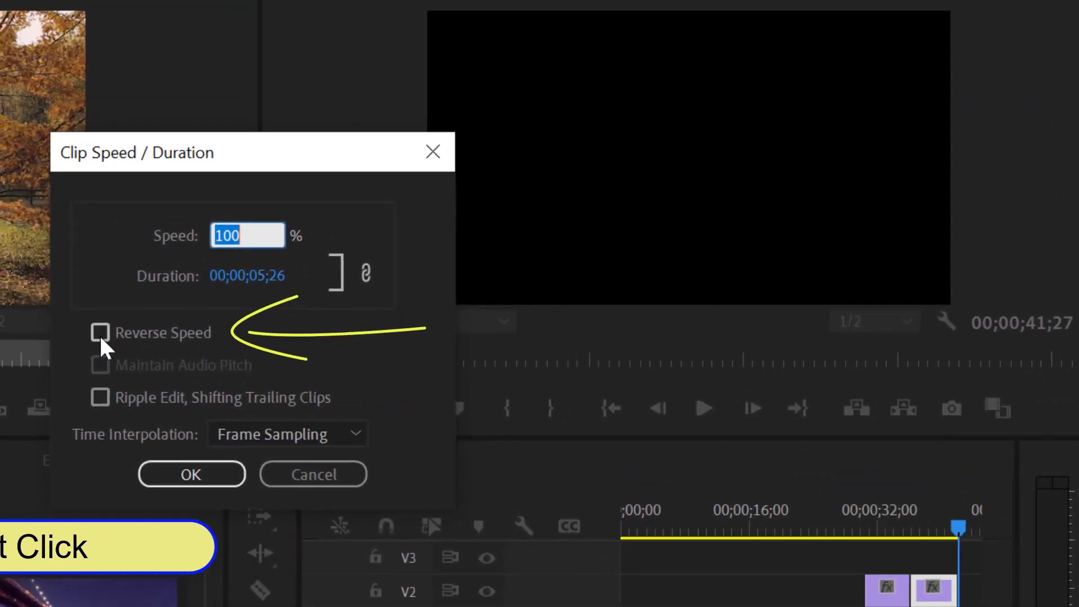
{"action": "left_click", "coordinate": [101, 332]}
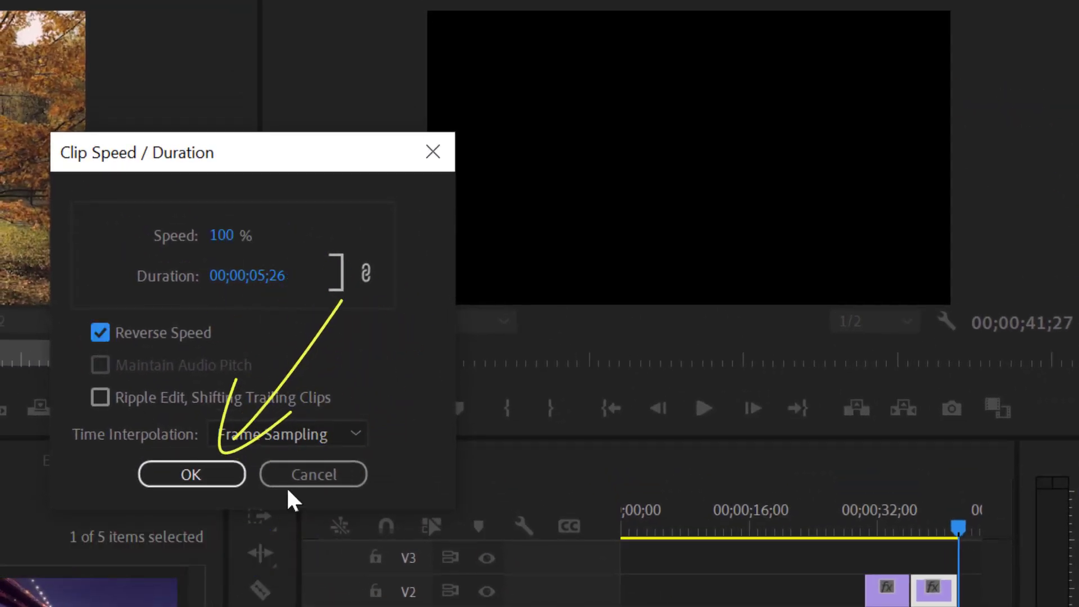
{"action": "left_click", "coordinate": [191, 474]}
Play both Trees.mp4 pieces on V2 to preview the forward and reversed playback.
{"action": "left_click", "coordinate": [863, 531]}
{"action": "key", "text": "space"}
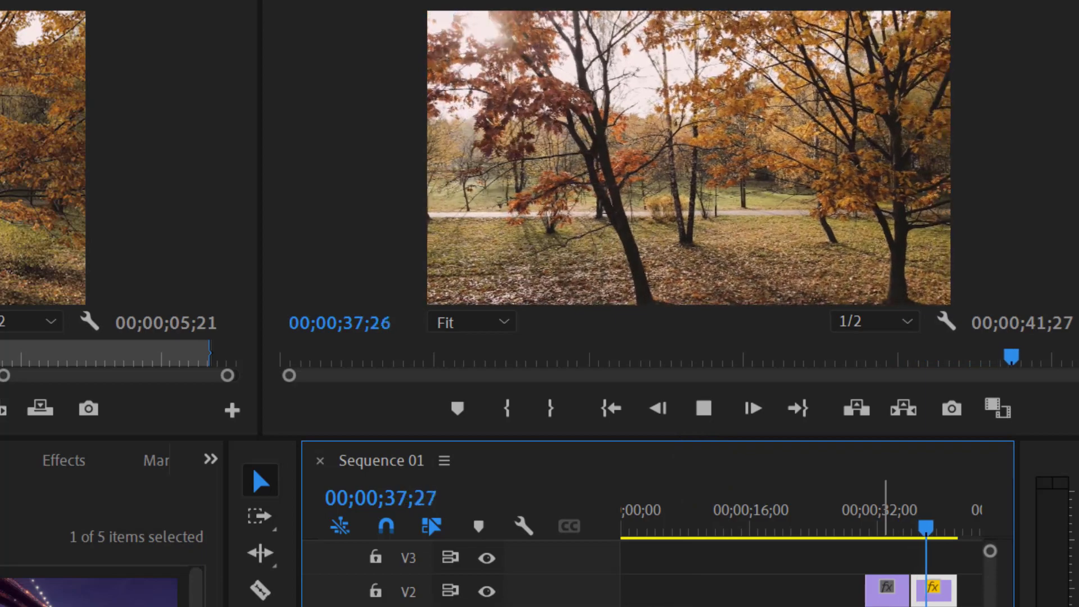
{"action": "key", "text": "space"}
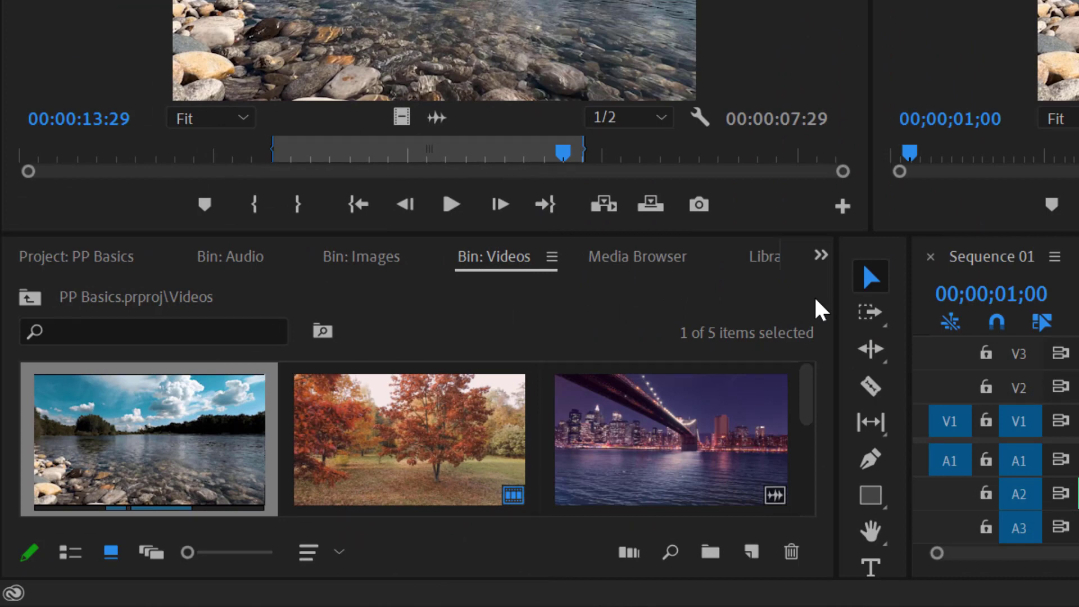
Import the LearnFastic logo from the Media Files folder into the Images bin.
{"action": "left_click", "coordinate": [363, 257]}
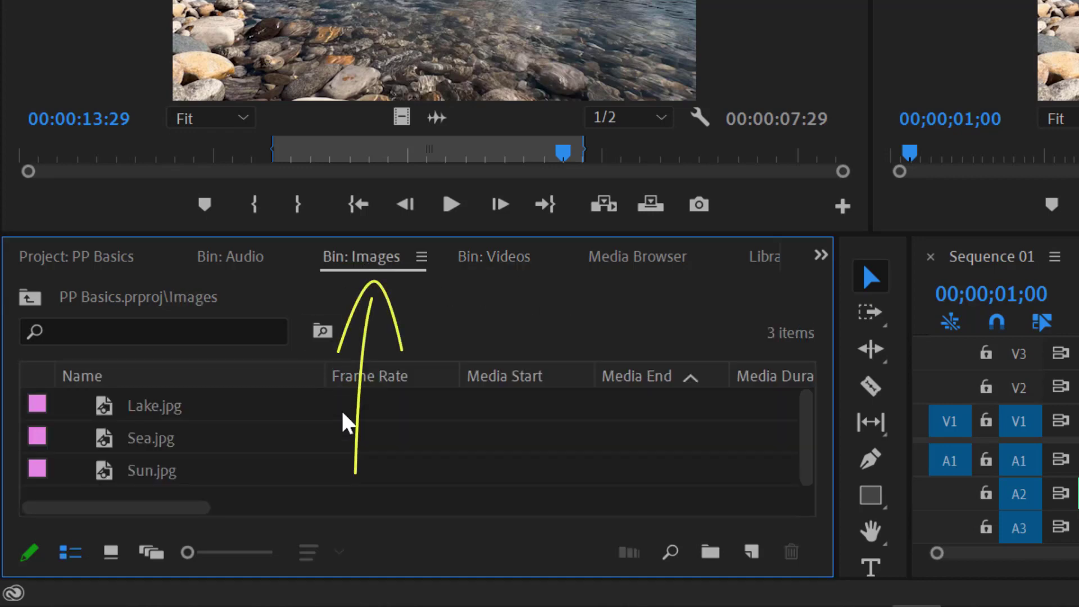
{"action": "left_click", "coordinate": [607, 260]}
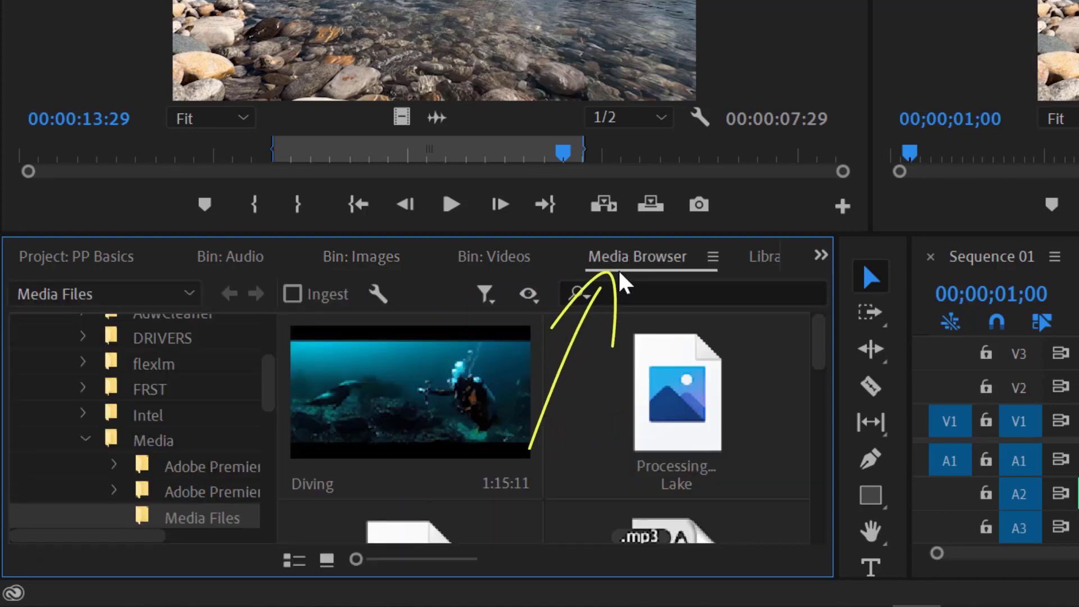
{"action": "scroll", "coordinate": [615, 373], "scroll_direction": "down", "scroll_amount": 3}
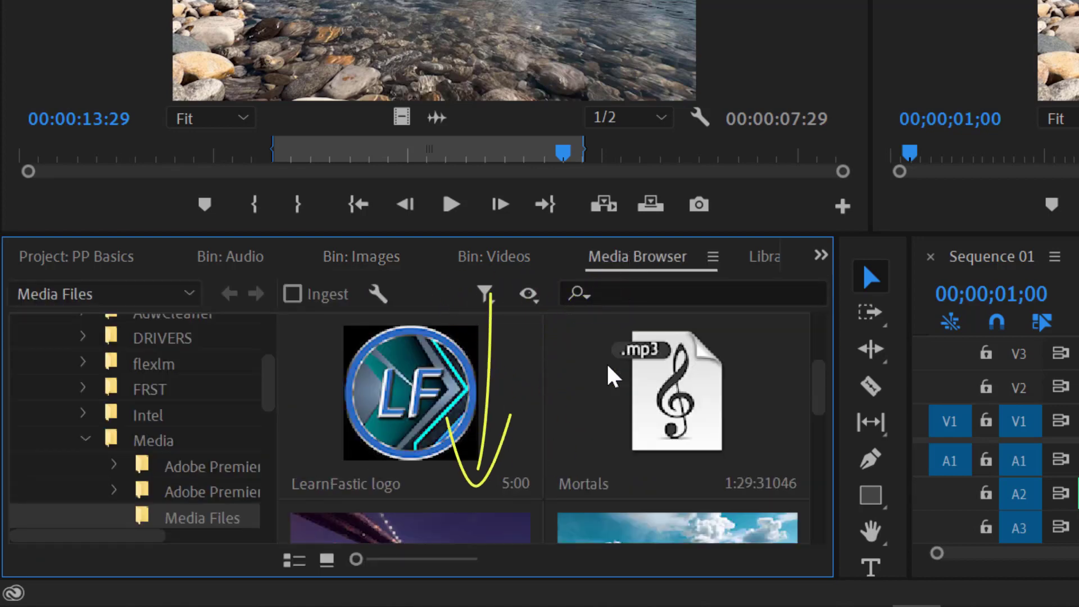
{"action": "right_click", "coordinate": [444, 383]}
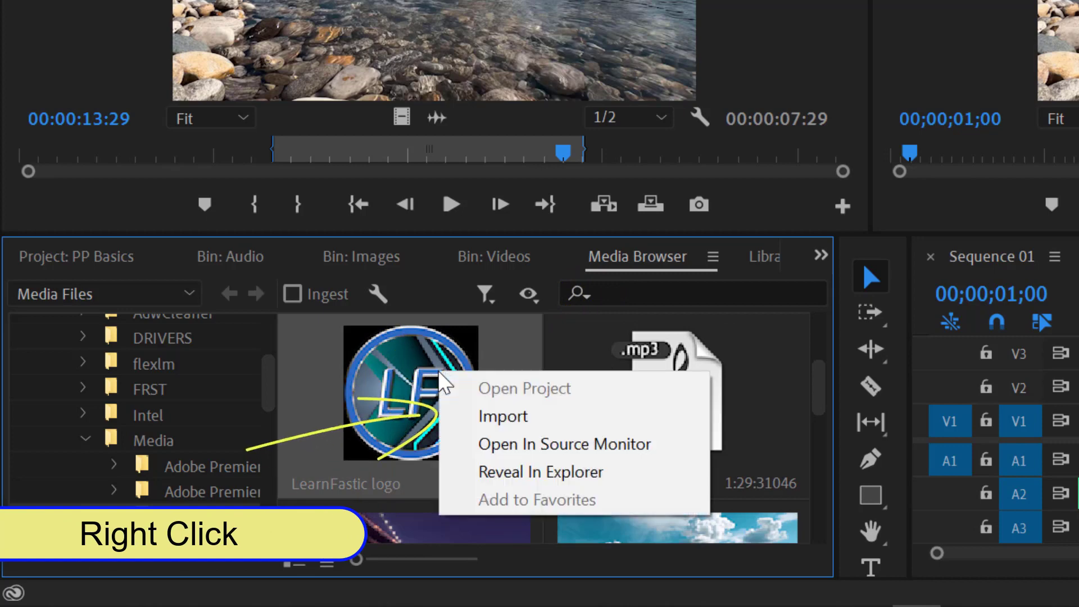
{"action": "left_click", "coordinate": [514, 416]}
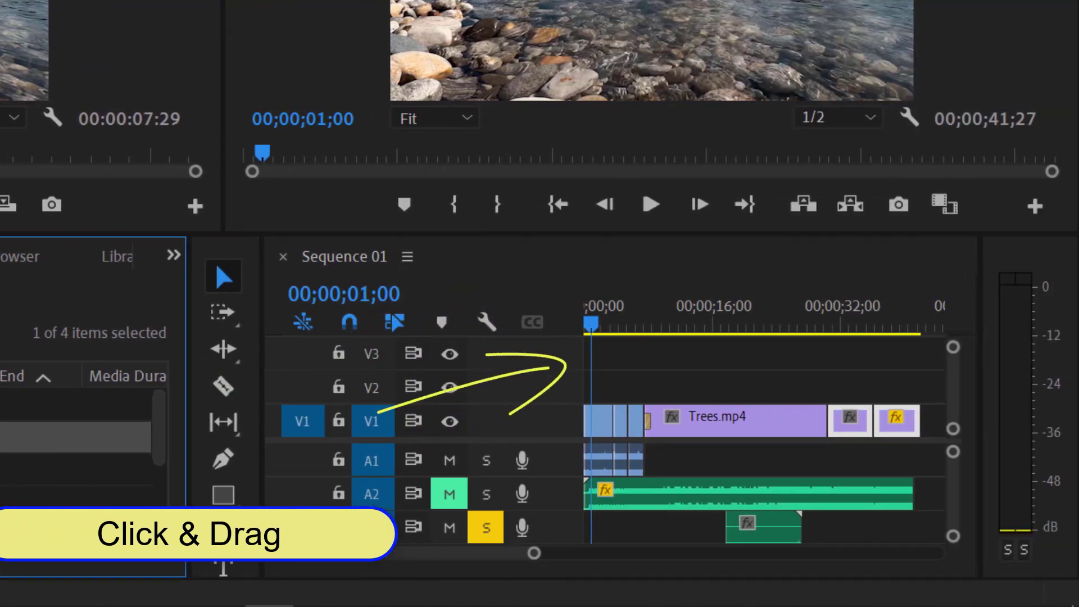
Place LearnFastic logo 2.png on V2 at the start of Sequence 01 and move the playhead to 00;00;00;00.
{"action": "left_click_drag", "start_coordinate": [11, 437], "coordinate": [902, 387]}
{"action": "left_click_drag", "start_coordinate": [579, 570], "coordinate": [558, 535]}
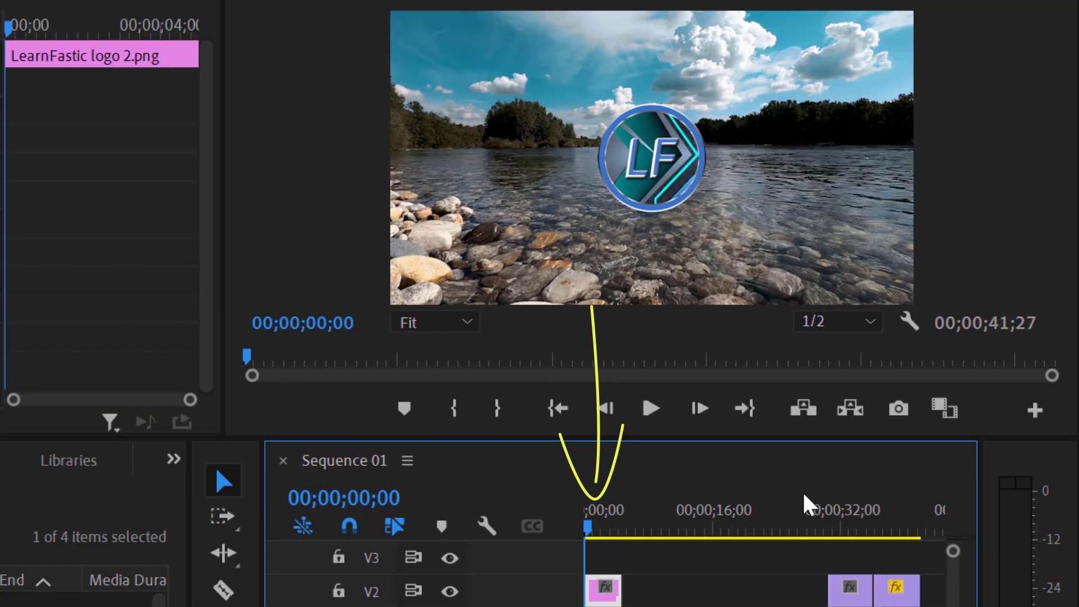
Turn on Position keyframing for the logo at 00;00;00;00 and move the logo straight up out of the frame.
{"action": "double_click", "coordinate": [662, 201]}
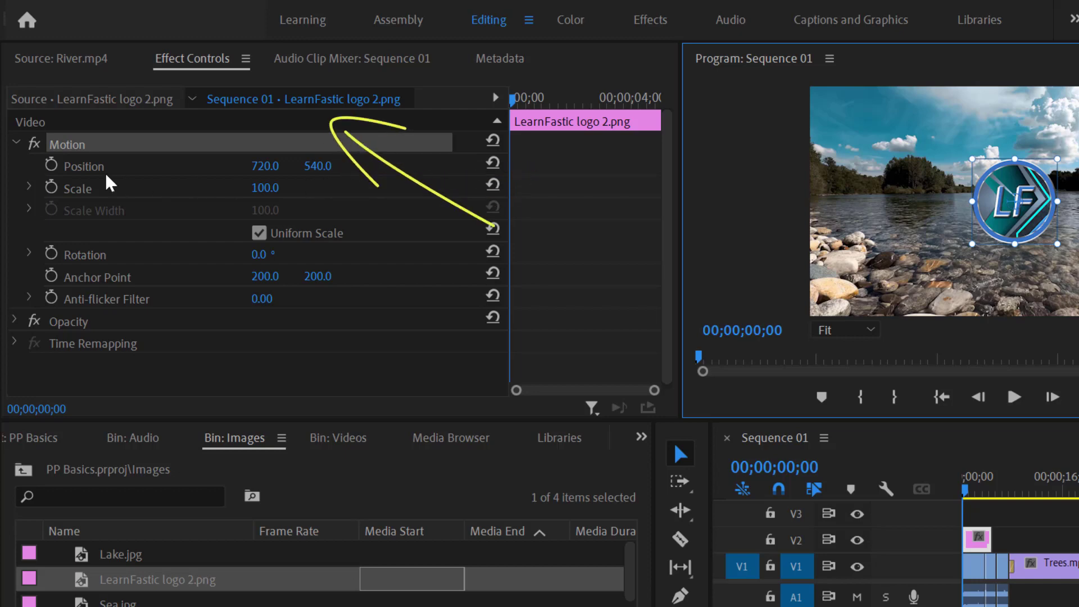
{"action": "left_click", "coordinate": [51, 165]}
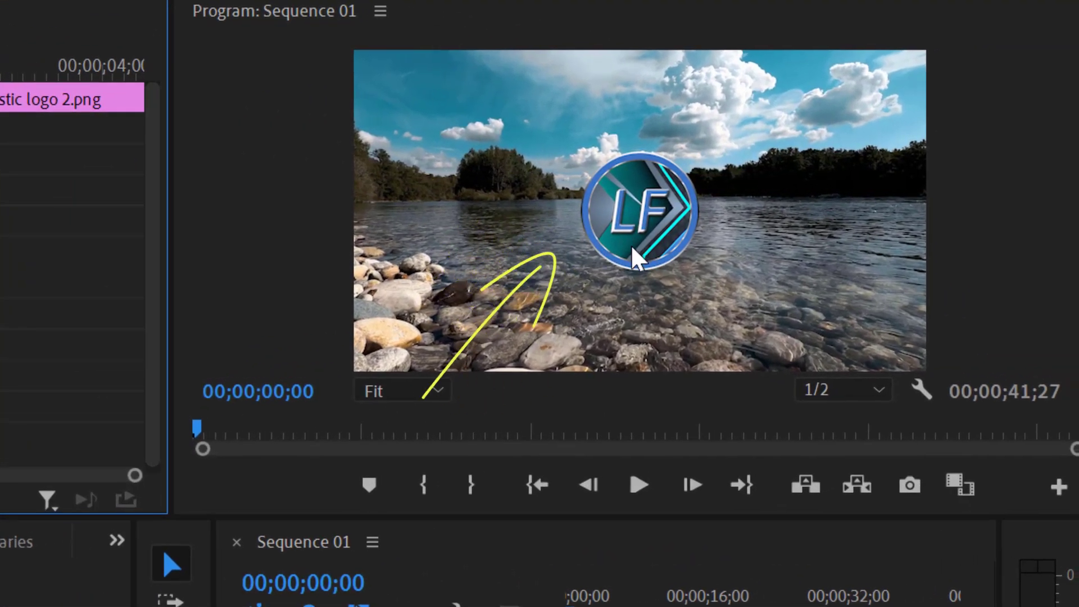
{"action": "left_click", "coordinate": [632, 247]}
{"action": "left_click", "coordinate": [632, 248]}
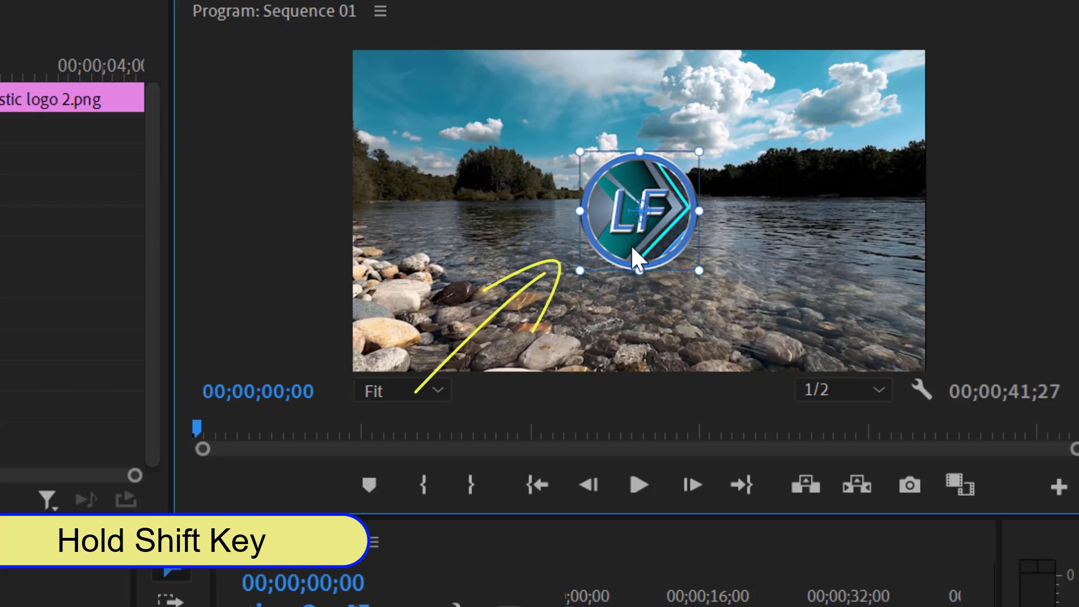
{"action": "left_click_drag", "start_coordinate": [647, 231], "coordinate": [625, 12]}
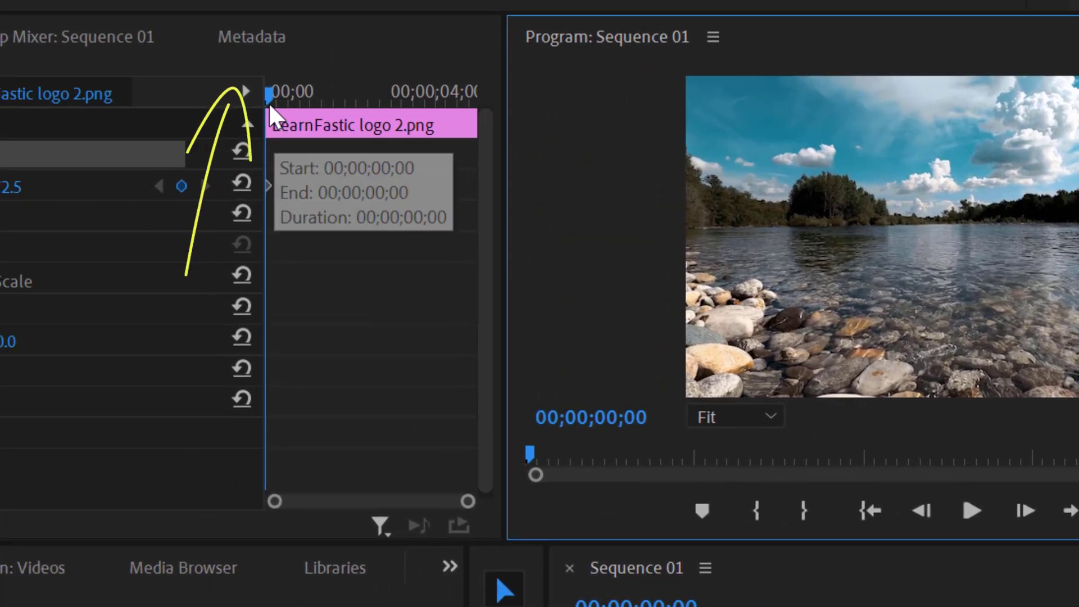
Add a Position keyframe for the logo at 00;00;01;00 with a vertical value of 540.
{"action": "left_click_drag", "start_coordinate": [266, 99], "coordinate": [306, 101]}
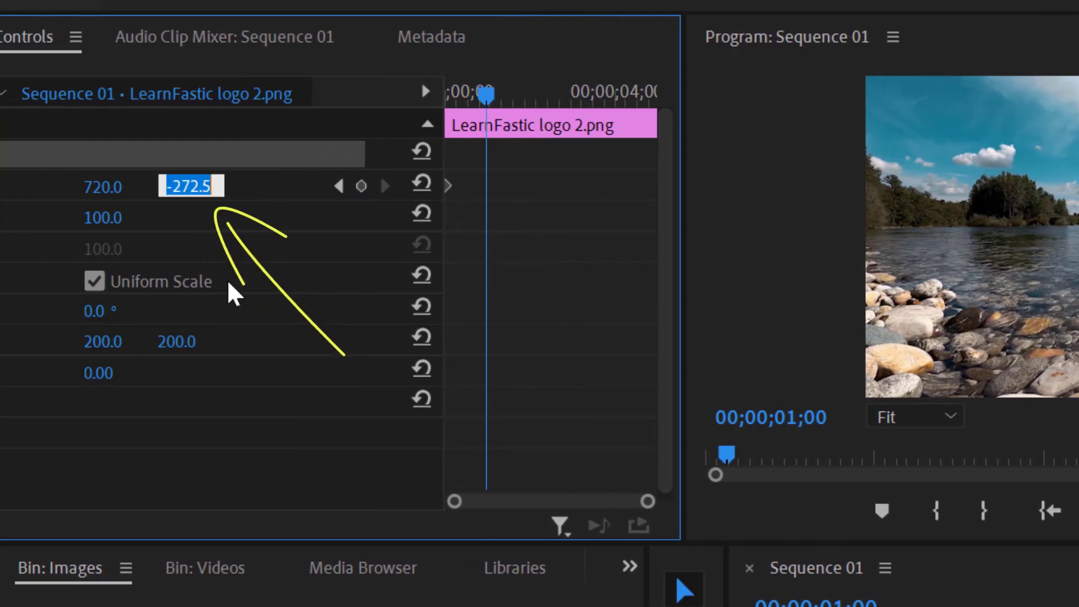
{"action": "type", "text": "540"}
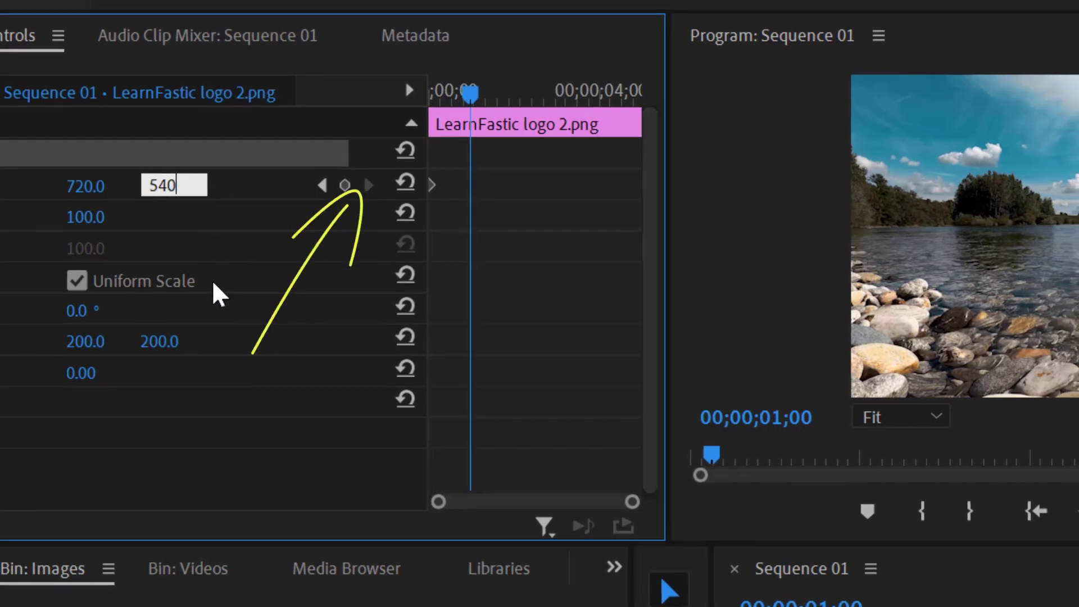
{"action": "key", "text": "Return"}
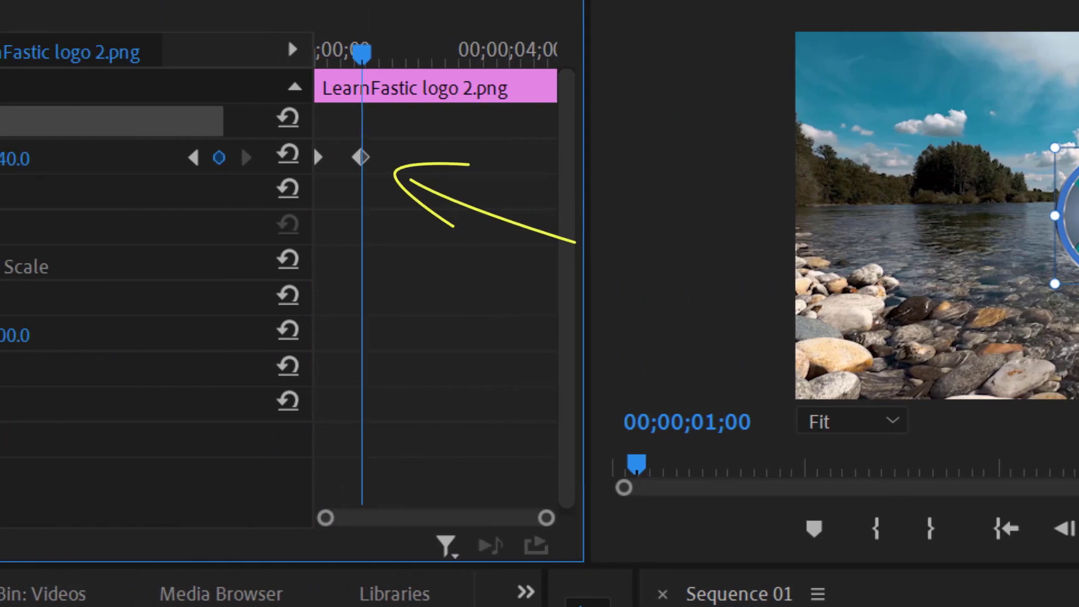
Play the sequence from the start to preview the logo dropping into the frame.
{"action": "key", "text": "Home"}
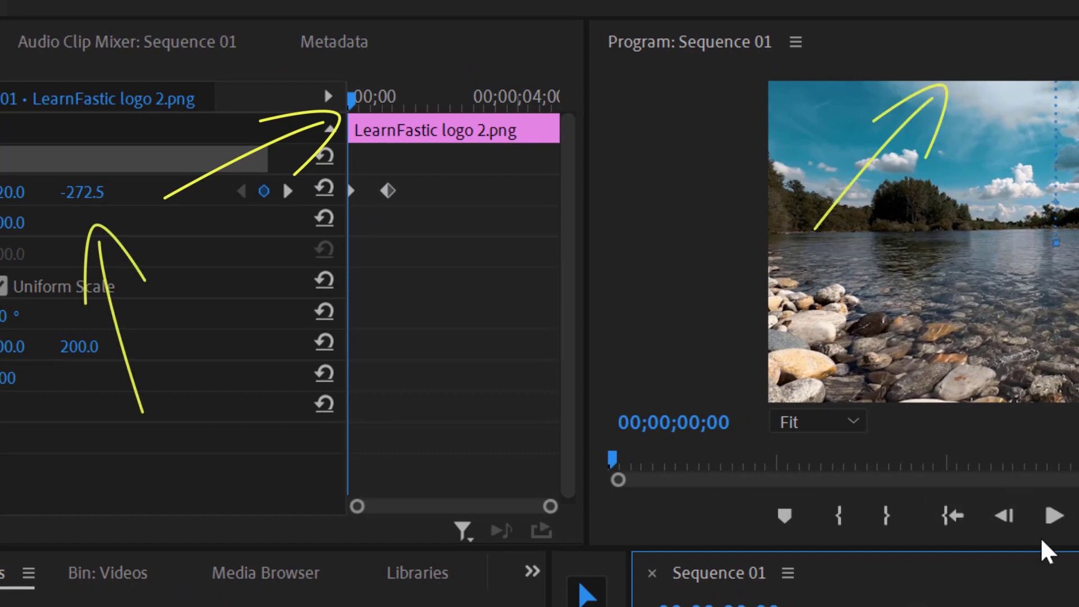
{"action": "left_click", "coordinate": [1054, 516]}
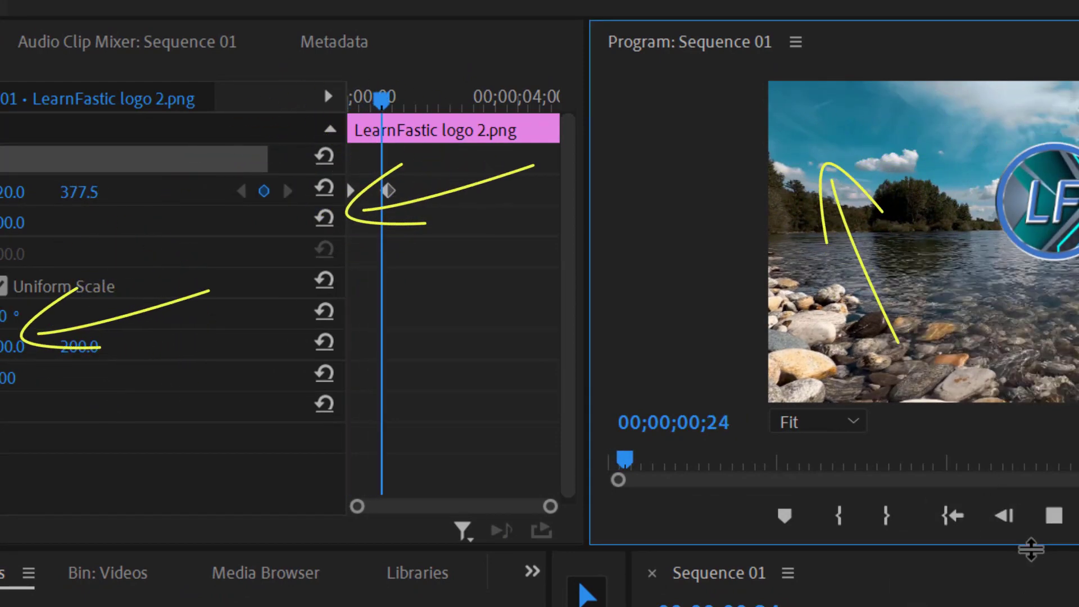
{"action": "key", "text": "space"}
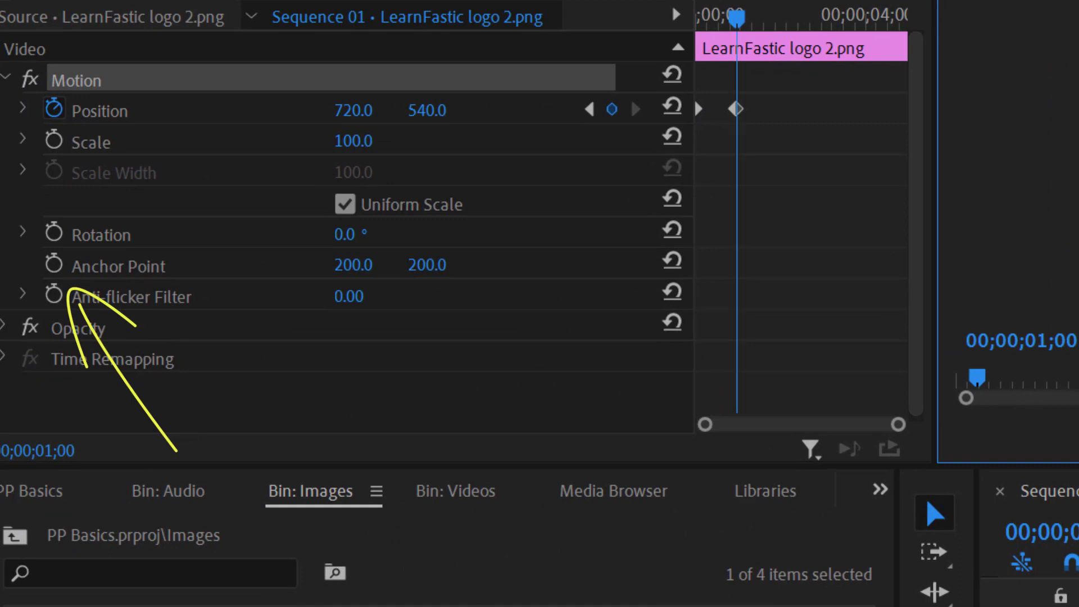
Turn on Anchor Point and Rotation keyframing at 00;00;01;00, and at 00;00;01;29 move the anchor point to the logo's upper-left corner.
{"action": "left_click", "coordinate": [53, 263]}
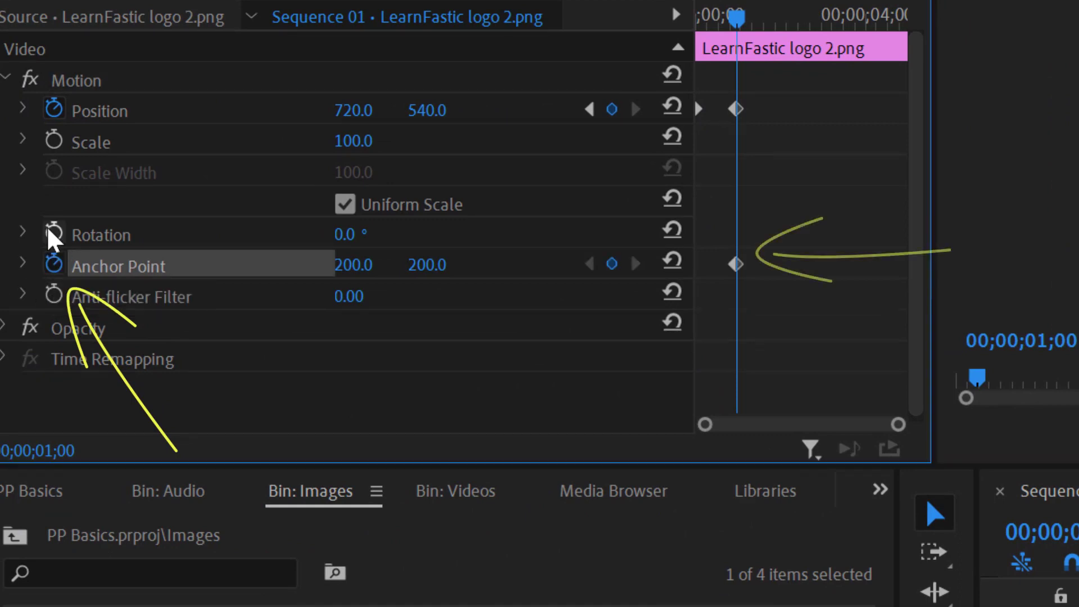
{"action": "left_click", "coordinate": [53, 232]}
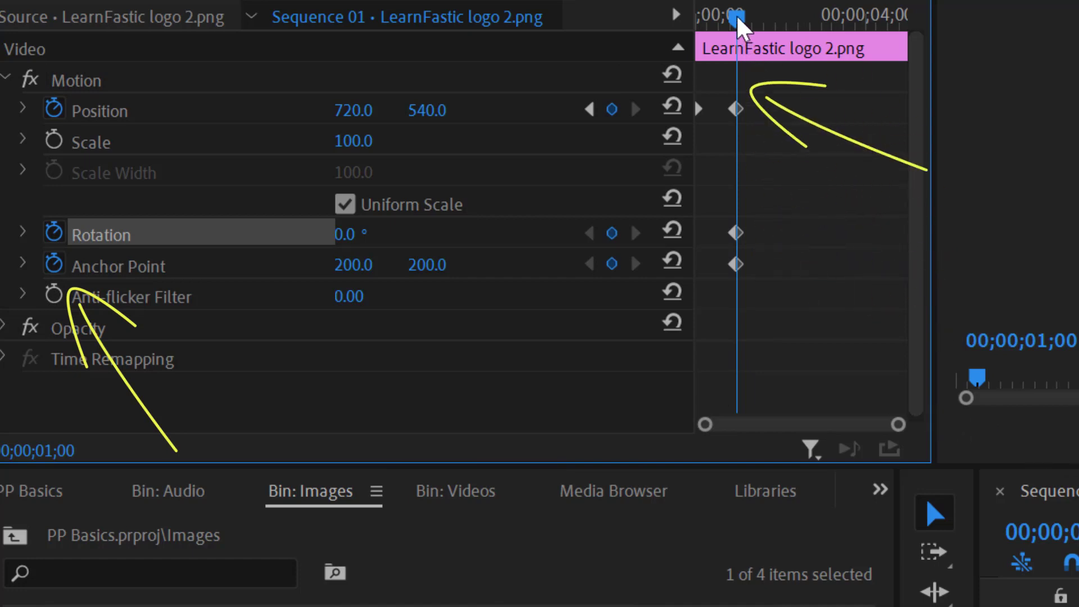
{"action": "left_click_drag", "start_coordinate": [737, 18], "coordinate": [783, 143]}
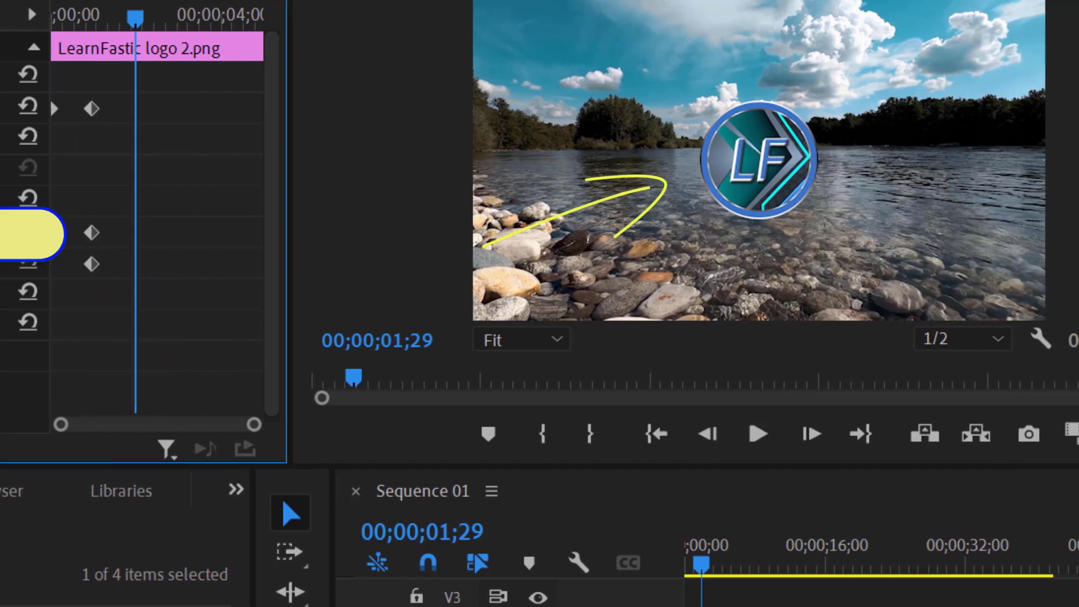
{"action": "double_click", "coordinate": [766, 198]}
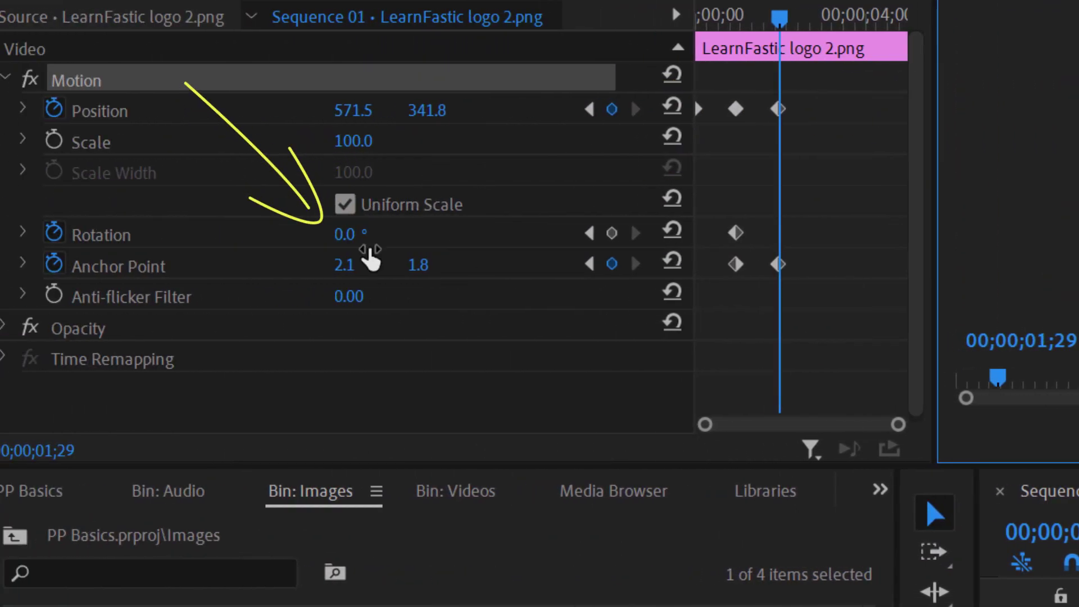
Set the logo's Rotation to 45° at 00;00;01;29 and back to 0° at 00;00;02;20.
{"action": "left_click", "coordinate": [348, 235]}
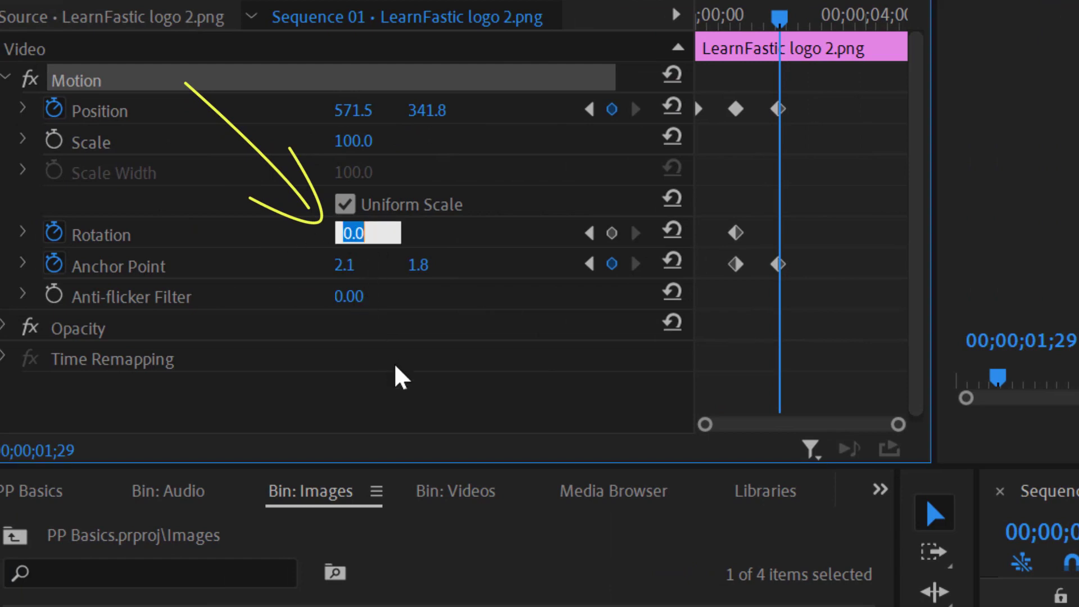
{"action": "type", "text": "45"}
{"action": "key", "text": "Return"}
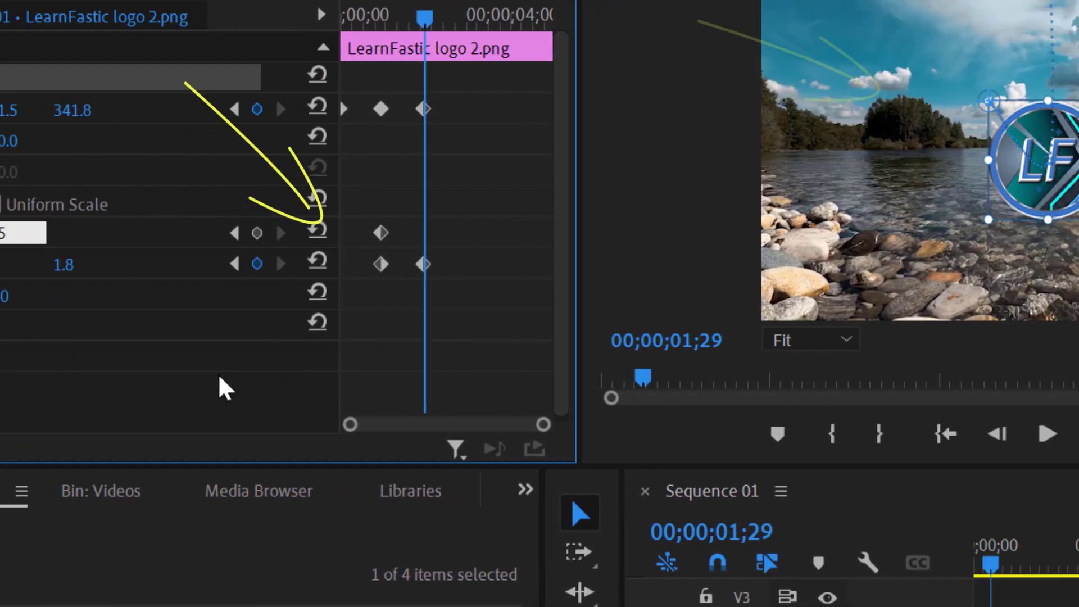
{"action": "mouse_move", "coordinate": [347, 18]}
{"action": "left_mouse_down"}
{"action": "mouse_move", "coordinate": [379, 43]}
{"action": "mouse_move", "coordinate": [382, 99]}
{"action": "left_mouse_up"}
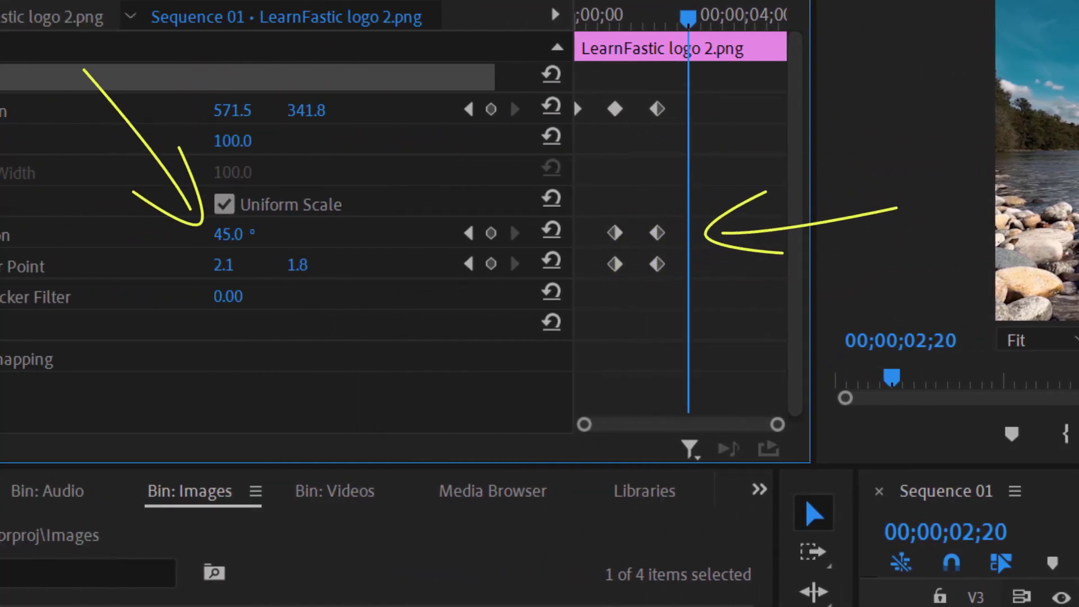
{"action": "left_click", "coordinate": [230, 234]}
{"action": "type", "text": "0"}
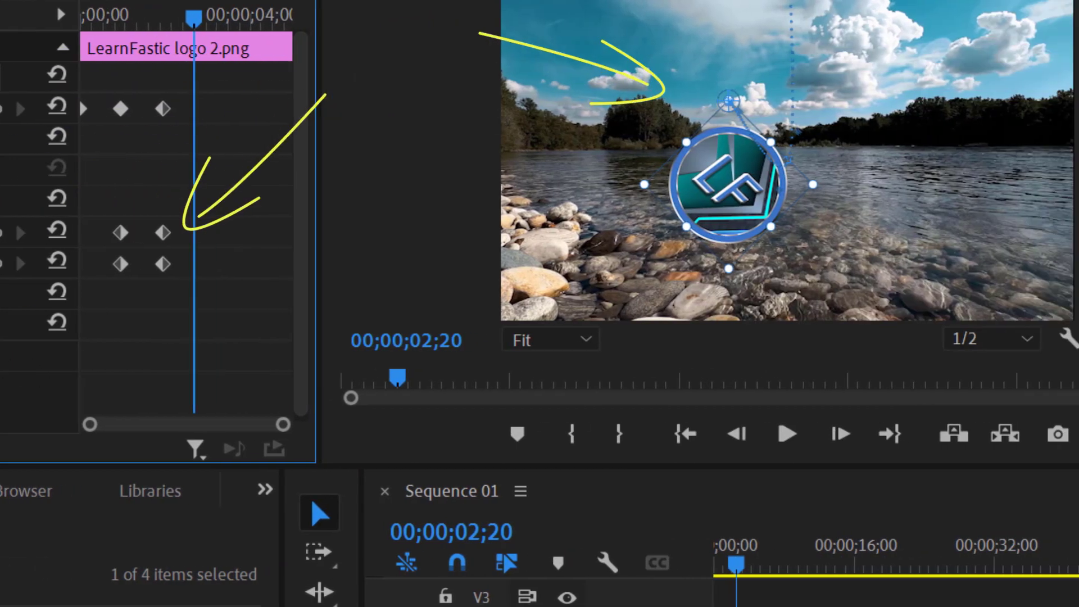
{"action": "key", "text": "Return"}
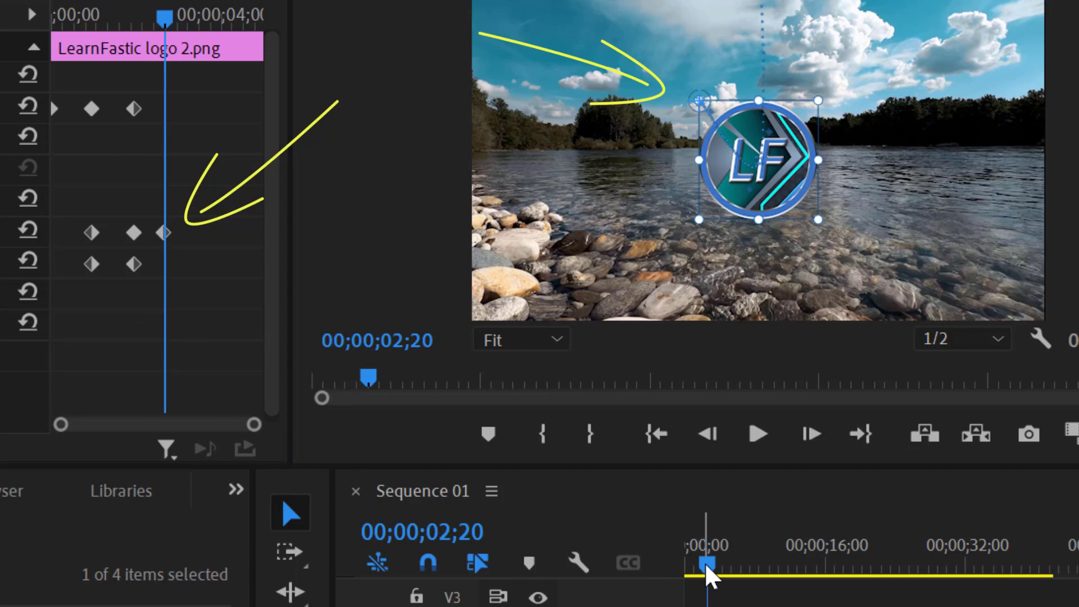
Play the sequence from the start to preview the logo's drop and swing.
{"action": "left_click_drag", "start_coordinate": [707, 576], "coordinate": [600, 576]}
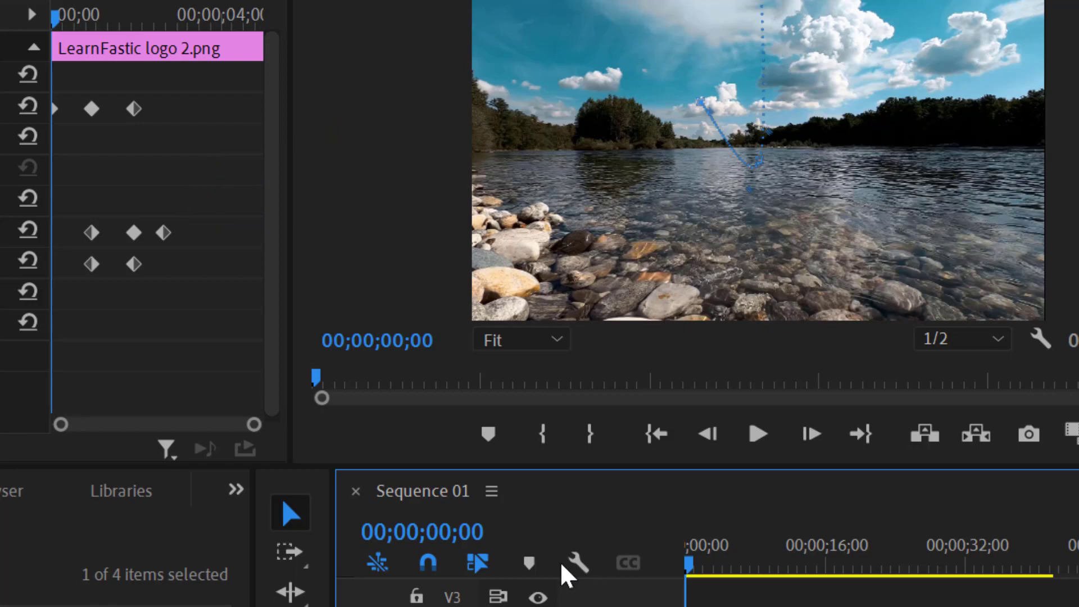
{"action": "key", "text": "space"}
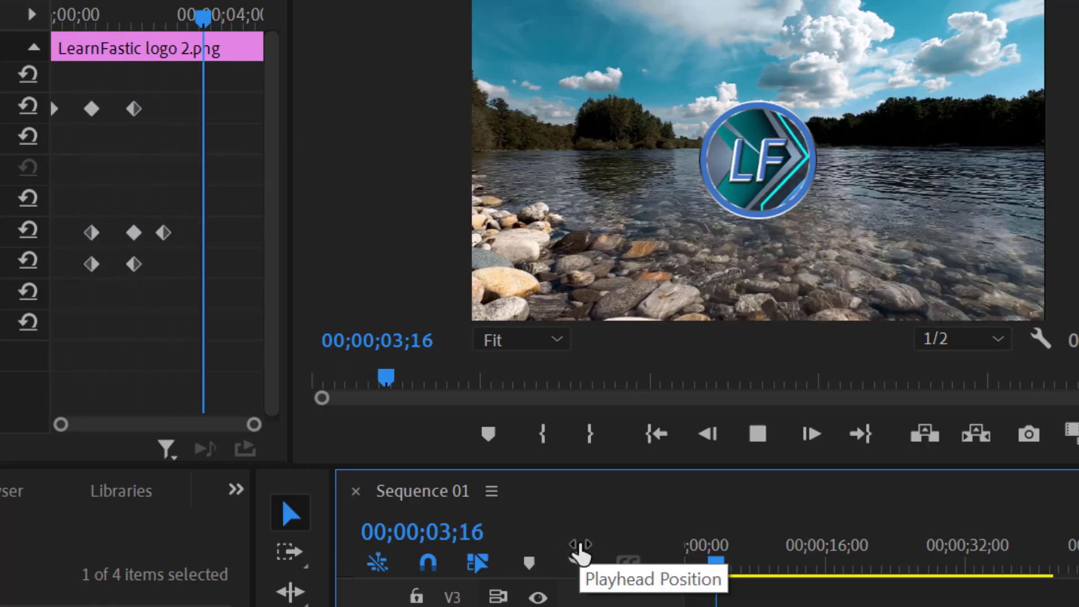
{"action": "key", "text": "space"}
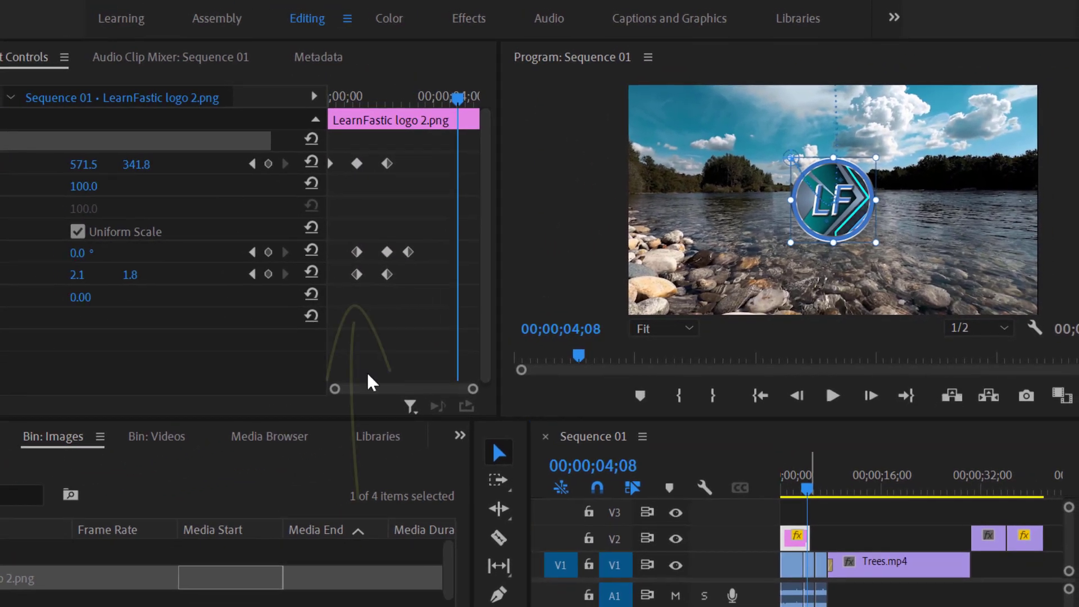
Move the Position, Rotation and Anchor Point keyframes at 1 second earlier to about 0.5 seconds and preview the motion.
{"action": "left_click", "coordinate": [356, 163]}
{"action": "left_click", "coordinate": [356, 252], "text": "ctrl"}
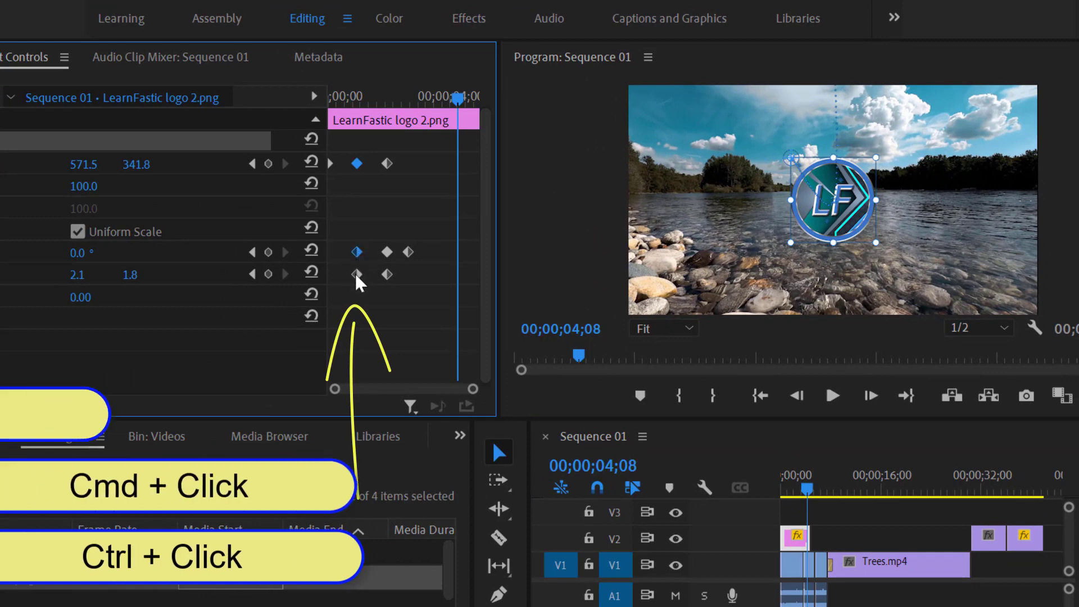
{"action": "left_click_drag", "start_coordinate": [356, 275], "coordinate": [343, 275]}
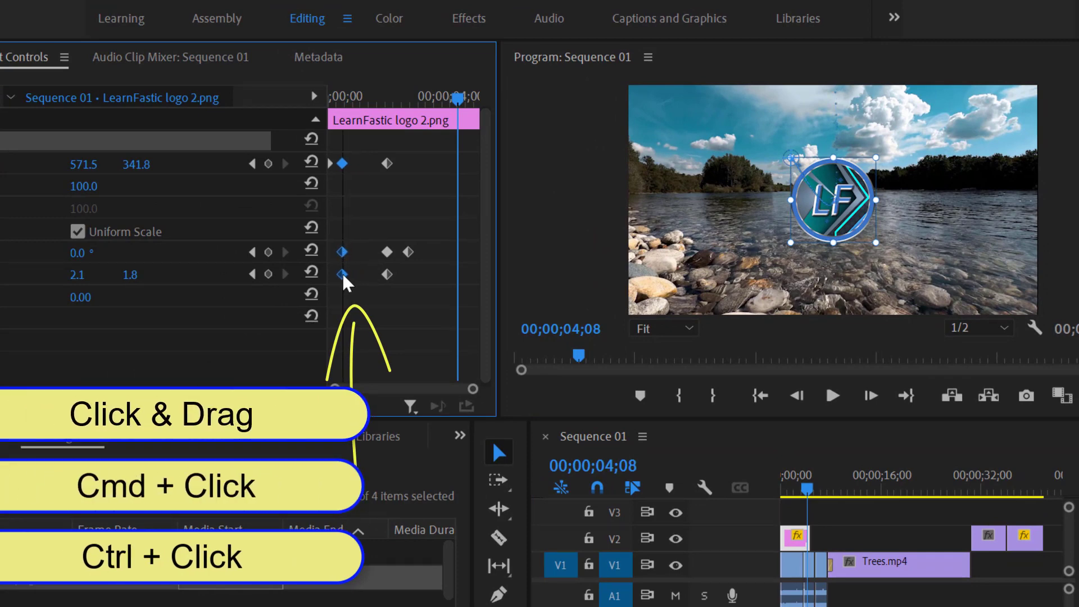
{"action": "left_click_drag", "start_coordinate": [808, 487], "coordinate": [766, 494]}
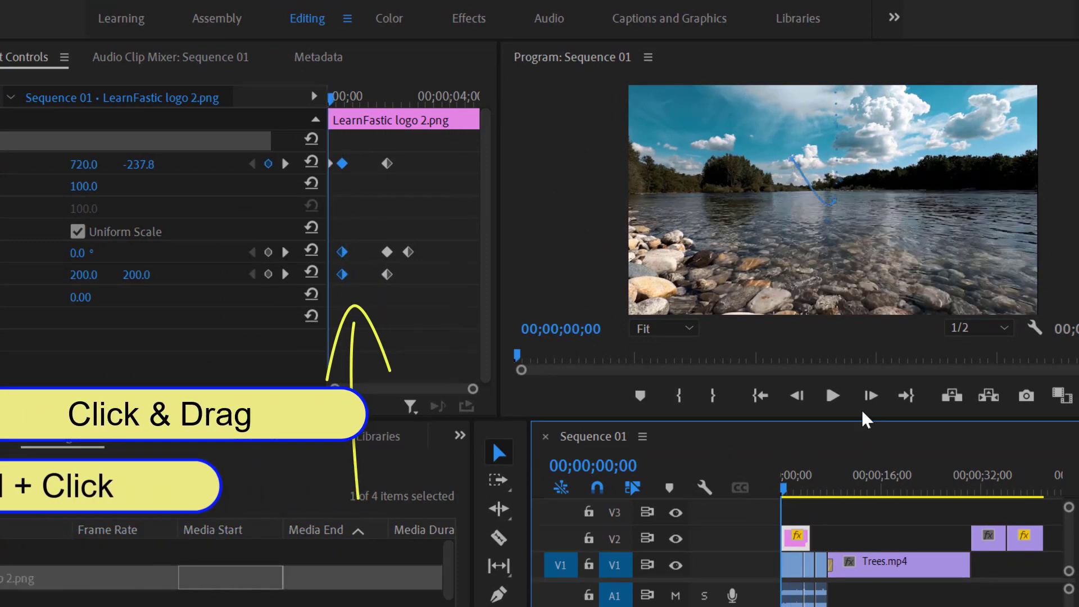
{"action": "left_click", "coordinate": [832, 393]}
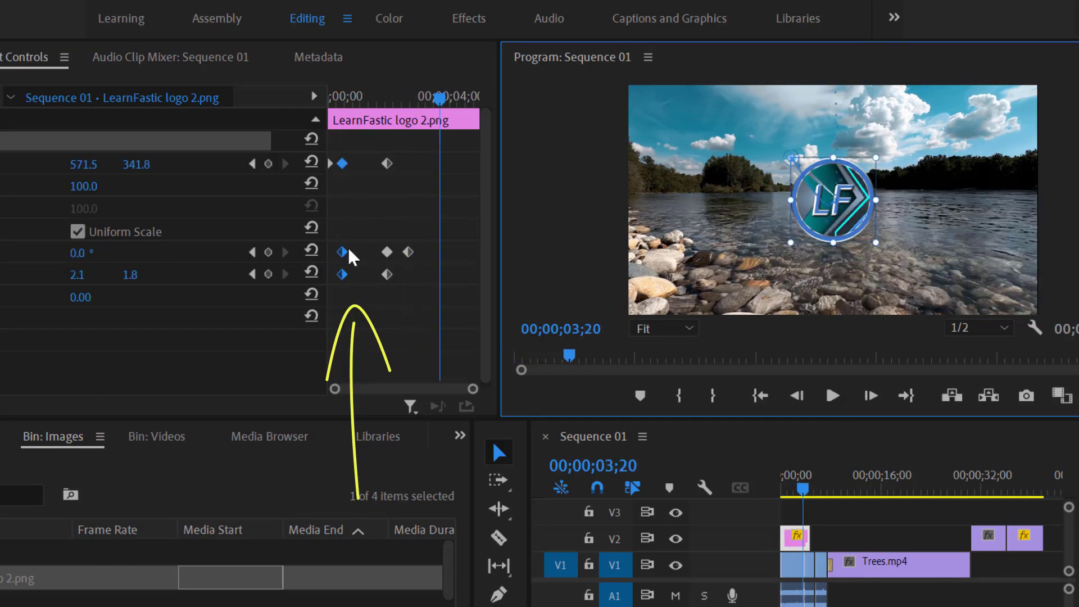
Move the three selected keyframes later to about 1.5 seconds and play the animation from the start.
{"action": "left_click_drag", "start_coordinate": [346, 254], "coordinate": [376, 265]}
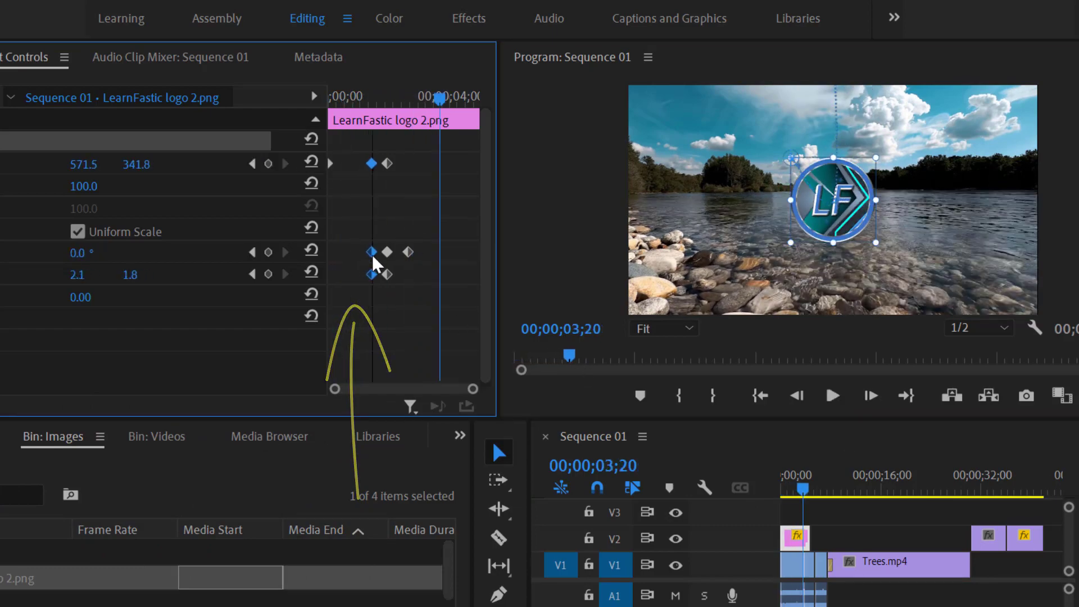
{"action": "left_click_drag", "start_coordinate": [803, 489], "coordinate": [761, 493]}
{"action": "left_click", "coordinate": [833, 396]}
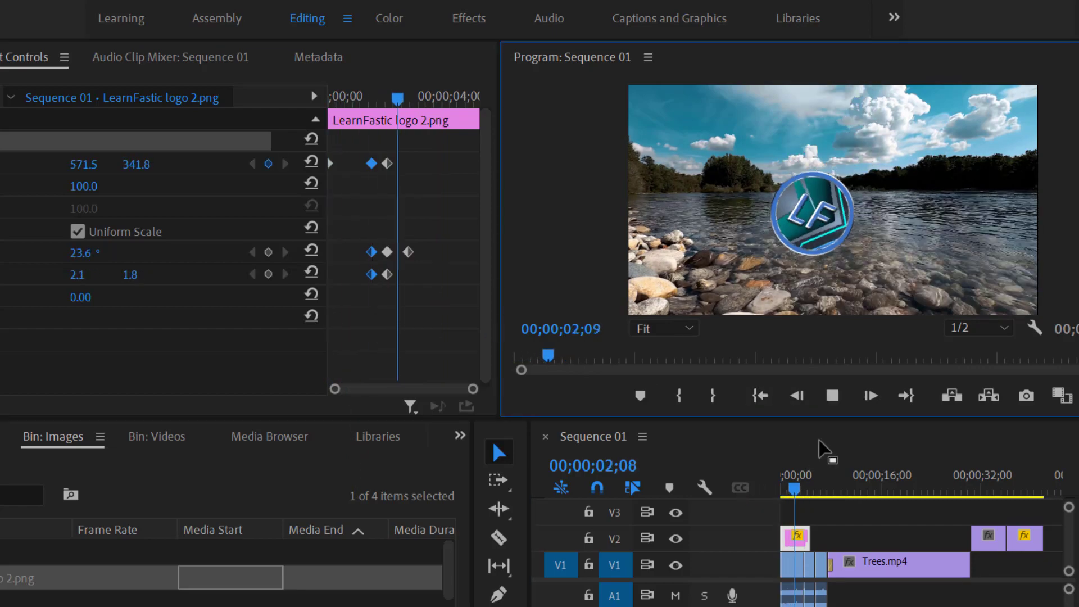
{"action": "key", "text": "space"}
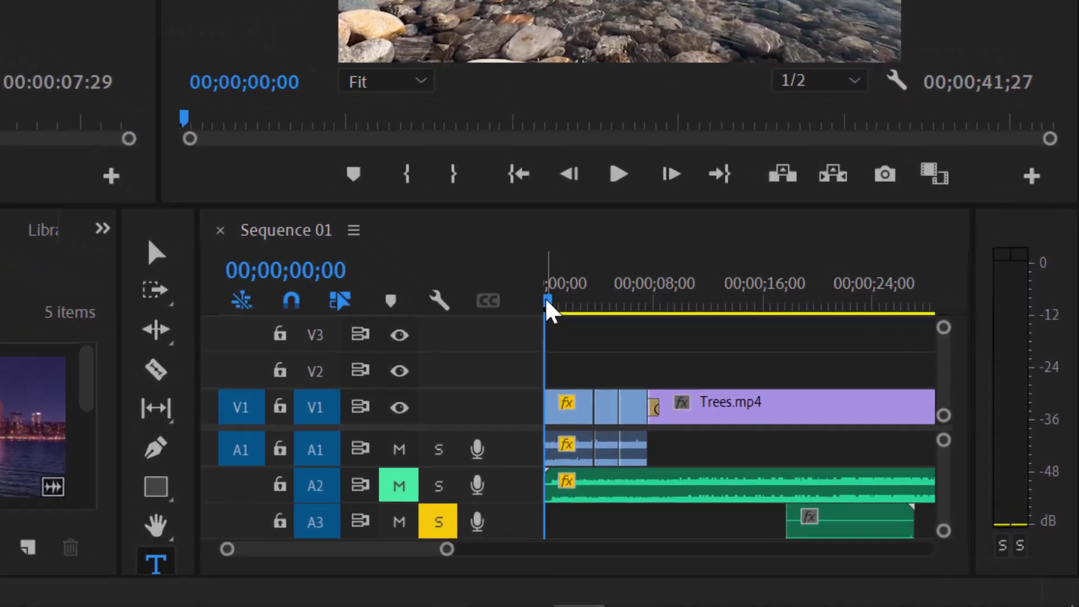
Add the text "Blue Sky" in the sky of the program frame at 00;00;00;19 and return to the Selection tool.
{"action": "left_click", "coordinate": [775, 434]}
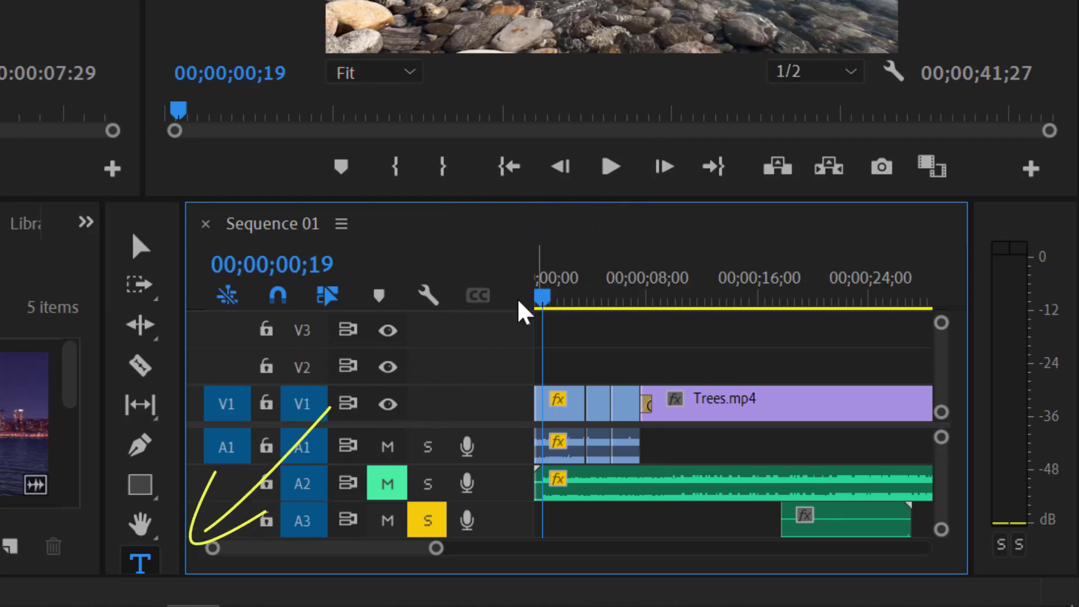
{"action": "left_click", "coordinate": [141, 565]}
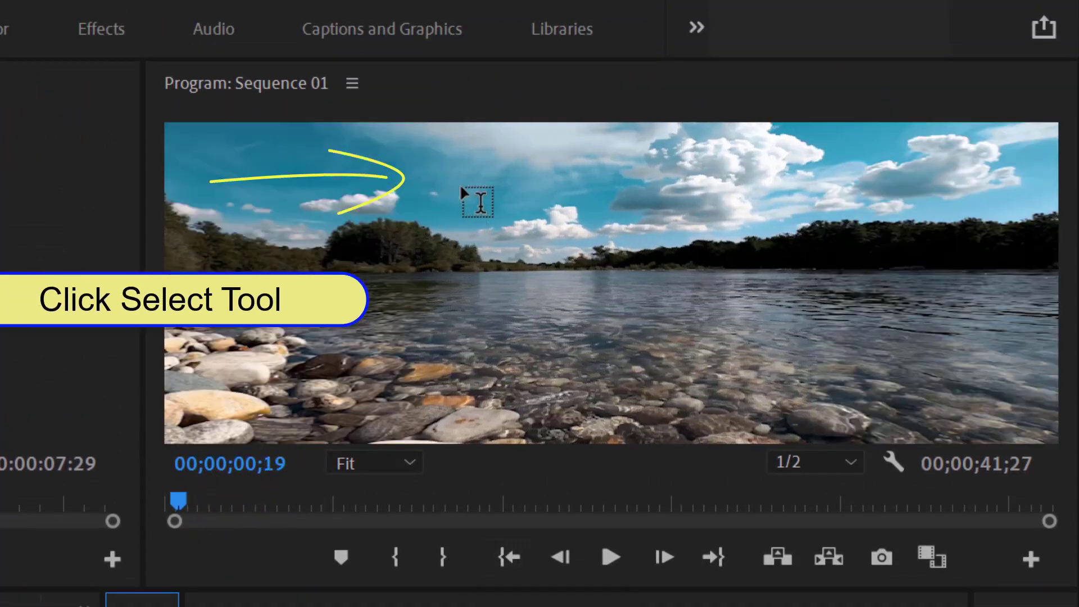
{"action": "left_click", "coordinate": [469, 171]}
{"action": "type", "text": "Blue Sky"}
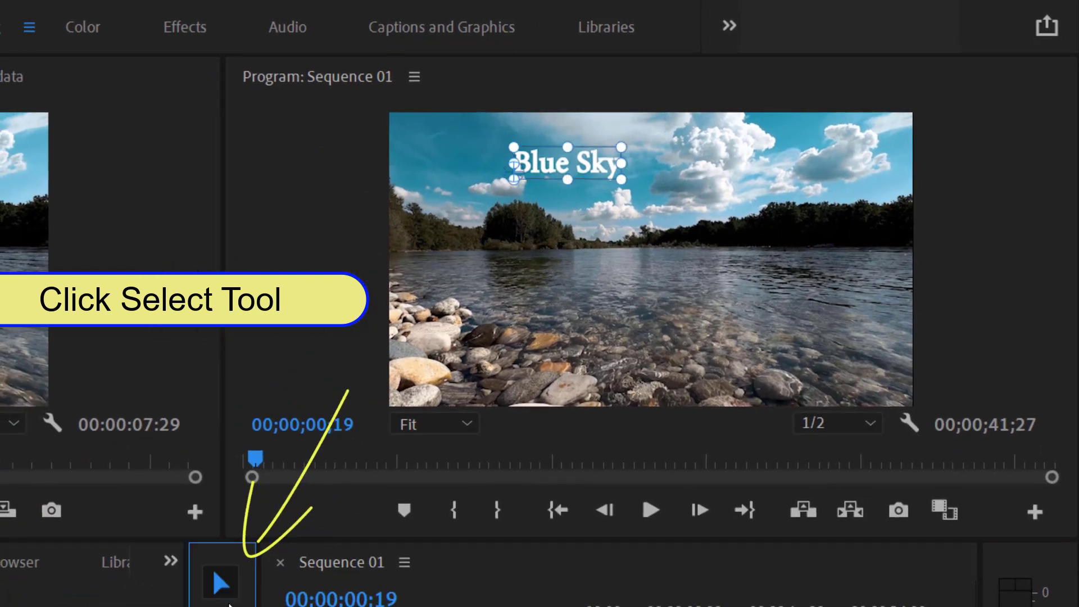
{"action": "left_click", "coordinate": [197, 598]}
Center-align the Blue Sky text, enlarge it to font size 175 and scale 158 across the sky, and set its tracking to 124.
{"action": "left_click", "coordinate": [274, 84]}
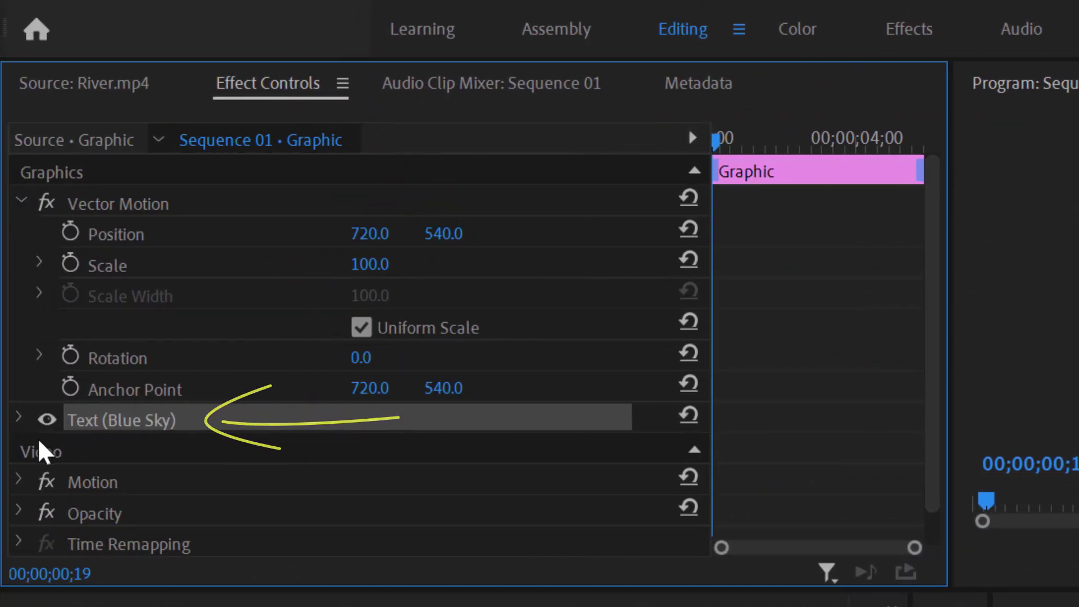
{"action": "left_click", "coordinate": [19, 417]}
{"action": "scroll", "coordinate": [767, 388], "scroll_direction": "down", "scroll_amount": 3}
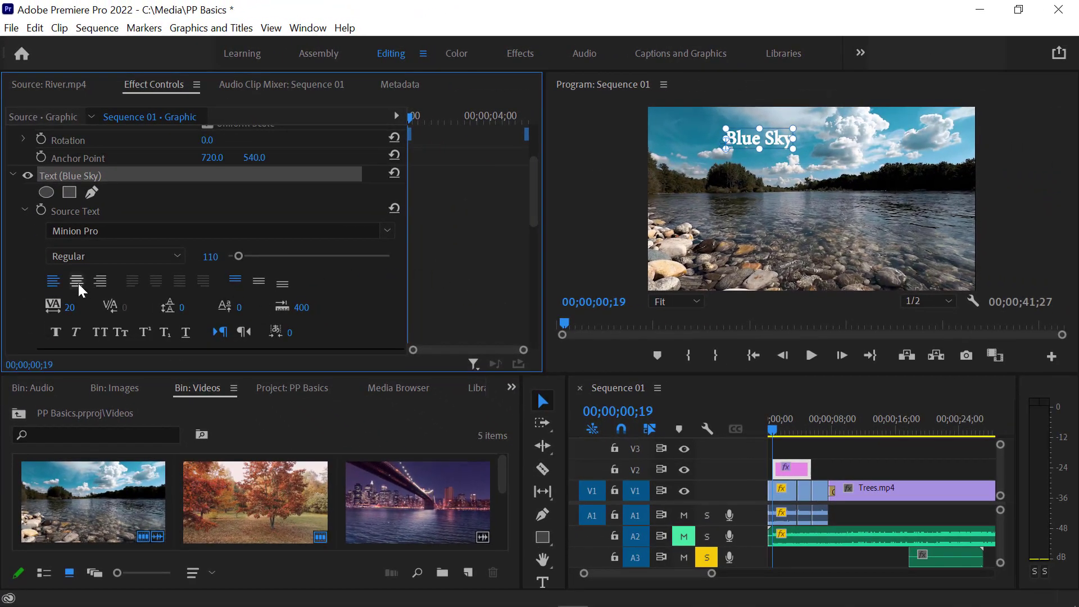
{"action": "left_click", "coordinate": [78, 283]}
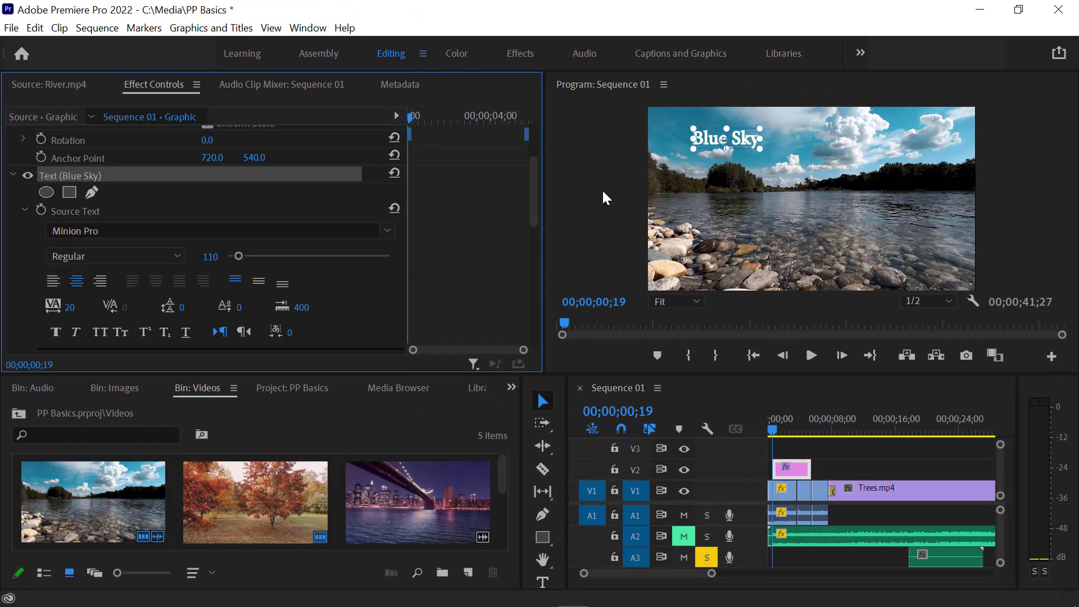
{"action": "left_click_drag", "start_coordinate": [776, 152], "coordinate": [837, 145]}
{"action": "left_click_drag", "start_coordinate": [78, 307], "coordinate": [151, 320]}
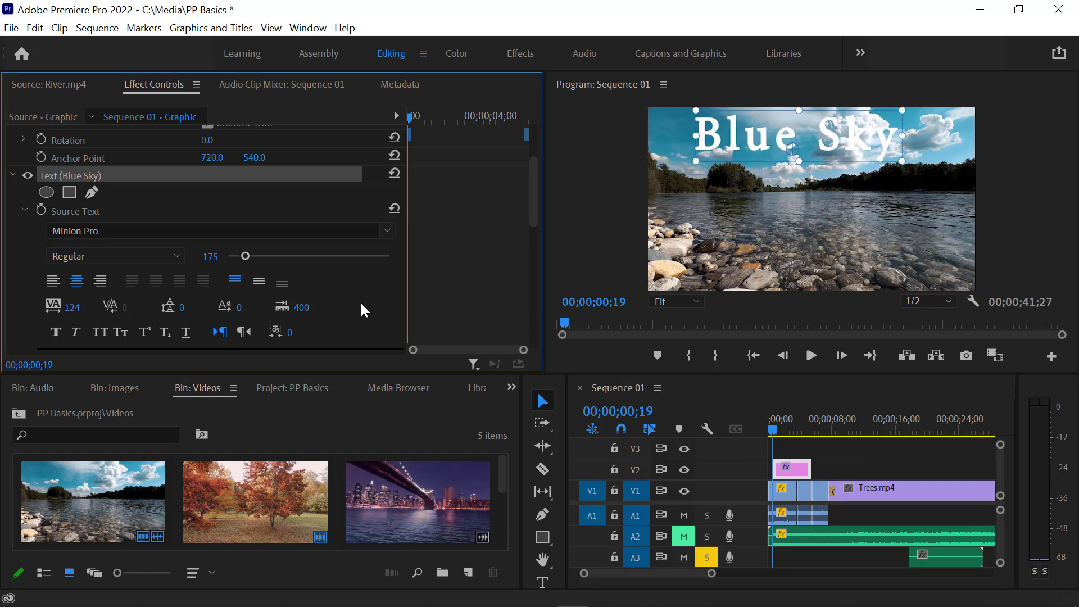
Set the Blue Sky text's fill color to red F70909.
{"action": "scroll", "coordinate": [361, 308], "scroll_direction": "down", "scroll_amount": 5}
{"action": "left_click", "coordinate": [85, 258]}
{"action": "left_click", "coordinate": [542, 419]}
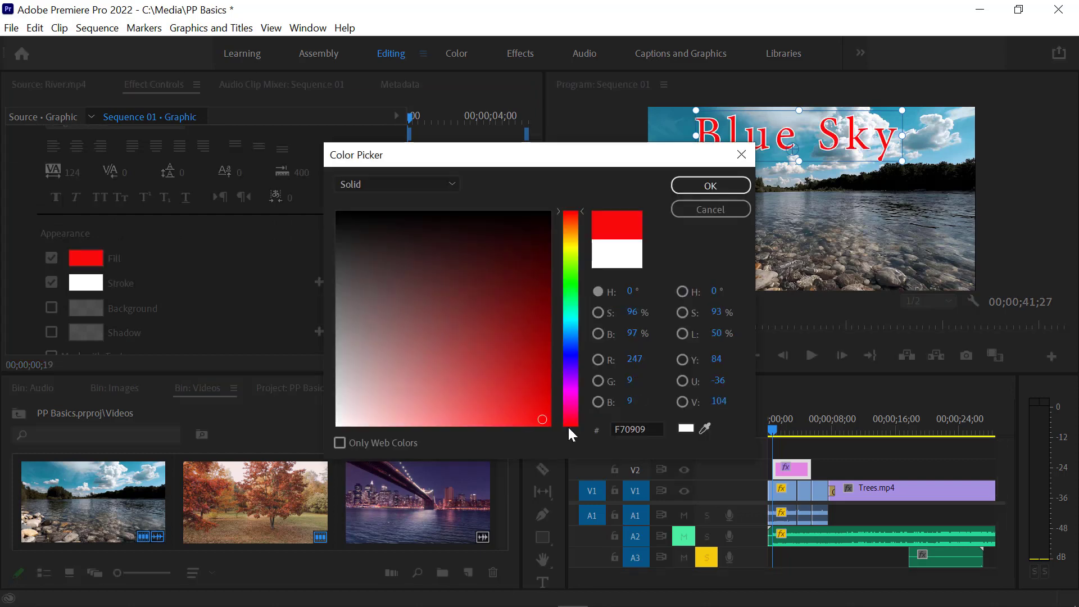
{"action": "left_click", "coordinate": [711, 187]}
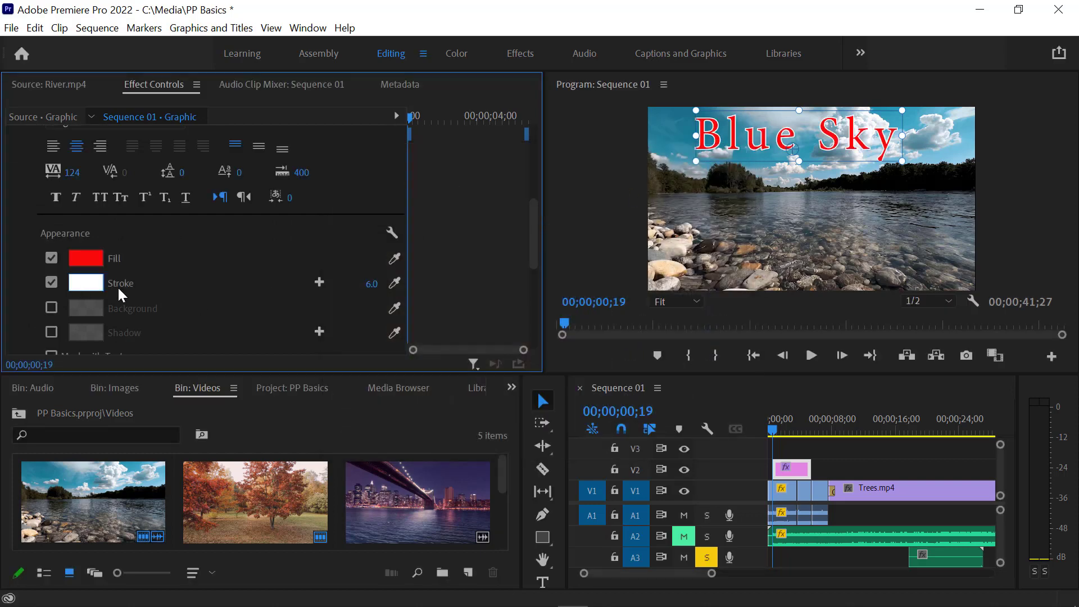
Review the text's remaining properties, switch to the Effects workspace and show the Blue Sky layer's edit settings in Essential Graphics.
{"action": "scroll", "coordinate": [217, 276], "scroll_direction": "down", "scroll_amount": 5}
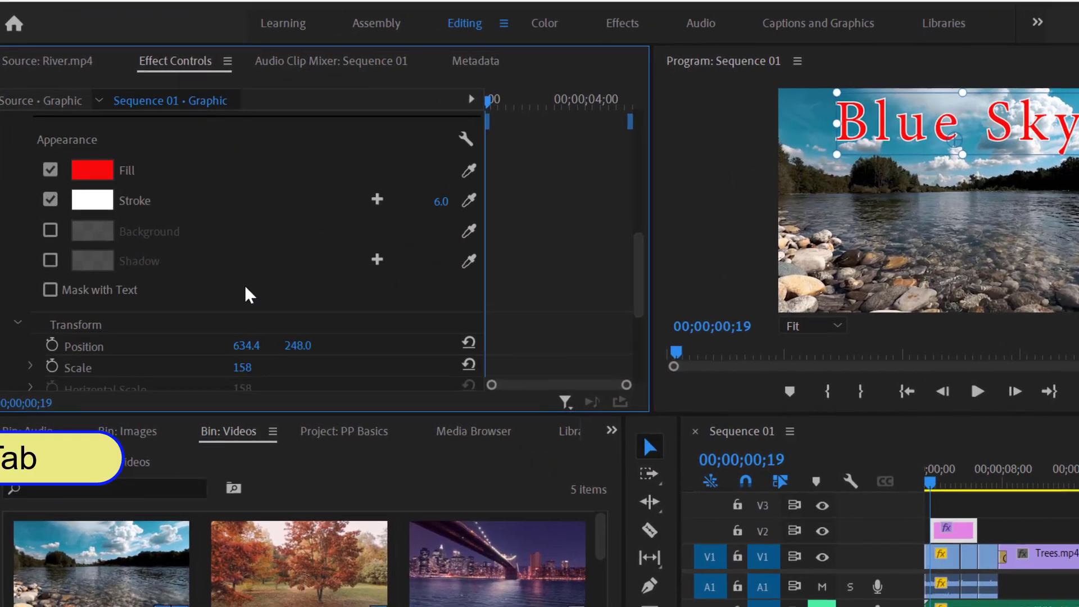
{"action": "scroll", "coordinate": [256, 288], "scroll_direction": "up", "scroll_amount": 7}
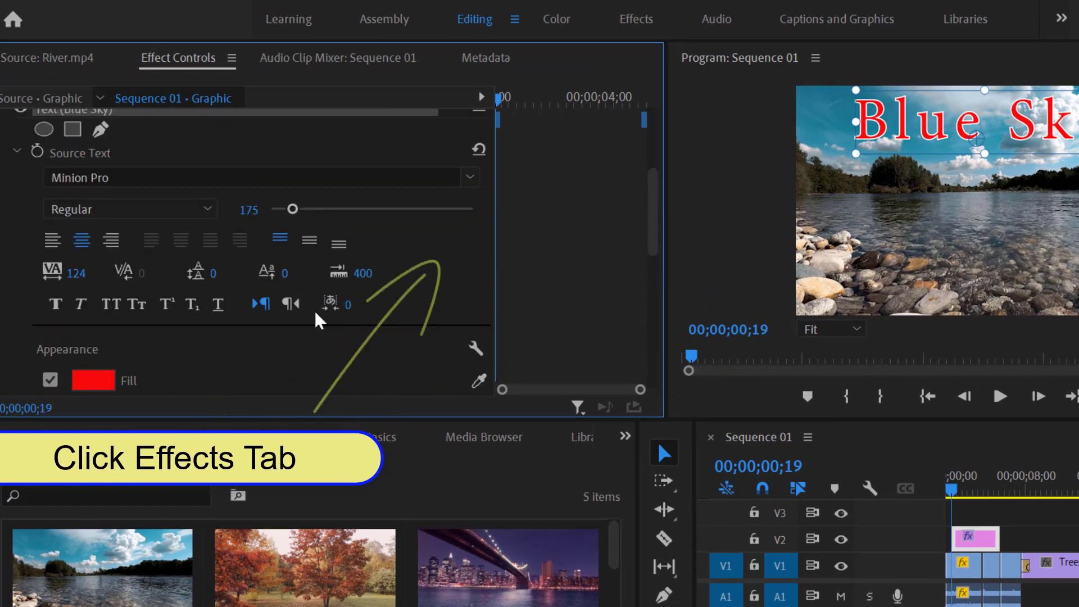
{"action": "scroll", "coordinate": [318, 320], "scroll_direction": "up", "scroll_amount": 4}
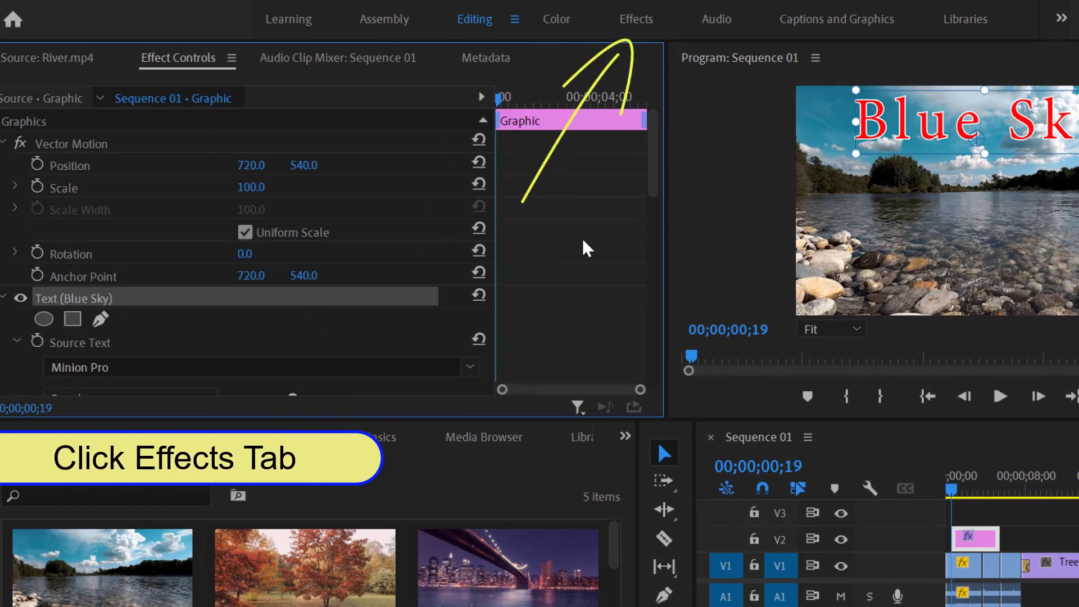
{"action": "left_click", "coordinate": [636, 19]}
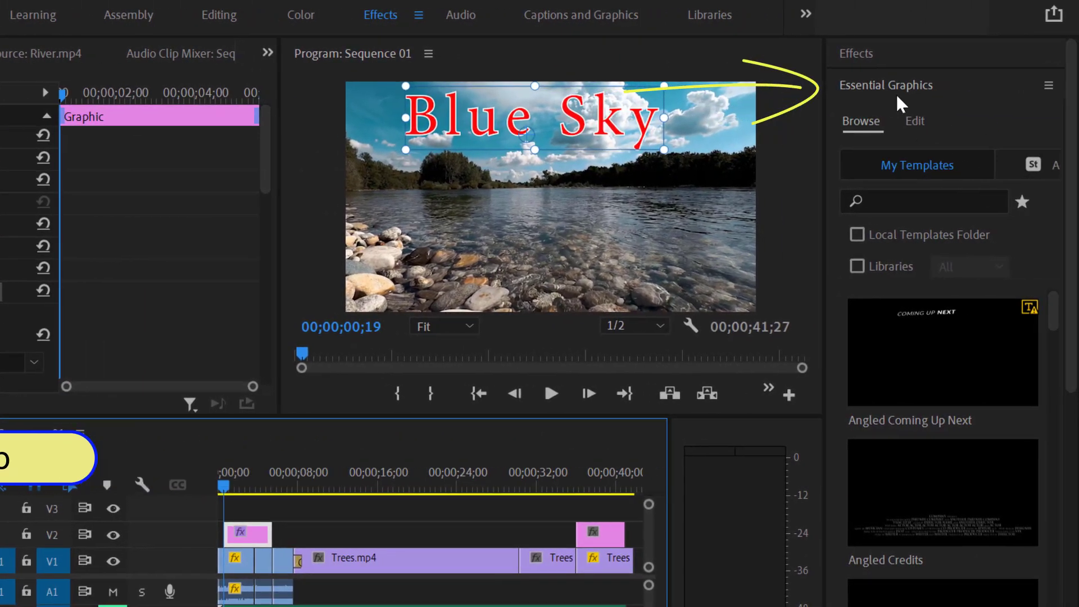
{"action": "left_click", "coordinate": [915, 121]}
{"action": "scroll", "coordinate": [921, 461], "scroll_direction": "down", "scroll_amount": 2}
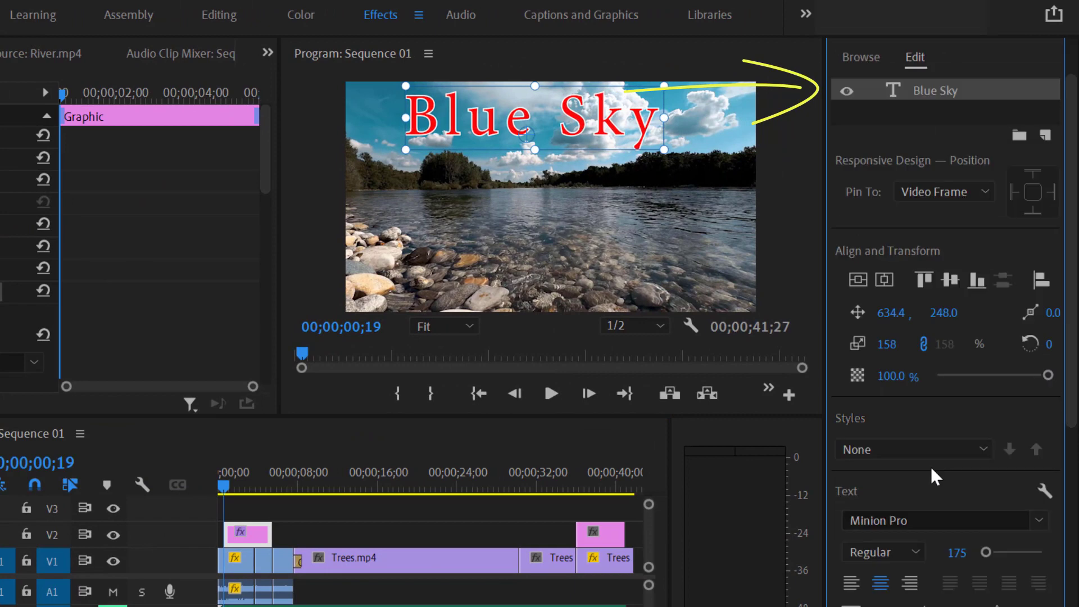
Center the Blue Sky text horizontally in the frame, try centering it vertically as well and undo the vertical centering.
{"action": "left_click", "coordinate": [885, 281]}
{"action": "left_click", "coordinate": [860, 280]}
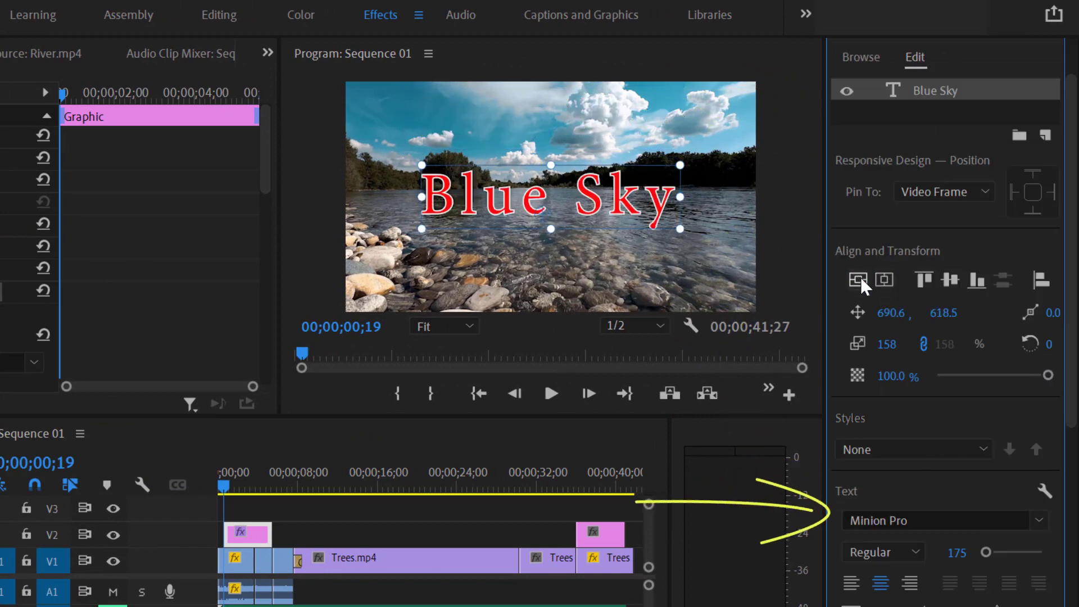
{"action": "key", "text": "ctrl+z"}
Set the Blue Sky text's font to Milano LET and its fill color to bright green.
{"action": "scroll", "coordinate": [978, 416], "scroll_direction": "down", "scroll_amount": 2}
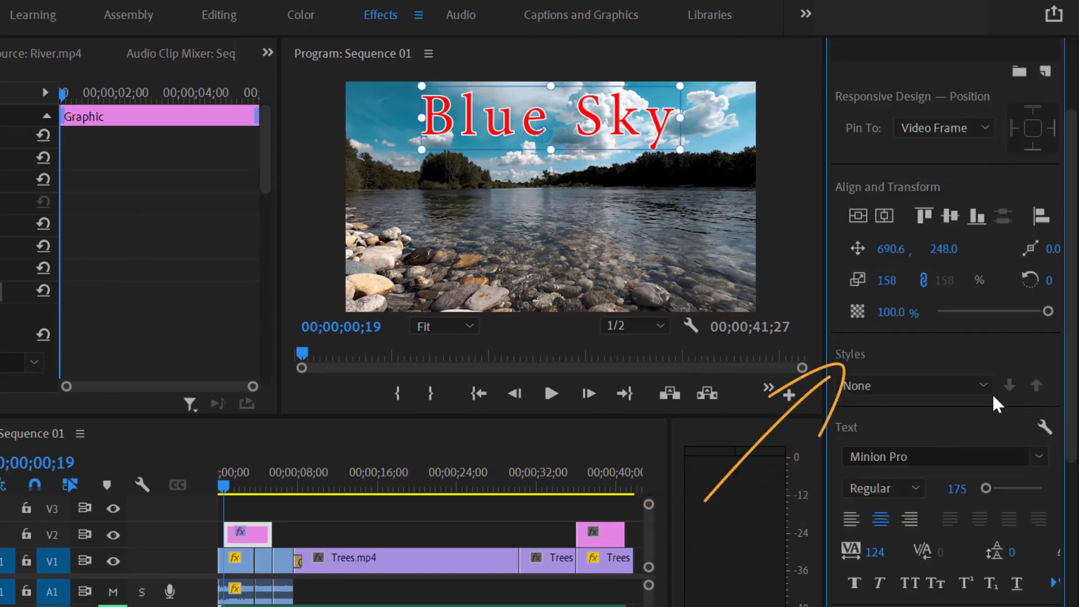
{"action": "left_click", "coordinate": [1038, 456]}
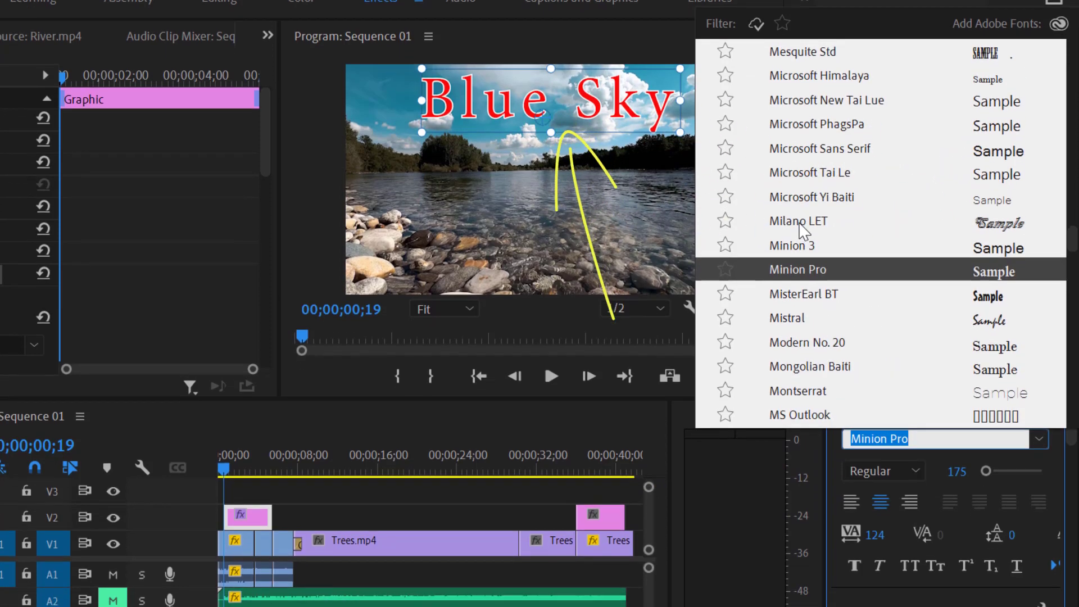
{"action": "left_click", "coordinate": [799, 241]}
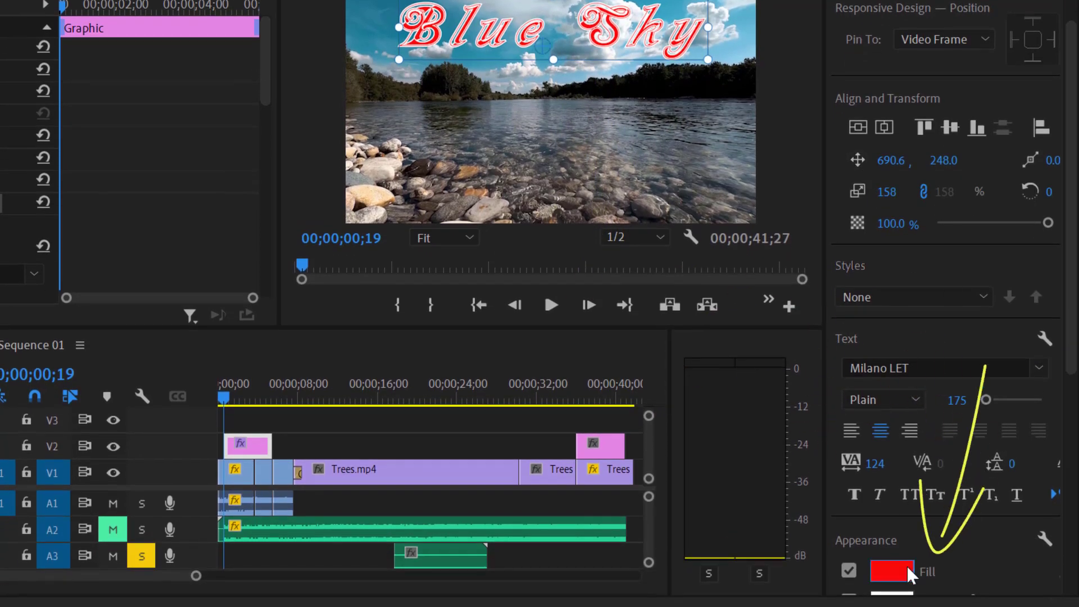
{"action": "left_click", "coordinate": [892, 572]}
{"action": "left_click", "coordinate": [442, 226]}
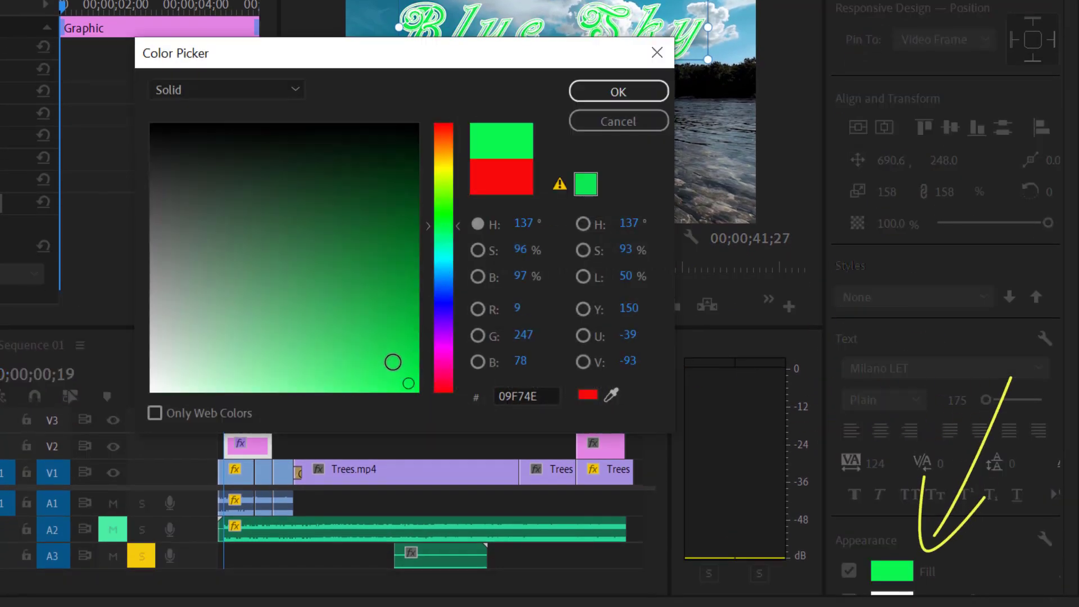
{"action": "left_click", "coordinate": [618, 91]}
Set the Blue Sky text's stroke color to blue 162DE5.
{"action": "scroll", "coordinate": [939, 506], "scroll_direction": "down", "scroll_amount": 2}
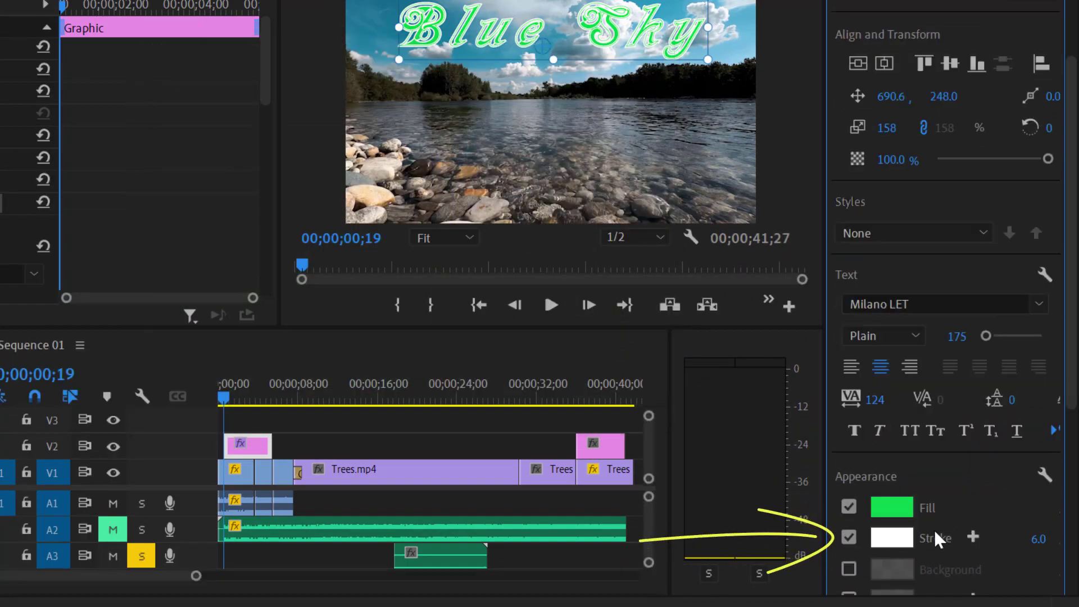
{"action": "left_click", "coordinate": [892, 538]}
{"action": "left_click", "coordinate": [444, 289]}
{"action": "left_click", "coordinate": [392, 353]}
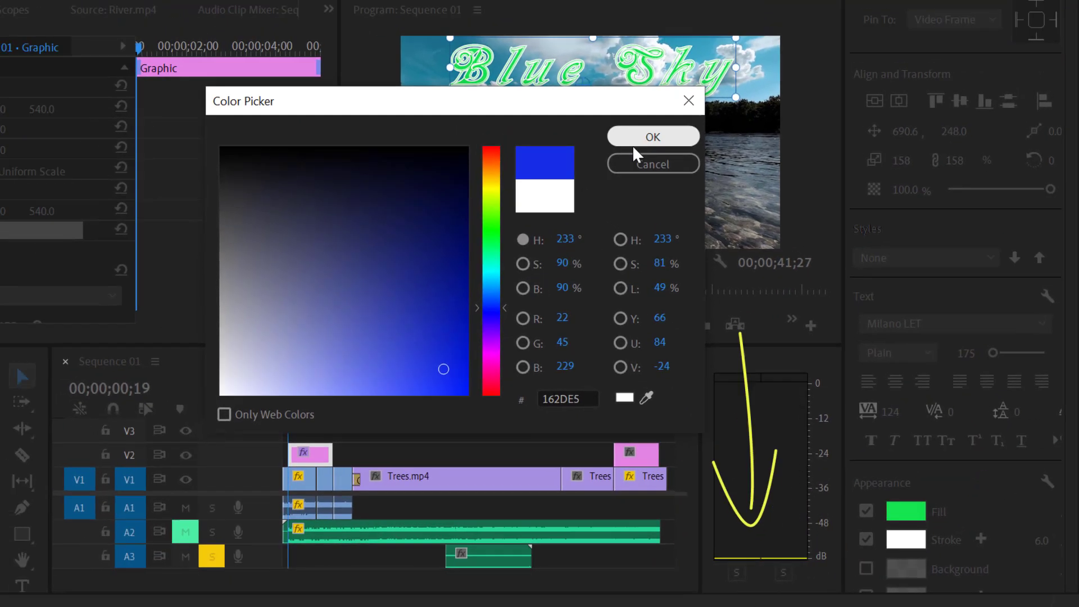
{"action": "left_click", "coordinate": [619, 102]}
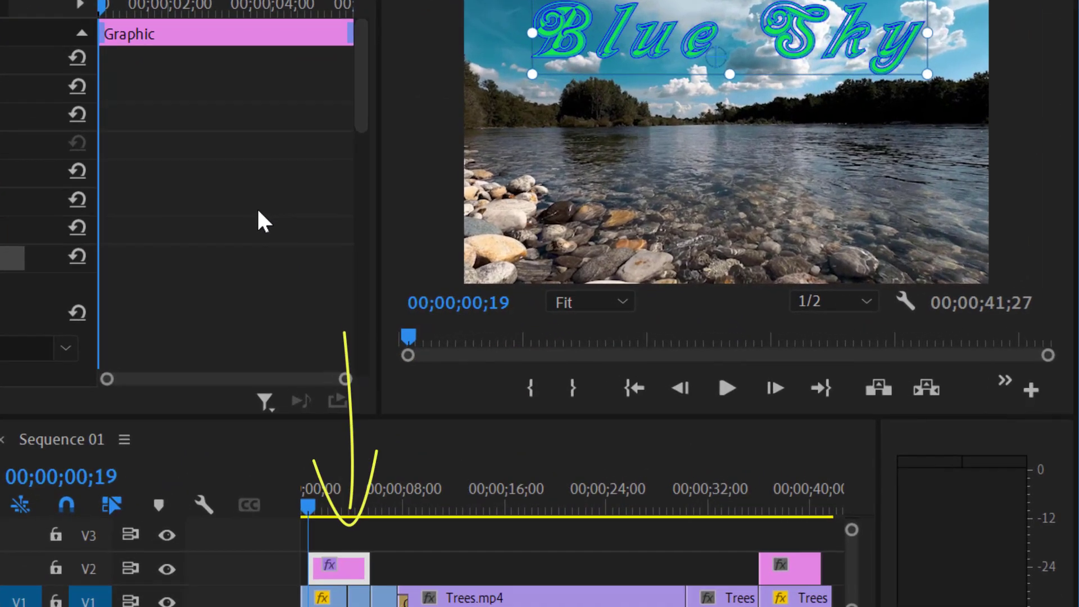
Try adjusting the duration of the Blue Sky graphic clip on V2 by trimming its end.
{"action": "left_click", "coordinate": [364, 569]}
{"action": "mouse_move", "coordinate": [369, 569]}
{"action": "left_mouse_down"}
{"action": "mouse_move", "coordinate": [501, 569]}
{"action": "mouse_move", "coordinate": [360, 569]}
{"action": "left_mouse_up"}
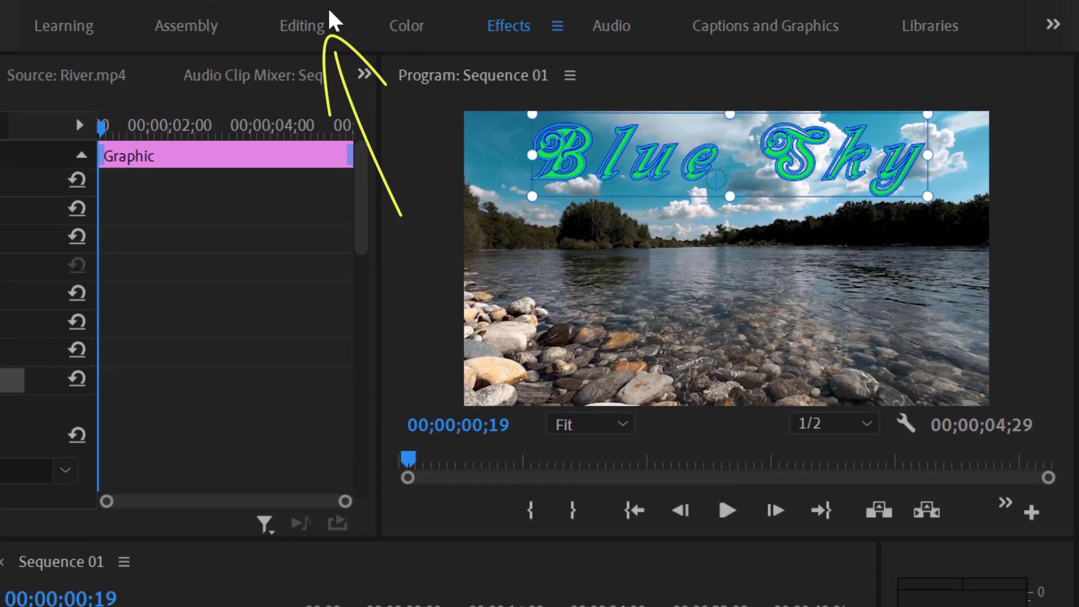
Return to the Editing workspace and apply Cross Dissolve to the start and end of the Blue Sky graphic clip on V2.
{"action": "left_click", "coordinate": [308, 25]}
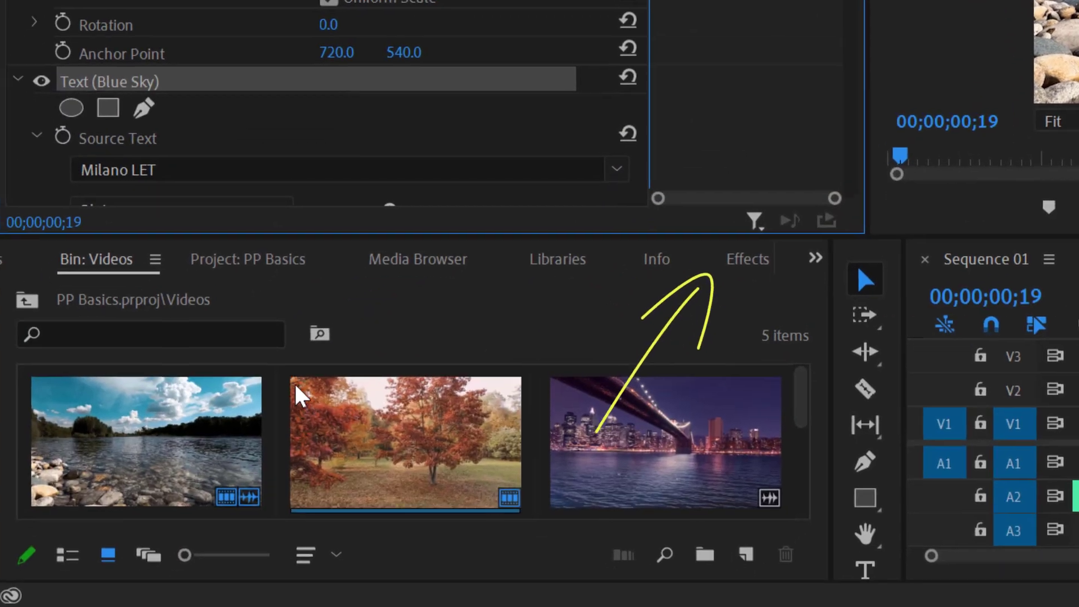
{"action": "left_click", "coordinate": [747, 259]}
{"action": "scroll", "coordinate": [291, 475], "scroll_direction": "down", "scroll_amount": 2}
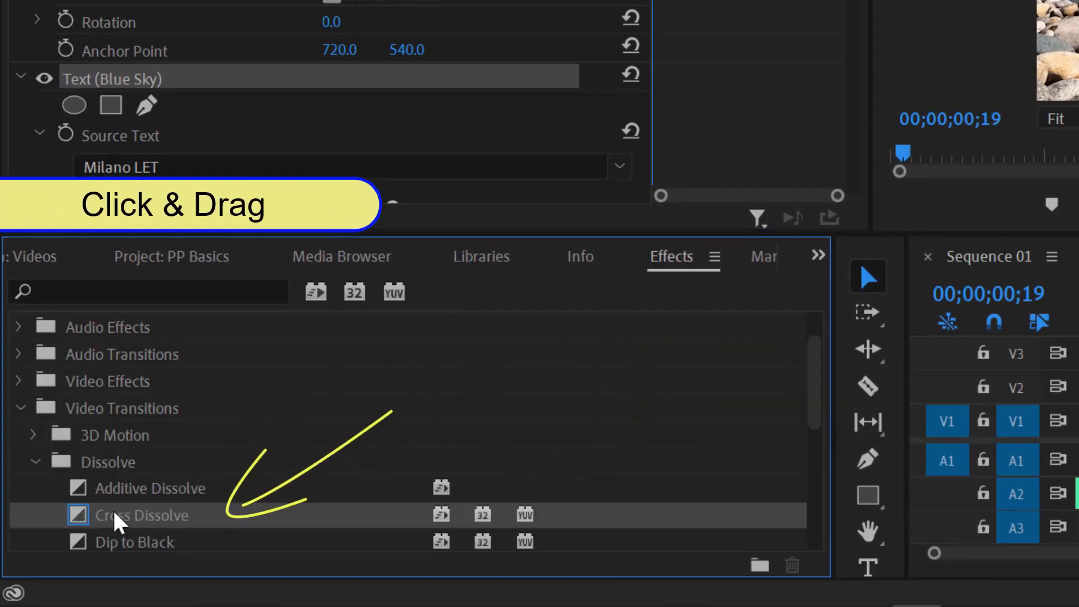
{"action": "left_click_drag", "start_coordinate": [117, 523], "coordinate": [1078, 398]}
{"action": "left_click_drag", "start_coordinate": [579, 396], "coordinate": [593, 388]}
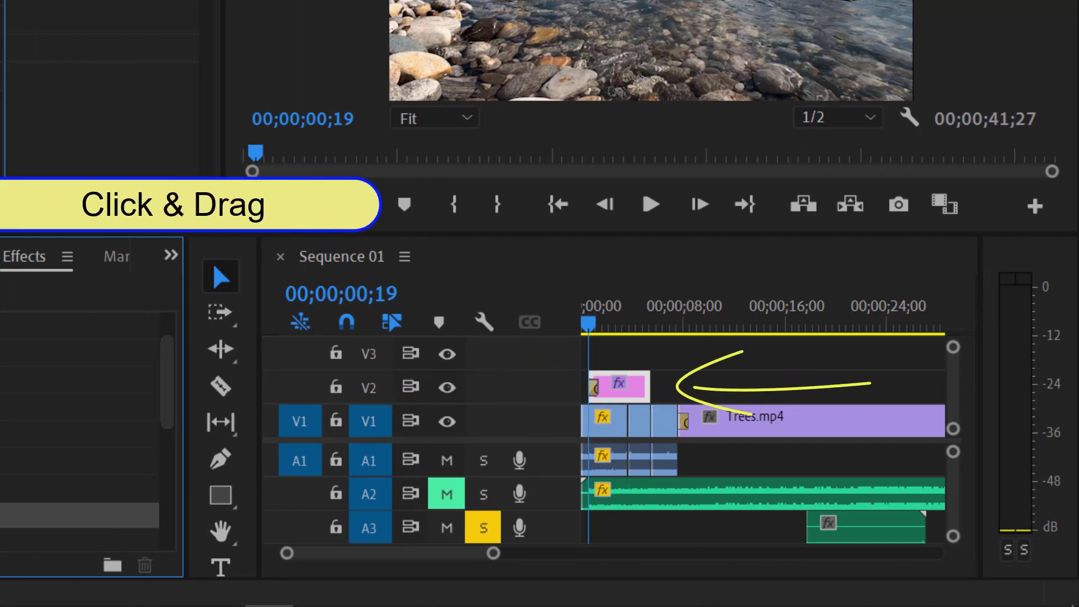
{"action": "left_click_drag", "start_coordinate": [638, 385], "coordinate": [639, 388]}
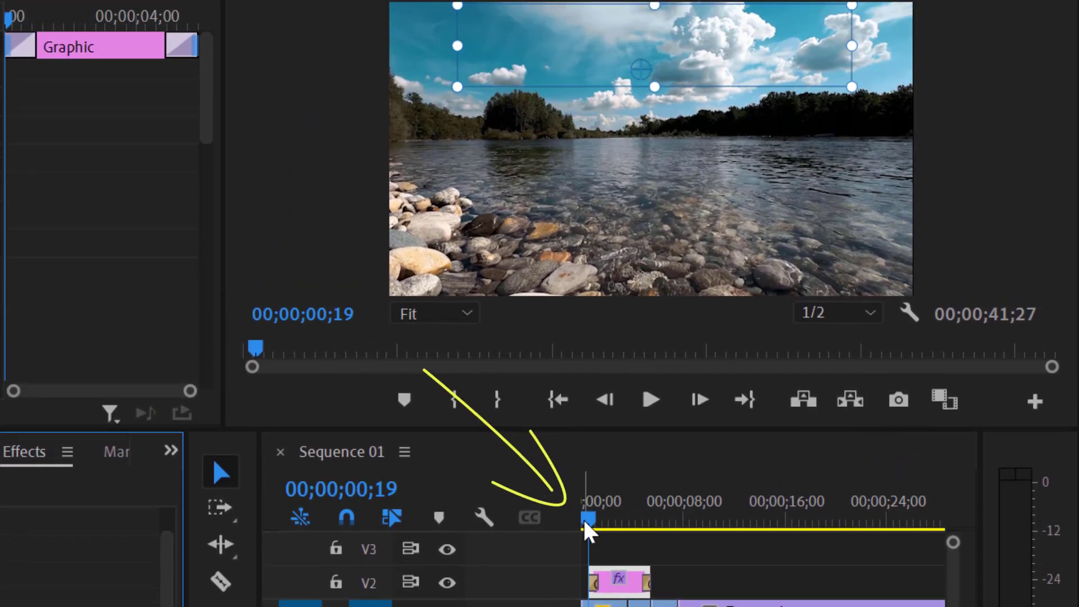
Play the sequence from the start to preview the Blue Sky title fading in and out.
{"action": "left_click_drag", "start_coordinate": [588, 531], "coordinate": [562, 535]}
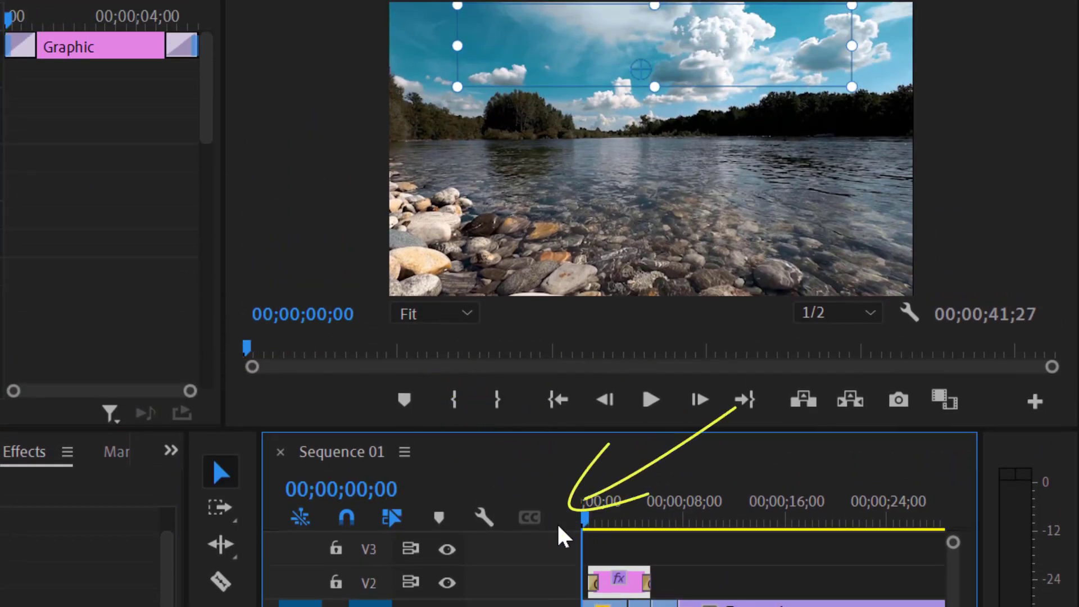
{"action": "key", "text": "space"}
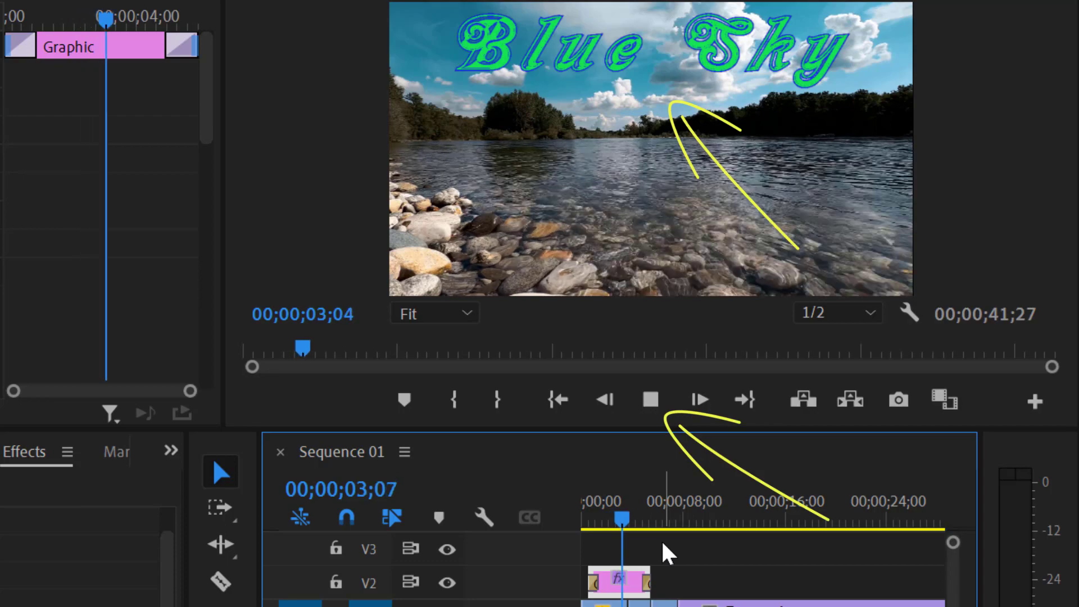
{"action": "key", "text": "space"}
At 00;00;02;26, enable keyframing for the Blue Sky graphic's Vector Motion Position and set its horizontal value to -700.
{"action": "left_click", "coordinate": [618, 517]}
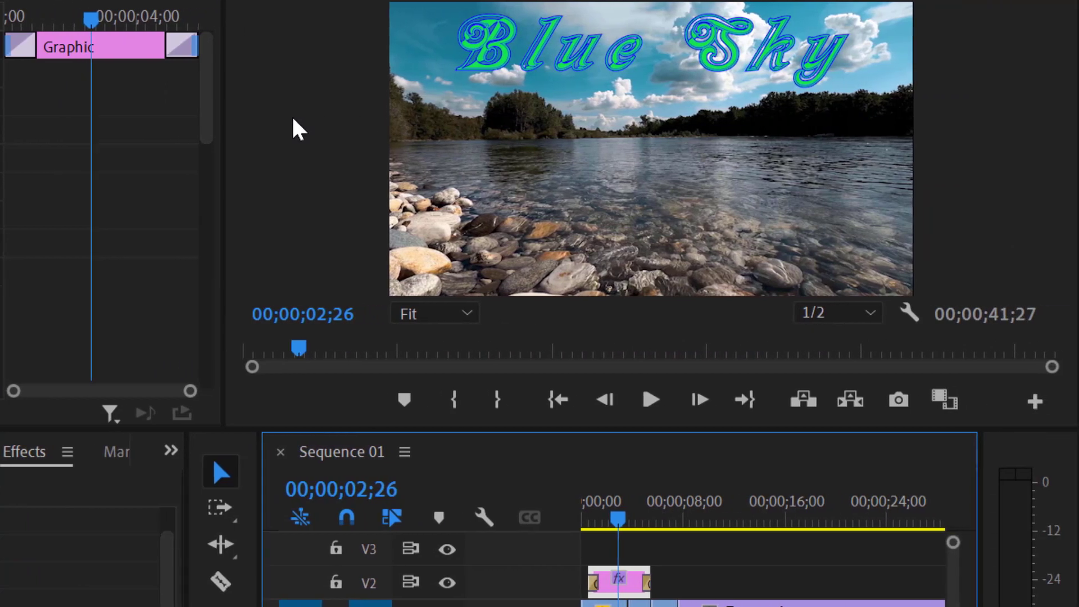
{"action": "left_click", "coordinate": [530, 48]}
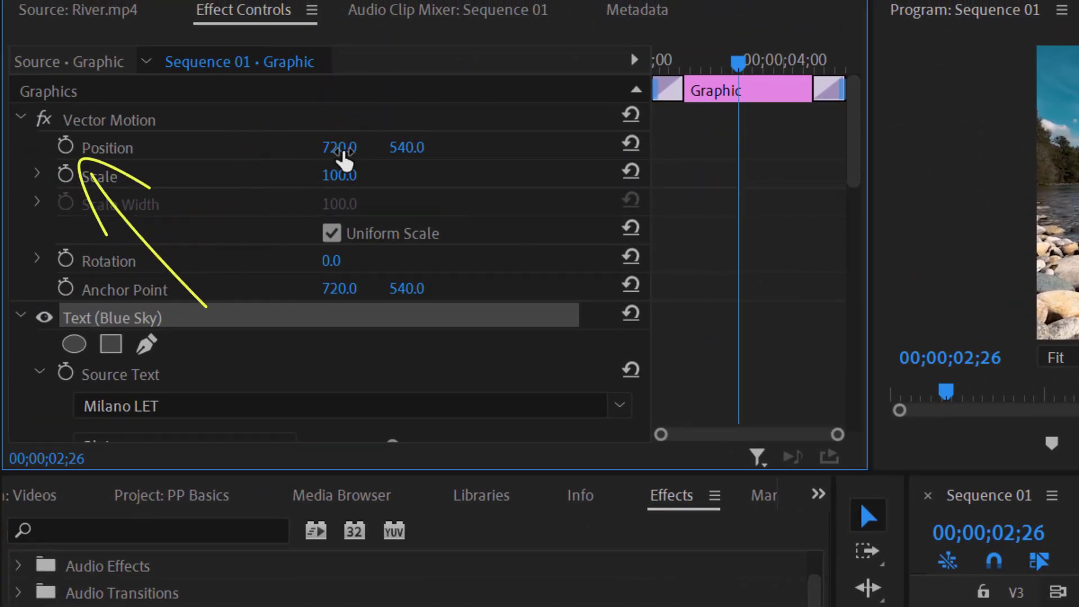
{"action": "left_click", "coordinate": [65, 146]}
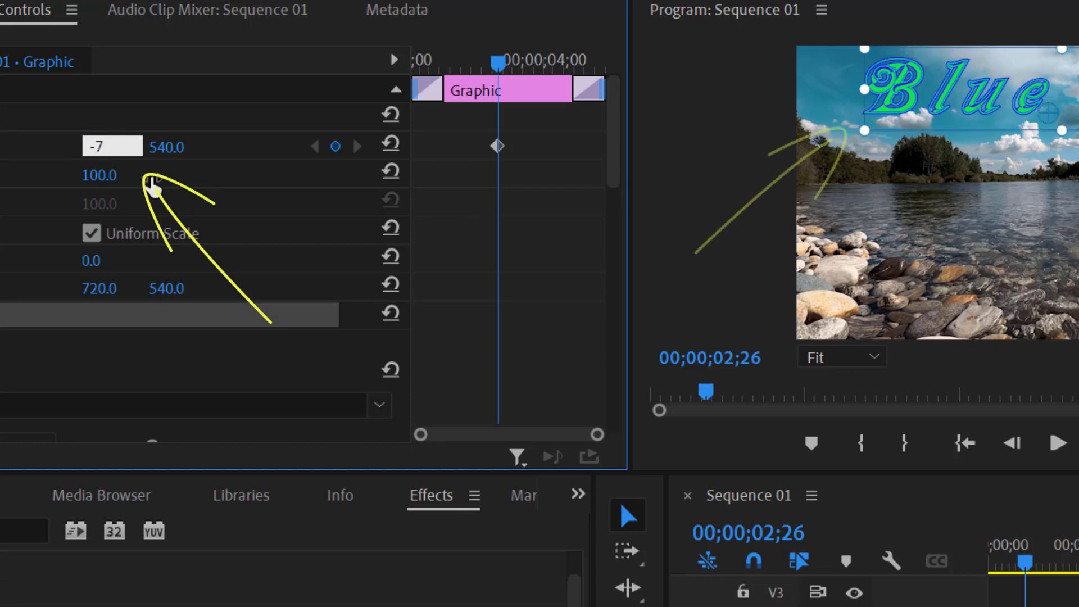
{"action": "key", "text": "Return"}
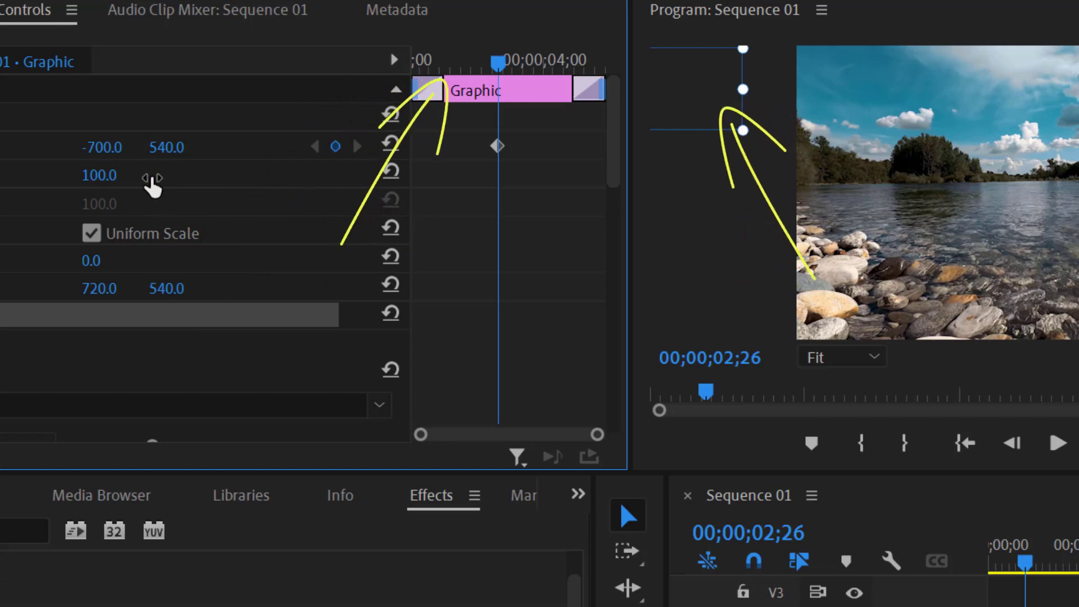
At 00;00;03;11, set the Blue Sky graphic's horizontal Vector Motion Position to 720 to add a second keyframe.
{"action": "left_click_drag", "start_coordinate": [497, 62], "coordinate": [518, 63]}
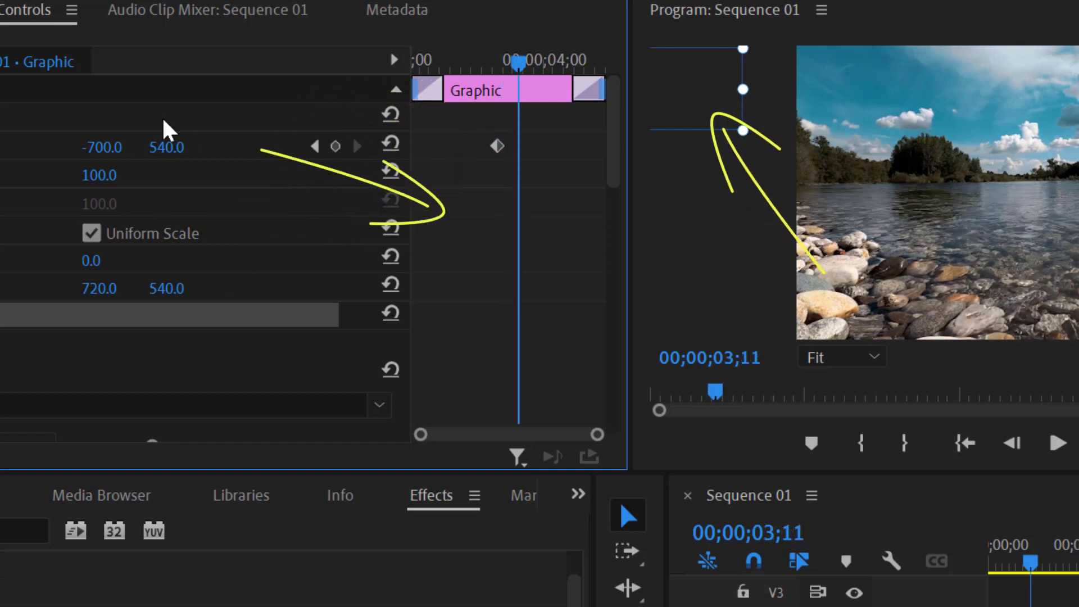
{"action": "left_click", "coordinate": [95, 147]}
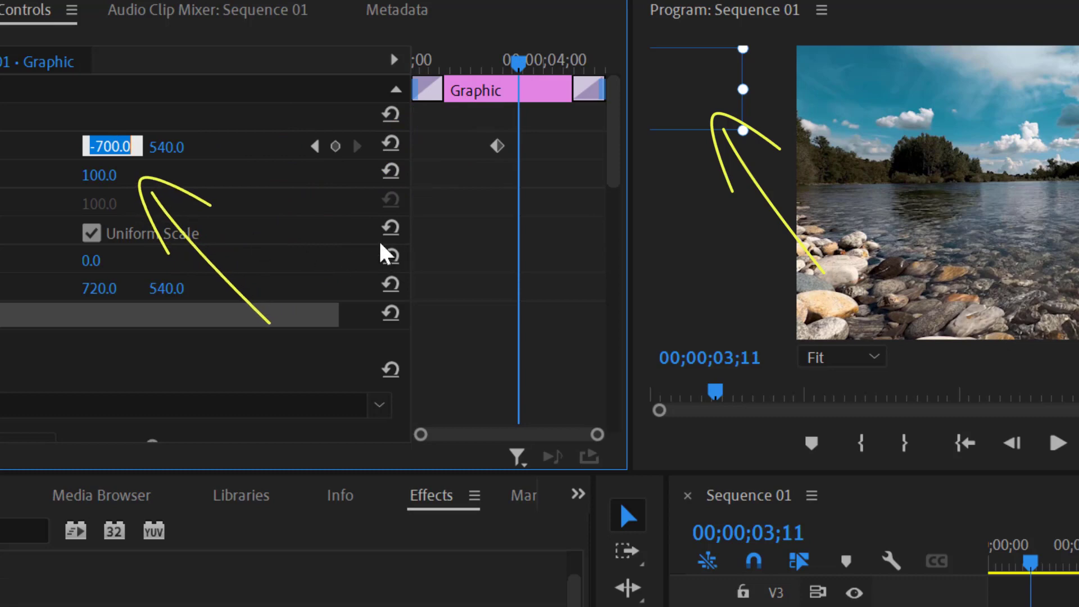
{"action": "type", "text": "720"}
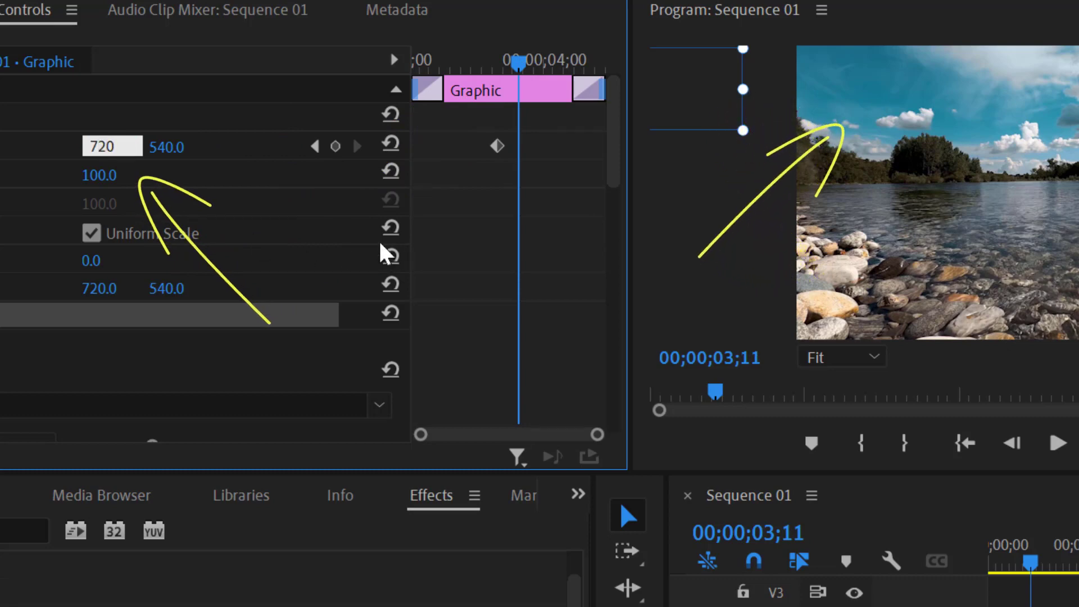
{"action": "key", "text": "Return"}
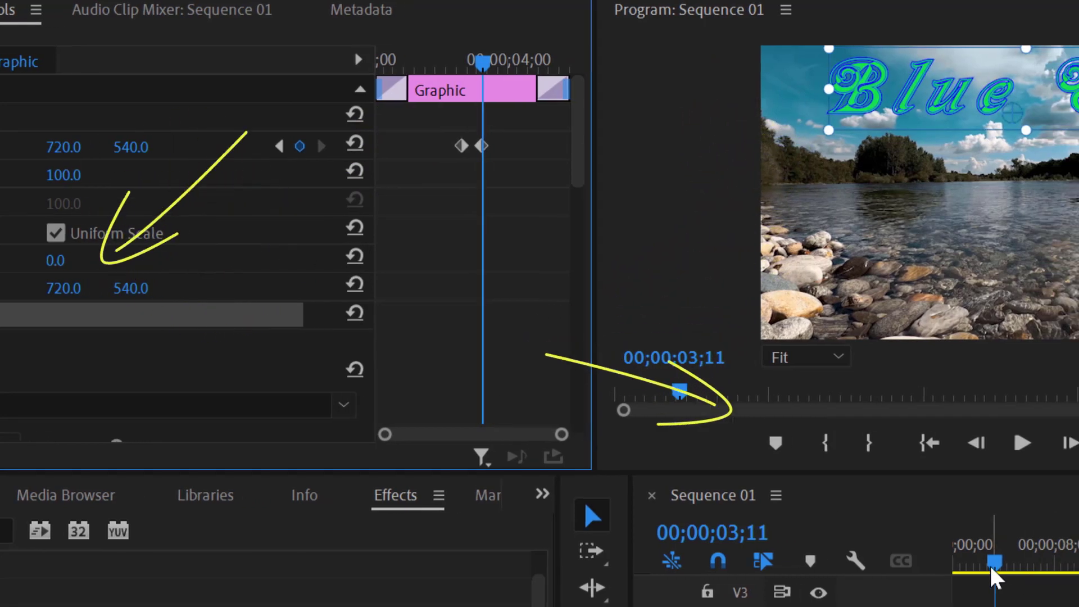
Play the sequence from near its start to preview the Blue Sky title sliding in from off screen.
{"action": "left_click_drag", "start_coordinate": [995, 579], "coordinate": [958, 565]}
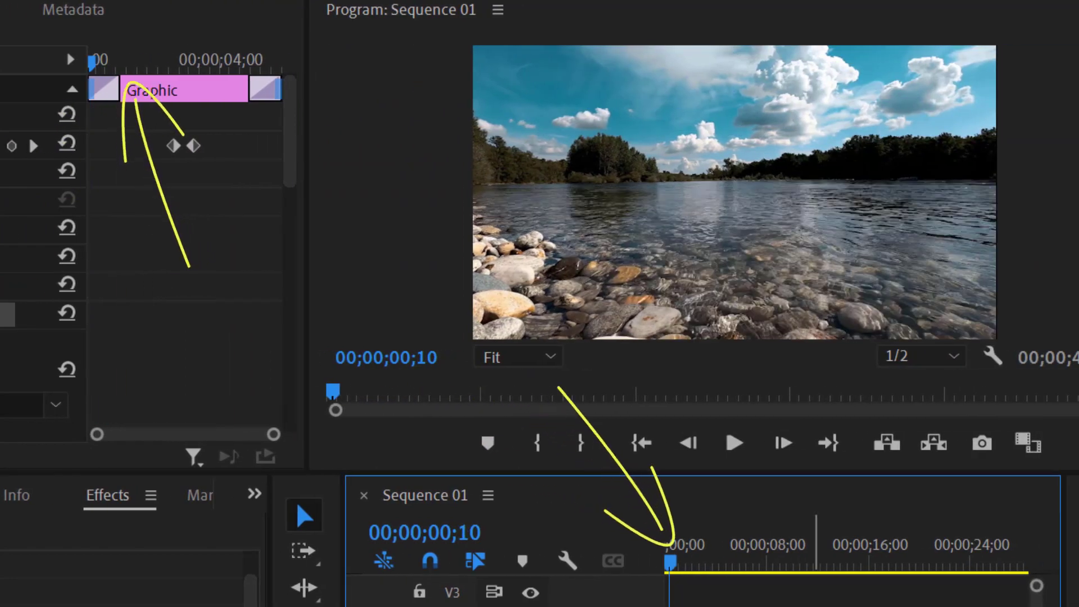
{"action": "key", "text": "space"}
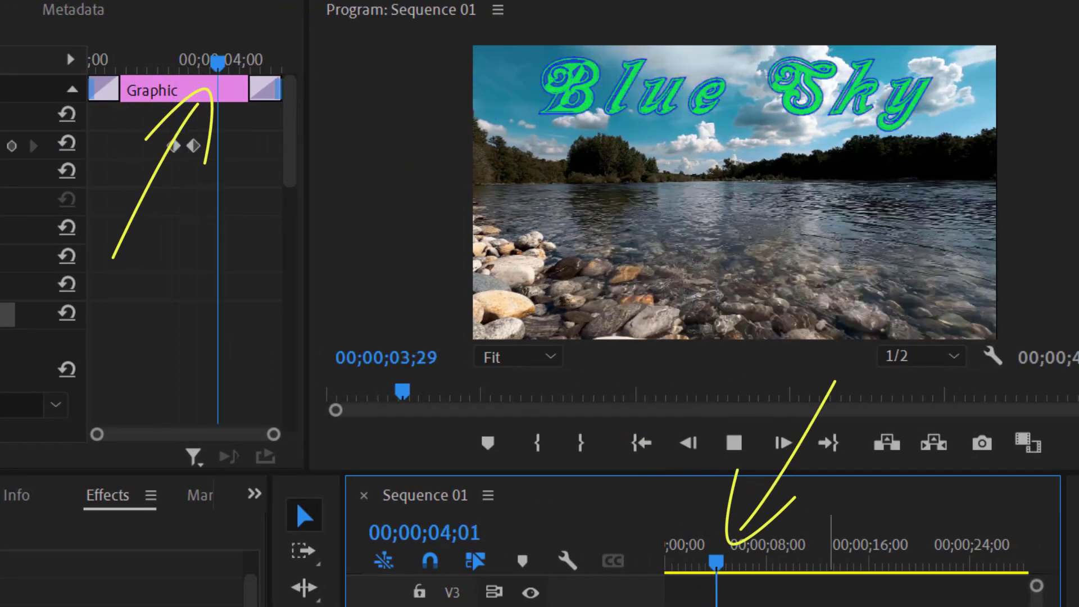
{"action": "key", "text": "space"}
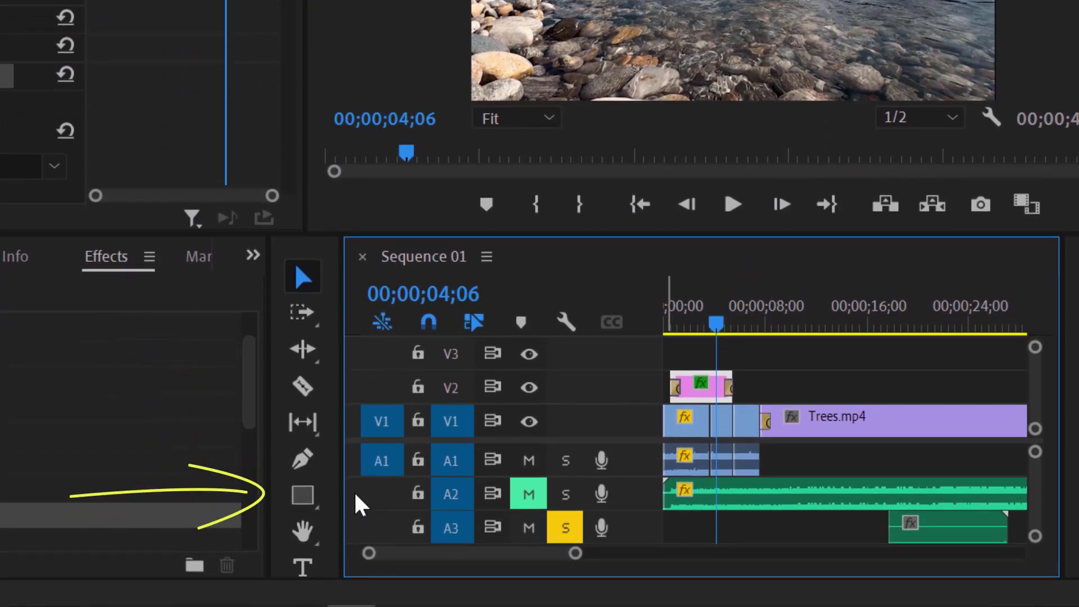
Draw a square about 360 px wide over the rocks and show its editable properties in the Captions and Graphics workspace.
{"action": "left_click", "coordinate": [307, 499]}
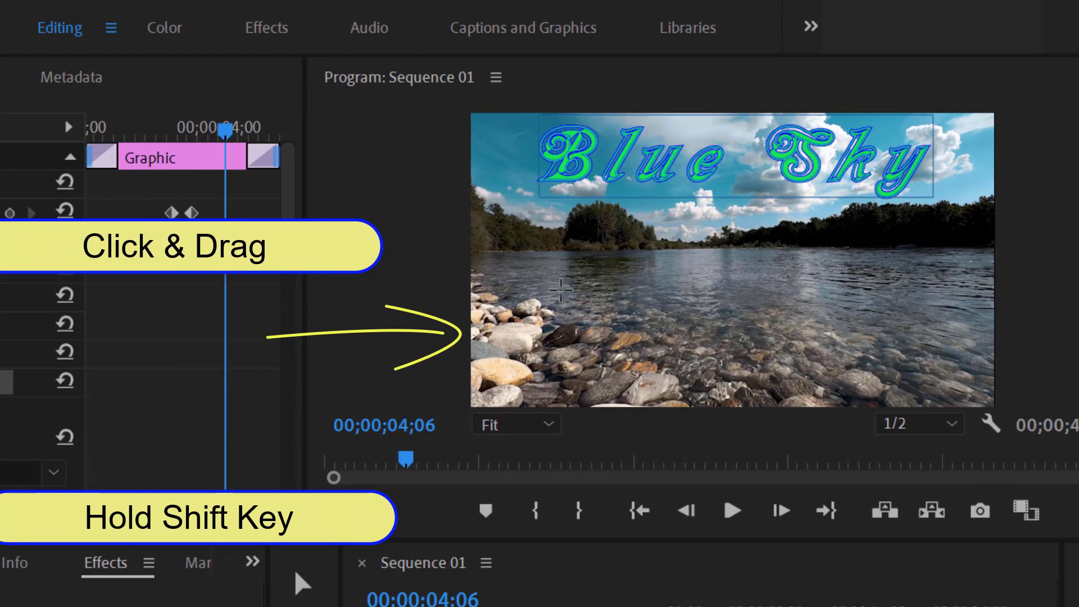
{"action": "mouse_move", "coordinate": [512, 260]}
{"action": "left_mouse_down"}
{"action": "mouse_move", "coordinate": [579, 344]}
{"action": "mouse_move", "coordinate": [613, 352]}
{"action": "left_mouse_up"}
{"action": "left_click", "coordinate": [578, 47]}
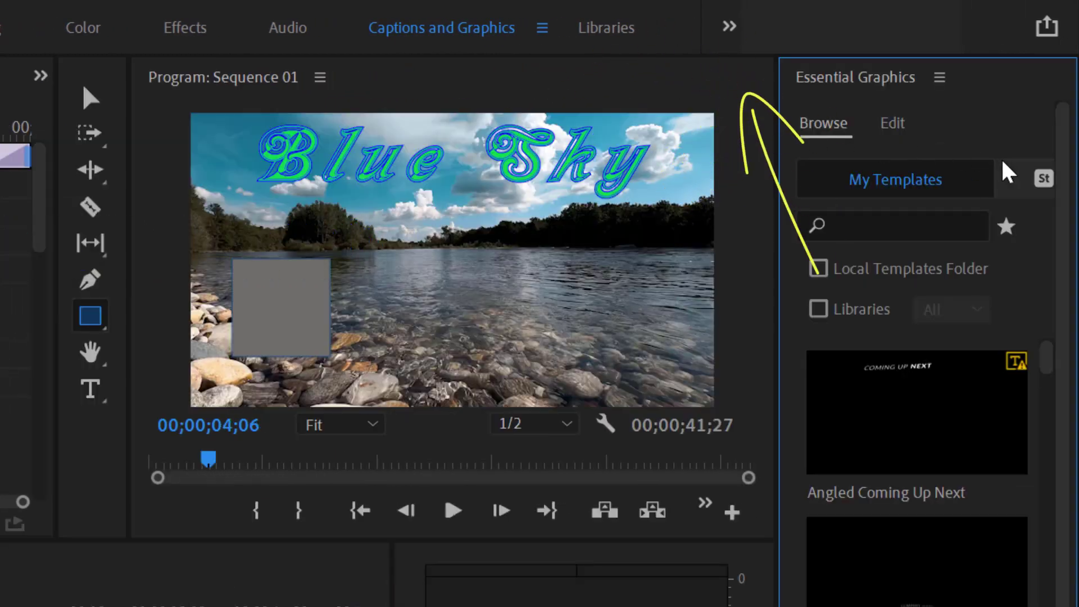
{"action": "left_click", "coordinate": [900, 130]}
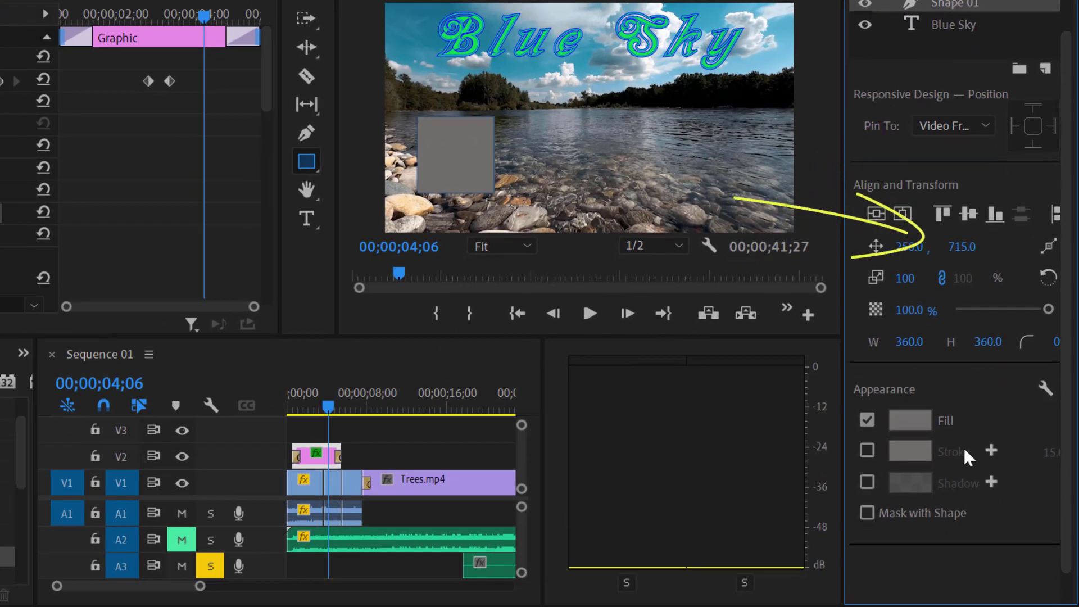
Set the square's fill to red (F30404) and enable a white (FFFFFF) stroke.
{"action": "left_click", "coordinate": [910, 421]}
{"action": "left_click", "coordinate": [409, 386]}
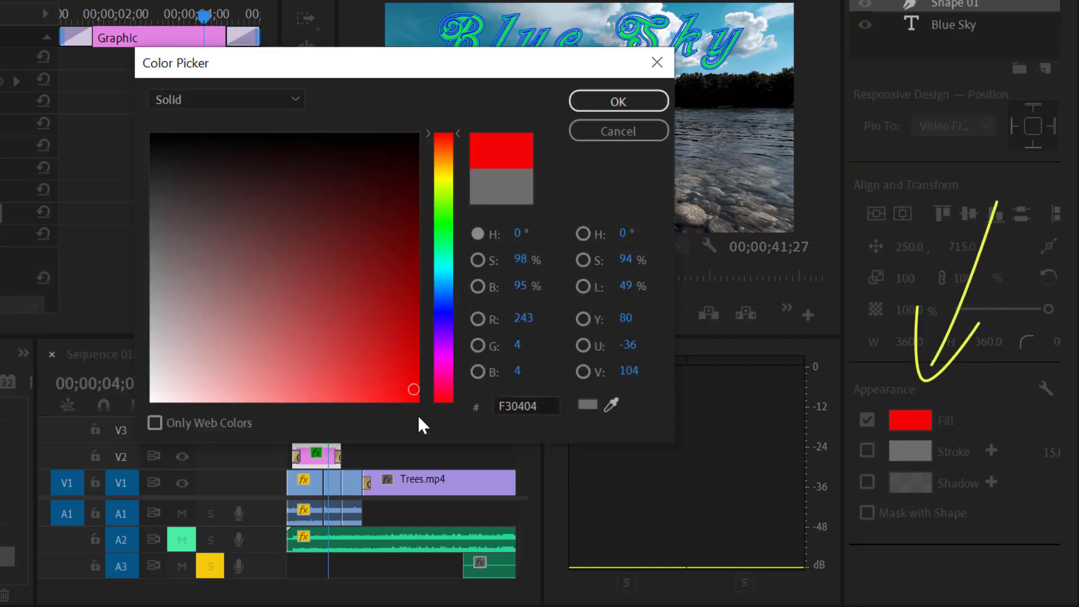
{"action": "left_click", "coordinate": [623, 103]}
{"action": "left_click", "coordinate": [868, 451]}
{"action": "left_click", "coordinate": [899, 451]}
{"action": "left_click_drag", "start_coordinate": [216, 374], "coordinate": [150, 392]}
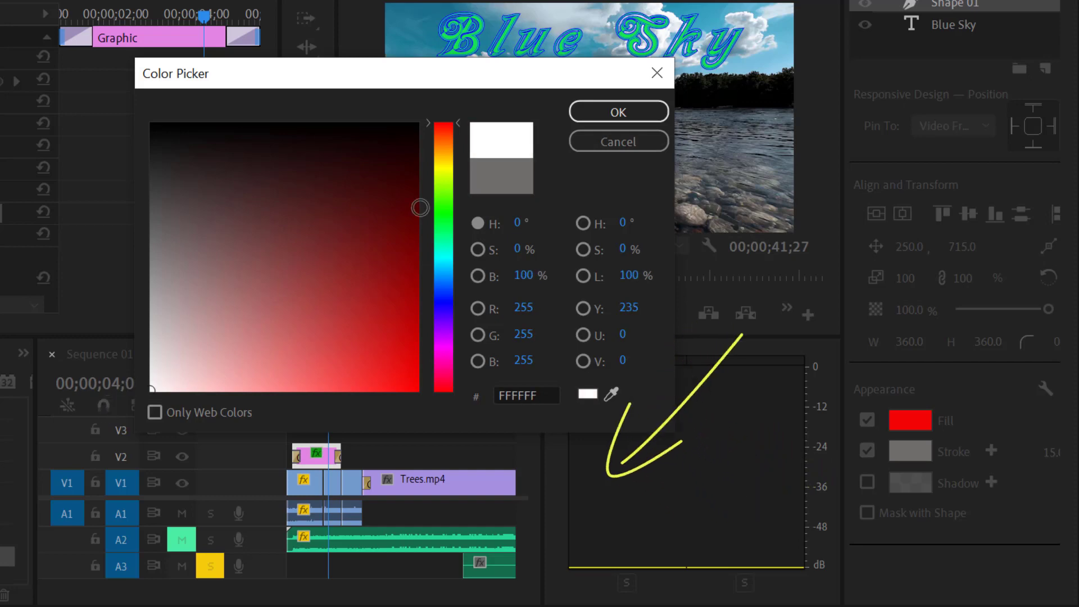
{"action": "left_click", "coordinate": [639, 112]}
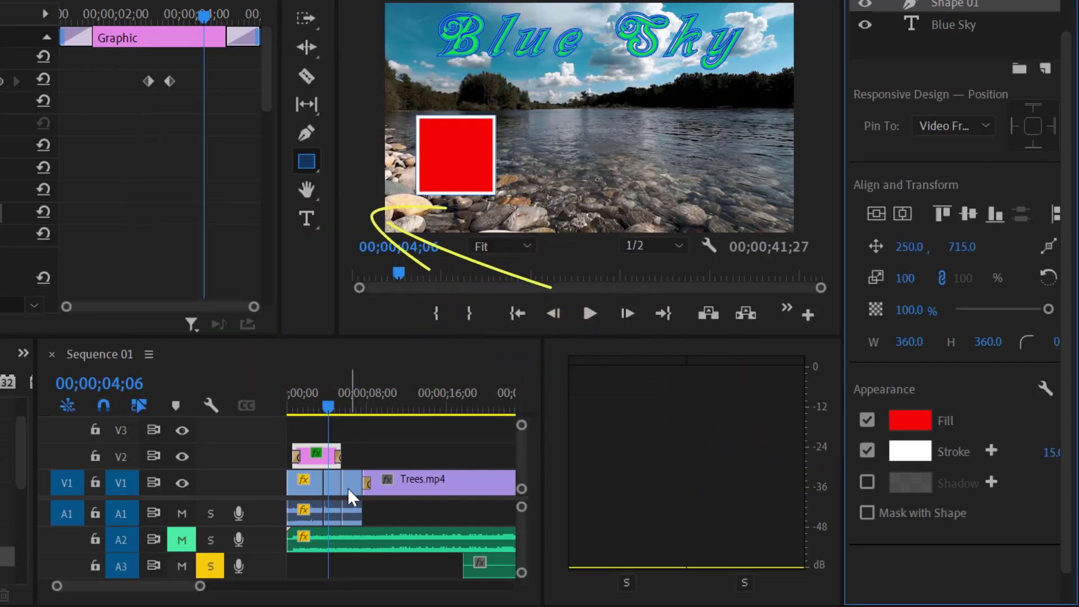
Draw a circle about 395 px in diameter to the right of the square with the Ellipse tool.
{"action": "left_click", "coordinate": [307, 164]}
{"action": "left_click", "coordinate": [306, 162]}
{"action": "left_click", "coordinate": [354, 183]}
{"action": "left_click_drag", "start_coordinate": [527, 115], "coordinate": [612, 198]}
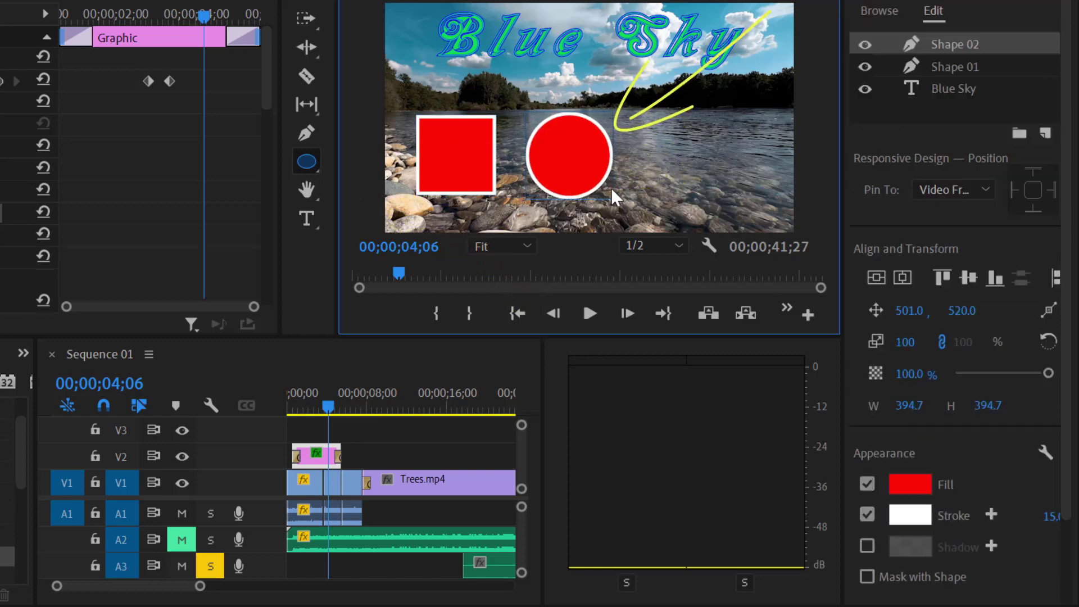
Draw a triangle about 401 by 347 px to the right of the circle with the Polygon tool.
{"action": "left_click", "coordinate": [307, 162]}
{"action": "left_click", "coordinate": [360, 203]}
{"action": "left_click_drag", "start_coordinate": [659, 123], "coordinate": [736, 182]}
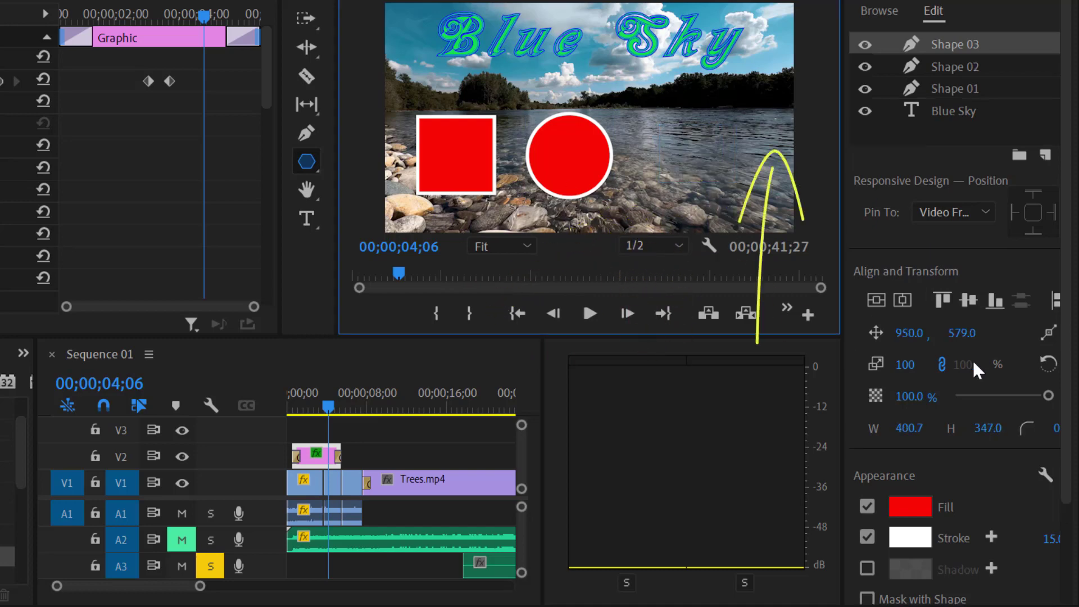
Widen the Essential Graphics panel and set the triangle's number of sides to 5.
{"action": "left_click_drag", "start_coordinate": [834, 352], "coordinate": [780, 351]}
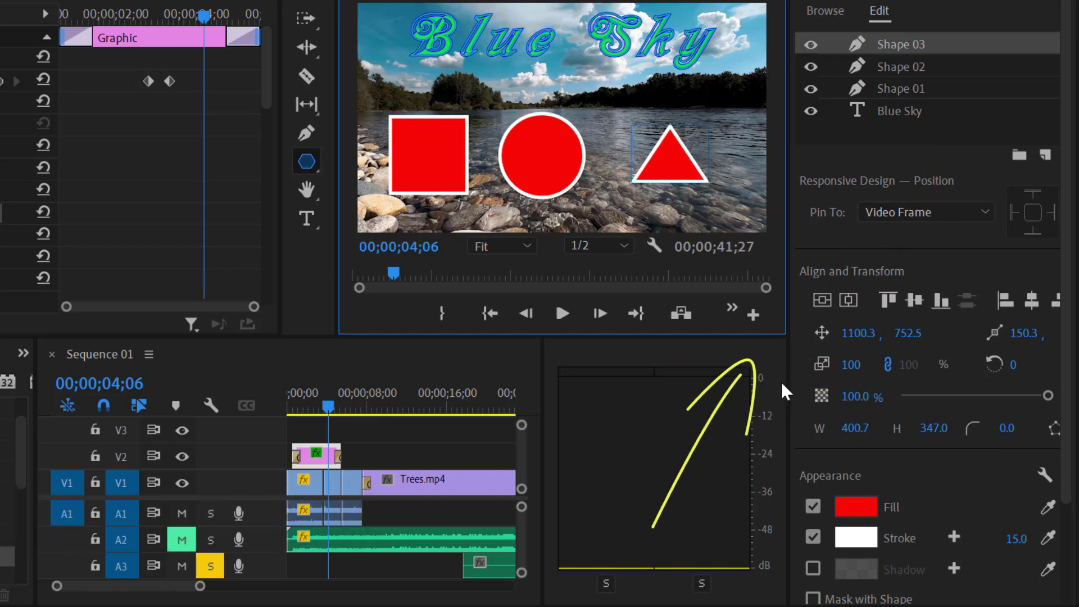
{"action": "left_click_drag", "start_coordinate": [789, 360], "coordinate": [750, 342]}
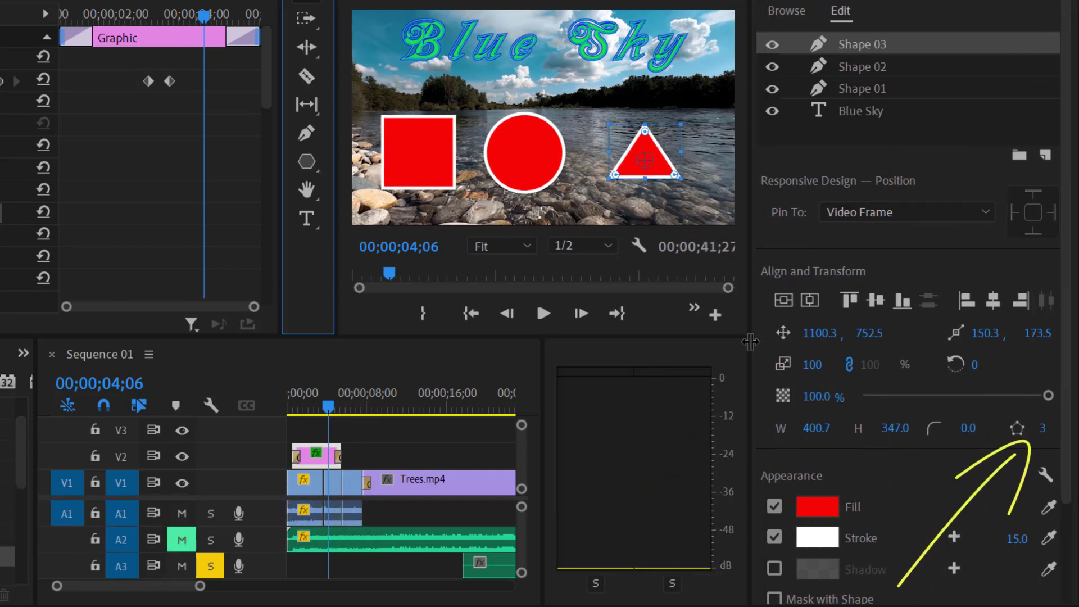
{"action": "left_click", "coordinate": [1040, 427]}
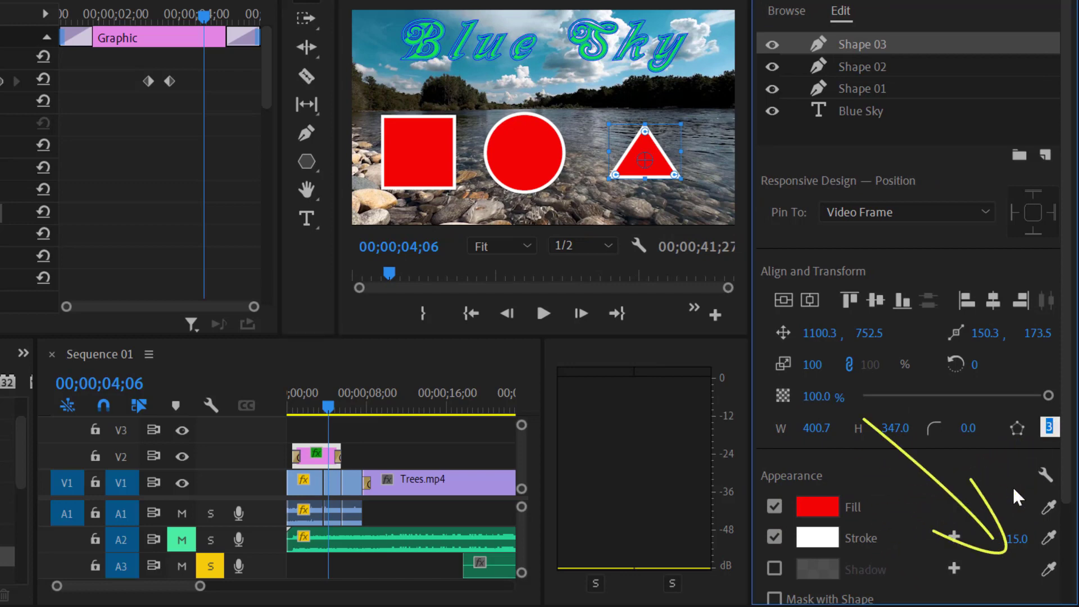
{"action": "type", "text": "5"}
{"action": "key", "text": "Return"}
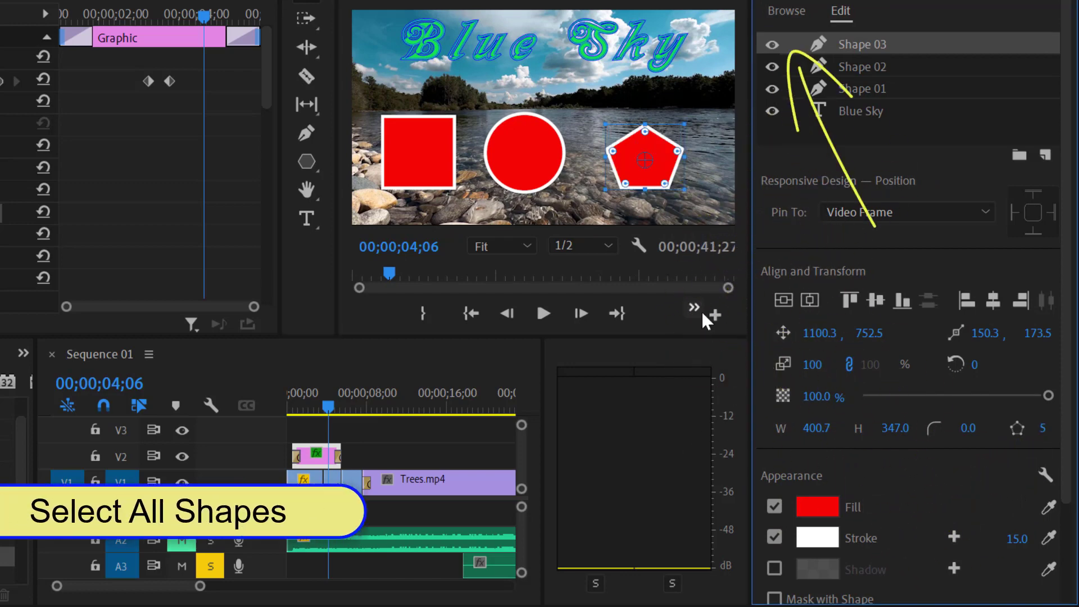
Delete the square, circle and polygon shapes from the graphic.
{"action": "left_click", "coordinate": [509, 149], "text": "shift"}
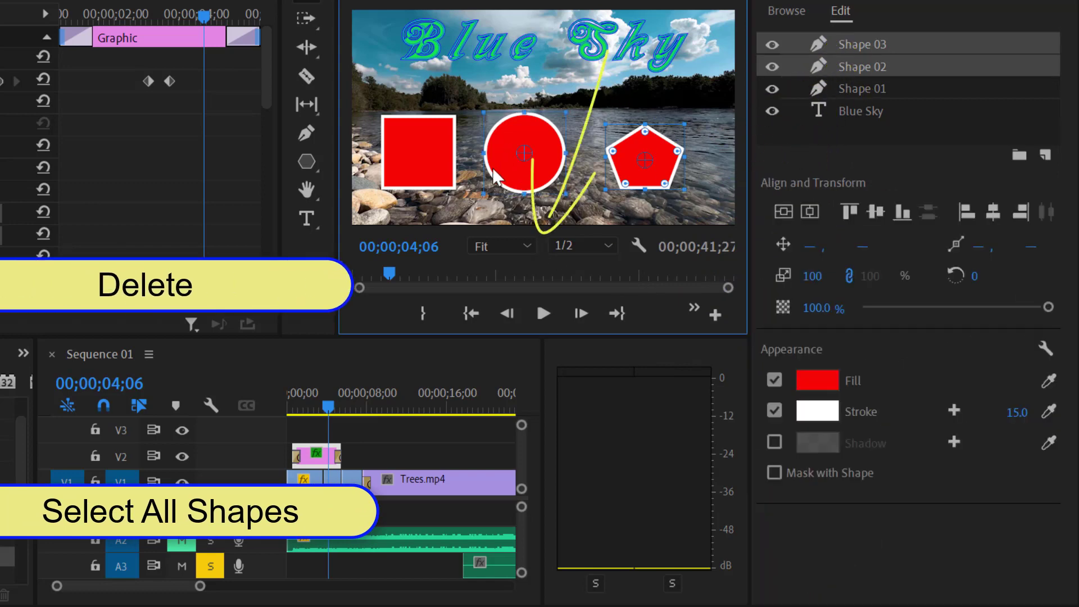
{"action": "left_click", "coordinate": [423, 163], "text": "shift"}
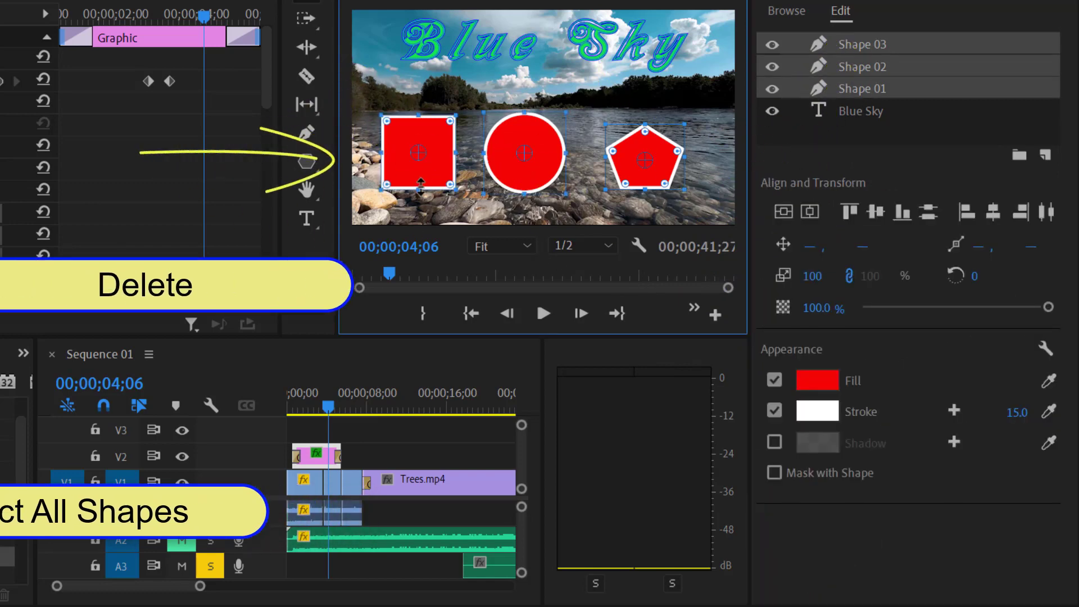
{"action": "key", "text": "Delete"}
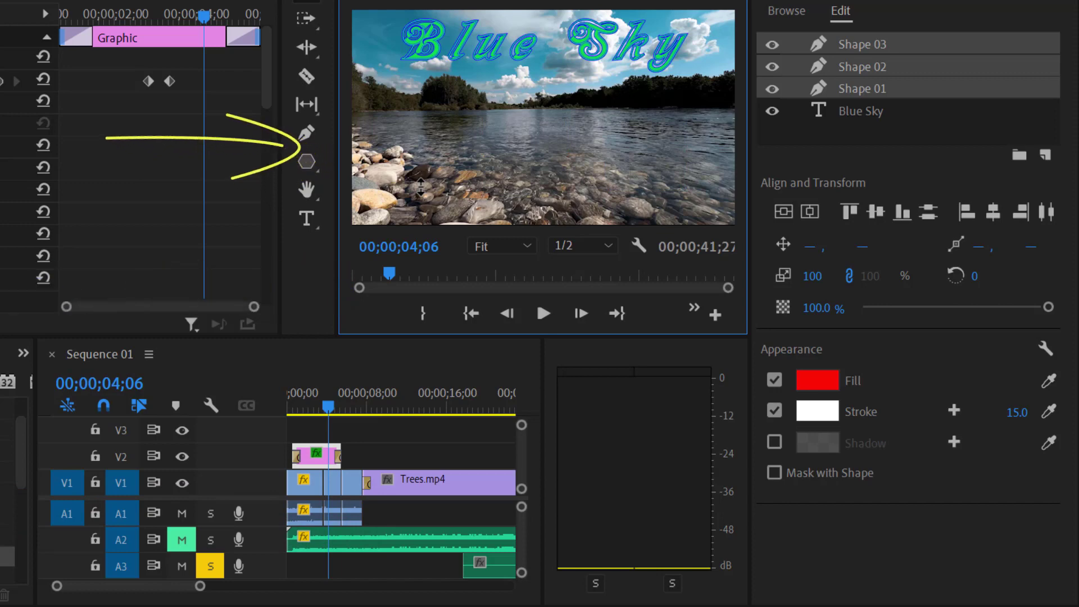
Draw a freeform shape with straight and curved segments over the water below the Blue Sky title using the Pen tool.
{"action": "left_click", "coordinate": [304, 138]}
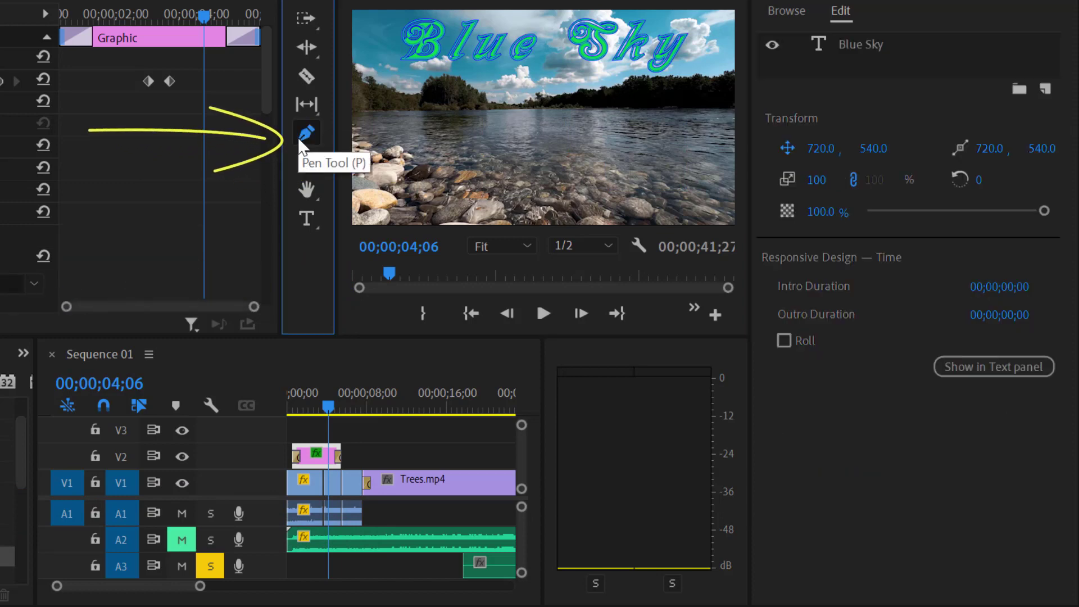
{"action": "left_click", "coordinate": [413, 103]}
{"action": "left_click", "coordinate": [415, 145]}
{"action": "left_click", "coordinate": [457, 160]}
{"action": "left_click", "coordinate": [456, 196]}
{"action": "left_click", "coordinate": [542, 178]}
{"action": "left_click", "coordinate": [555, 153]}
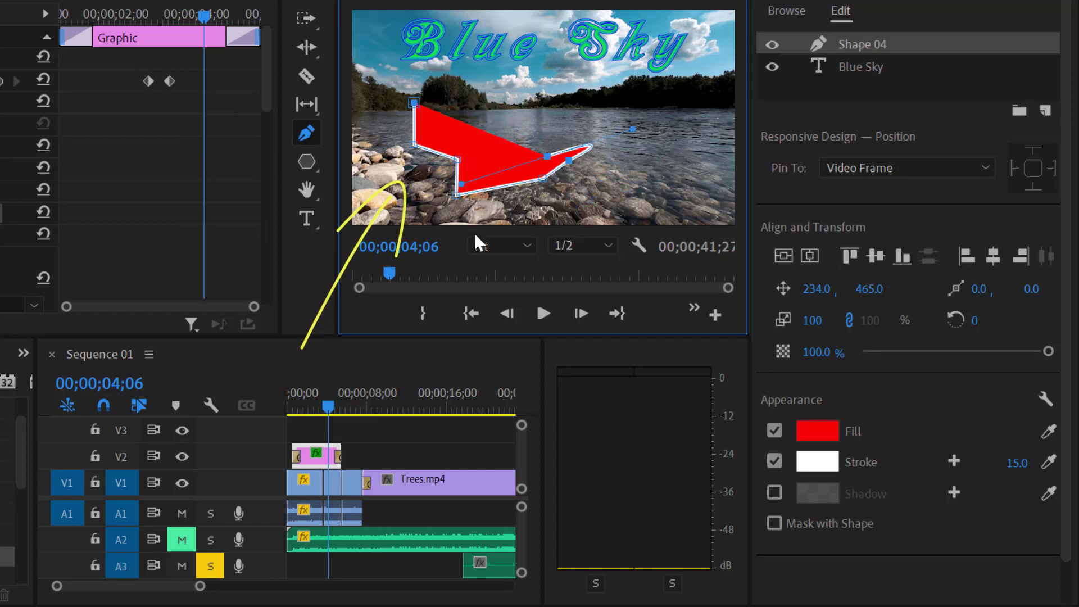
{"action": "mouse_move", "coordinate": [476, 186]}
{"action": "left_mouse_down"}
{"action": "mouse_move", "coordinate": [431, 86]}
{"action": "mouse_move", "coordinate": [432, 99]}
{"action": "left_mouse_up"}
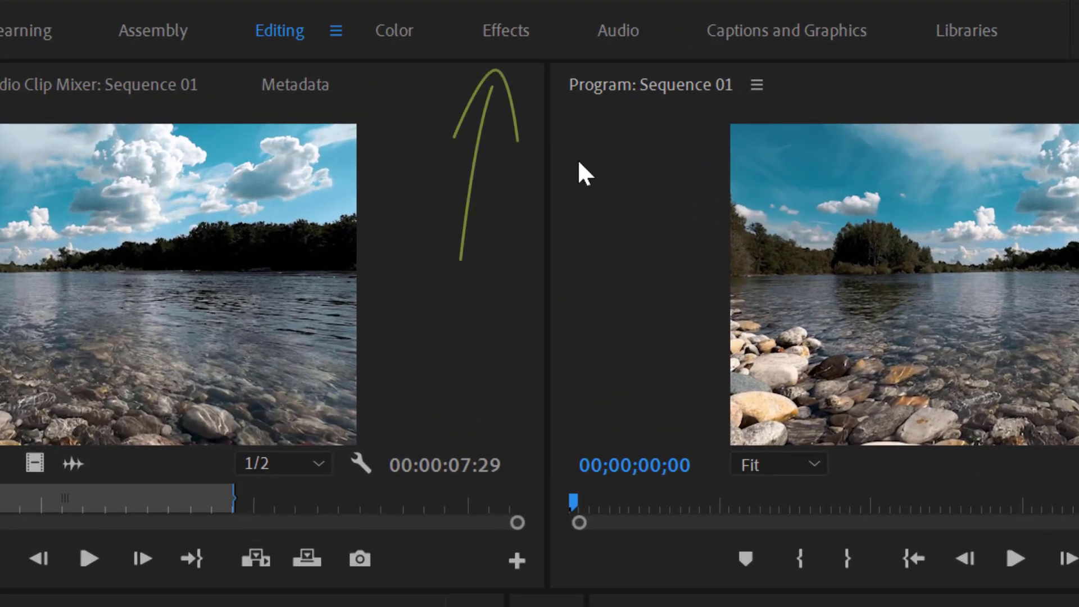
Look through the panels of the Effects workspace, including Essential Sound, and return to the Editing workspace.
{"action": "left_click", "coordinate": [498, 32]}
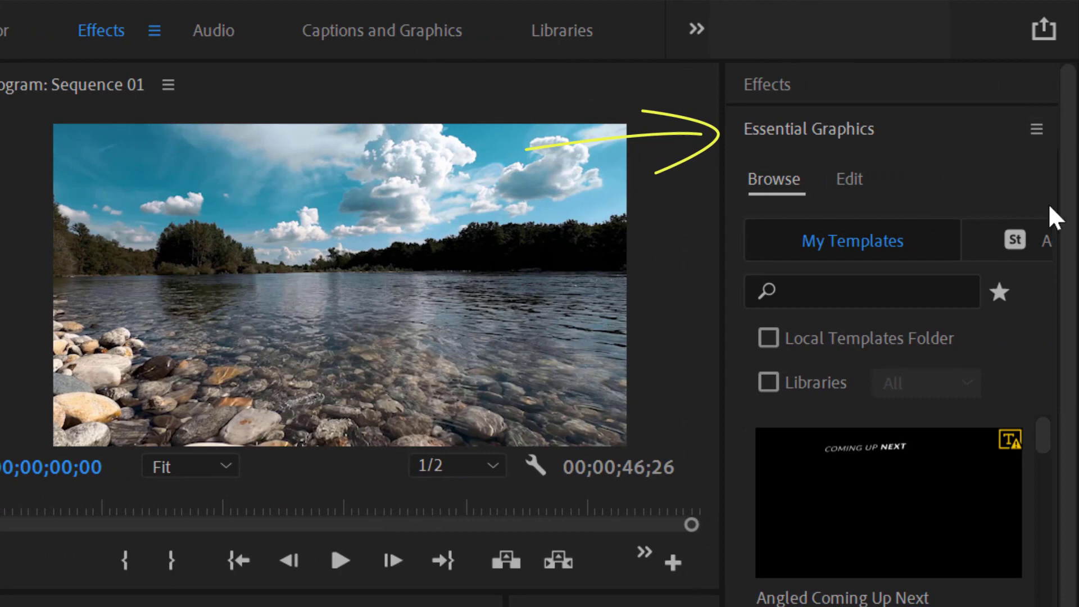
{"action": "scroll", "coordinate": [1067, 212], "scroll_direction": "down", "scroll_amount": 5}
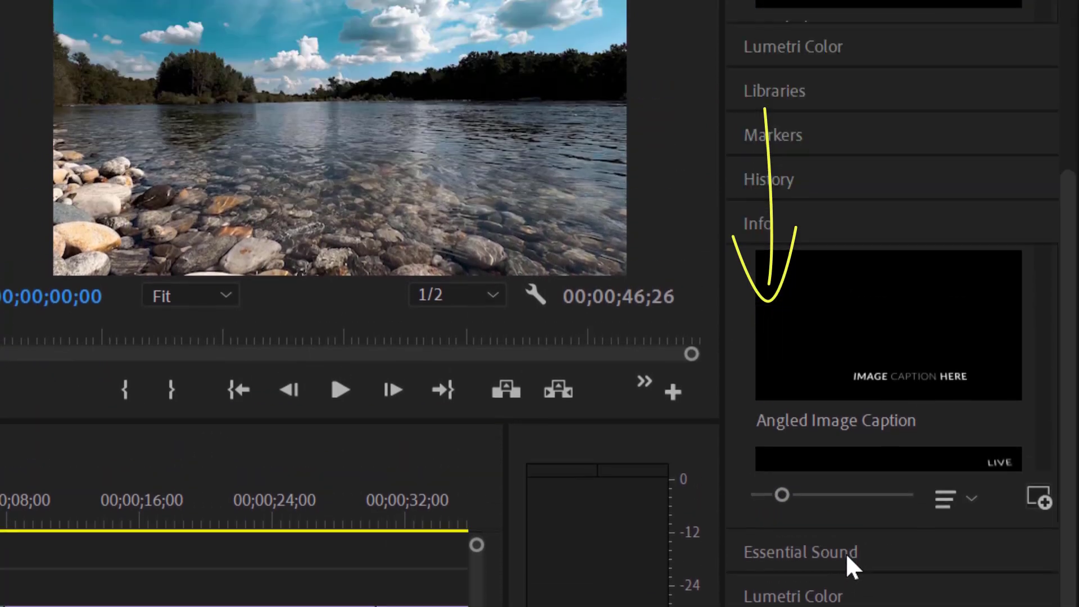
{"action": "left_click", "coordinate": [846, 331]}
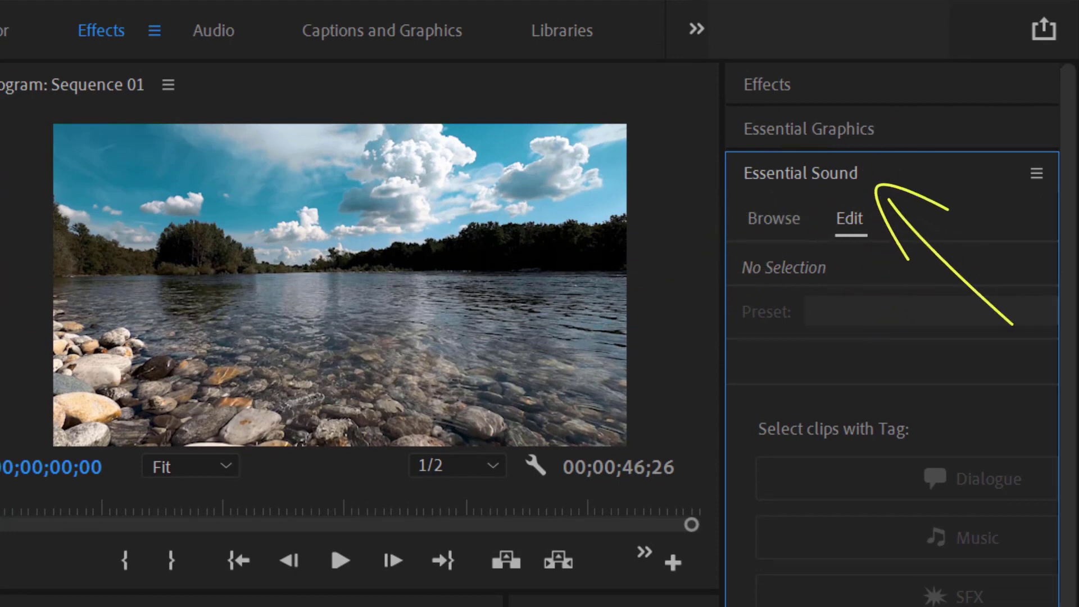
{"action": "left_click_drag", "start_coordinate": [1069, 320], "coordinate": [1069, 606]}
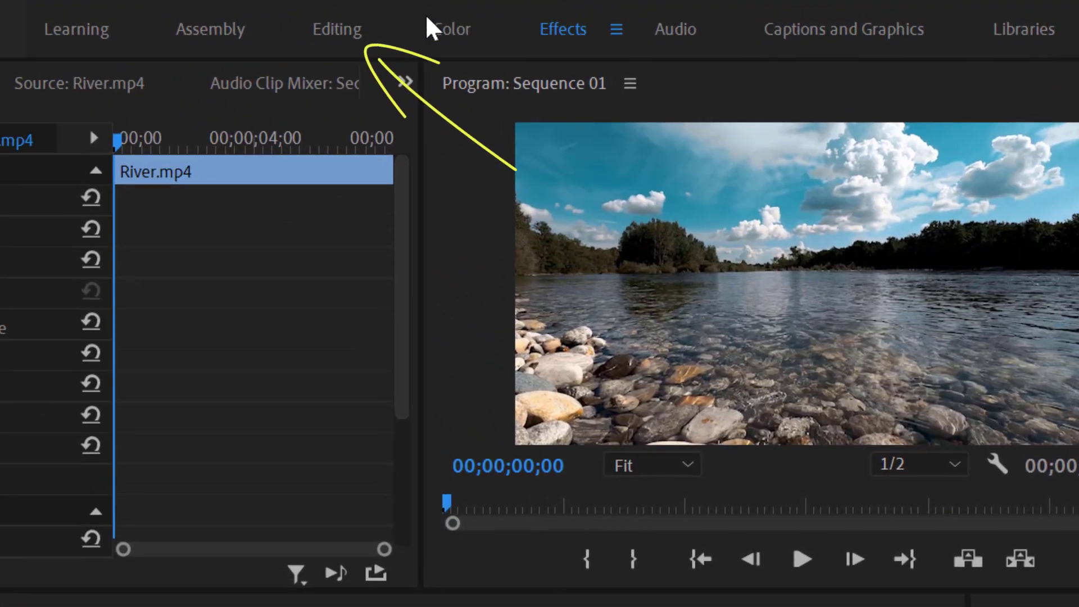
{"action": "left_click", "coordinate": [345, 23]}
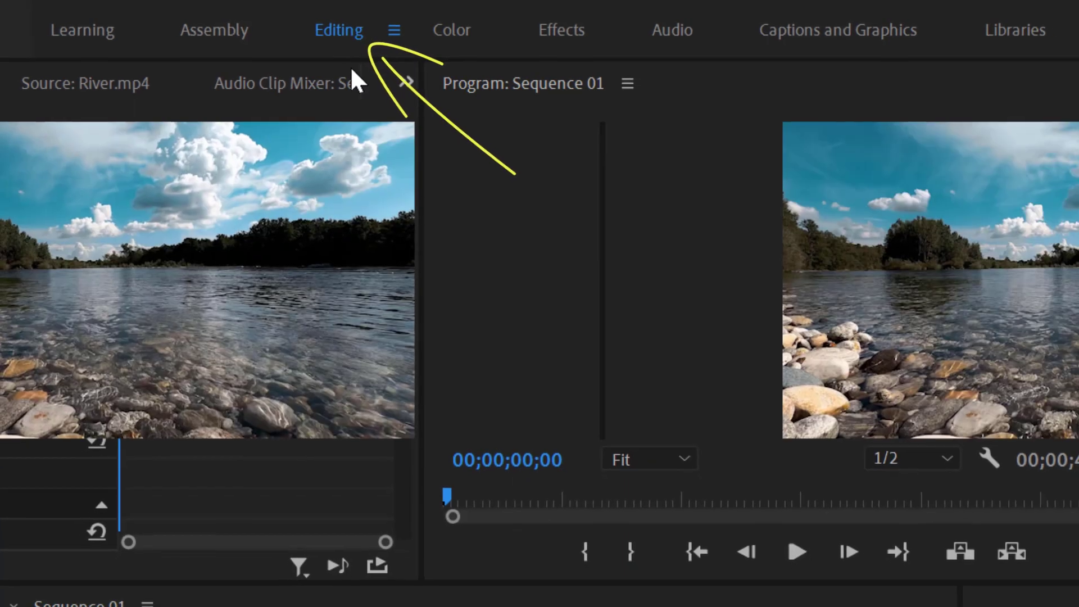
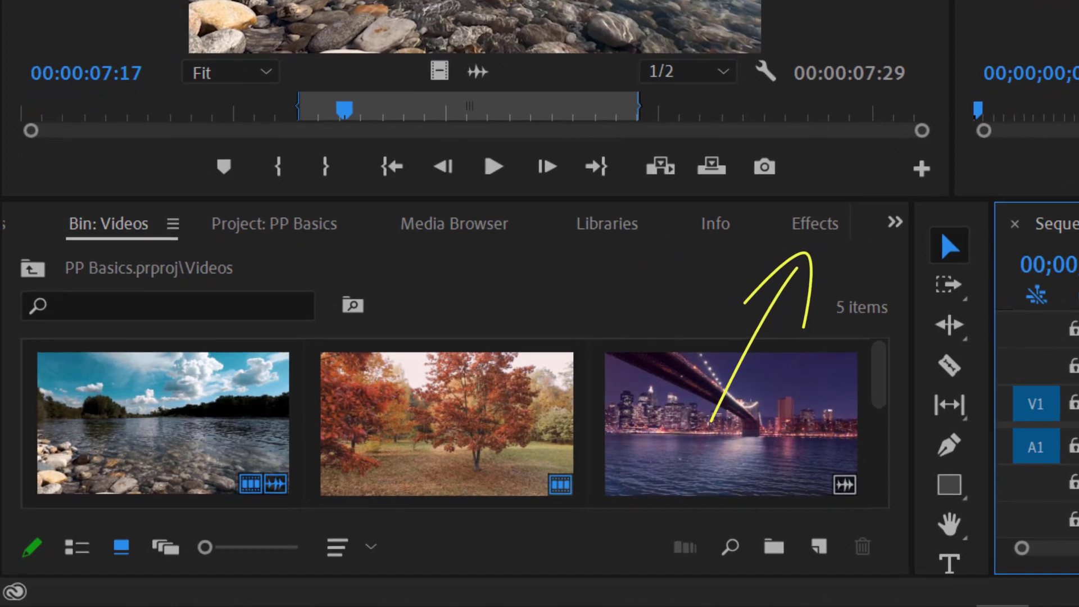
Apply the Gaussian Blur video effect from Blur & Sharpen to the River.mp4 clip in Sequence 01.
{"action": "left_click", "coordinate": [824, 236]}
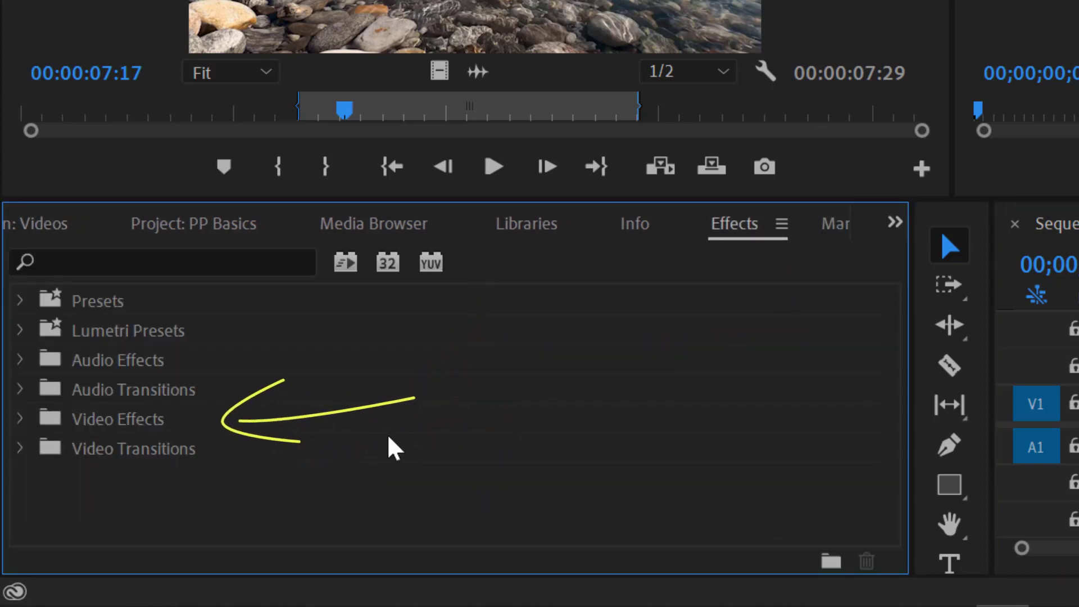
{"action": "left_click", "coordinate": [20, 418]}
{"action": "scroll", "coordinate": [534, 449], "scroll_direction": "down", "scroll_amount": 5}
{"action": "scroll", "coordinate": [537, 449], "scroll_direction": "down", "scroll_amount": 1}
{"action": "scroll", "coordinate": [536, 450], "scroll_direction": "up", "scroll_amount": 4}
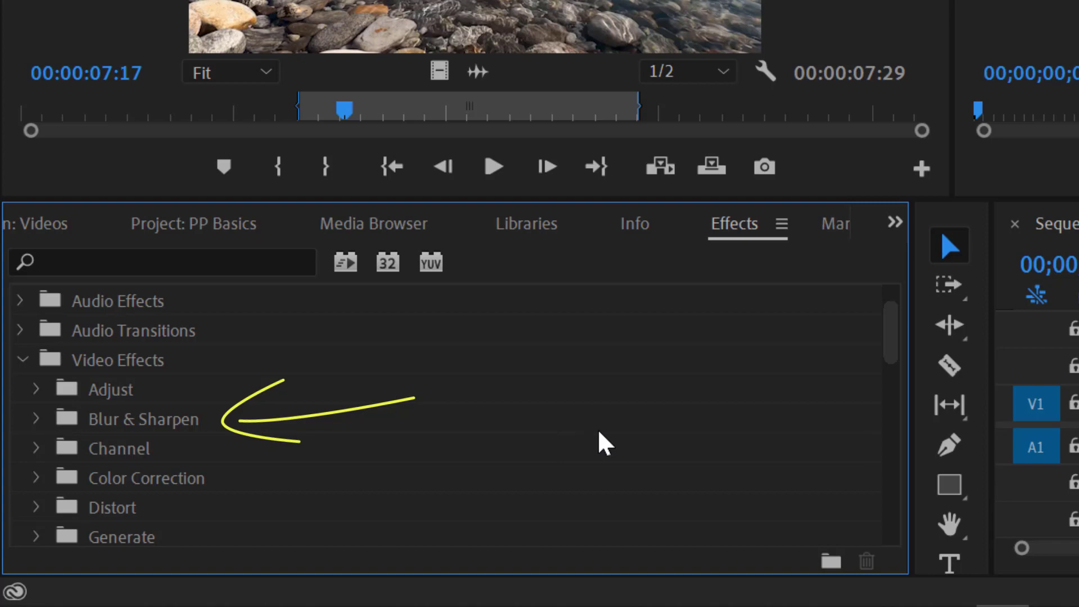
{"action": "left_click", "coordinate": [35, 419]}
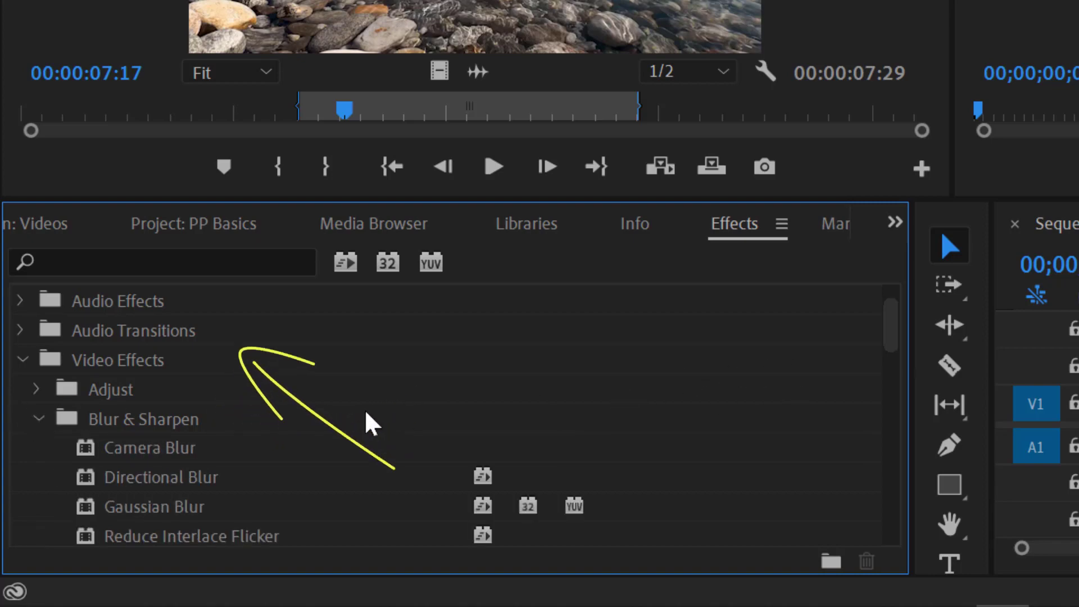
{"action": "scroll", "coordinate": [374, 419], "scroll_direction": "down", "scroll_amount": 1}
{"action": "scroll", "coordinate": [376, 416], "scroll_direction": "down", "scroll_amount": 1}
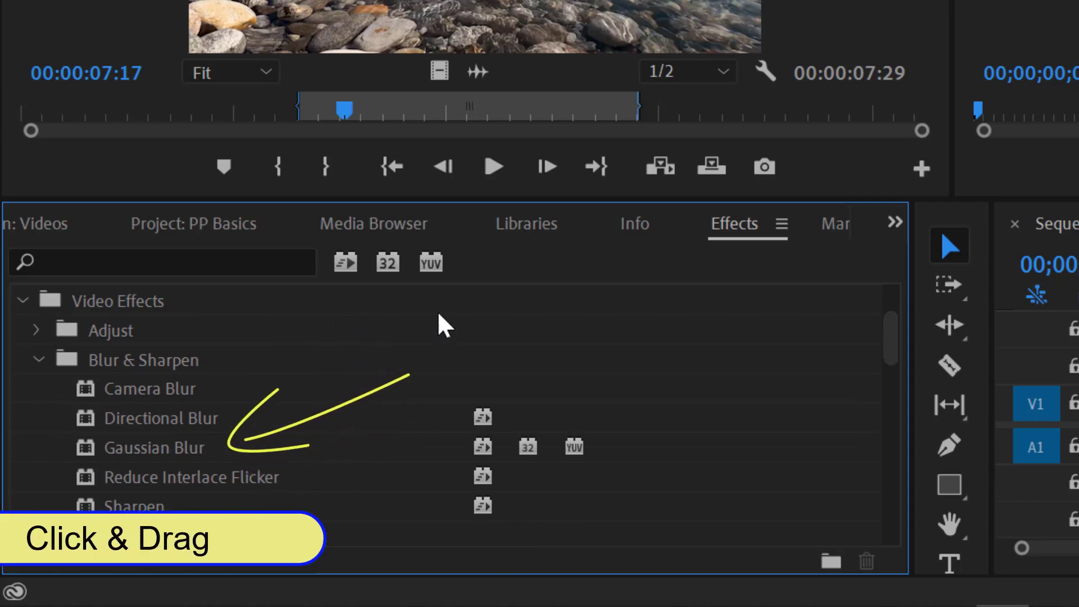
{"action": "left_click", "coordinate": [137, 448]}
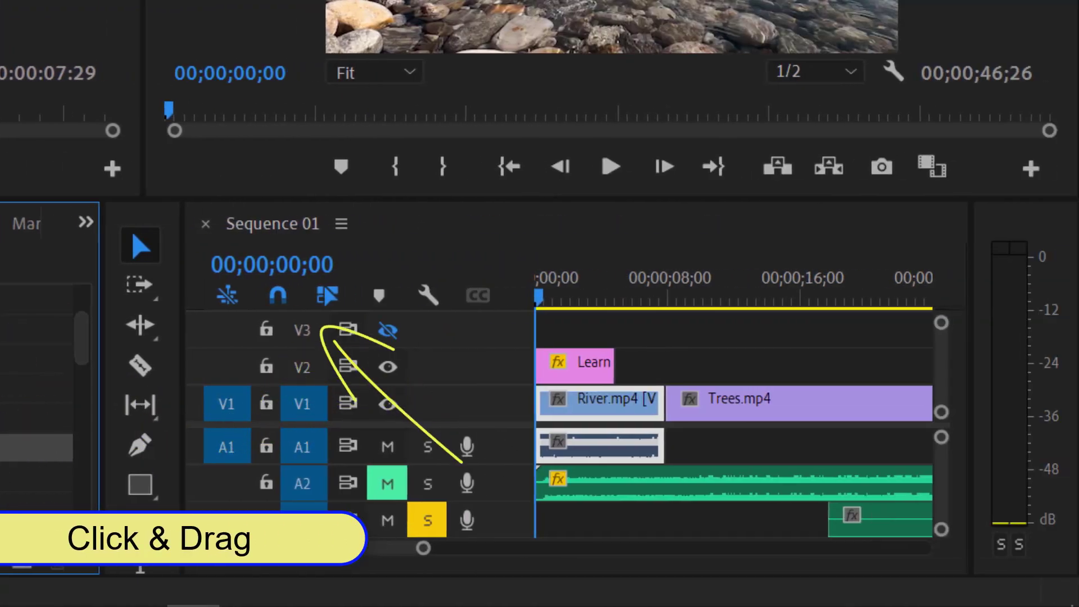
{"action": "left_click_drag", "start_coordinate": [6, 450], "coordinate": [564, 411]}
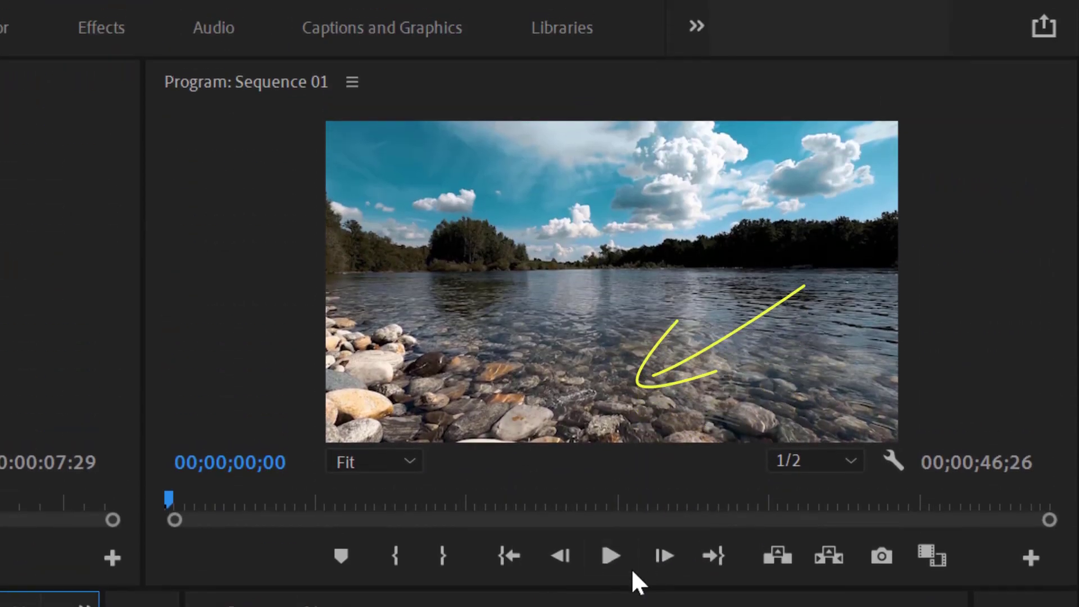
{"action": "left_click", "coordinate": [611, 556]}
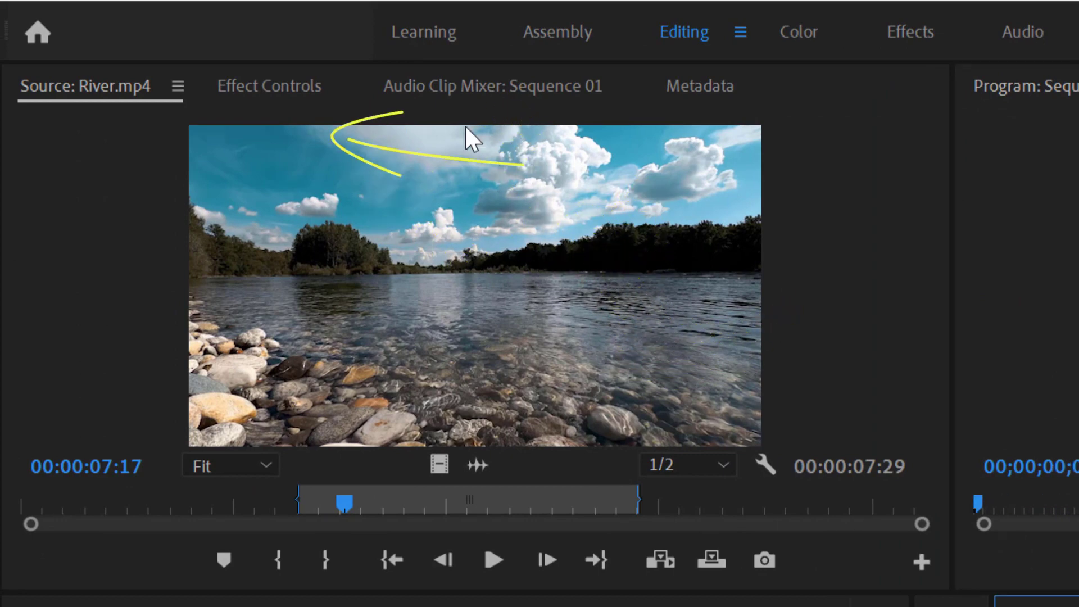
Increase the Blurriness of the Gaussian Blur on River.mp4 and play back the sequence.
{"action": "left_click", "coordinate": [277, 93]}
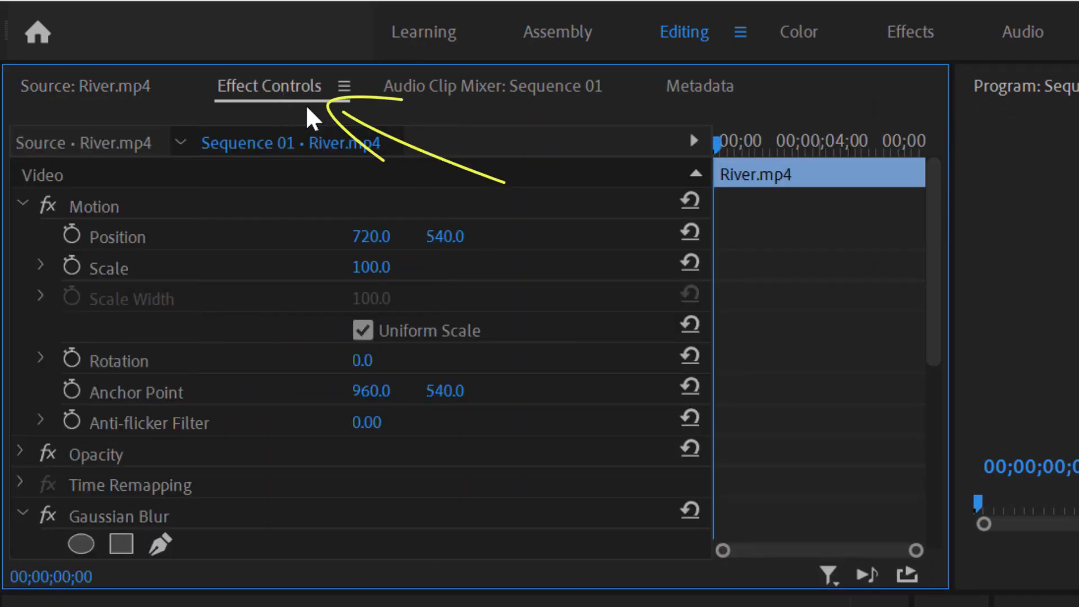
{"action": "scroll", "coordinate": [414, 470], "scroll_direction": "down", "scroll_amount": 5}
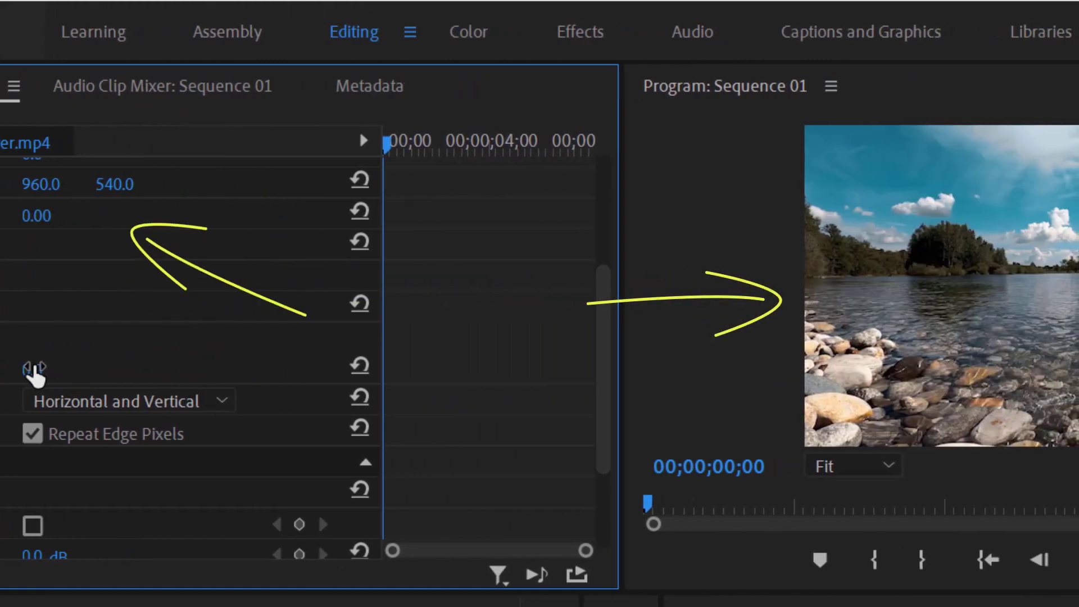
{"action": "left_click_drag", "start_coordinate": [33, 370], "coordinate": [52, 369]}
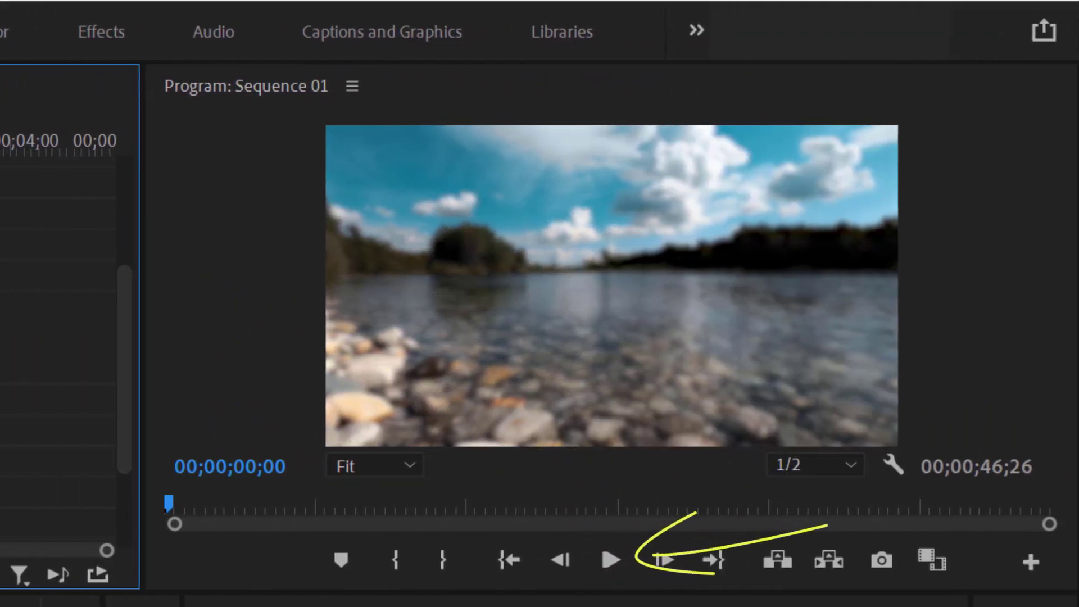
{"action": "left_click", "coordinate": [610, 561]}
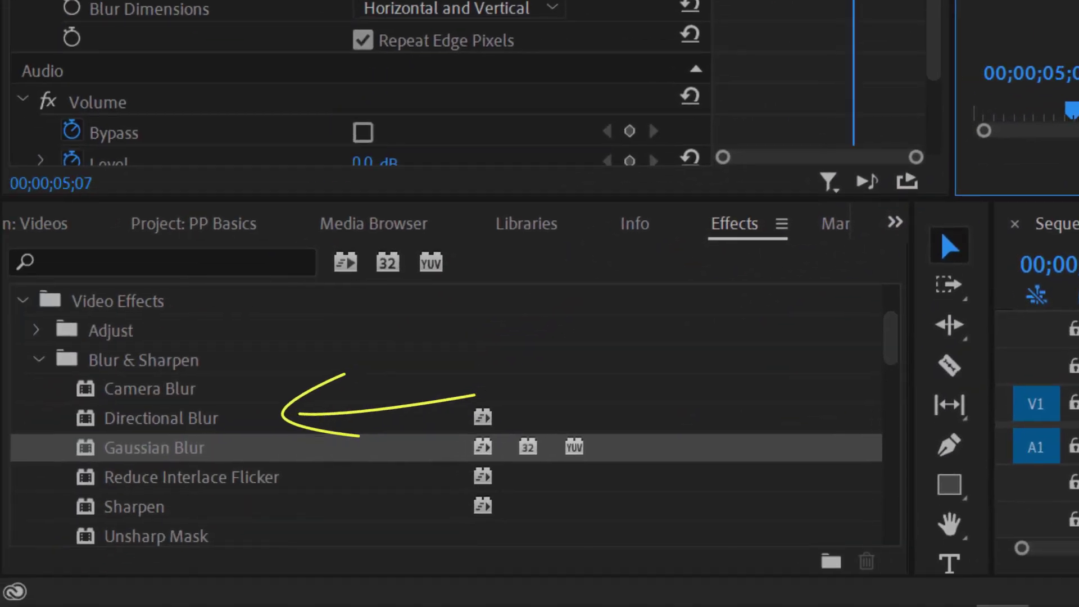
Apply the Lumetri Color effect from Color Correction to the Trees.mp4 clip and place the playhead at 00;00;12;21.
{"action": "left_click", "coordinate": [47, 359]}
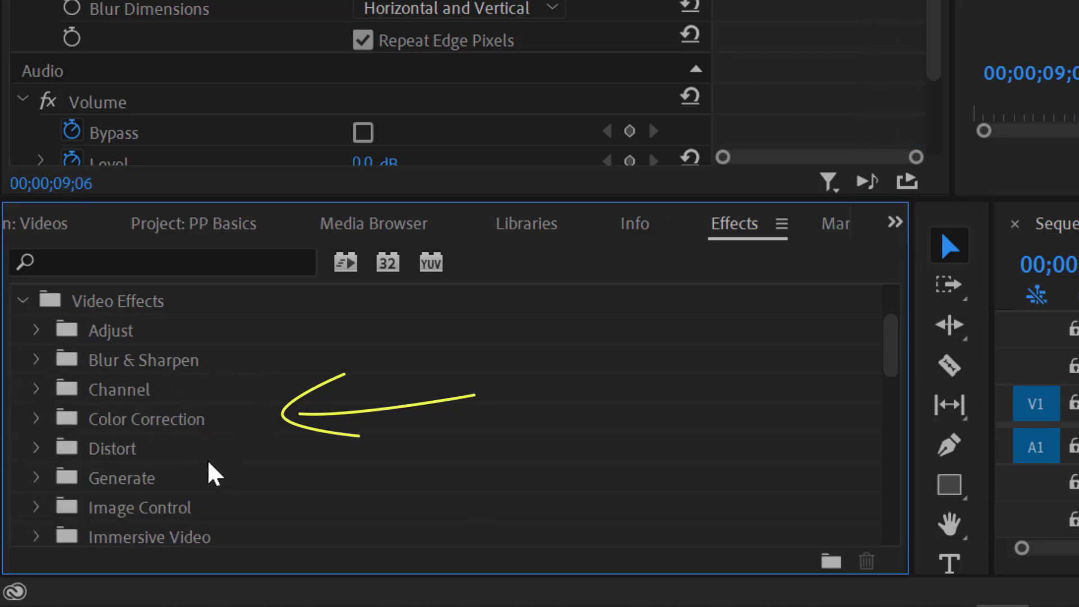
{"action": "left_click", "coordinate": [36, 419]}
{"action": "scroll", "coordinate": [379, 385], "scroll_direction": "down", "scroll_amount": 3}
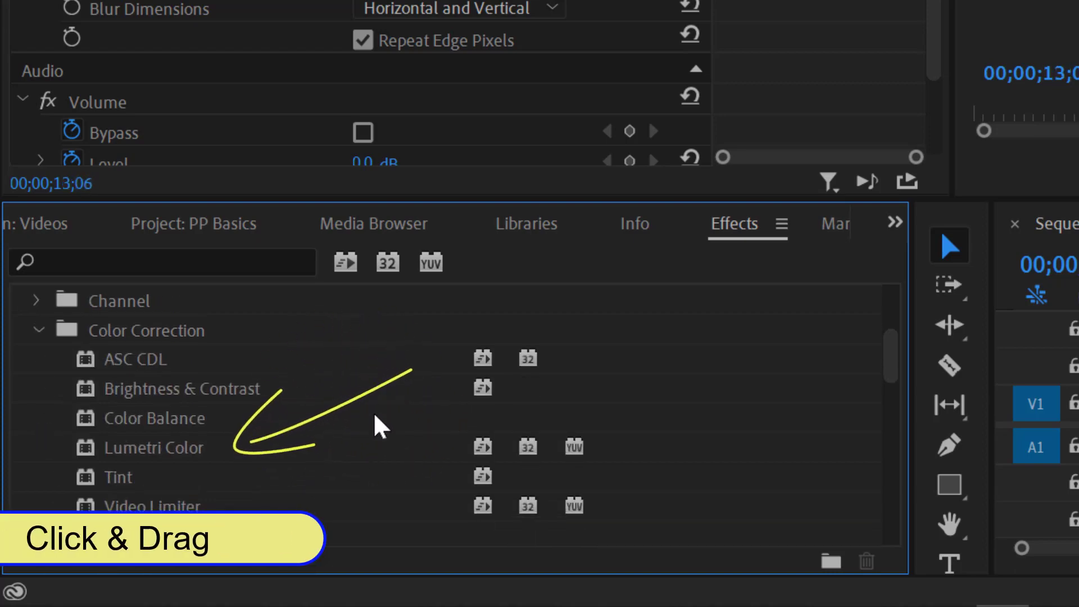
{"action": "left_click", "coordinate": [107, 457]}
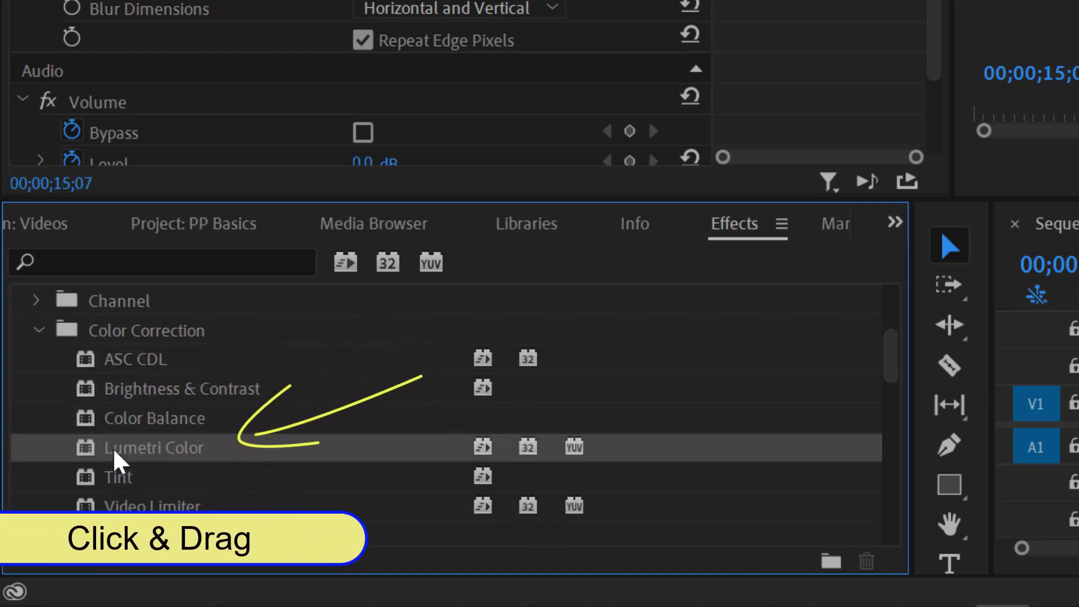
{"action": "left_click_drag", "start_coordinate": [115, 459], "coordinate": [835, 414]}
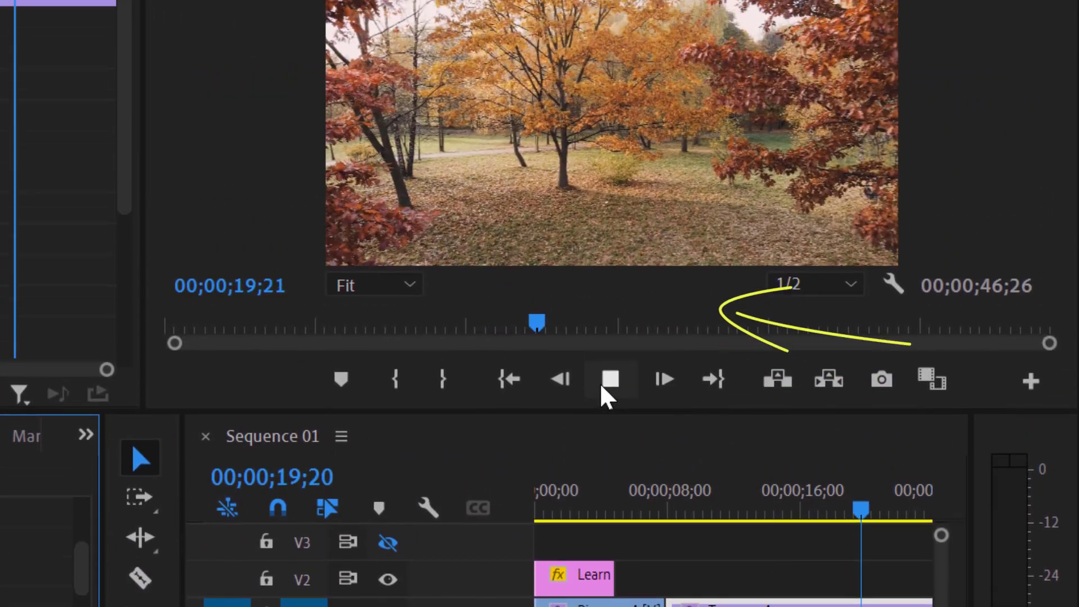
{"action": "left_click", "coordinate": [610, 166]}
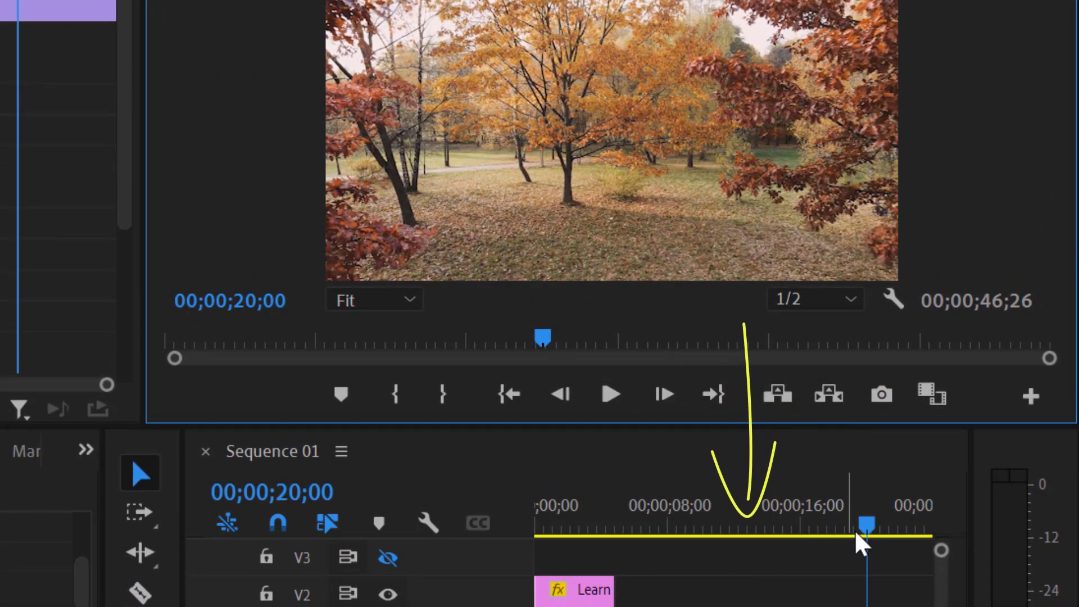
{"action": "left_click_drag", "start_coordinate": [865, 533], "coordinate": [746, 551]}
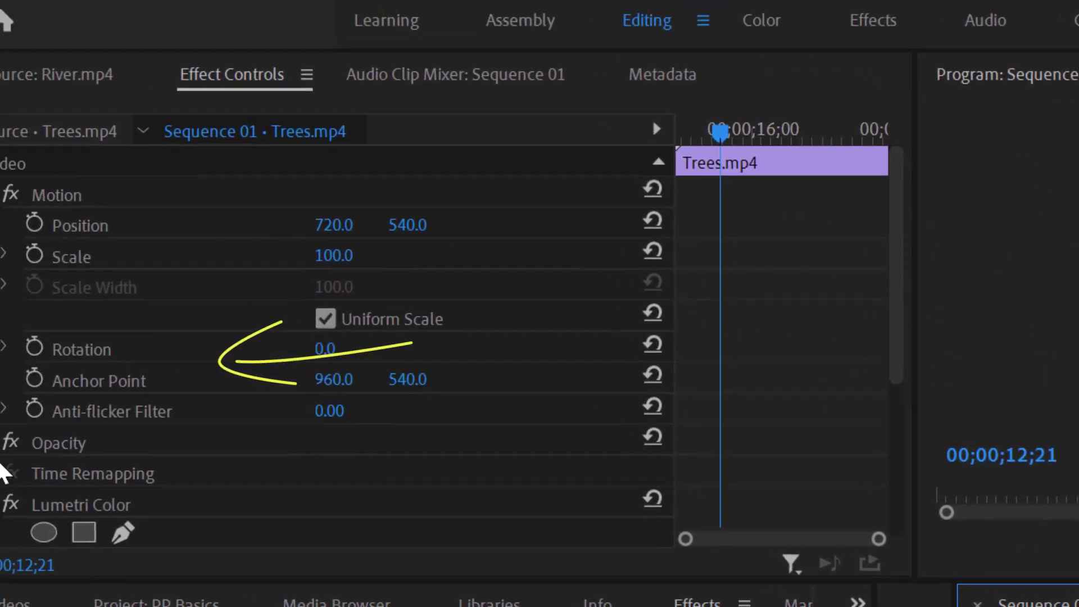
Set the white balance in Lumetri Basic Correction on Trees.mp4 to Temperature 44 and Tint 9.
{"action": "scroll", "coordinate": [11, 469], "scroll_direction": "down", "scroll_amount": 5}
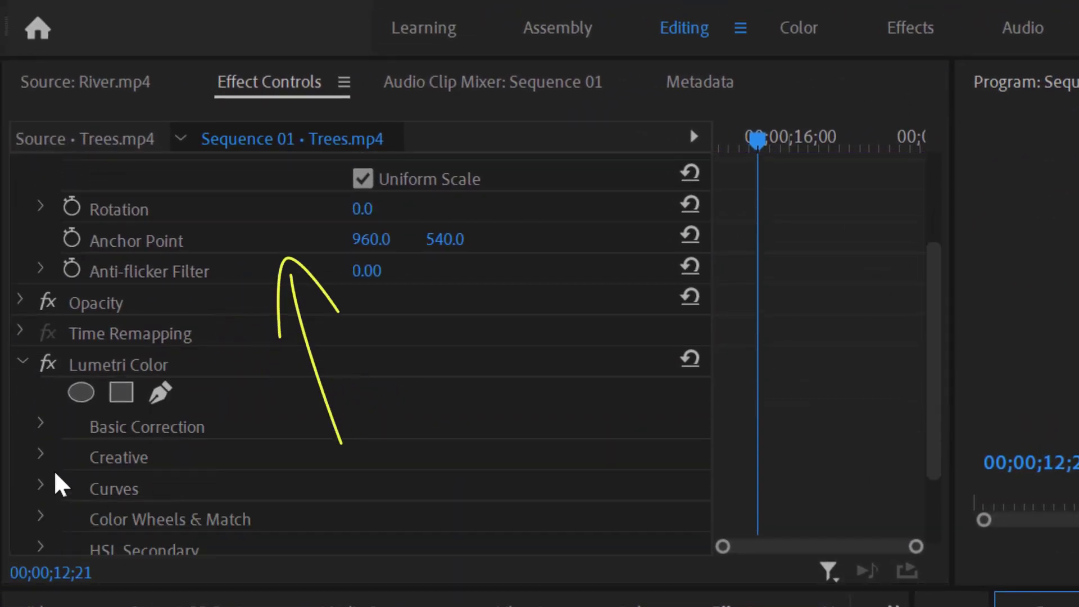
{"action": "left_click", "coordinate": [52, 423]}
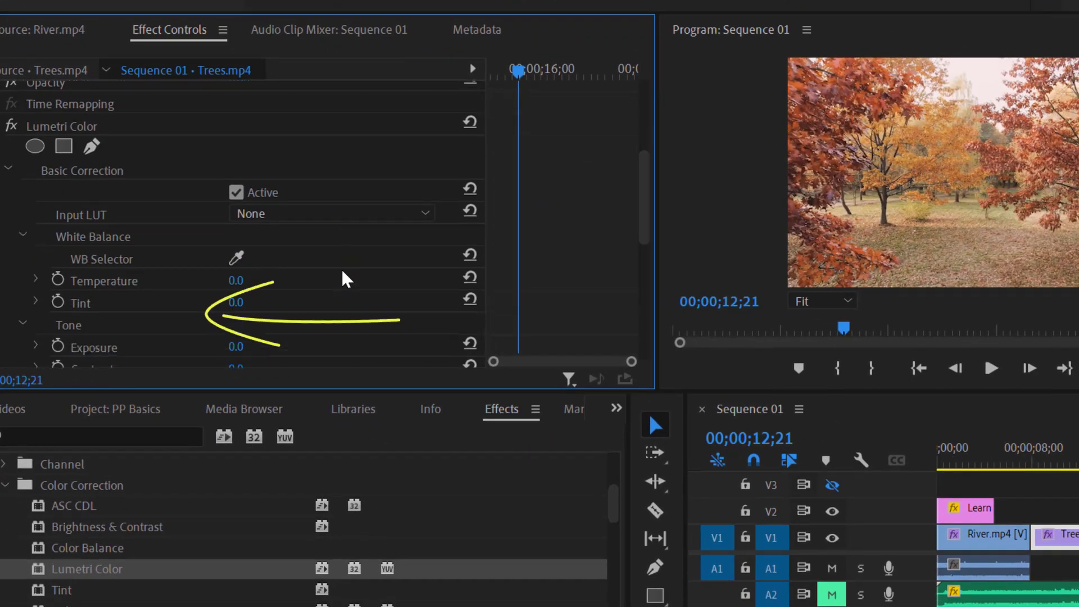
{"action": "scroll", "coordinate": [515, 394], "scroll_direction": "down", "scroll_amount": 1}
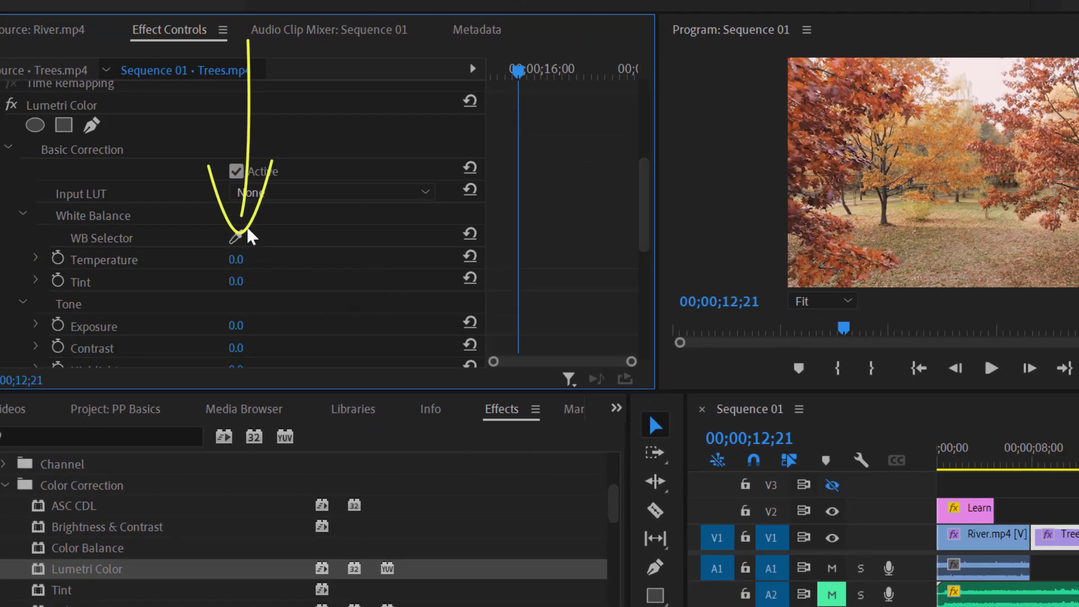
{"action": "left_click_drag", "start_coordinate": [248, 272], "coordinate": [258, 272]}
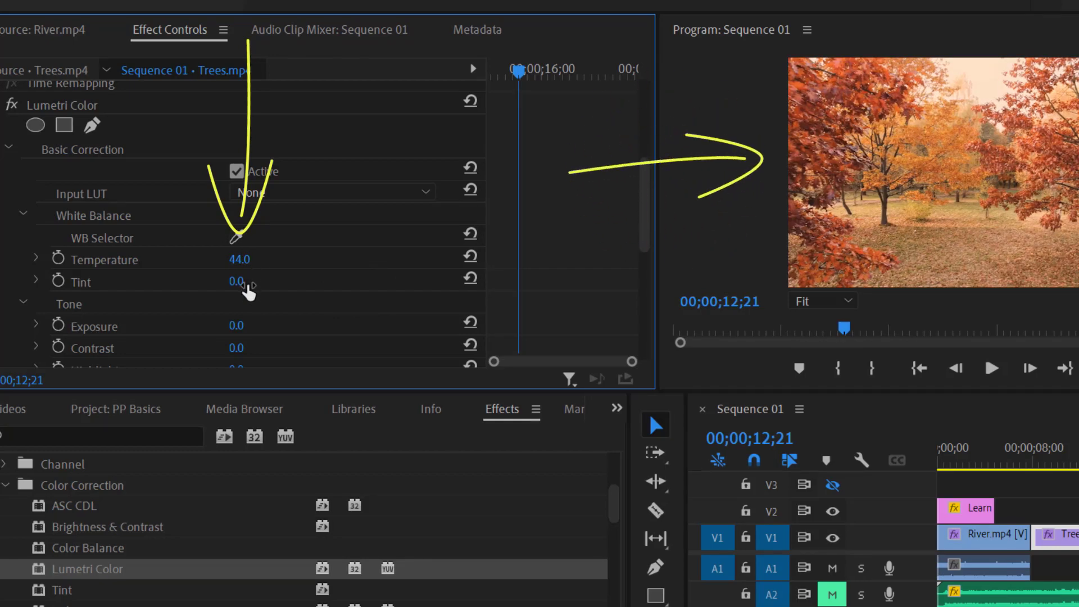
{"action": "left_click_drag", "start_coordinate": [240, 281], "coordinate": [224, 281]}
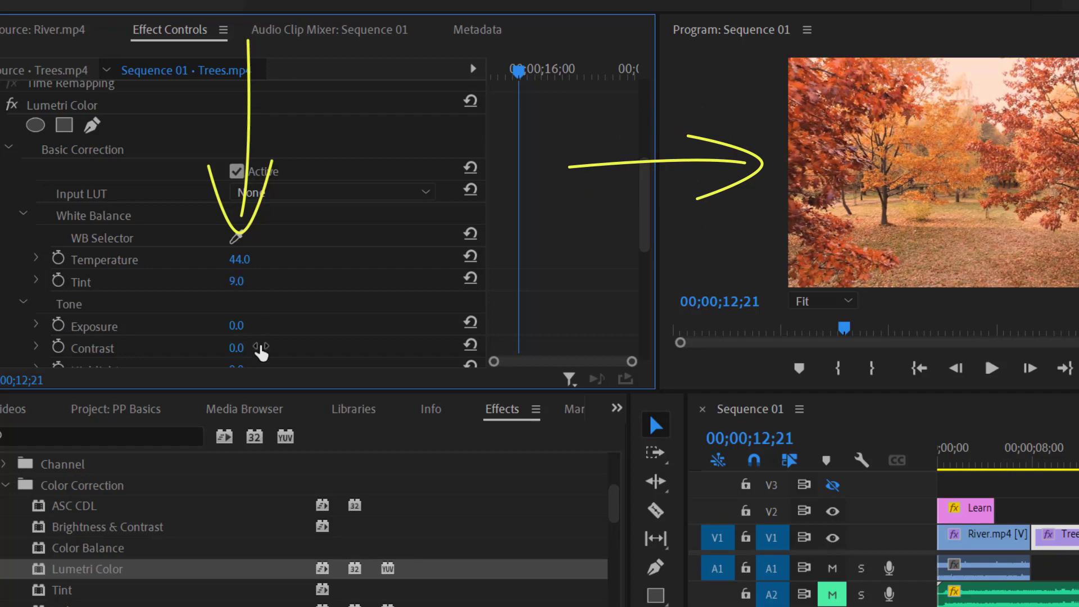
Set the Lumetri Tone values to Contrast -12, Highlights 32, Shadows -49, Whites 21 and Blacks 6.
{"action": "scroll", "coordinate": [267, 346], "scroll_direction": "down", "scroll_amount": 3}
{"action": "left_click_drag", "start_coordinate": [273, 272], "coordinate": [219, 262]}
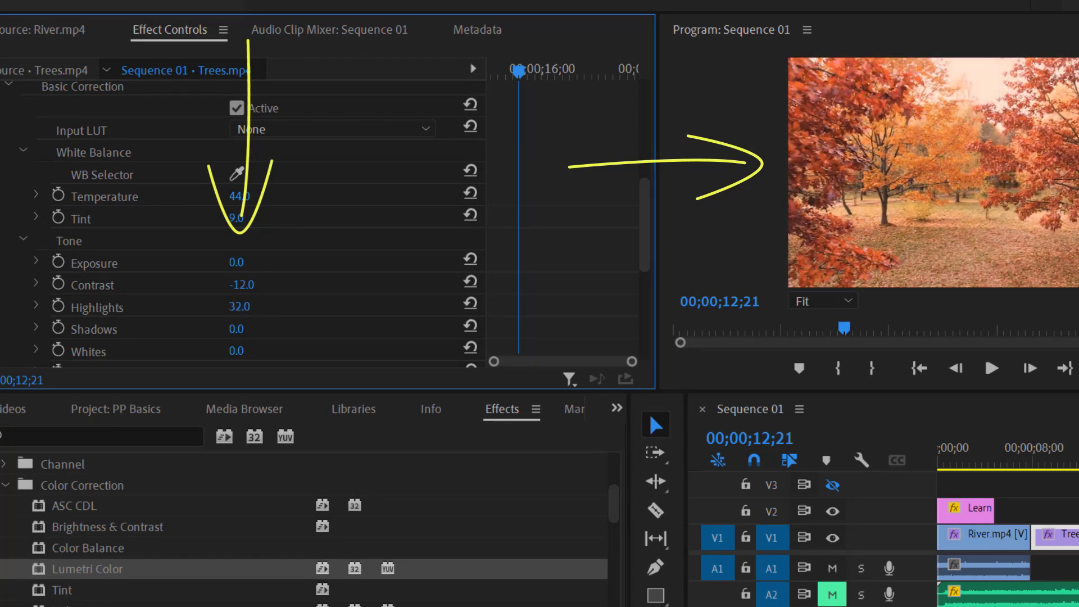
{"action": "left_click_drag", "start_coordinate": [238, 329], "coordinate": [208, 328]}
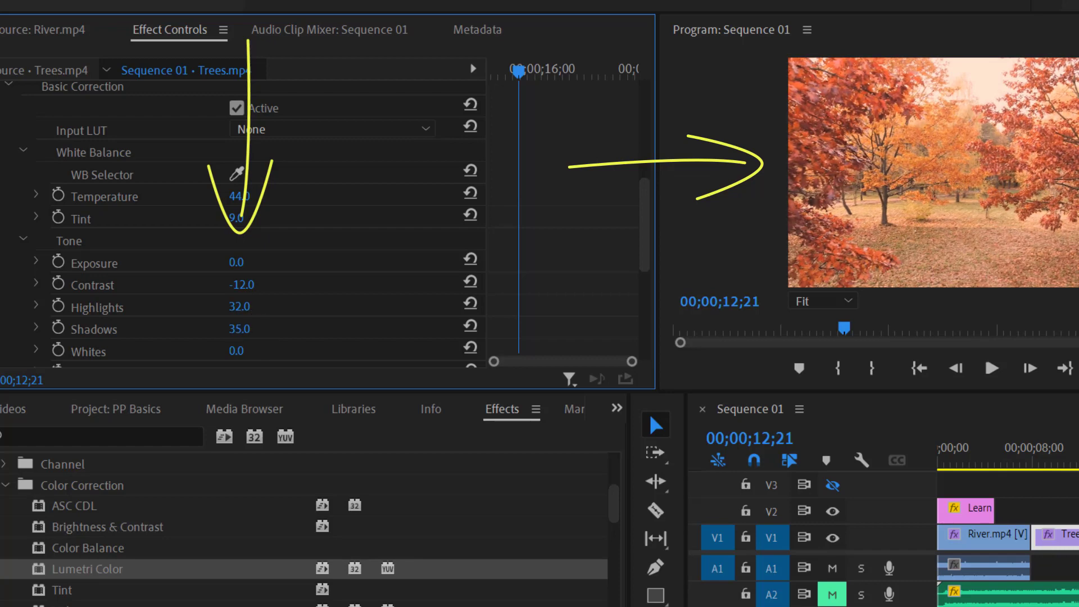
{"action": "left_click_drag", "start_coordinate": [283, 354], "coordinate": [295, 354]}
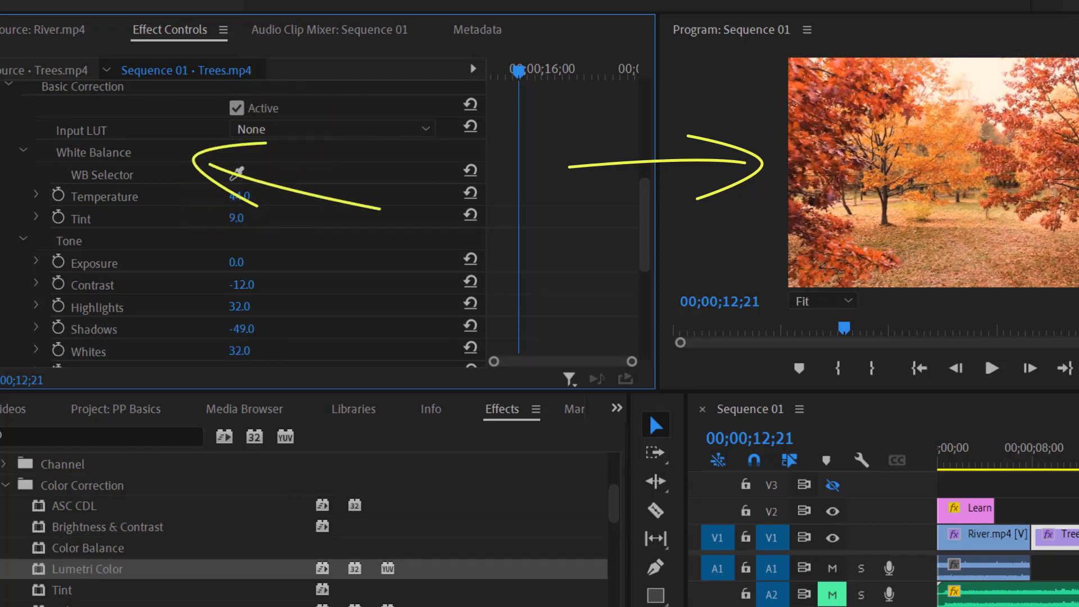
{"action": "scroll", "coordinate": [275, 306], "scroll_direction": "down", "scroll_amount": 3}
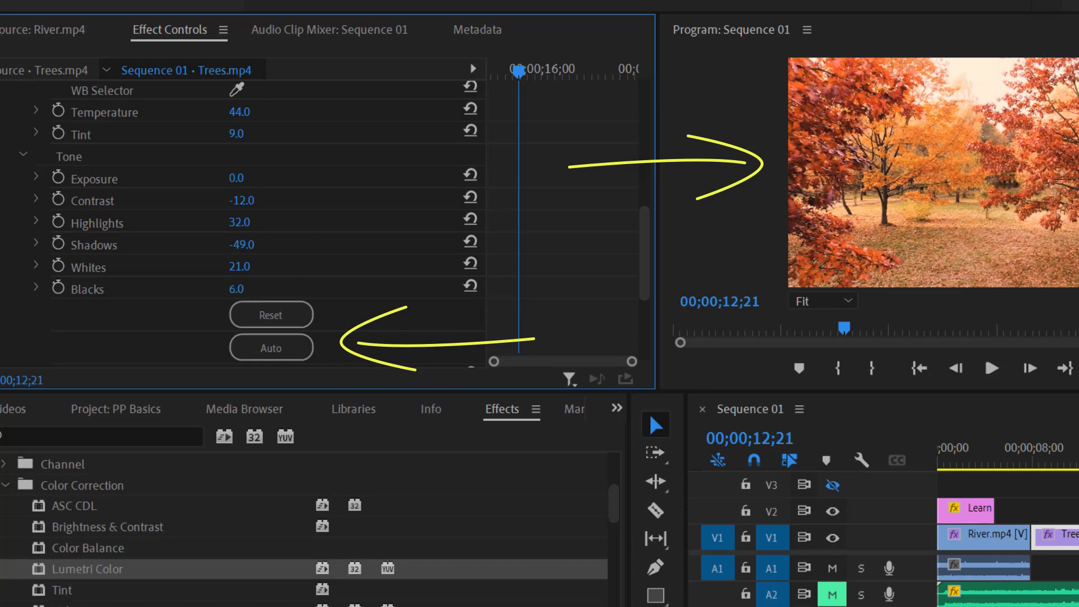
Apply the automatic tone correction in the Lumetri Basic Correction of Trees.mp4.
{"action": "left_click", "coordinate": [281, 349]}
{"action": "scroll", "coordinate": [349, 289], "scroll_direction": "down", "scroll_amount": 1}
{"action": "scroll", "coordinate": [346, 289], "scroll_direction": "down", "scroll_amount": 2}
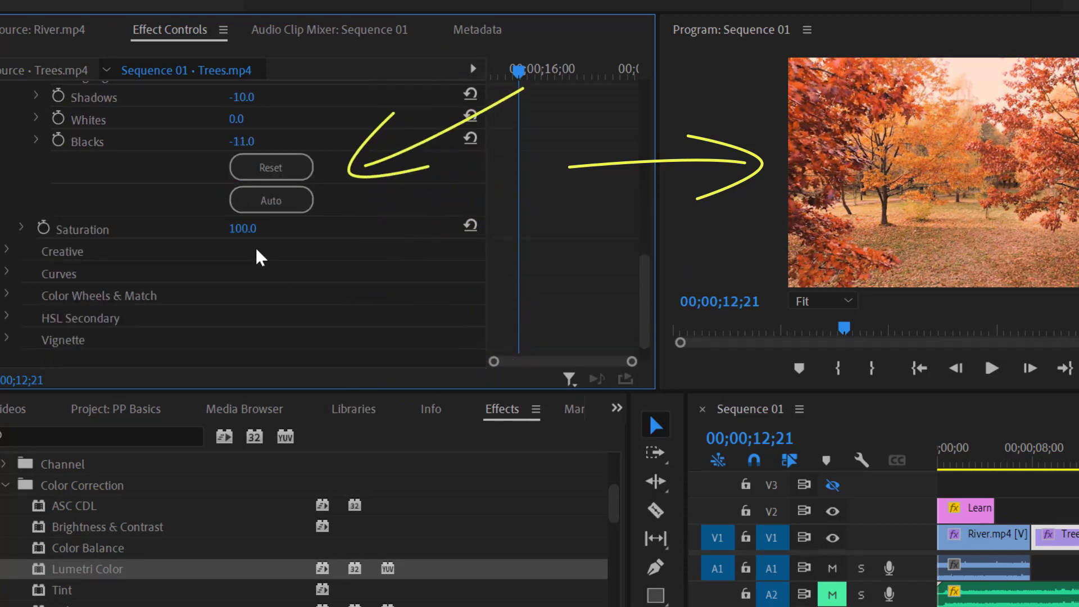
Set the Lumetri Creative adjustments on Trees.mp4 to Sharpen 21, Vibrance 28 and Saturation 118.
{"action": "left_click", "coordinate": [8, 251]}
{"action": "scroll", "coordinate": [315, 288], "scroll_direction": "down", "scroll_amount": 2}
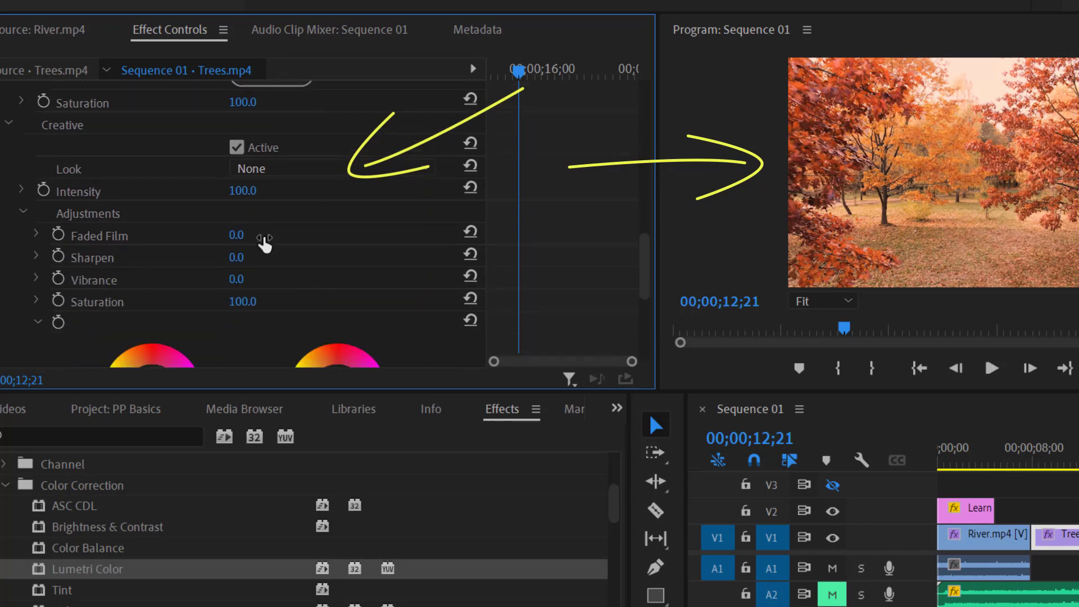
{"action": "left_click_drag", "start_coordinate": [265, 246], "coordinate": [268, 246]}
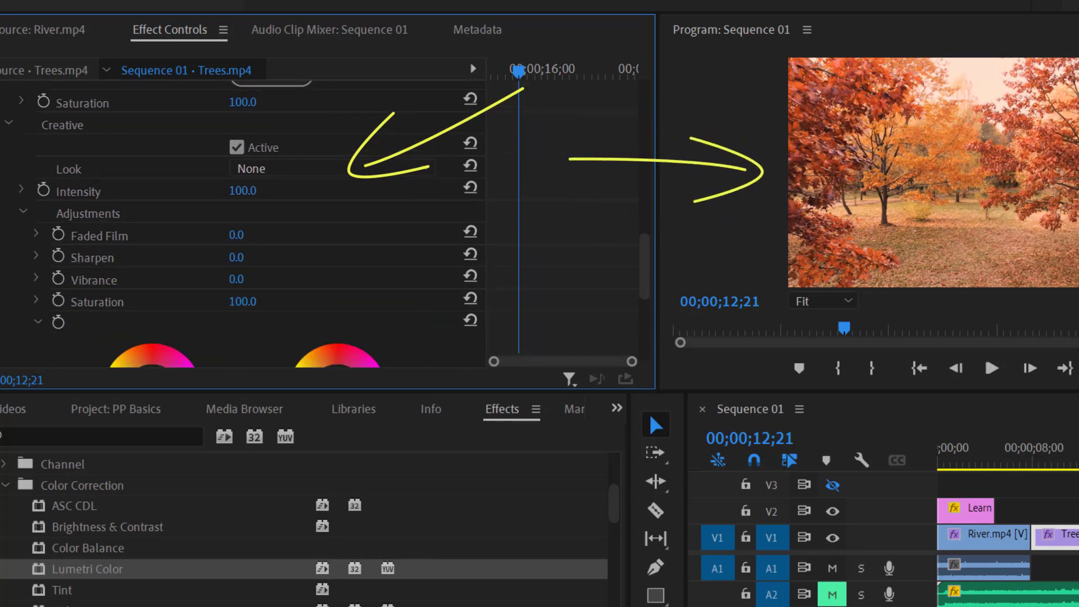
{"action": "left_click_drag", "start_coordinate": [265, 262], "coordinate": [277, 301]}
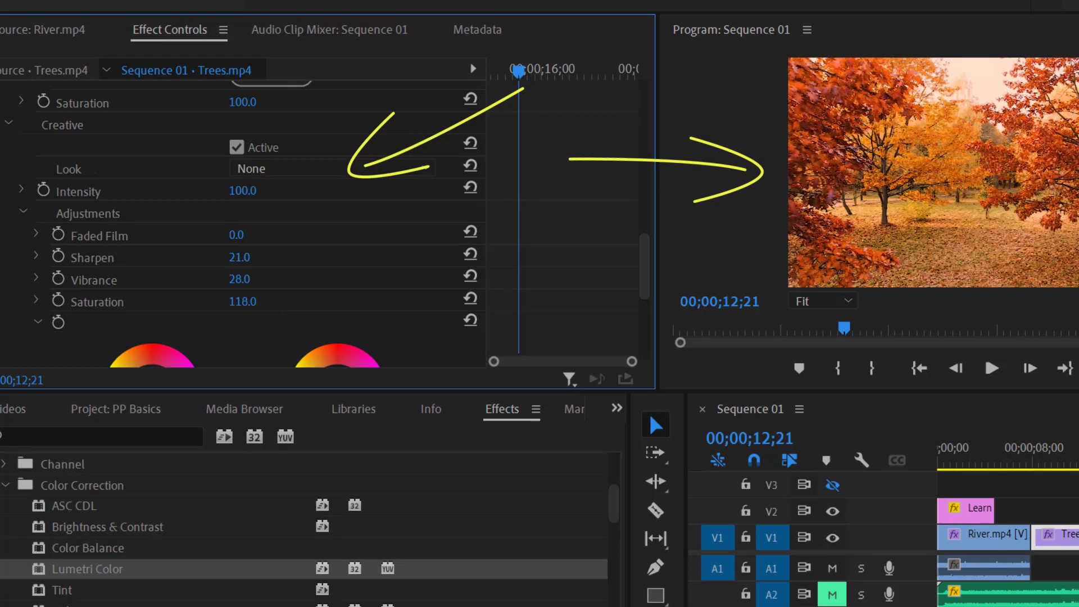
Tint the highlights slightly towards blue and the shadows slightly towards red with the Lumetri Creative color wheels.
{"action": "scroll", "coordinate": [329, 273], "scroll_direction": "down", "scroll_amount": 5}
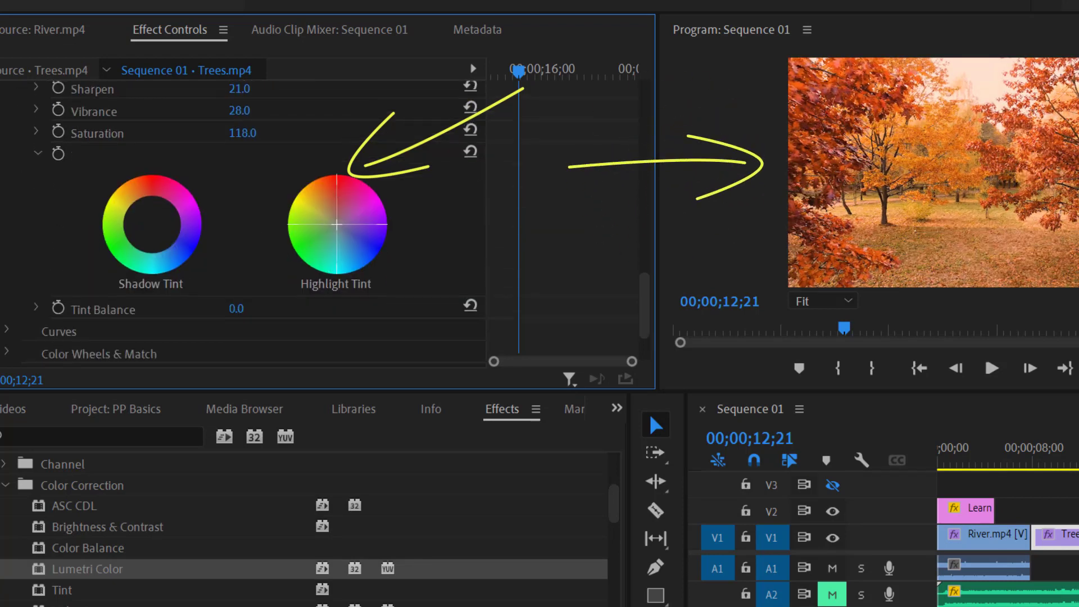
{"action": "left_click_drag", "start_coordinate": [338, 227], "coordinate": [341, 239]}
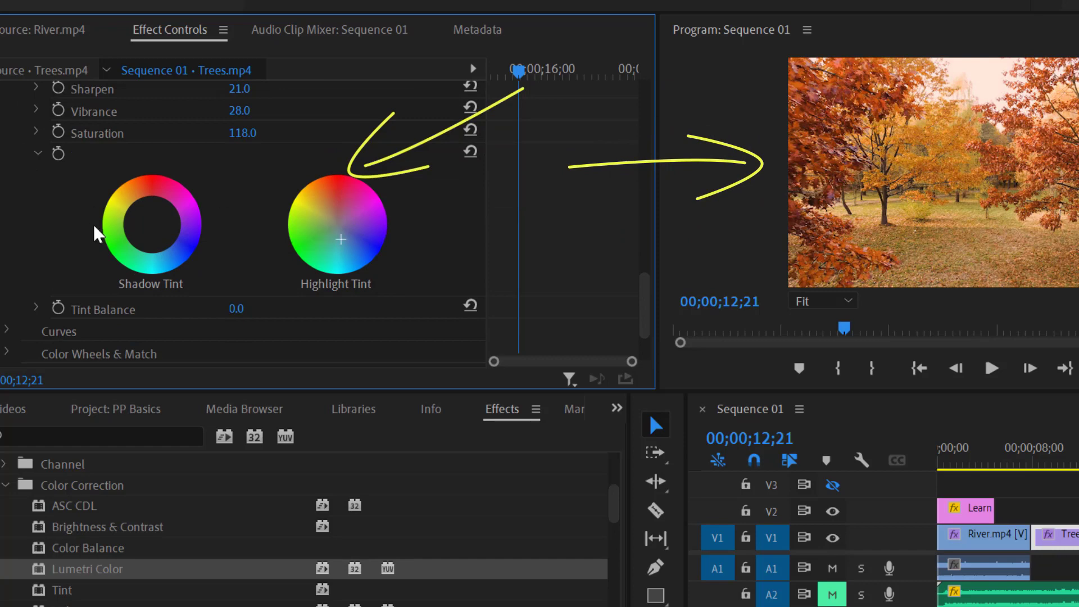
{"action": "left_click_drag", "start_coordinate": [157, 228], "coordinate": [156, 214]}
Bend the white RGB curve in the Lumetri Curves of Trees.mp4 with three control points in the shadows, midtones and highlights.
{"action": "scroll", "coordinate": [386, 355], "scroll_direction": "down", "scroll_amount": 3}
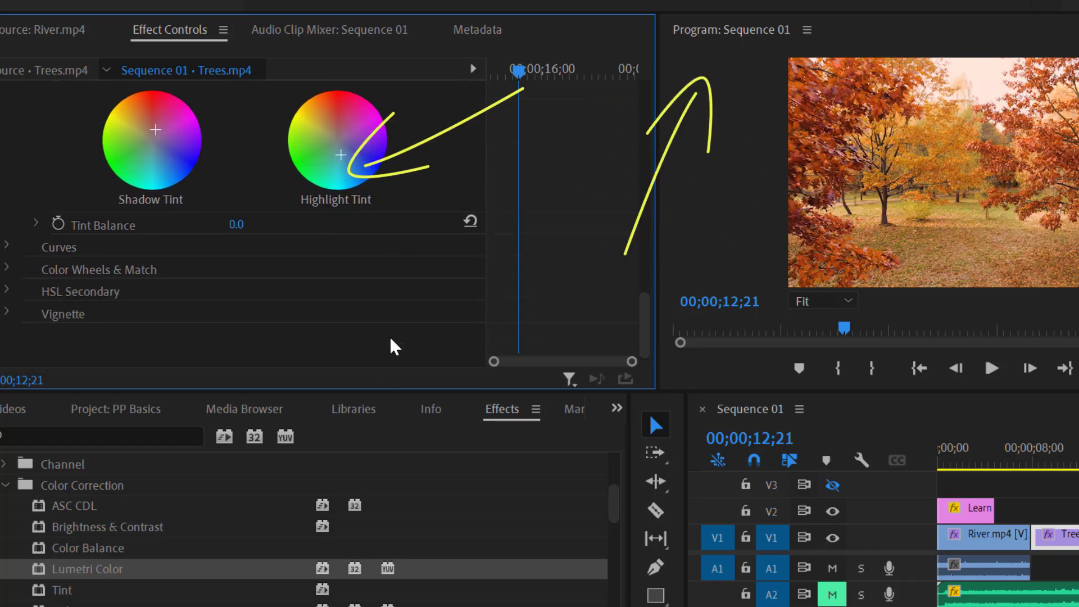
{"action": "left_click", "coordinate": [6, 247]}
{"action": "scroll", "coordinate": [389, 247], "scroll_direction": "down", "scroll_amount": 5}
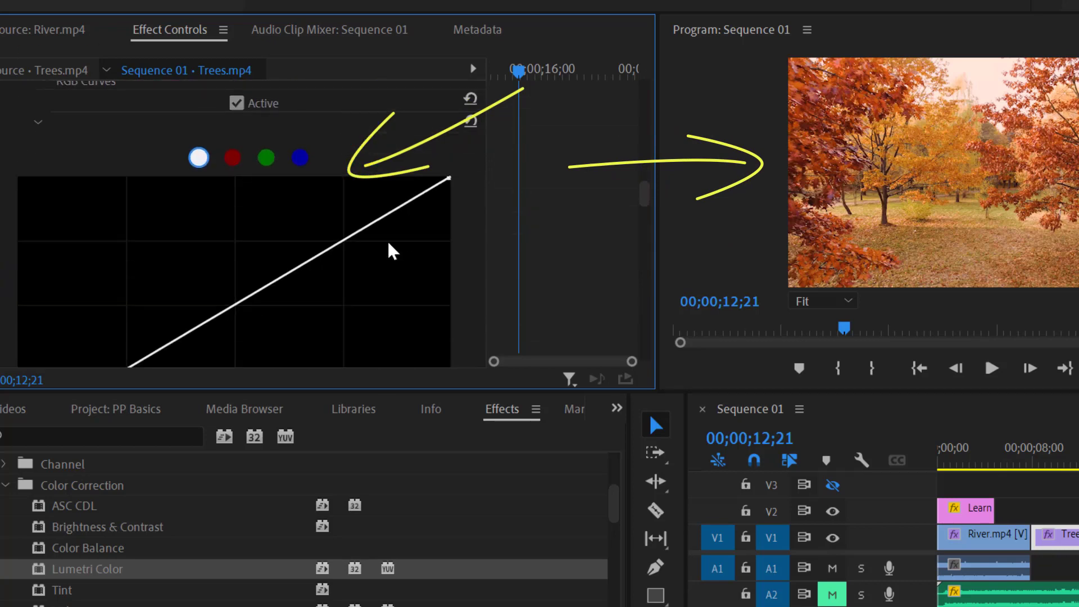
{"action": "left_click_drag", "start_coordinate": [235, 264], "coordinate": [257, 300]}
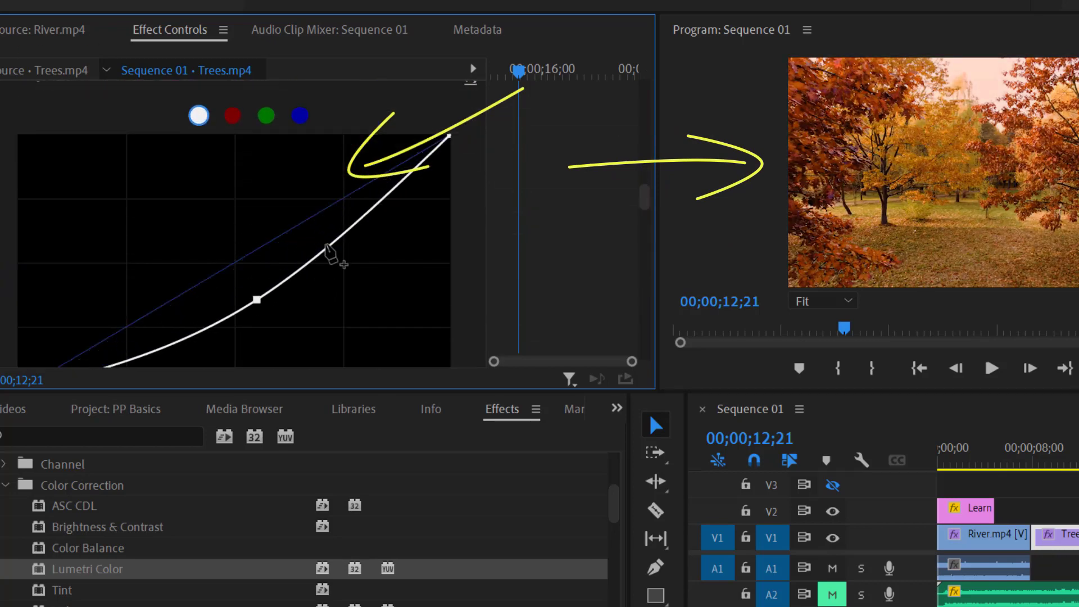
{"action": "left_click_drag", "start_coordinate": [332, 242], "coordinate": [314, 210]}
{"action": "scroll", "coordinate": [333, 239], "scroll_direction": "down", "scroll_amount": 4}
{"action": "left_click_drag", "start_coordinate": [197, 285], "coordinate": [147, 182]}
{"action": "scroll", "coordinate": [299, 251], "scroll_direction": "down", "scroll_amount": 3}
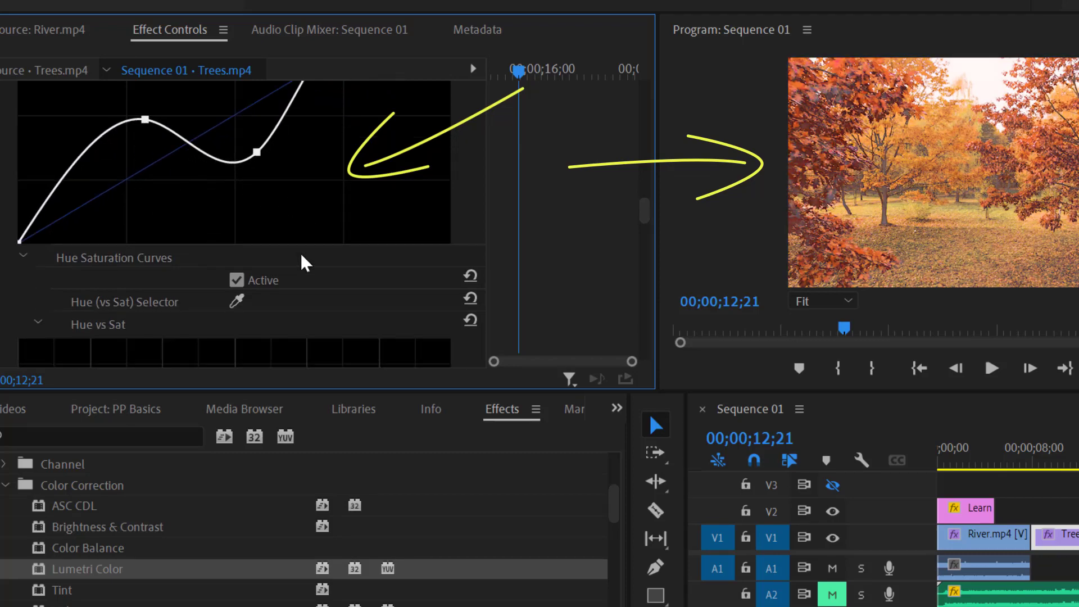
Pull the shadow and midtone points of the white RGB curve closer to its diagonal.
{"action": "scroll", "coordinate": [301, 256], "scroll_direction": "up", "scroll_amount": 2}
{"action": "left_click_drag", "start_coordinate": [145, 163], "coordinate": [135, 219]}
{"action": "left_click_drag", "start_coordinate": [257, 195], "coordinate": [245, 175]}
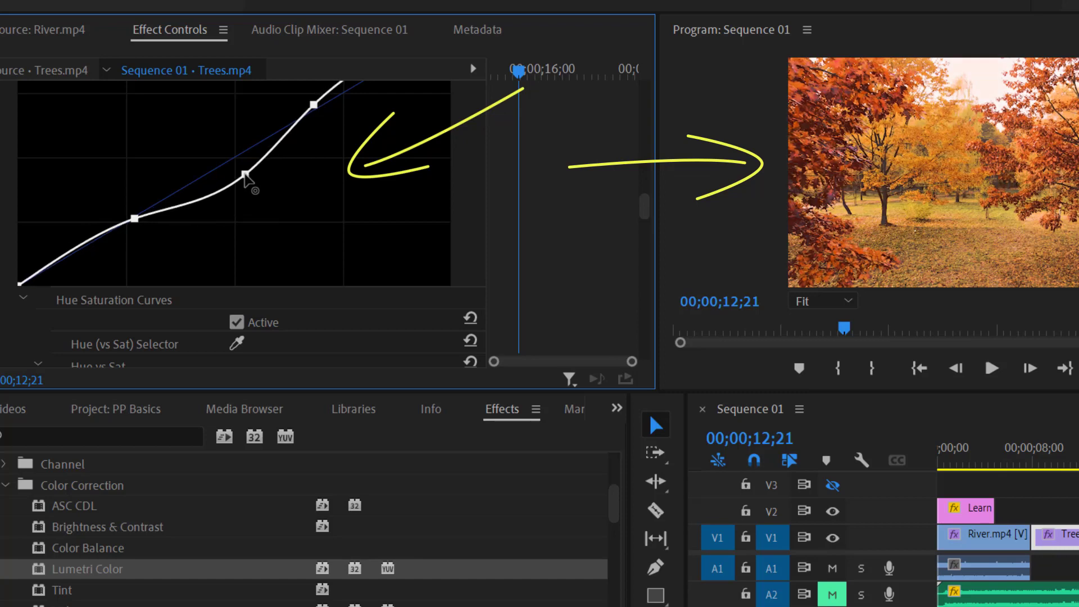
Add a control point at the middle of the Hue Saturation curves, including Hue vs Hue and Sat vs Sat, keeping them flat.
{"action": "scroll", "coordinate": [422, 257], "scroll_direction": "down", "scroll_amount": 5}
{"action": "left_click_drag", "start_coordinate": [247, 234], "coordinate": [236, 195]}
{"action": "scroll", "coordinate": [303, 244], "scroll_direction": "down", "scroll_amount": 8}
{"action": "left_click", "coordinate": [256, 200]}
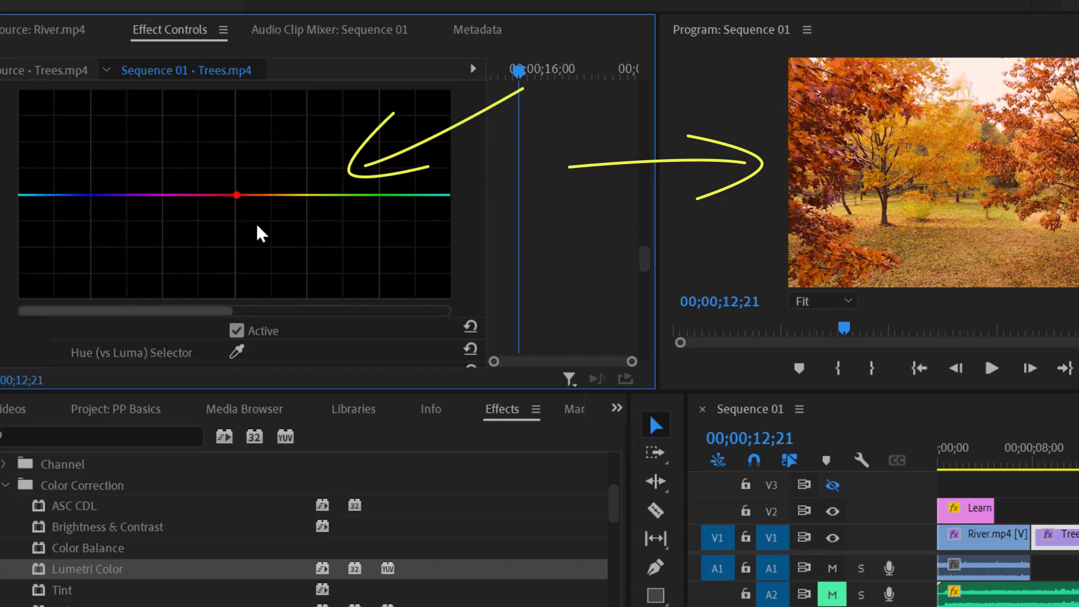
{"action": "scroll", "coordinate": [275, 233], "scroll_direction": "down", "scroll_amount": 1}
{"action": "scroll", "coordinate": [275, 231], "scroll_direction": "down", "scroll_amount": 4}
{"action": "left_click_drag", "start_coordinate": [267, 262], "coordinate": [237, 250]}
{"action": "scroll", "coordinate": [264, 267], "scroll_direction": "down", "scroll_amount": 4}
{"action": "scroll", "coordinate": [265, 264], "scroll_direction": "down", "scroll_amount": 3}
{"action": "scroll", "coordinate": [293, 267], "scroll_direction": "down", "scroll_amount": 4}
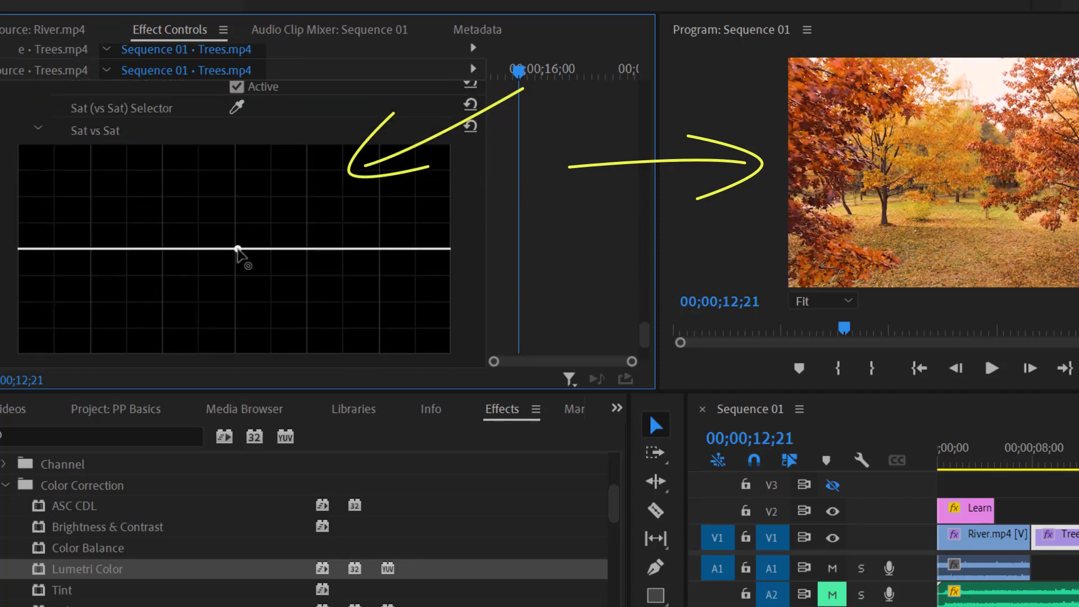
Lower the Midtones, Shadows and Highlights levels slightly in the Lumetri Color Wheels & Match of Trees.mp4.
{"action": "scroll", "coordinate": [281, 260], "scroll_direction": "down", "scroll_amount": 5}
{"action": "scroll", "coordinate": [281, 259], "scroll_direction": "up", "scroll_amount": 1}
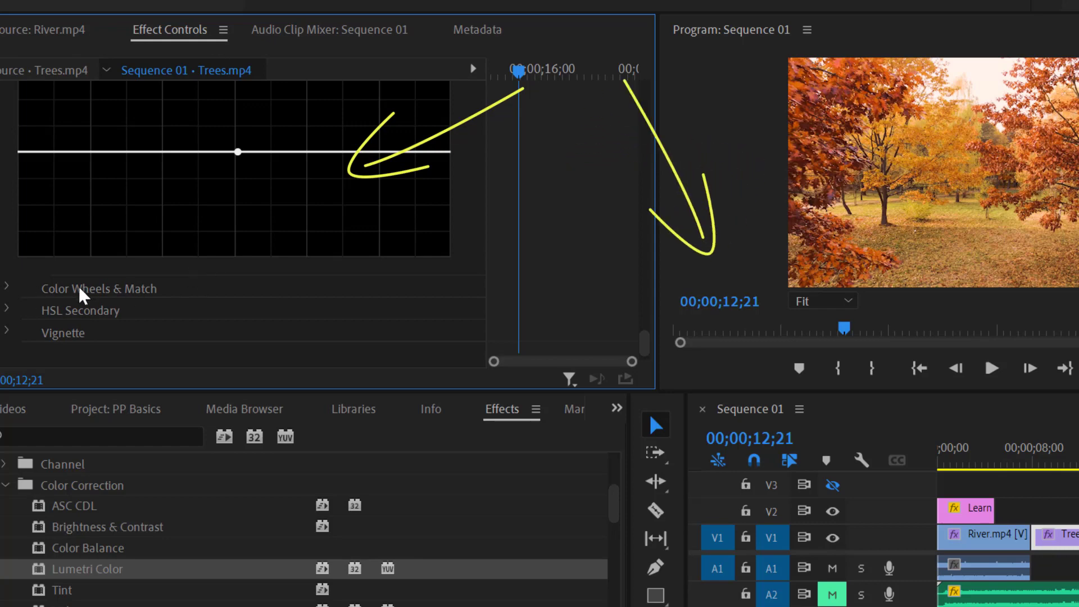
{"action": "left_click", "coordinate": [5, 288]}
{"action": "scroll", "coordinate": [337, 259], "scroll_direction": "down", "scroll_amount": 4}
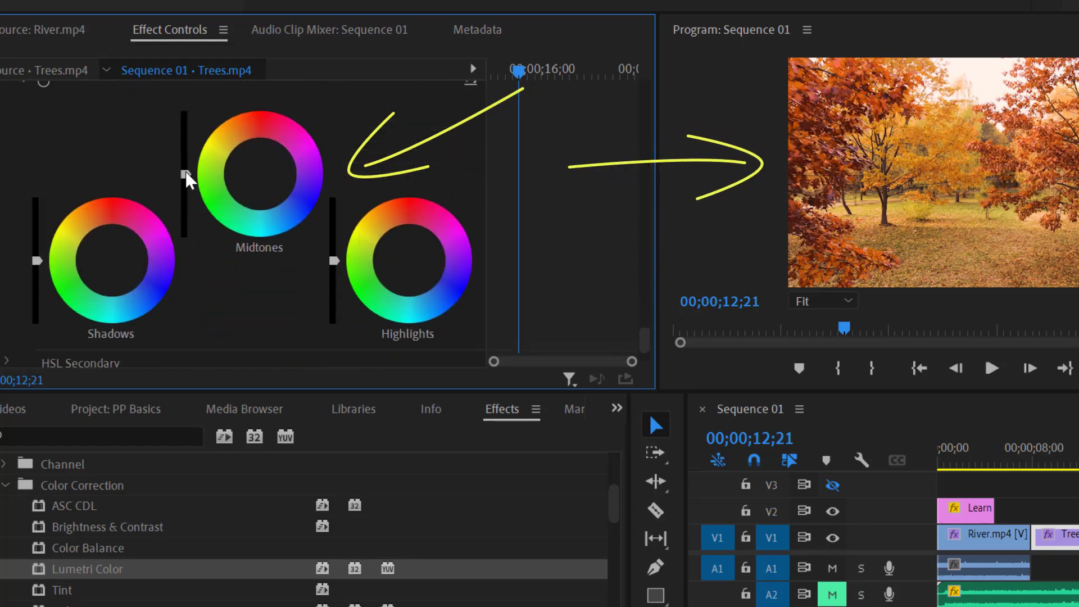
{"action": "left_click_drag", "start_coordinate": [185, 189], "coordinate": [185, 179]}
{"action": "mouse_move", "coordinate": [333, 261]}
{"action": "left_mouse_down"}
{"action": "mouse_move", "coordinate": [334, 244]}
{"action": "mouse_move", "coordinate": [334, 271]}
{"action": "left_mouse_up"}
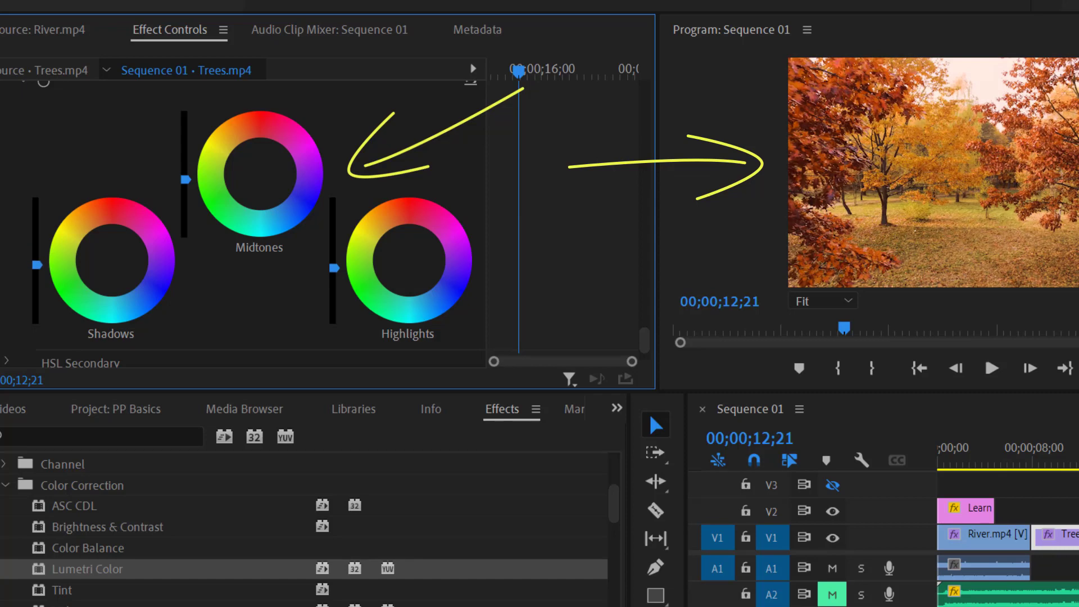
Expand the HSL Secondary section of Trees.mp4 and set its Refine Blur to 84.
{"action": "scroll", "coordinate": [281, 222], "scroll_direction": "down", "scroll_amount": 3}
{"action": "left_click", "coordinate": [5, 289]}
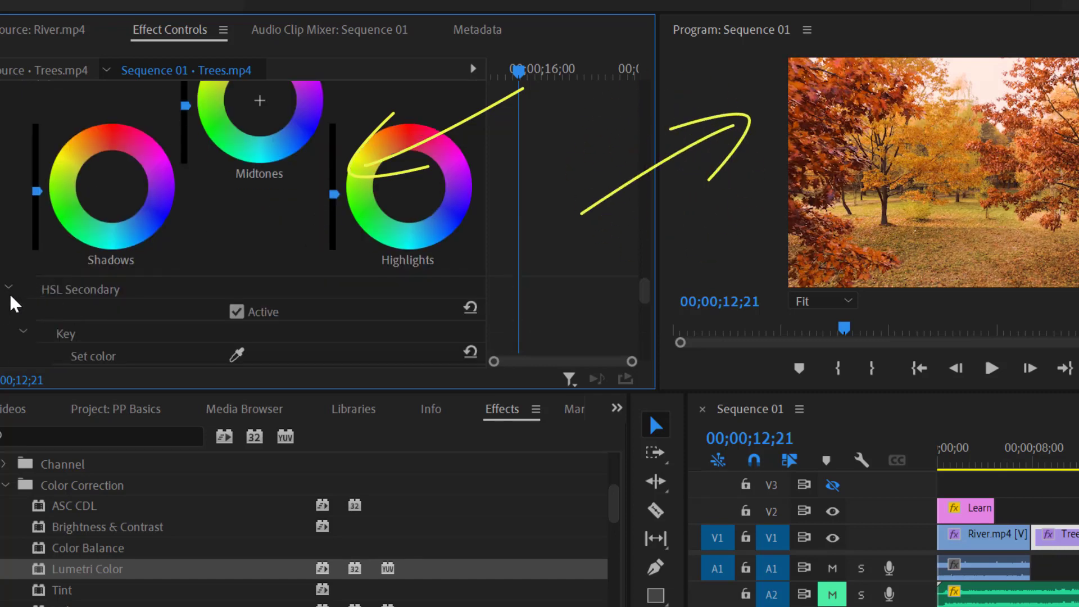
{"action": "scroll", "coordinate": [191, 251], "scroll_direction": "down", "scroll_amount": 5}
{"action": "scroll", "coordinate": [190, 251], "scroll_direction": "down", "scroll_amount": 3}
{"action": "left_click", "coordinate": [248, 194]}
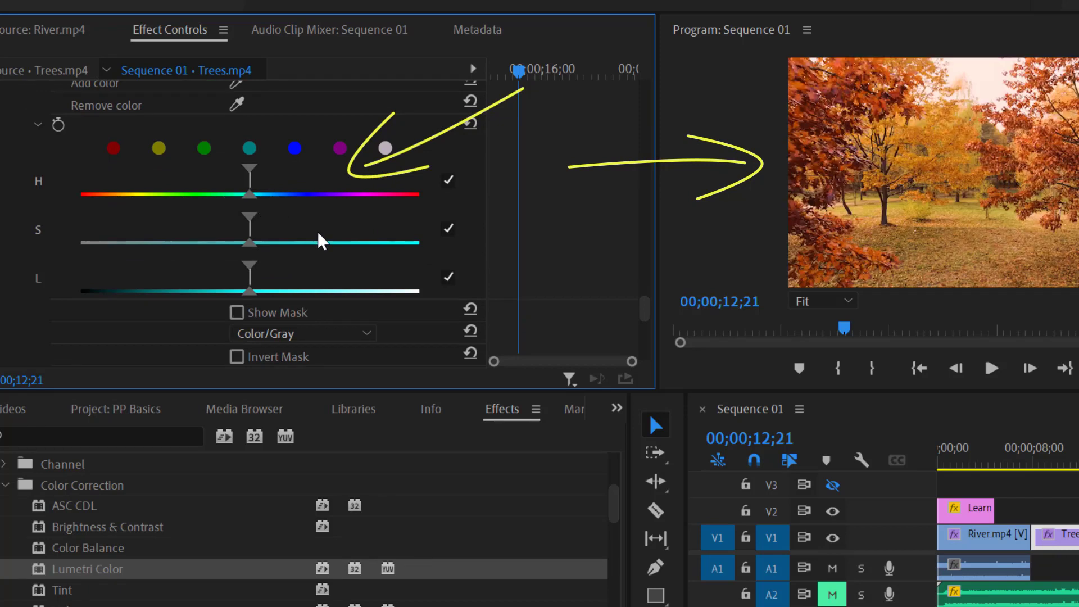
{"action": "scroll", "coordinate": [317, 231], "scroll_direction": "down", "scroll_amount": 5}
{"action": "scroll", "coordinate": [330, 231], "scroll_direction": "down", "scroll_amount": 3}
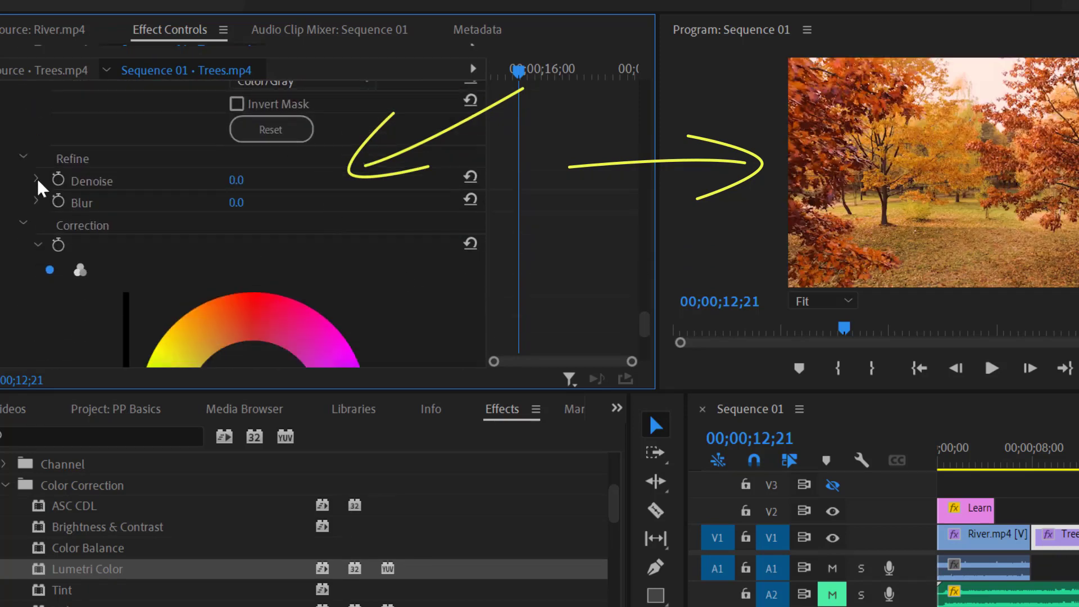
{"action": "left_click_drag", "start_coordinate": [241, 206], "coordinate": [252, 206]}
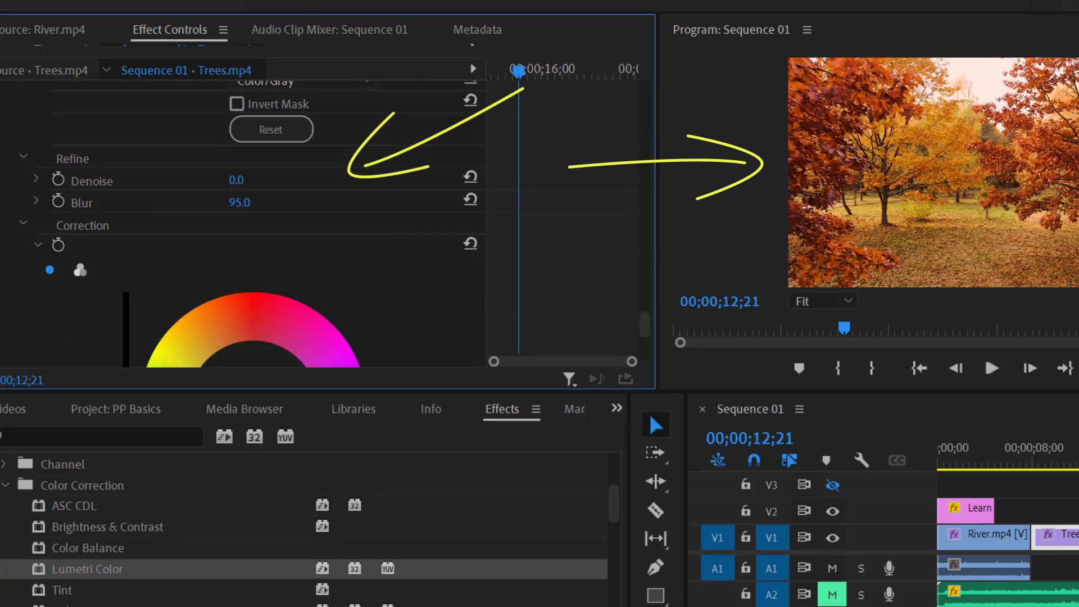
{"action": "scroll", "coordinate": [252, 202], "scroll_direction": "down", "scroll_amount": 2}
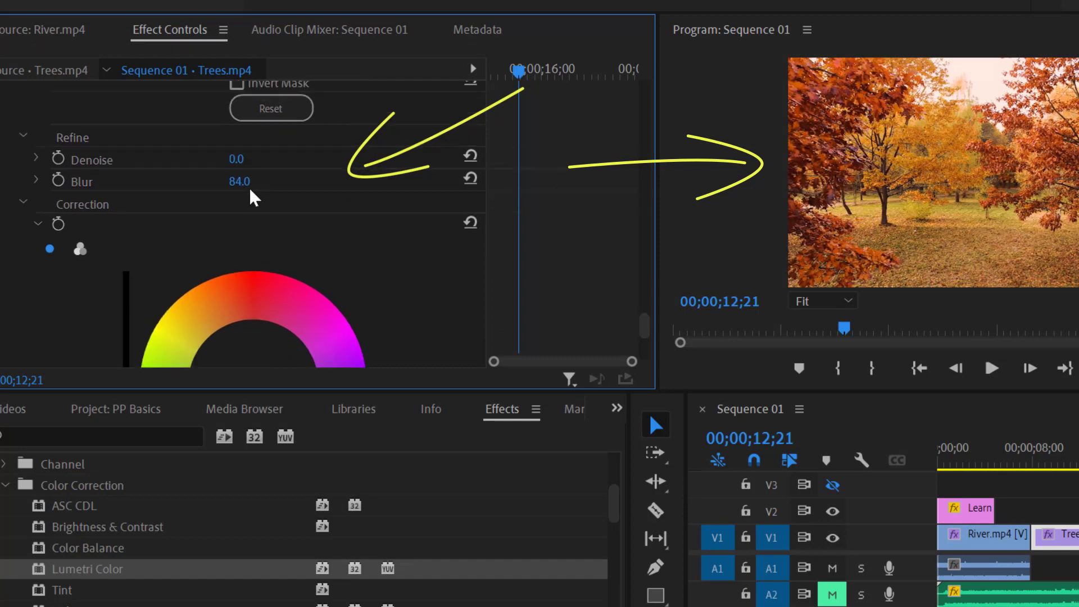
Set the HSL Secondary correction to Temperature 62, Tint 88, Contrast 41, Sharpen 33 and Saturation 113.
{"action": "scroll", "coordinate": [386, 250], "scroll_direction": "down", "scroll_amount": 8}
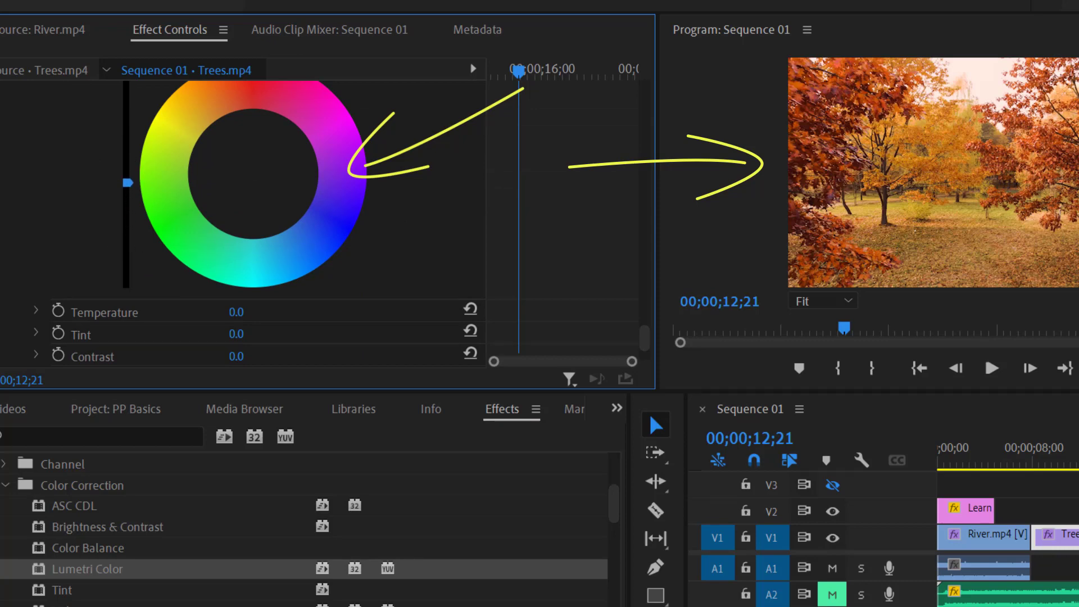
{"action": "scroll", "coordinate": [78, 292], "scroll_direction": "down", "scroll_amount": 4}
{"action": "left_click_drag", "start_coordinate": [238, 270], "coordinate": [270, 336]}
{"action": "scroll", "coordinate": [269, 346], "scroll_direction": "down", "scroll_amount": 5}
{"action": "left_click_drag", "start_coordinate": [274, 295], "coordinate": [323, 302]}
{"action": "scroll", "coordinate": [318, 302], "scroll_direction": "down", "scroll_amount": 1}
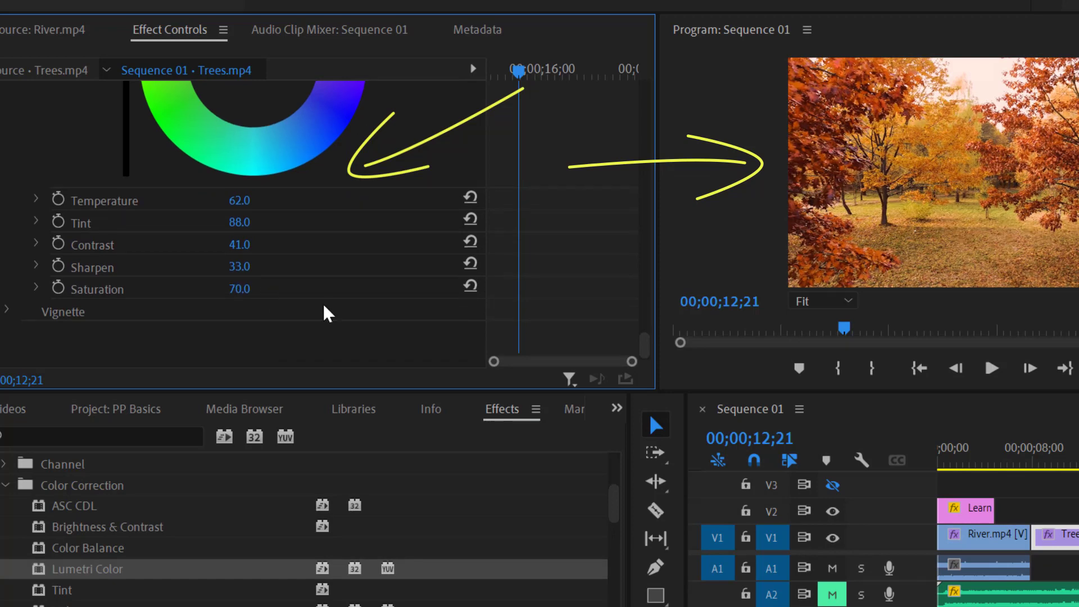
{"action": "left_click_drag", "start_coordinate": [239, 289], "coordinate": [269, 340]}
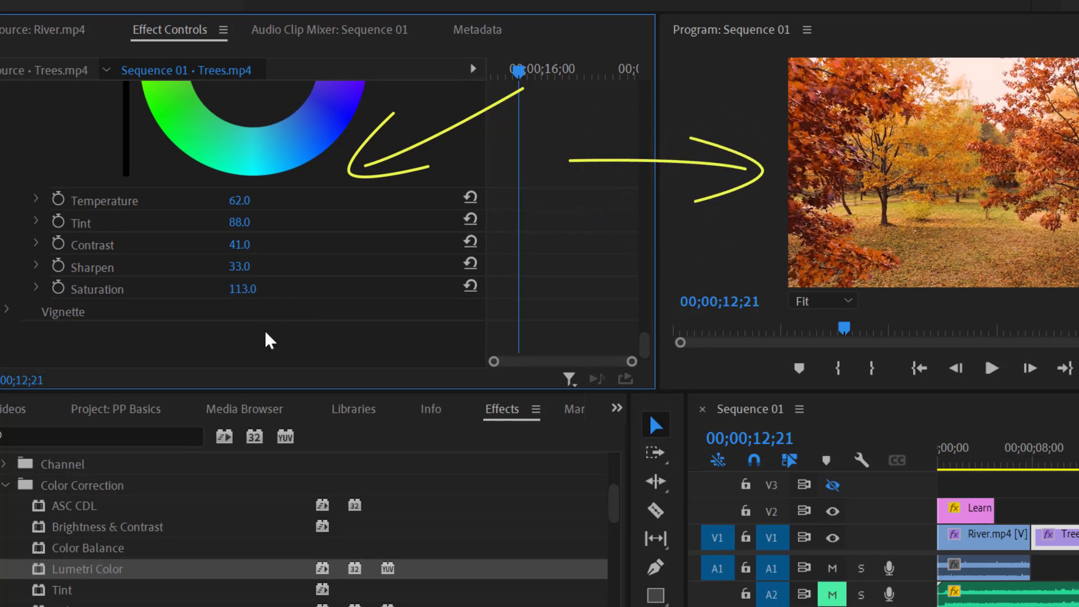
Adjust the Lumetri Vignette on Trees.mp4 to lighten the edges of the frame.
{"action": "left_click", "coordinate": [30, 313]}
{"action": "scroll", "coordinate": [285, 326], "scroll_direction": "down", "scroll_amount": 4}
{"action": "mouse_move", "coordinate": [241, 245]}
{"action": "left_mouse_down"}
{"action": "mouse_move", "coordinate": [264, 245]}
{"action": "mouse_move", "coordinate": [257, 291]}
{"action": "mouse_move", "coordinate": [245, 290]}
{"action": "mouse_move", "coordinate": [277, 316]}
{"action": "mouse_move", "coordinate": [239, 311]}
{"action": "mouse_move", "coordinate": [284, 303]}
{"action": "mouse_move", "coordinate": [194, 289]}
{"action": "mouse_move", "coordinate": [234, 289]}
{"action": "left_mouse_up"}
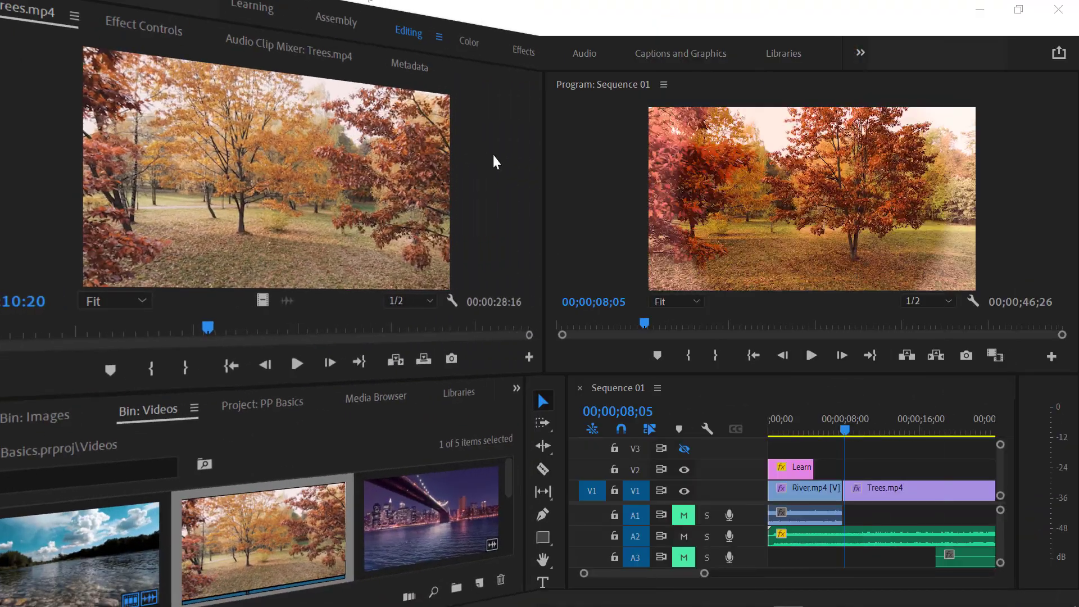
Switch to the Effects workspace and place an Essential Graphics template on V2 above the start of Trees.mp4.
{"action": "left_click", "coordinate": [519, 54]}
{"action": "left_click", "coordinate": [896, 146]}
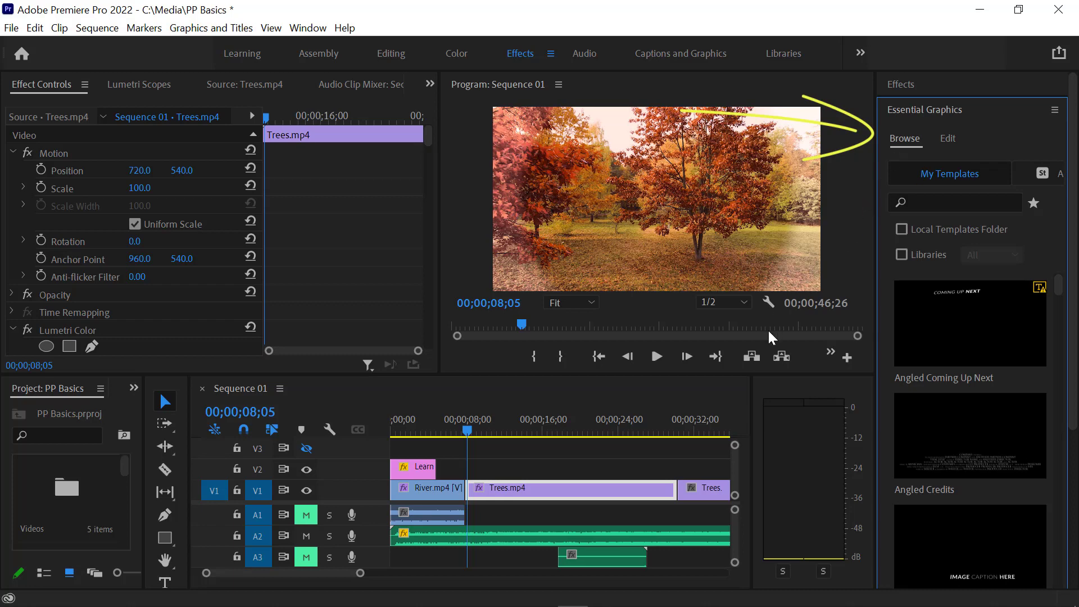
{"action": "left_click_drag", "start_coordinate": [1062, 293], "coordinate": [481, 477]}
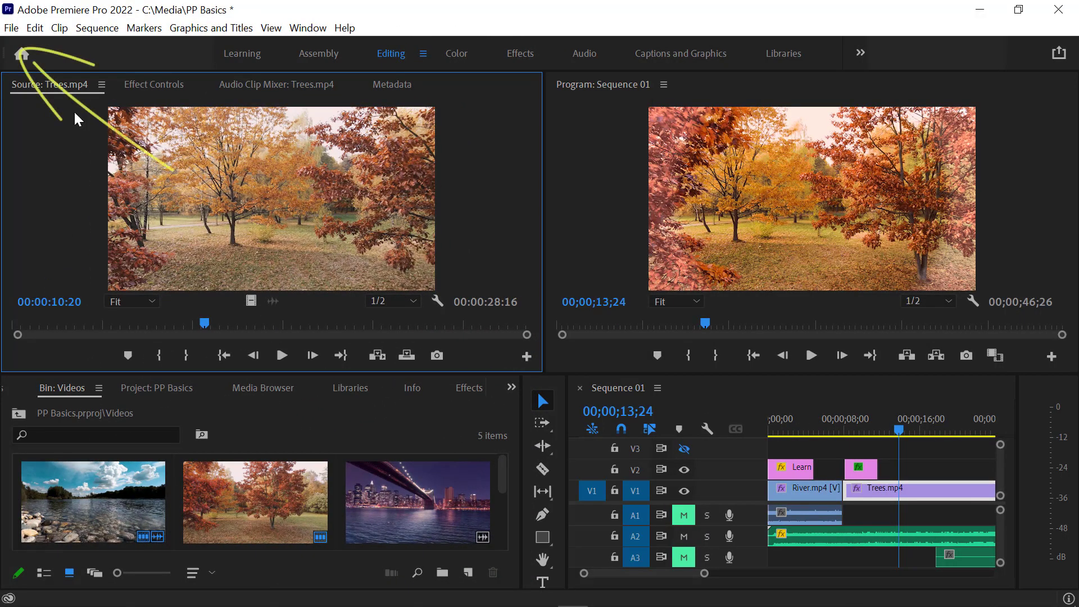
Save the project under the name PP Basics in the Media folder using Save As.
{"action": "left_click", "coordinate": [11, 29]}
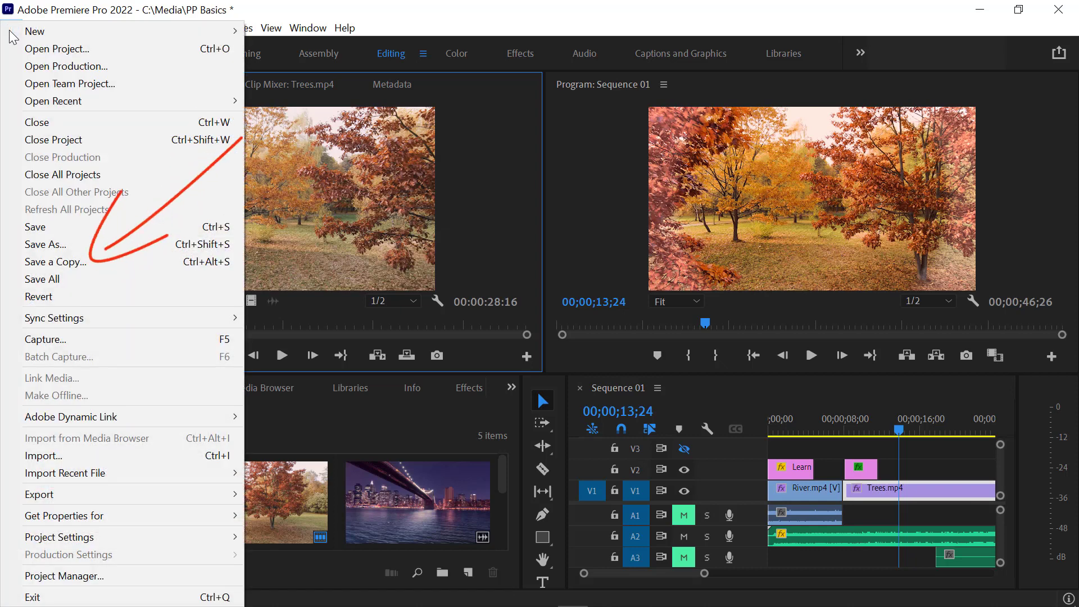
{"action": "left_click", "coordinate": [25, 245]}
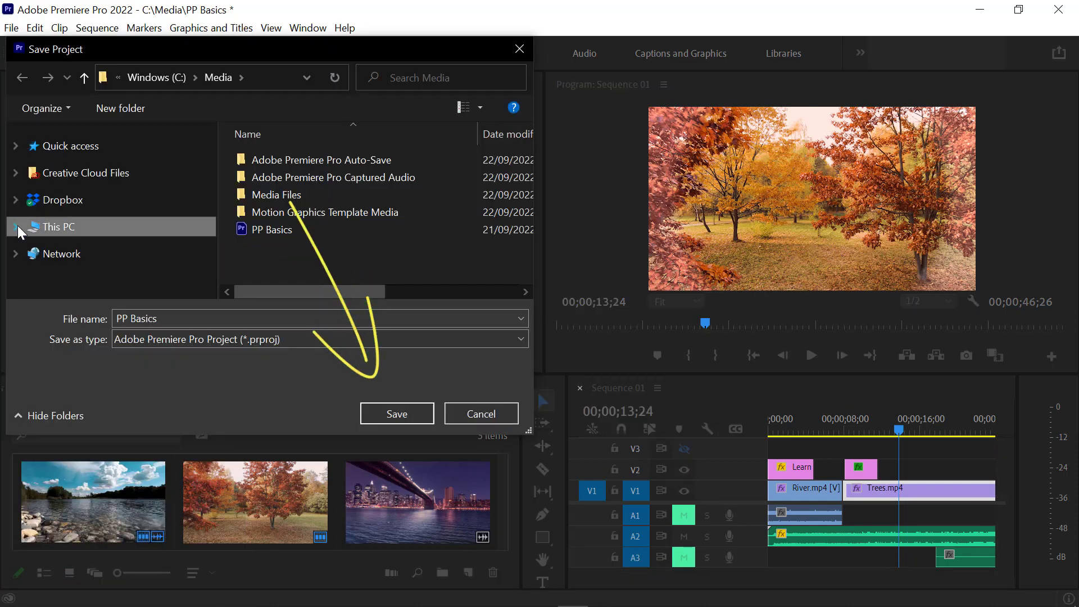
{"action": "left_click", "coordinate": [418, 416]}
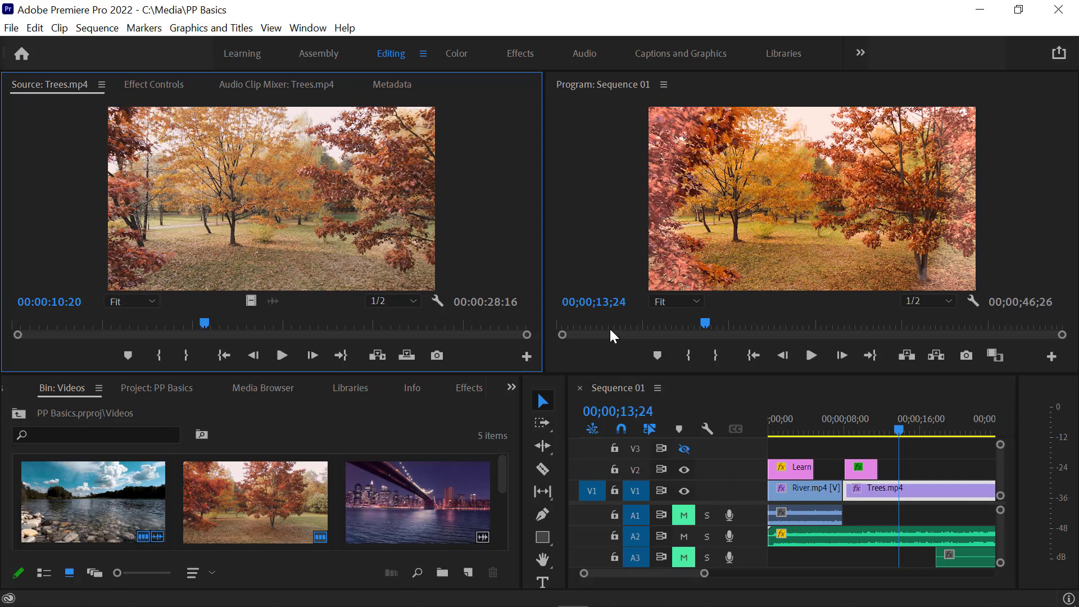
Open the media export settings for the Trees clip and trim the export range at both ends to about 00:00:19:10.
{"action": "left_click", "coordinate": [11, 29]}
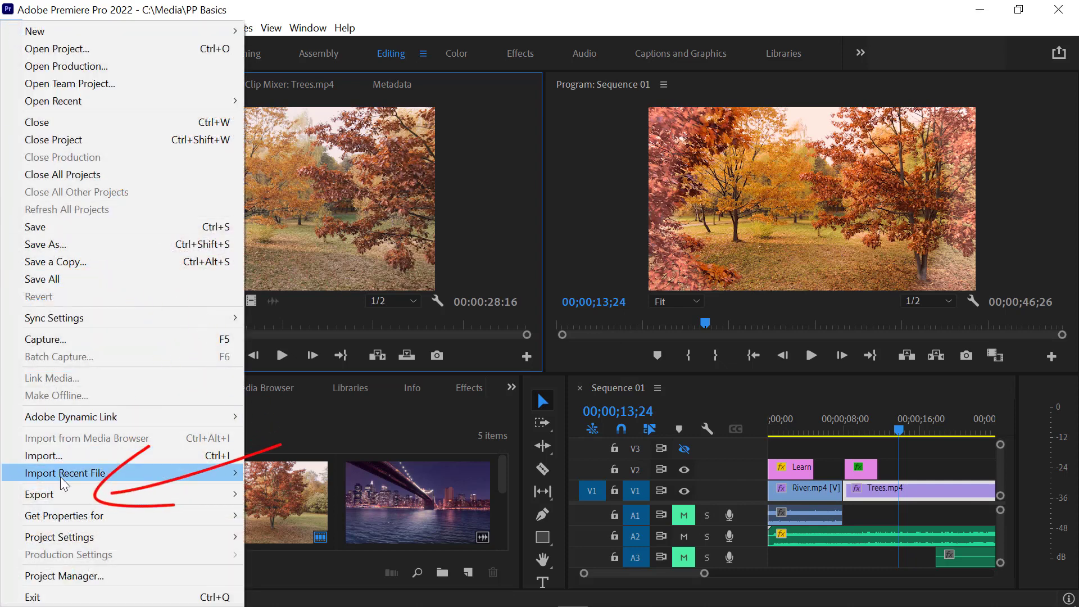
{"action": "mouse_move", "coordinate": [65, 495]}
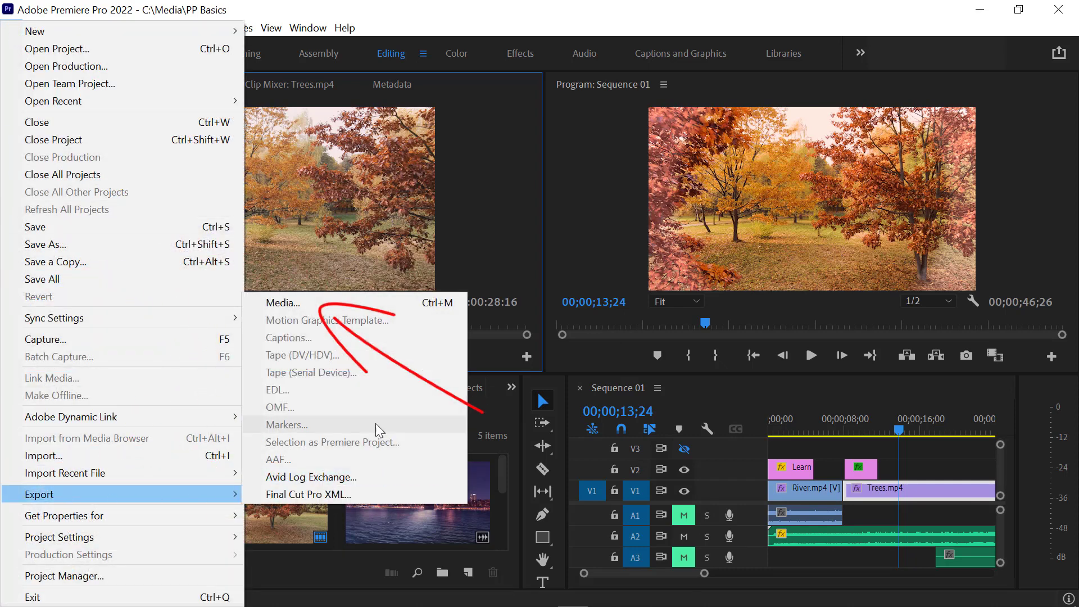
{"action": "left_click", "coordinate": [313, 304]}
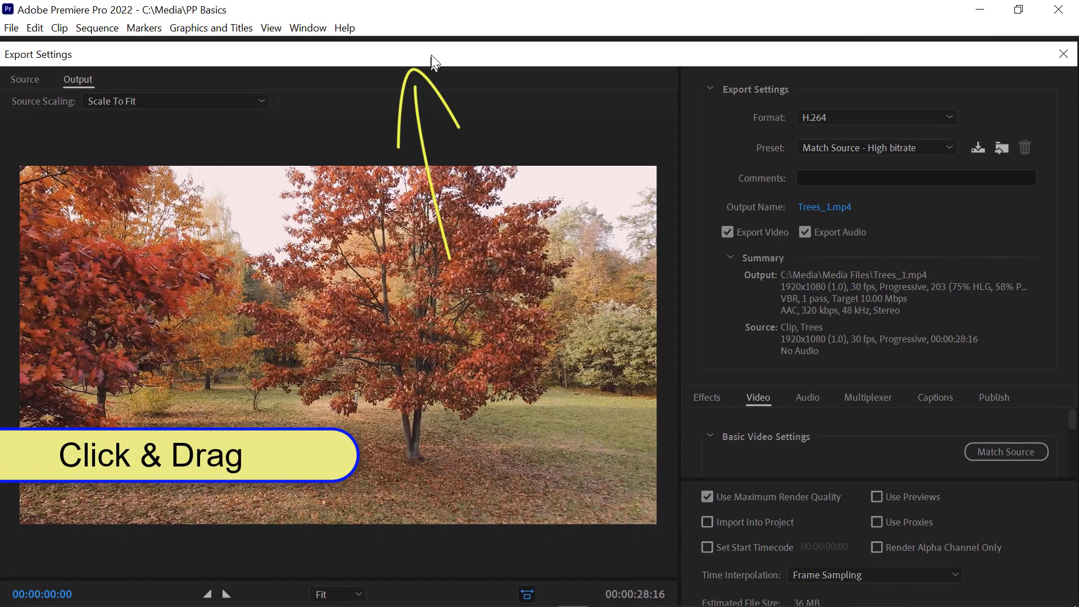
{"action": "left_click_drag", "start_coordinate": [434, 65], "coordinate": [430, 13]}
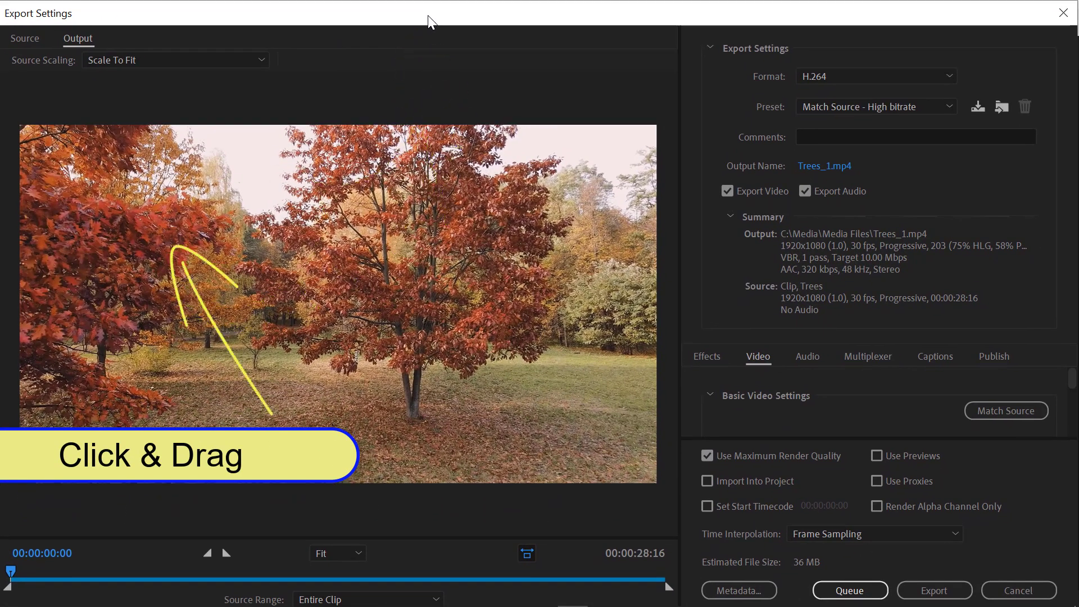
{"action": "left_click_drag", "start_coordinate": [8, 589], "coordinate": [96, 597]}
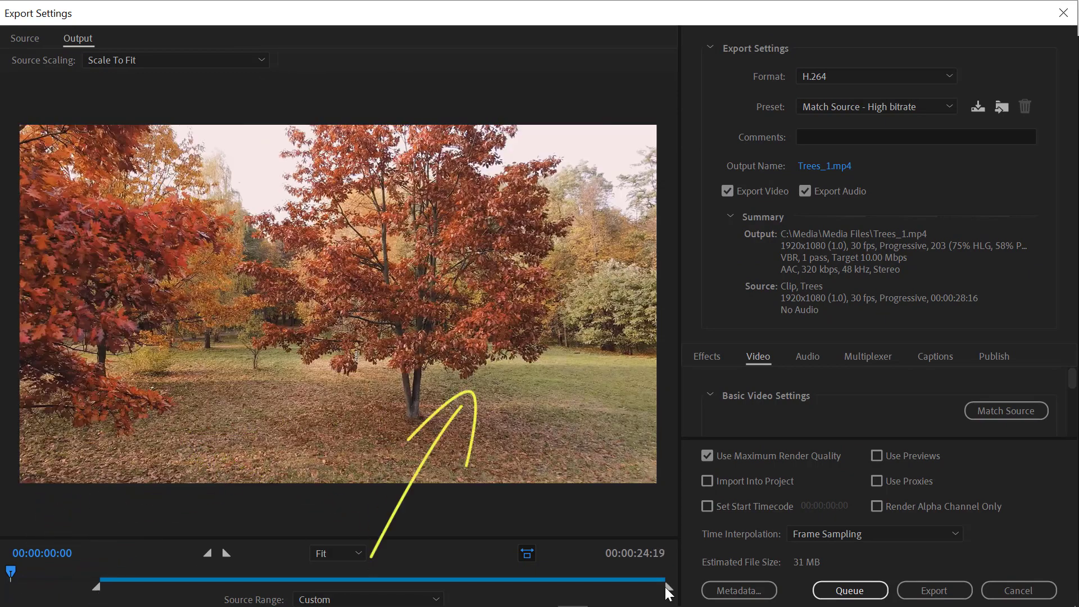
{"action": "left_click_drag", "start_coordinate": [669, 588], "coordinate": [548, 580]}
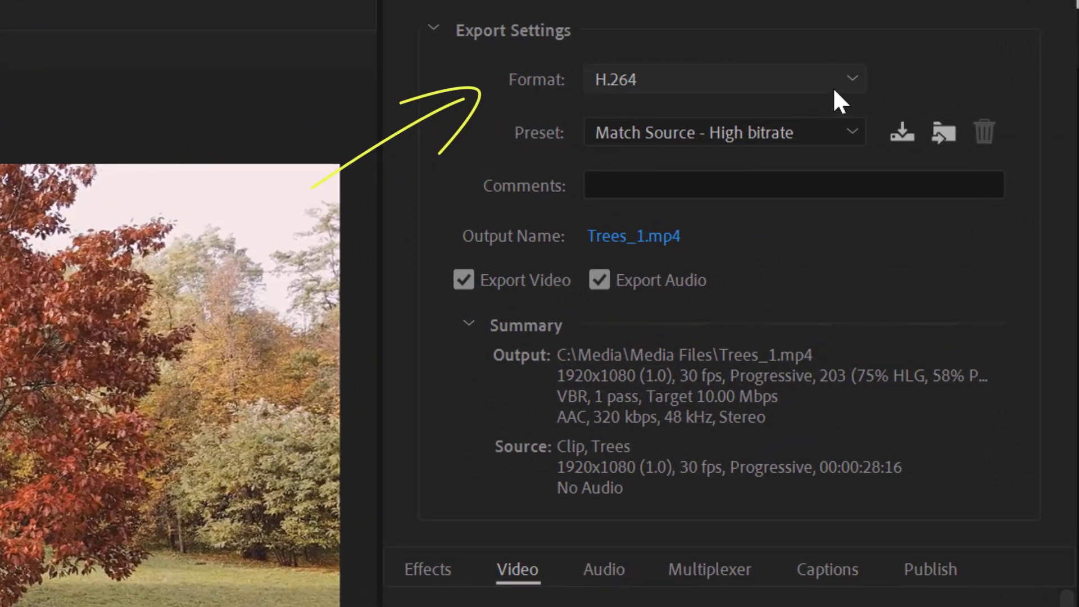
Choose the YouTube 1080p Full HD export preset and set the output file to Trees_1 in the Media Files folder.
{"action": "left_click", "coordinate": [848, 130]}
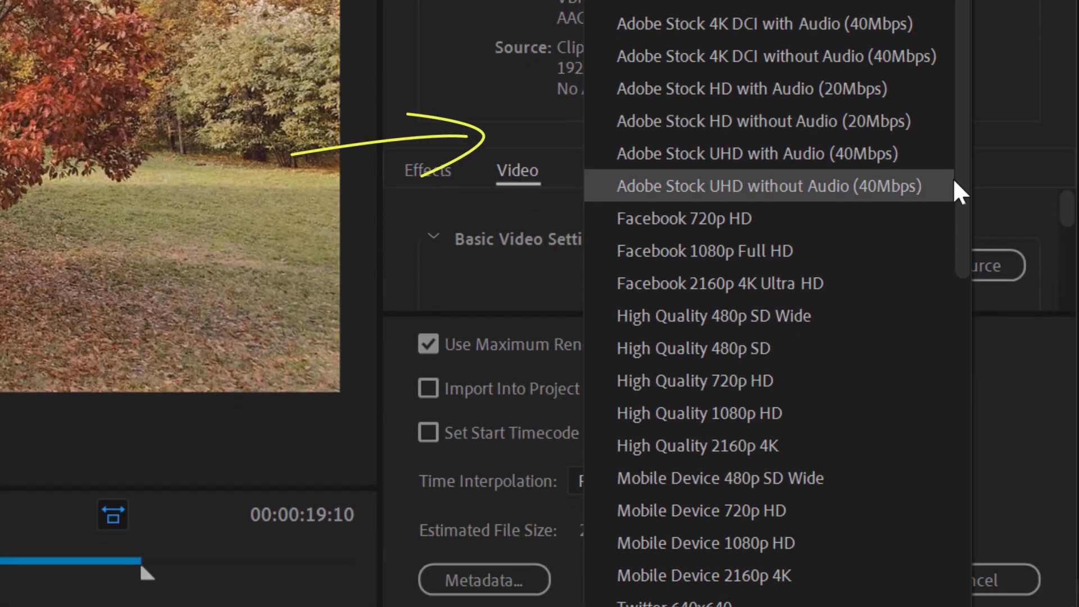
{"action": "left_click_drag", "start_coordinate": [959, 157], "coordinate": [971, 534]}
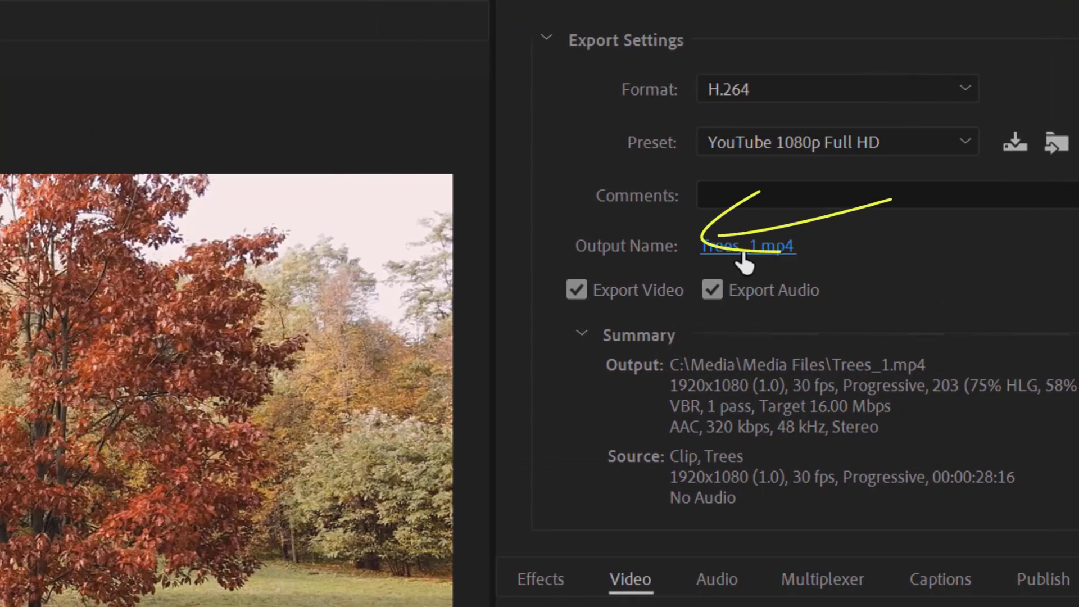
{"action": "left_click", "coordinate": [631, 251]}
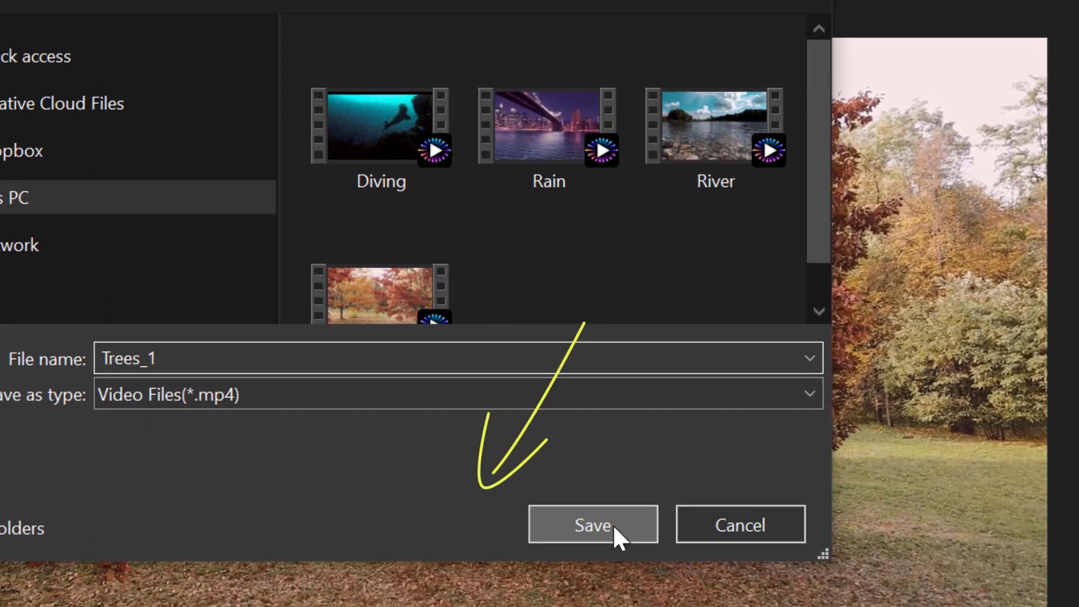
{"action": "left_click", "coordinate": [698, 560]}
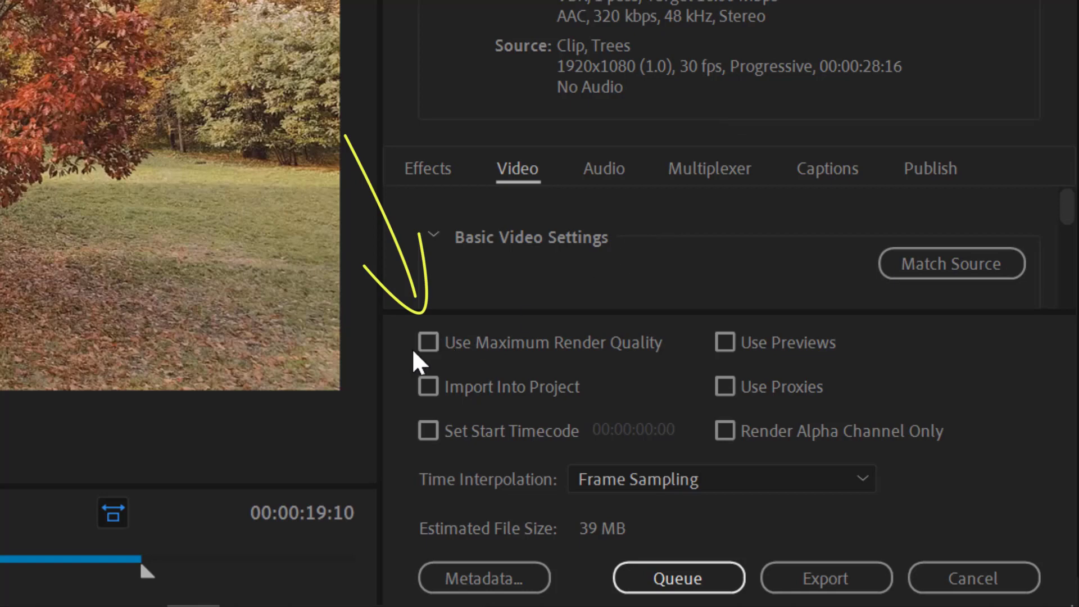
Enable Use Maximum Render Quality and export the Trees clip.
{"action": "left_click", "coordinate": [426, 344]}
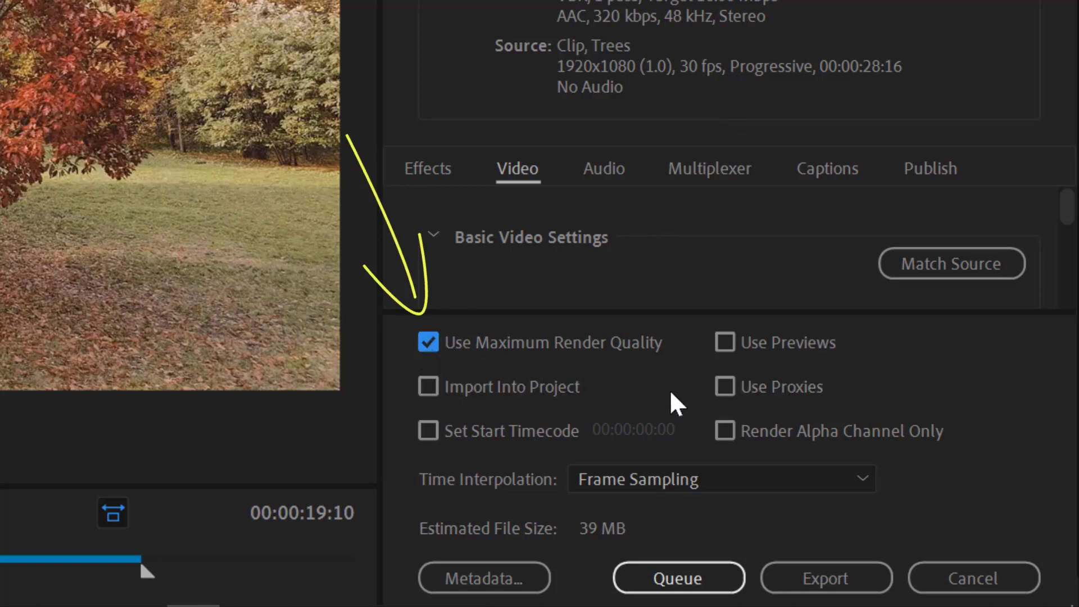
{"action": "left_click", "coordinate": [843, 579]}
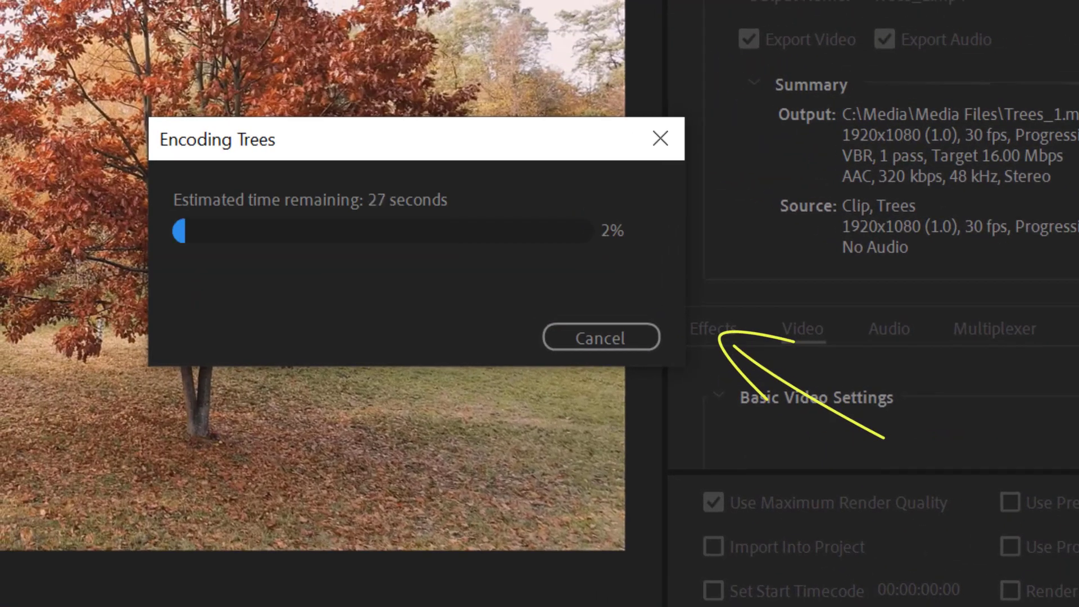